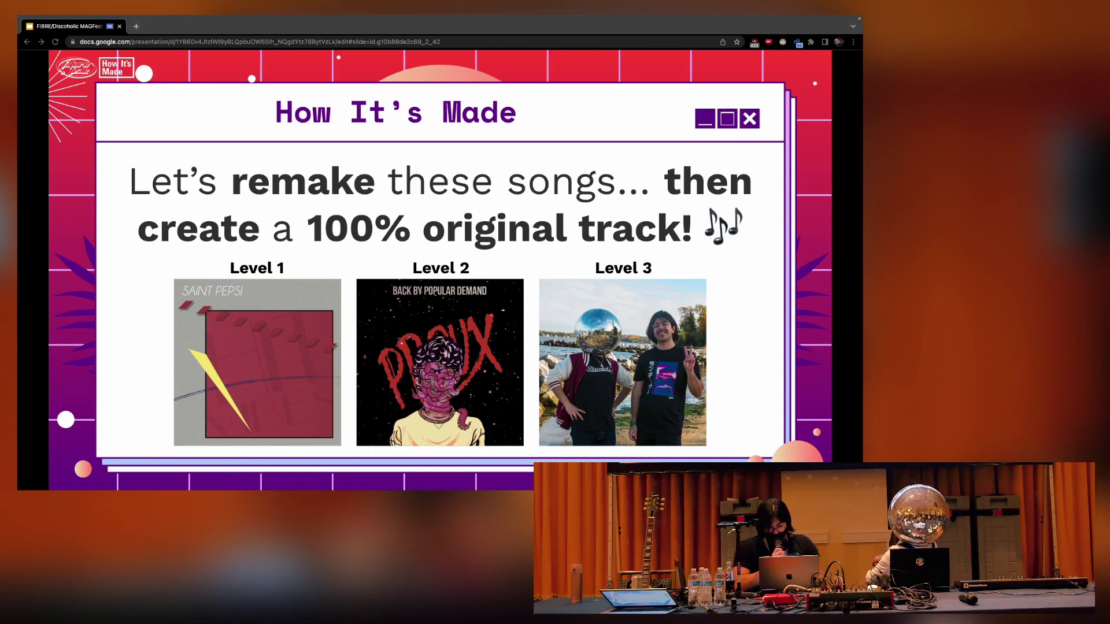
# Switch to the Cherry Pepsi remake project in Ableton Live and examine the Main track's clips at bars 66 to 74
pyautogui.hotkey('ctrl', 'Left')
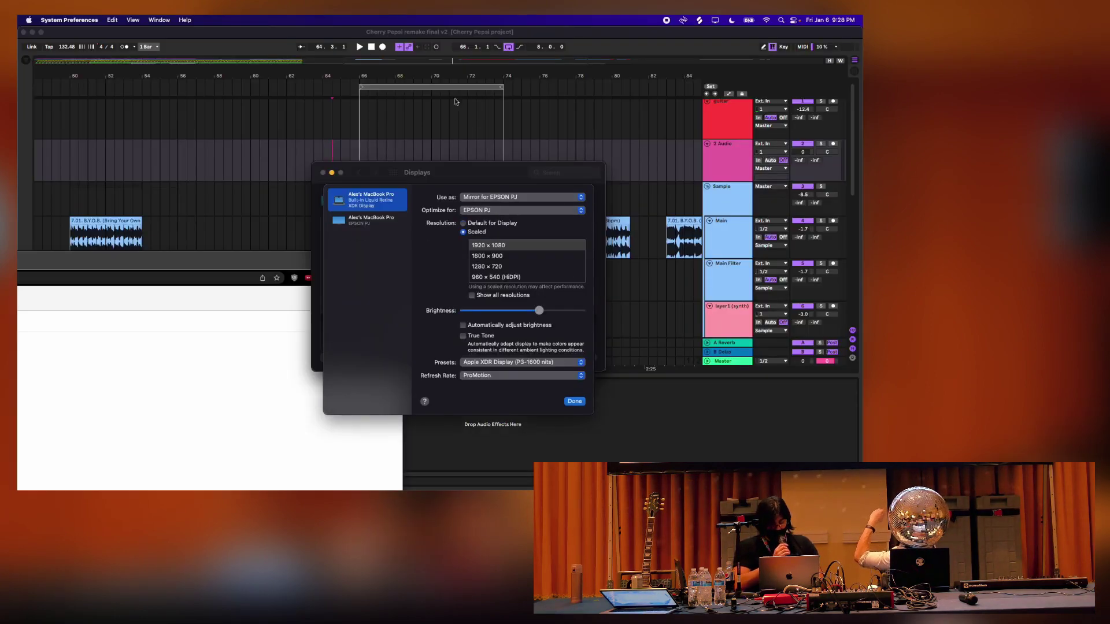
pyautogui.click(411, 45)
pyautogui.scroll(-3, 340, 219)
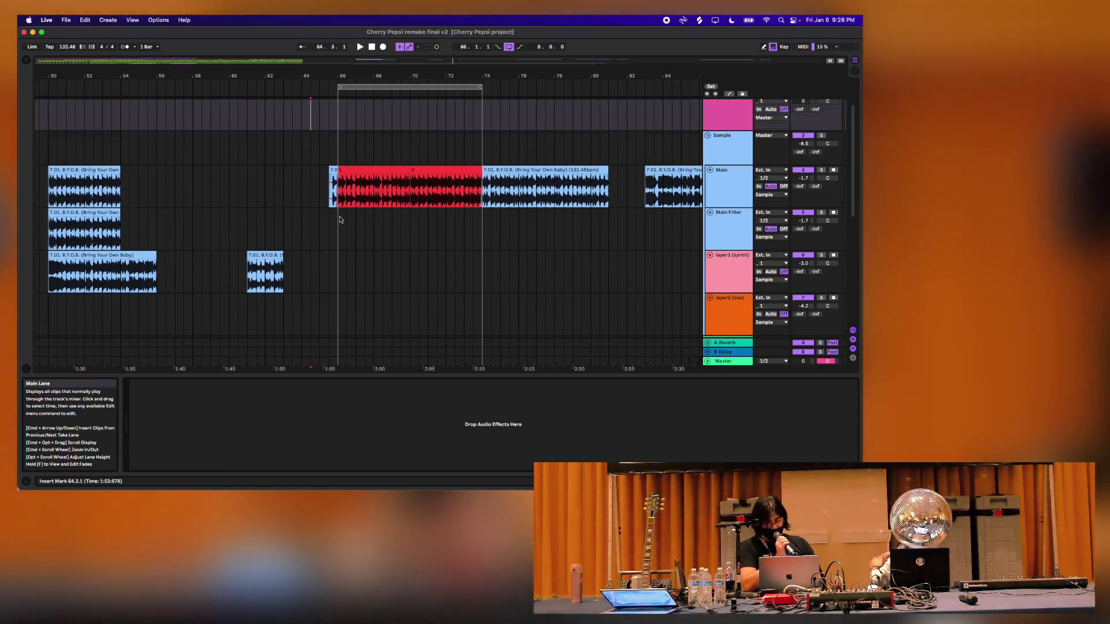
pyautogui.scroll(5, 340, 219)
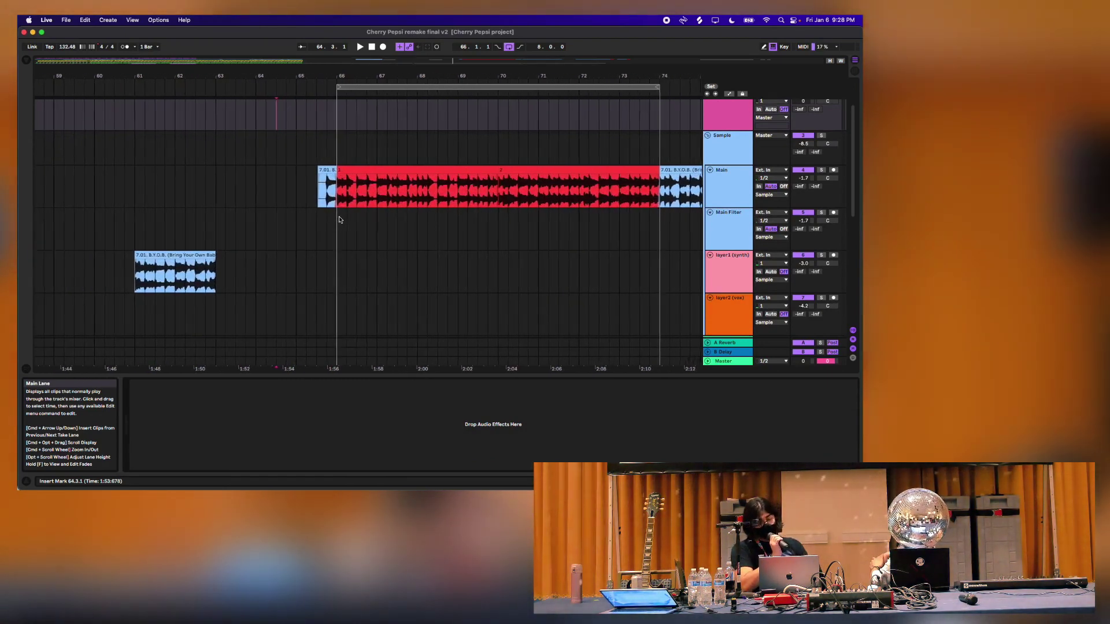
pyautogui.hscroll(2, 340, 220)
pyautogui.hscroll(1, 340, 220)
pyautogui.scroll(1, 340, 220)
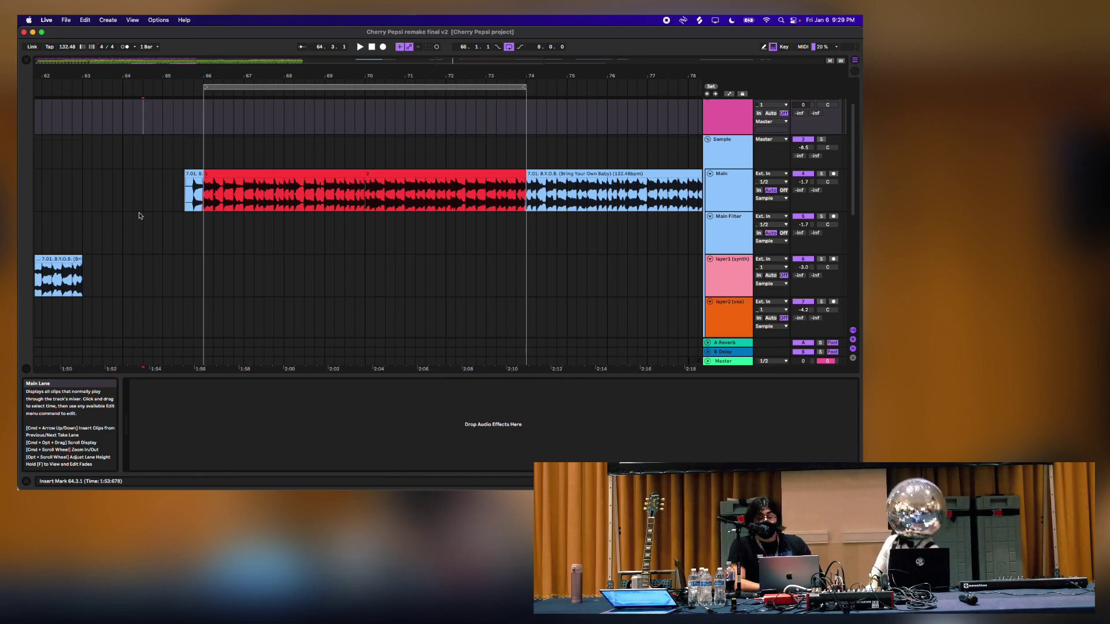
# Turn off the LFOTool device on the Sample group and play the Main track's sample from 65.3.1
pyautogui.click(185, 201)
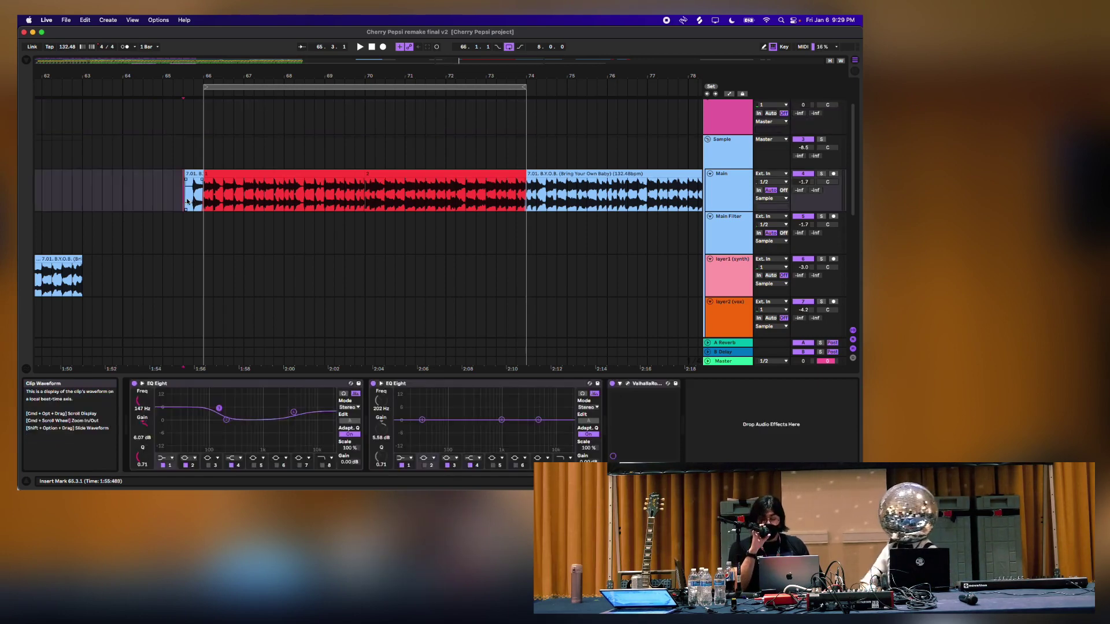
pyautogui.press('Up')
pyautogui.hscroll(5, 589, 460)
pyautogui.click(737, 384)
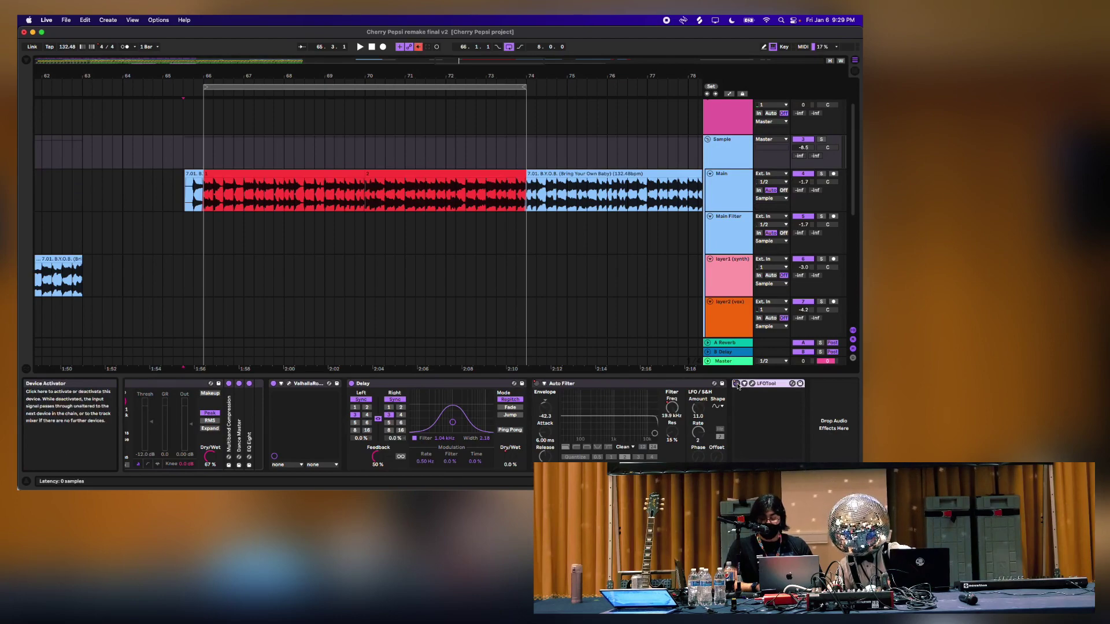
pyautogui.click(185, 201)
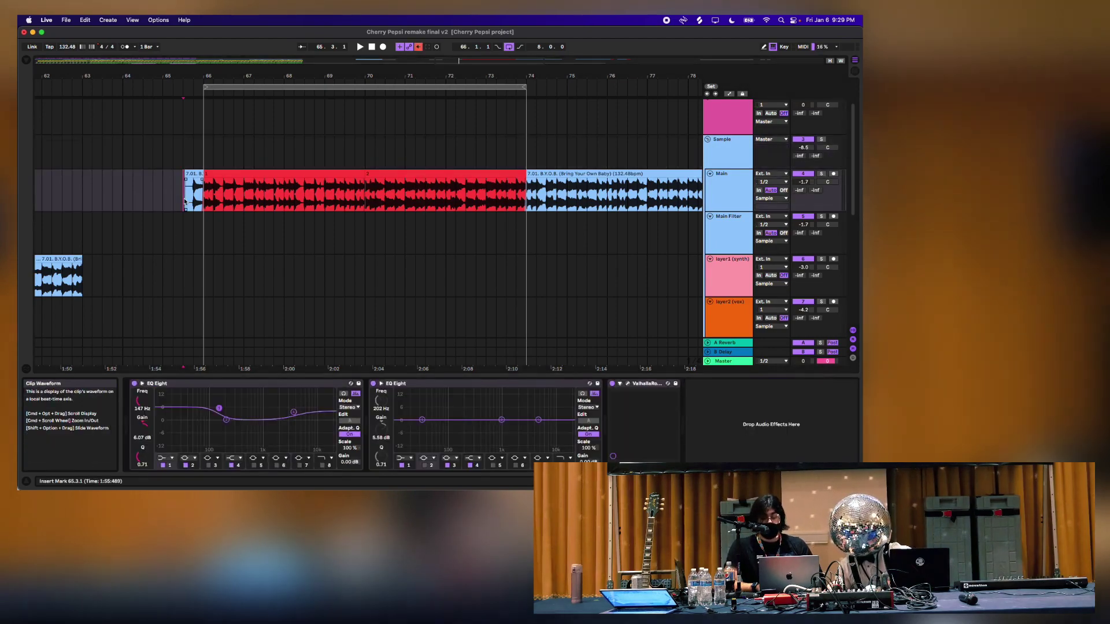
pyautogui.press('space')
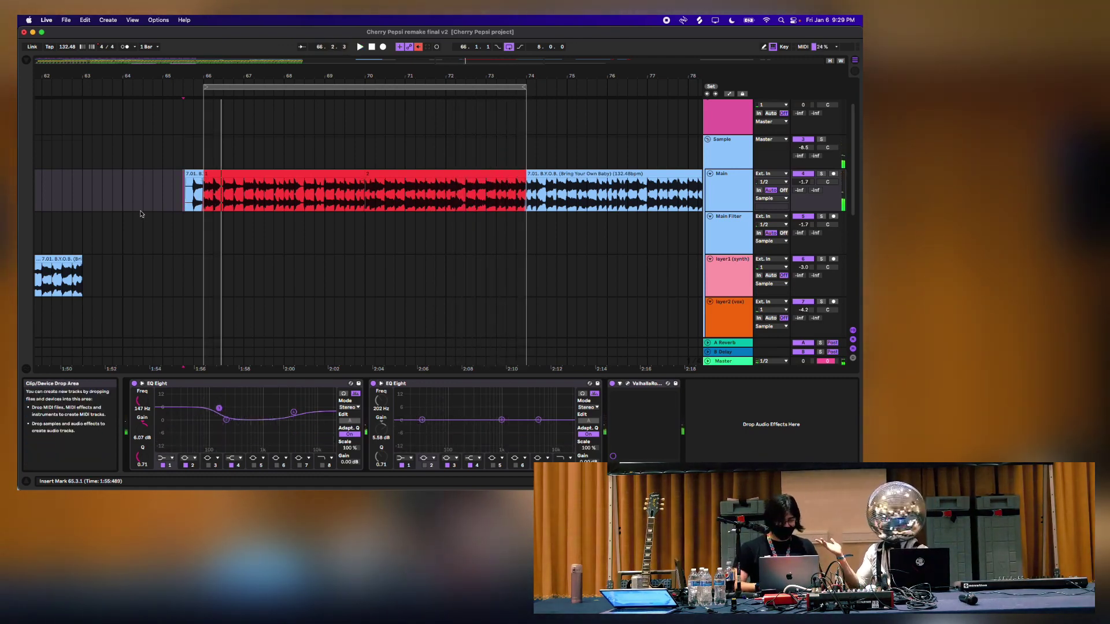
# Play the looped sample from bar 66 and set the project tempo to 109 BPM
pyautogui.hscroll(1, 141, 213)
pyautogui.scroll(-1, 141, 213)
pyautogui.hscroll(-1, 141, 214)
pyautogui.click(186, 188)
pyautogui.press('space')
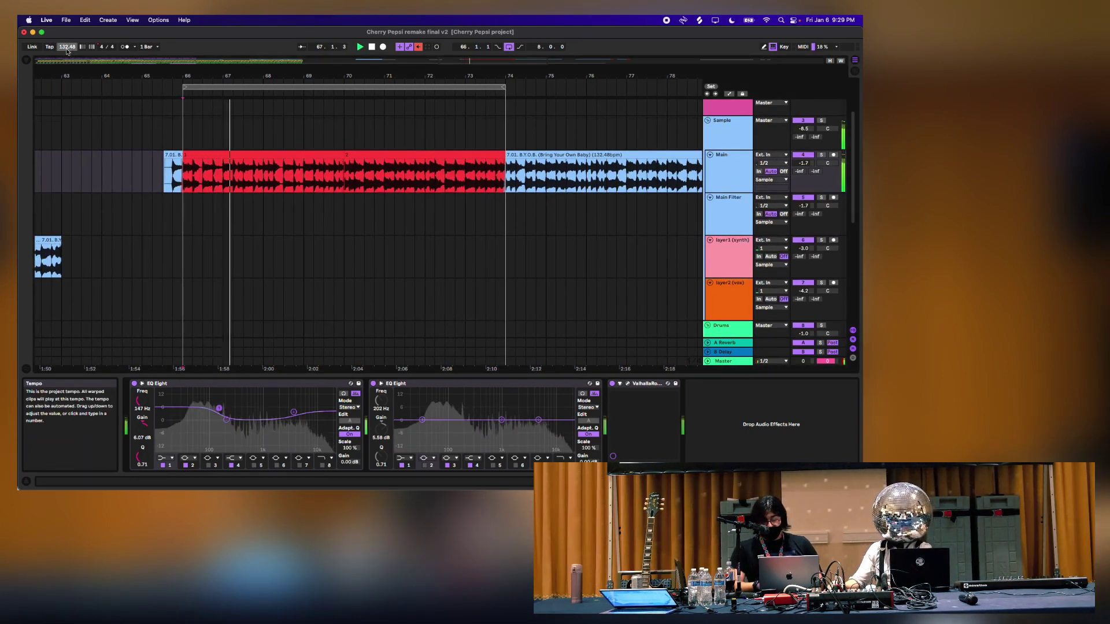
pyautogui.write('109')
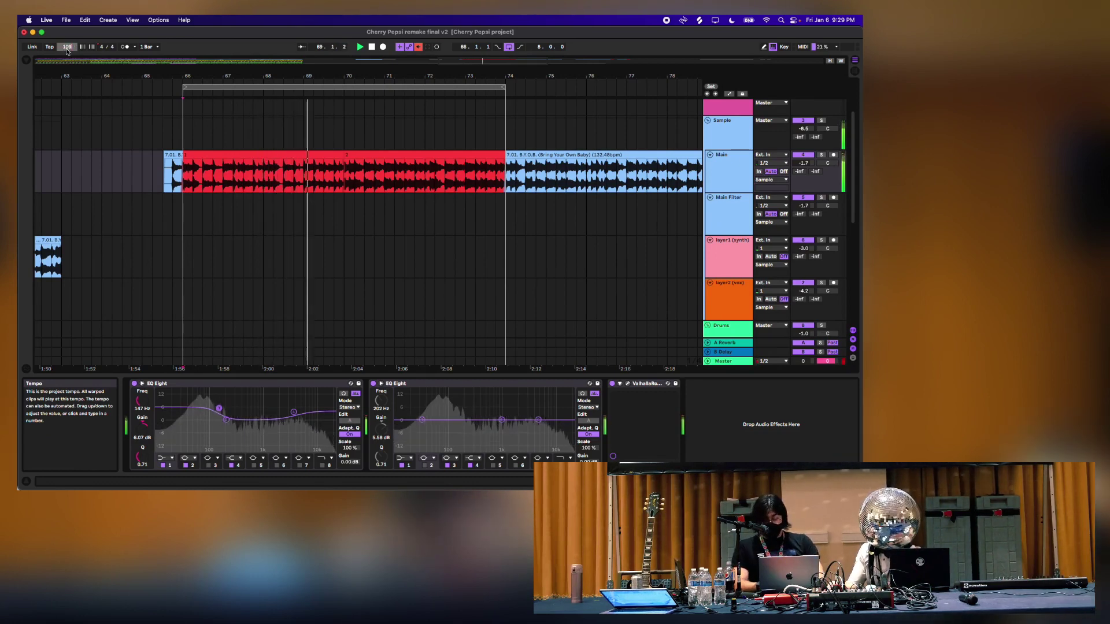
pyautogui.press('Return')
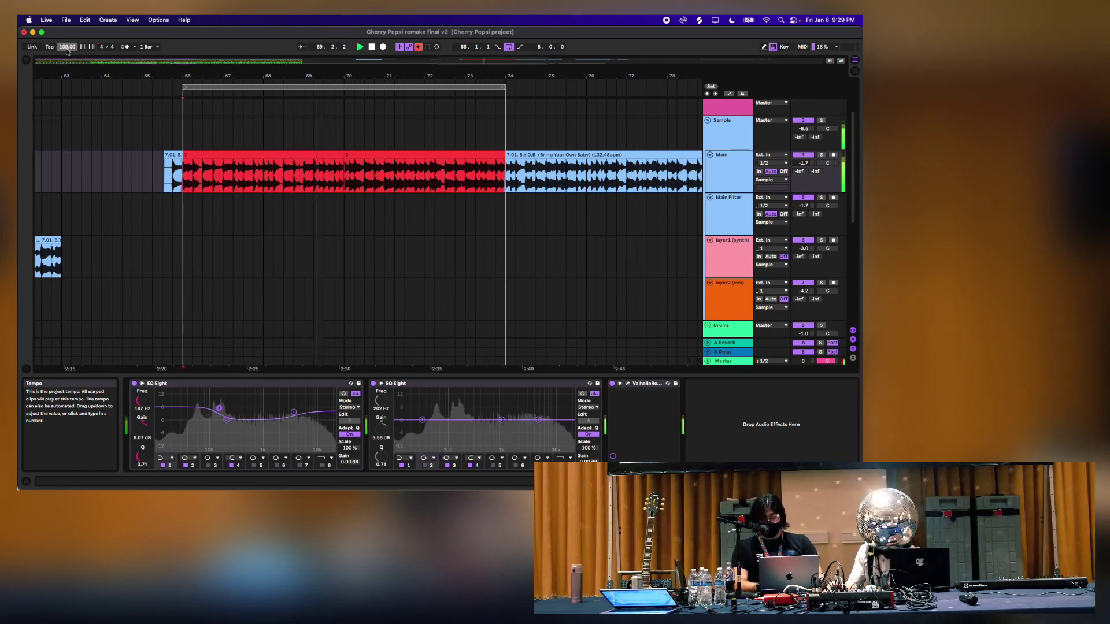
# Transpose the two red Main clips spanning bars 66 to 74 by -1 semitone
pyautogui.click(280, 158)
pyautogui.doubleClick(279, 158)
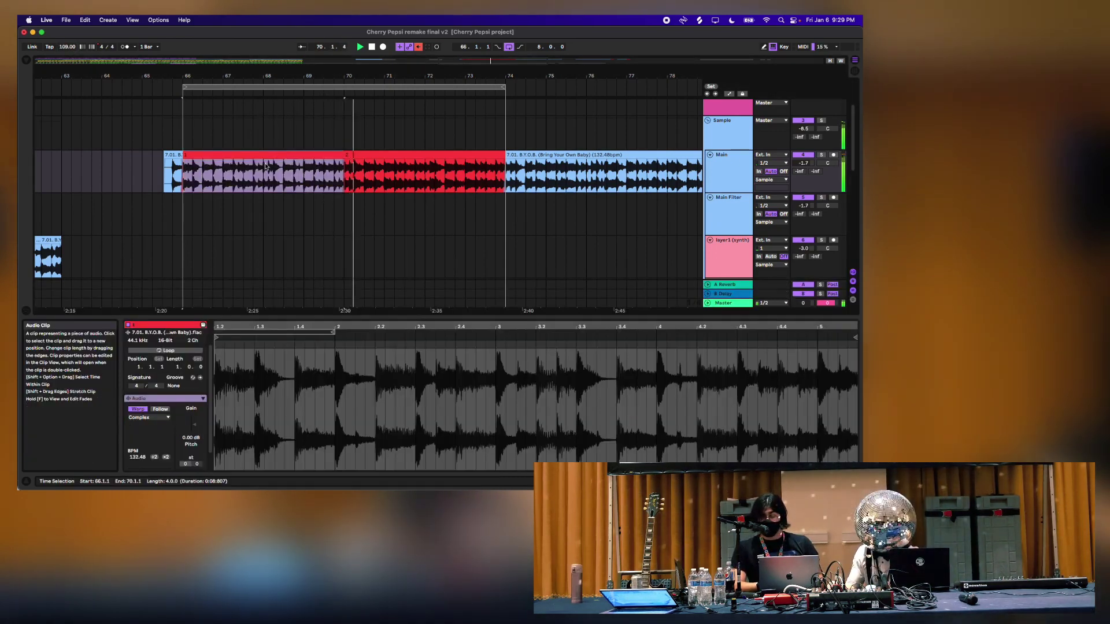
pyautogui.moveTo(184, 173); pyautogui.dragTo(505, 174)
pyautogui.click(187, 464)
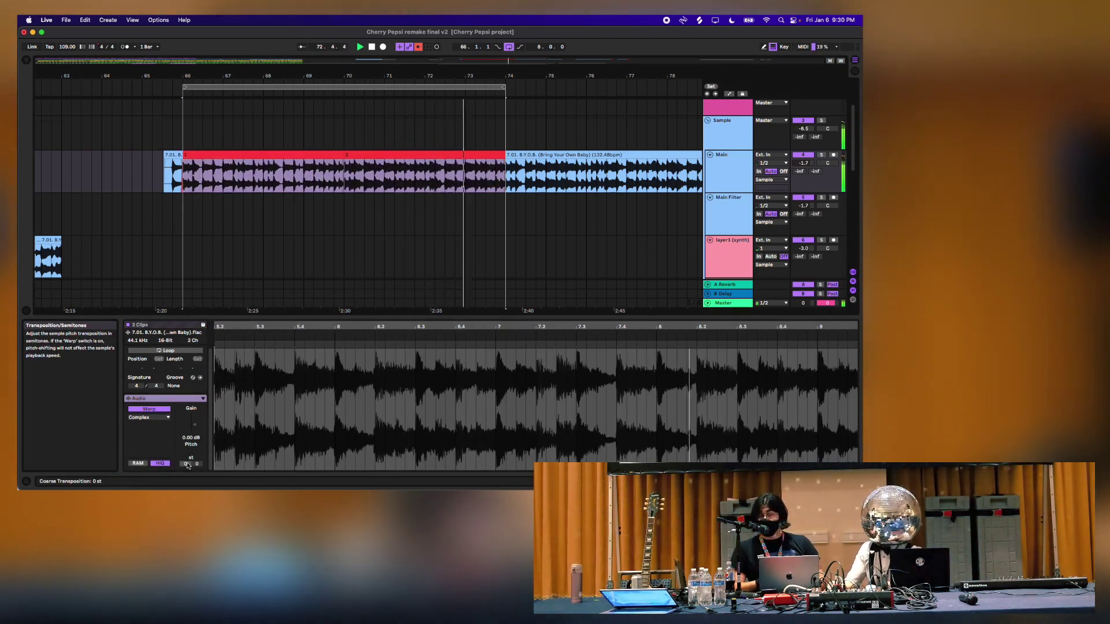
pyautogui.press('Down')
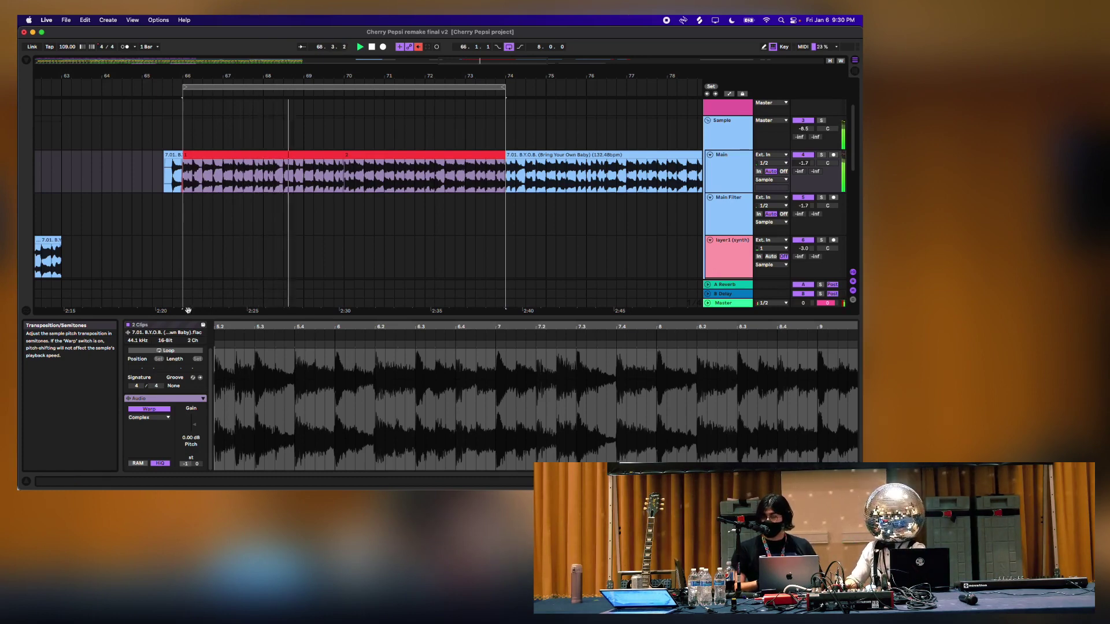
pyautogui.click(323, 216)
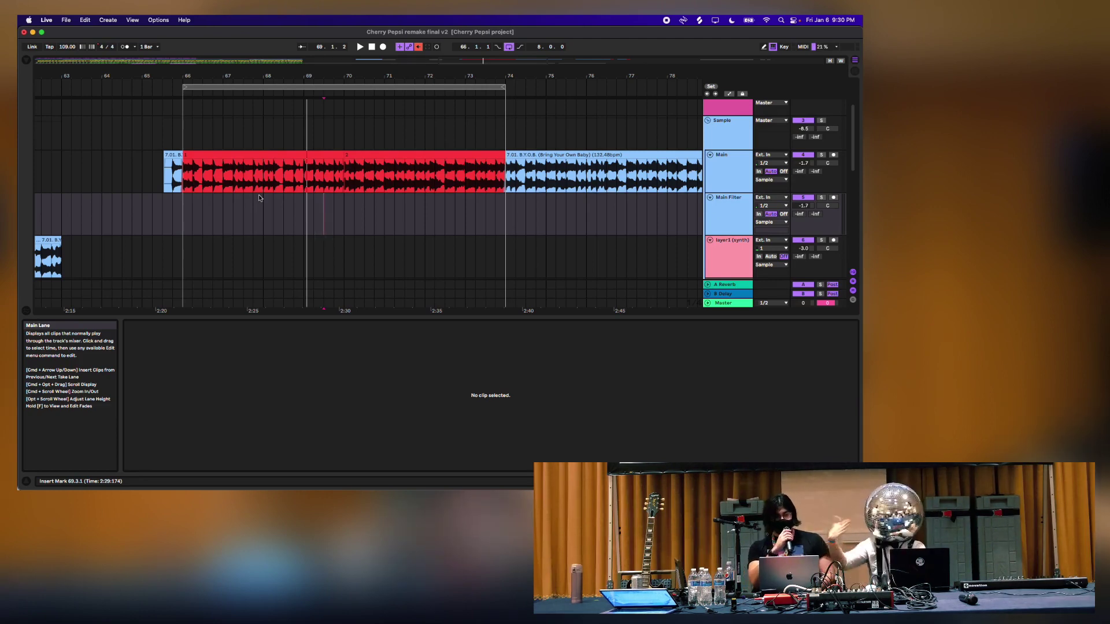
# Play the arrangement from 65.3.1 and transpose the short pickup clip before bar 66 on Main by -1 semitone
pyautogui.click(161, 189)
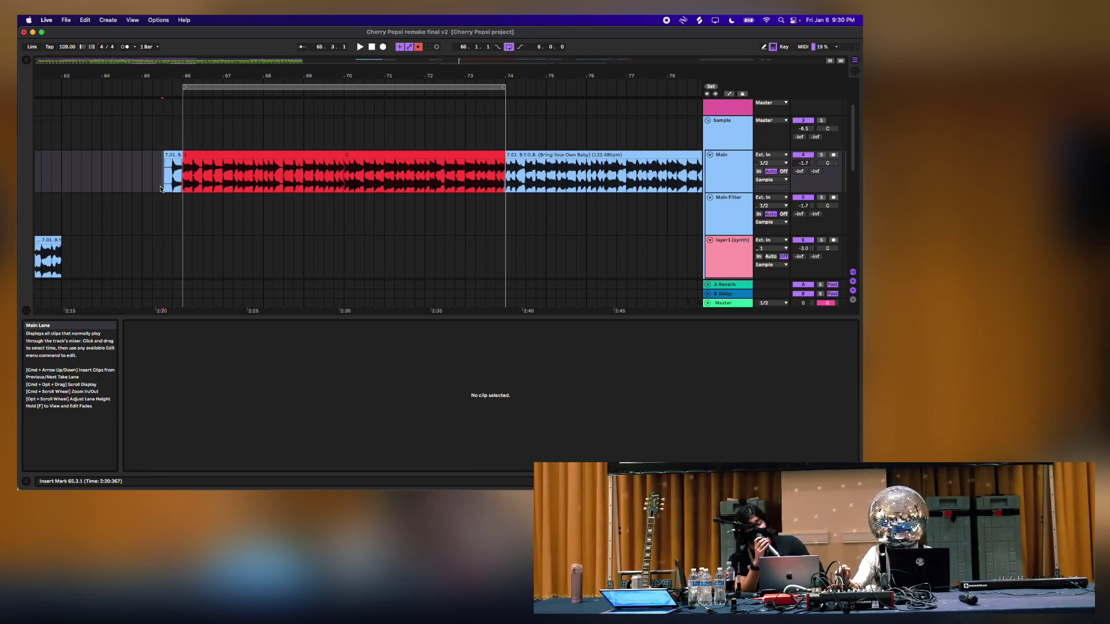
pyautogui.press('-')
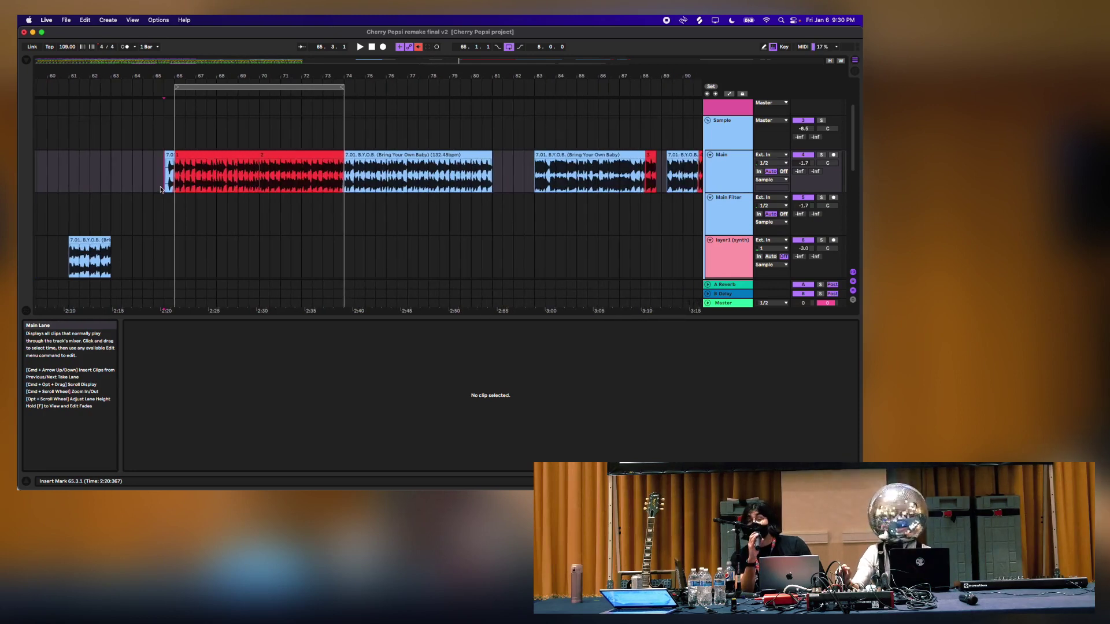
pyautogui.press('space')
pyautogui.scroll(-1, 168, 168)
pyautogui.click(173, 143)
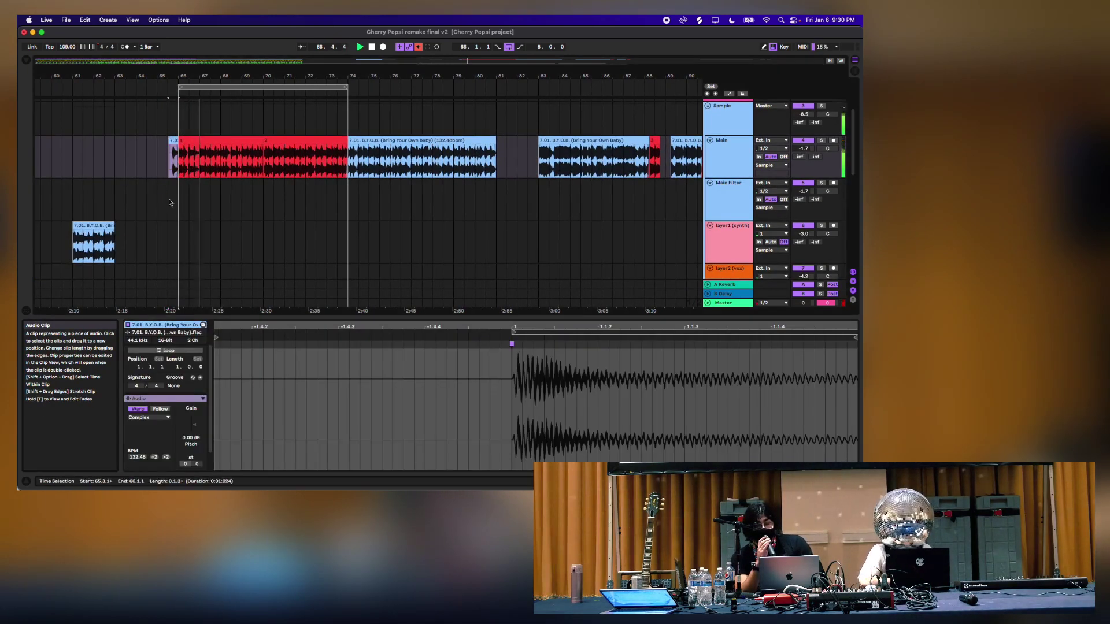
pyautogui.moveTo(182, 465); pyautogui.dragTo(182, 468)
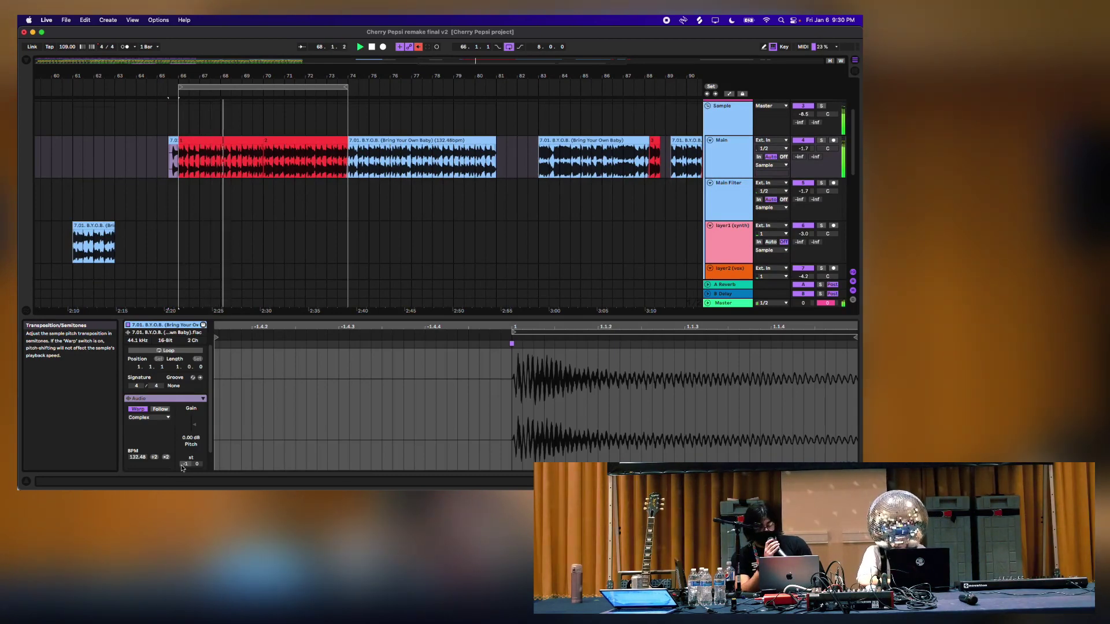
# Copy the red Main clip starting at bar 66 to bar 70 on the layer1 (synth) track
pyautogui.click(233, 141)
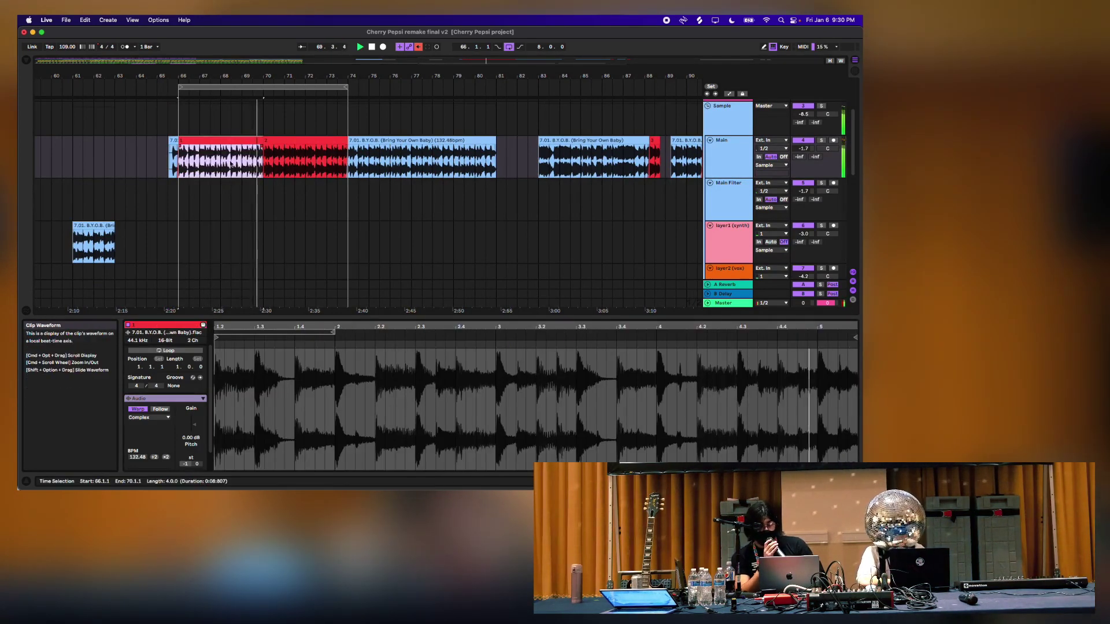
pyautogui.scroll(-1, 238, 146)
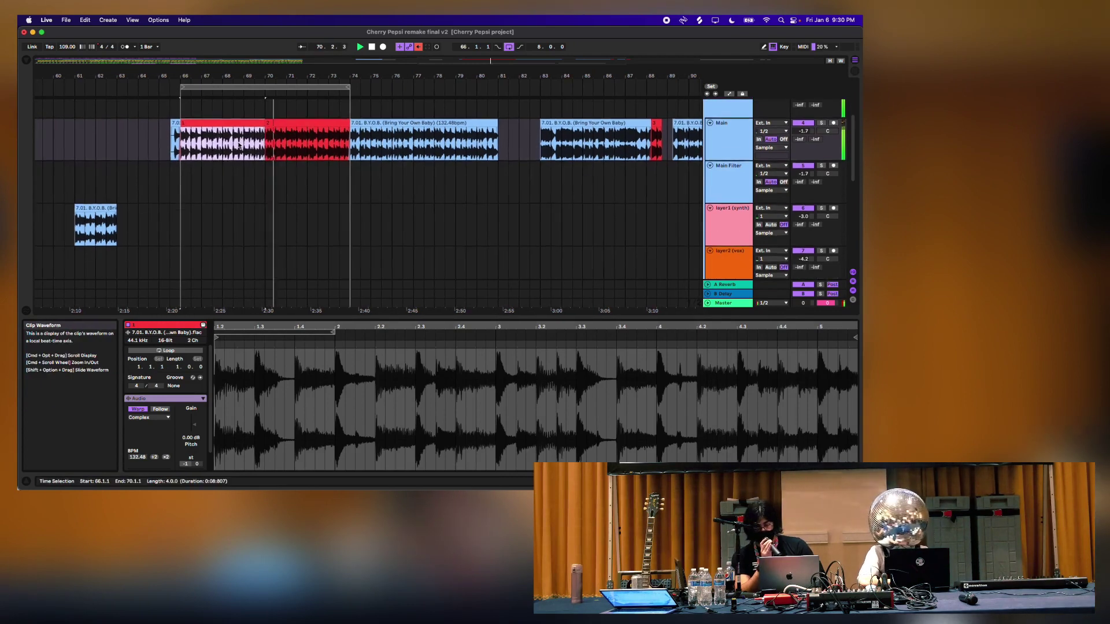
pyautogui.click(266, 219)
pyautogui.press('super+v')
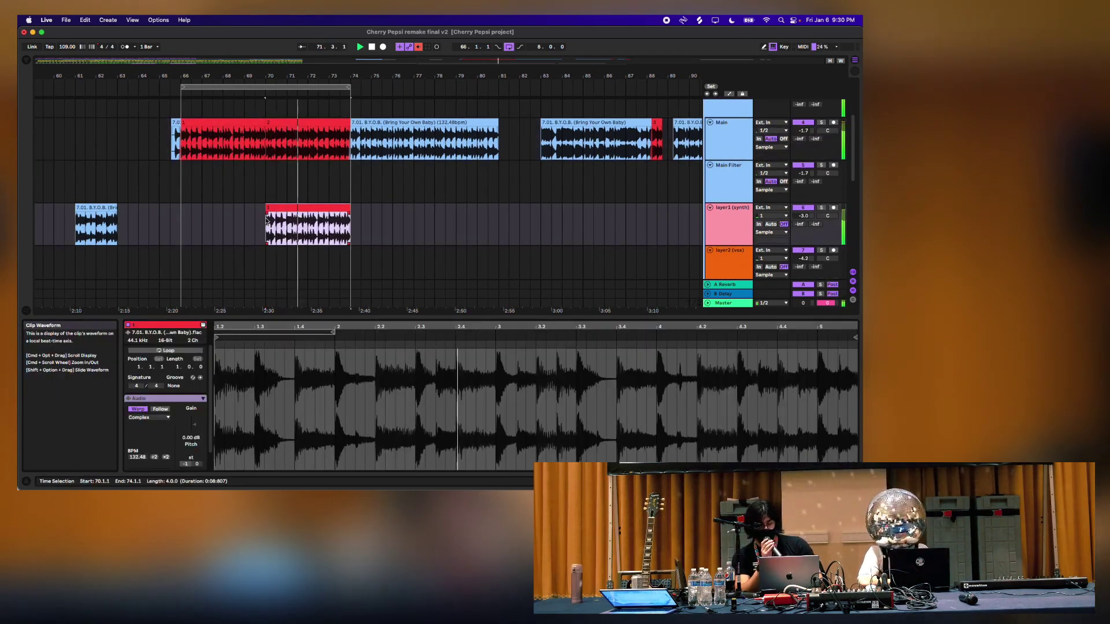
# Duplicate the 0.0.1-long slice at 73.1.1 of the layer1 (synth) clip to 73.1.2 and extend the copy to 73.2
pyautogui.press('+')
pyautogui.press('+')
pyautogui.press('+')
pyautogui.press('+')
pyautogui.press('+')
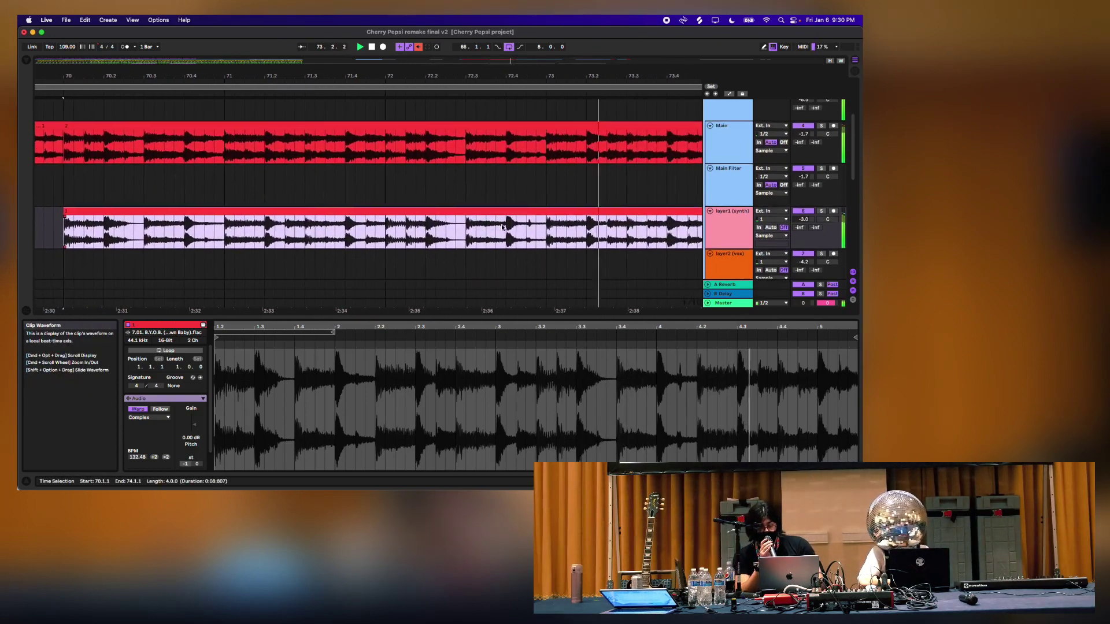
pyautogui.moveTo(529, 231)
pyautogui.mouseDown()
pyautogui.moveTo(570, 233)
pyautogui.moveTo(537, 236)
pyautogui.mouseUp()
pyautogui.press('Right')
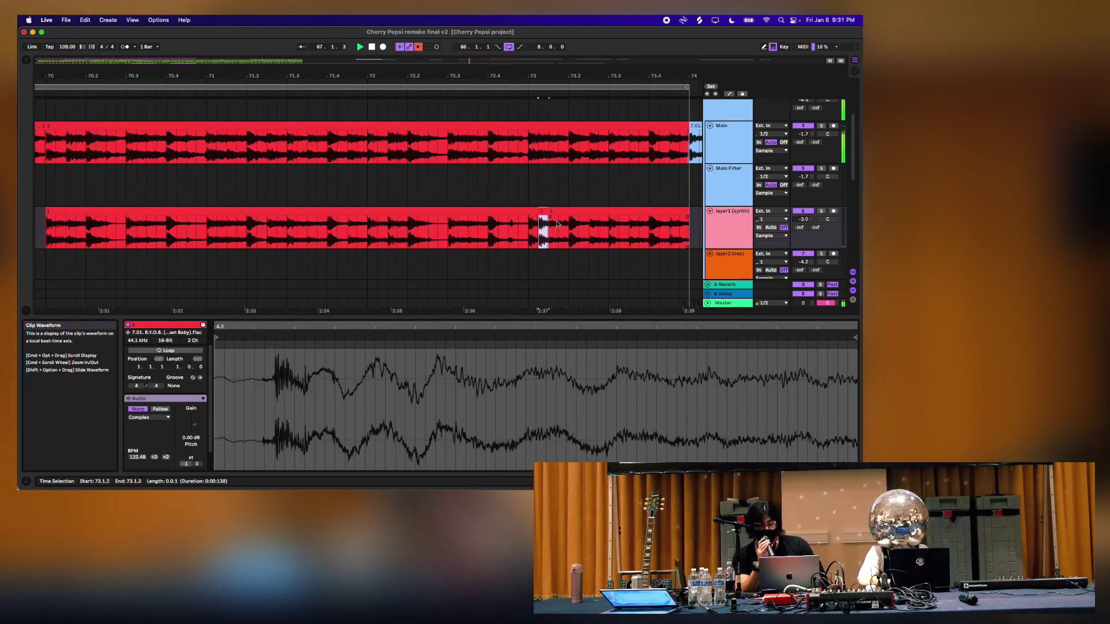
pyautogui.moveTo(548, 229); pyautogui.dragTo(568, 230)
pyautogui.click(531, 233)
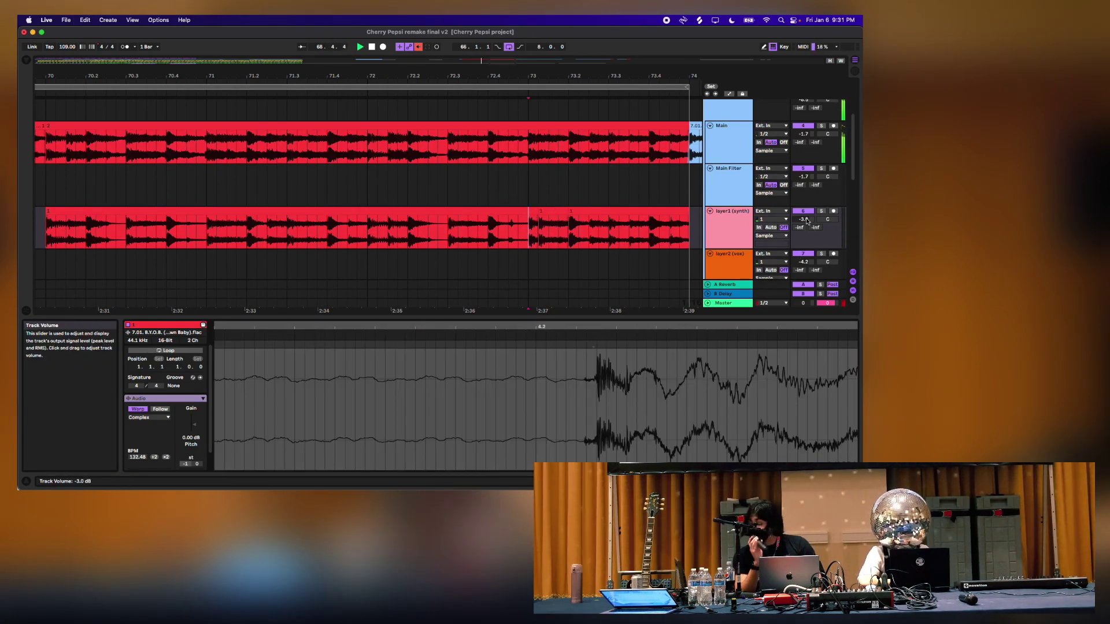
# Set the layer1 (synth) track volume to -0.1 dB and select its slice from 73.1.1 to 73.1.2
pyautogui.moveTo(807, 221); pyautogui.dragTo(807, 203)
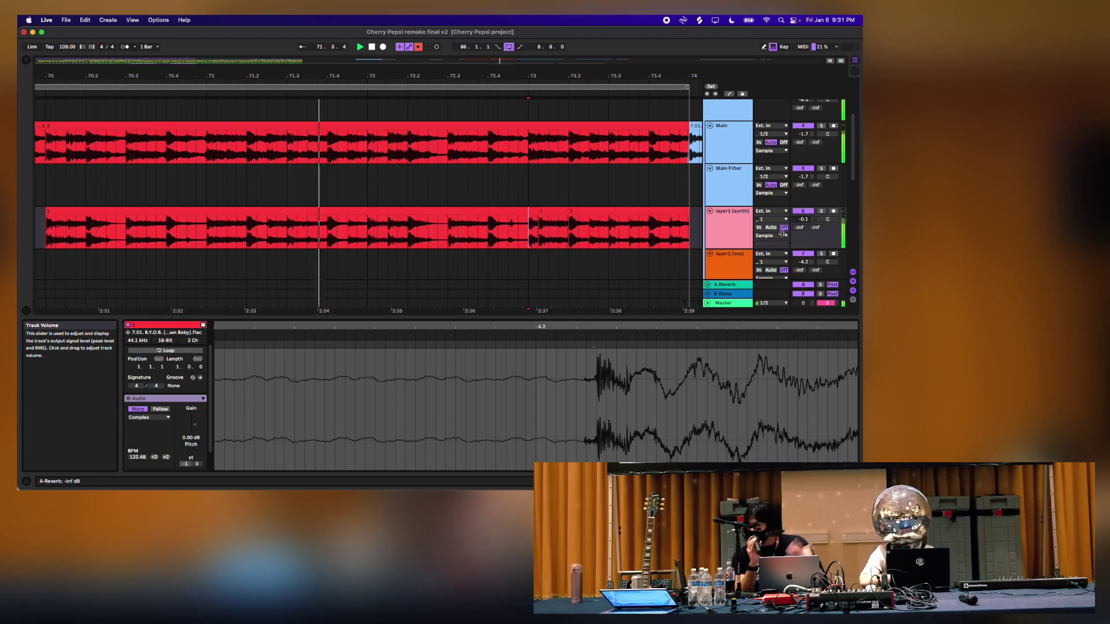
pyautogui.moveTo(540, 238); pyautogui.dragTo(529, 237)
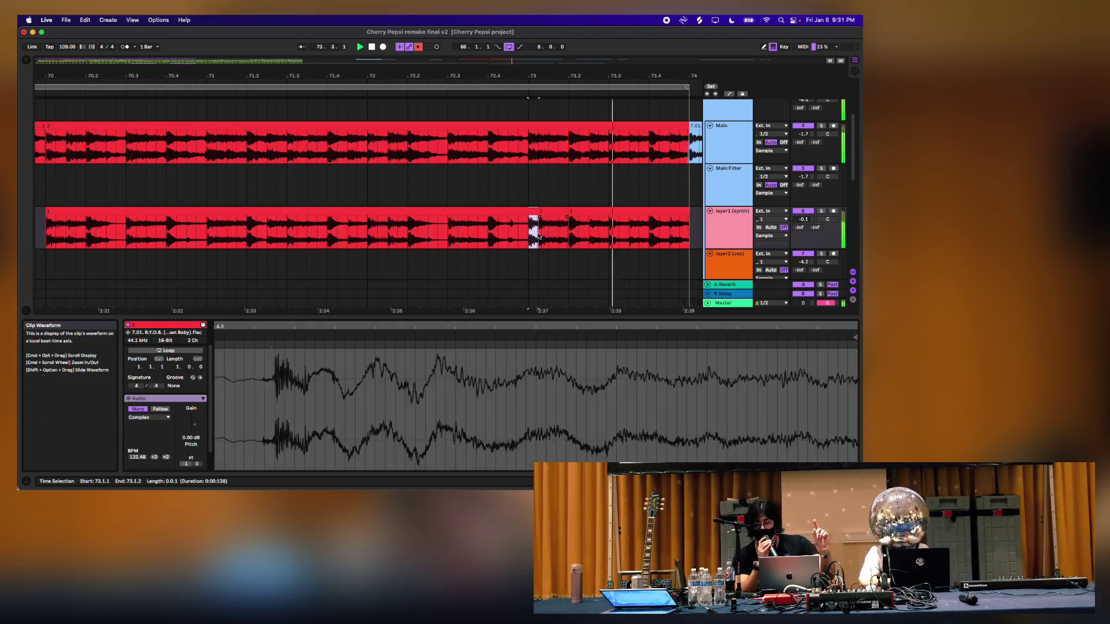
pyautogui.scroll(-6, 538, 237)
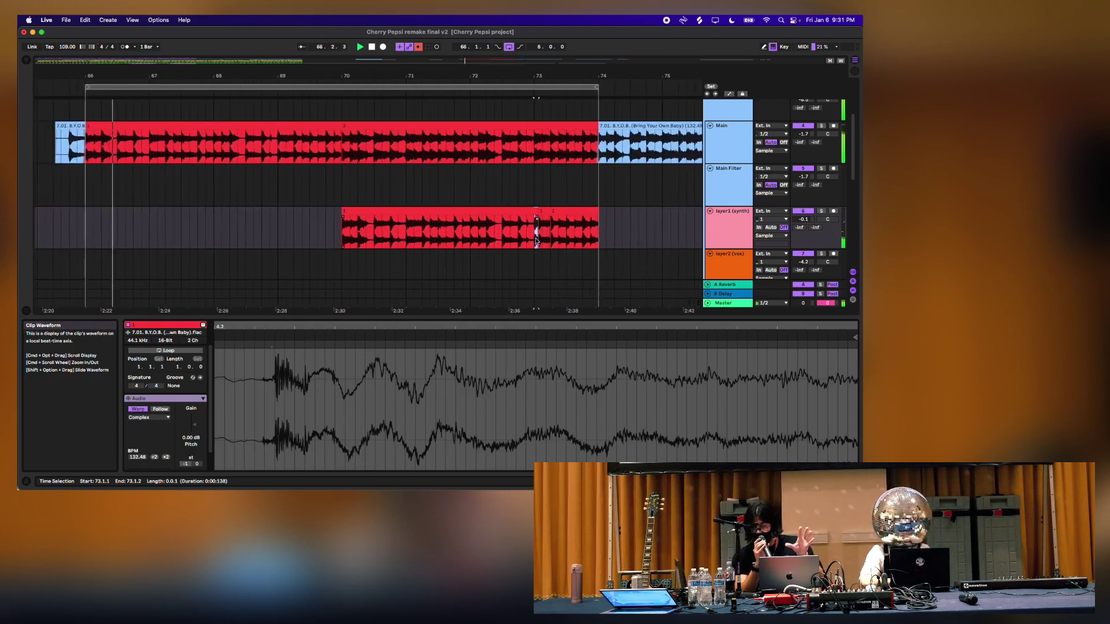
# Stop playback, turn off the arrangement loop and delete the Main clip from bar 74 to bar 81
pyautogui.hscroll(2, 536, 241)
pyautogui.scroll(-1, 536, 242)
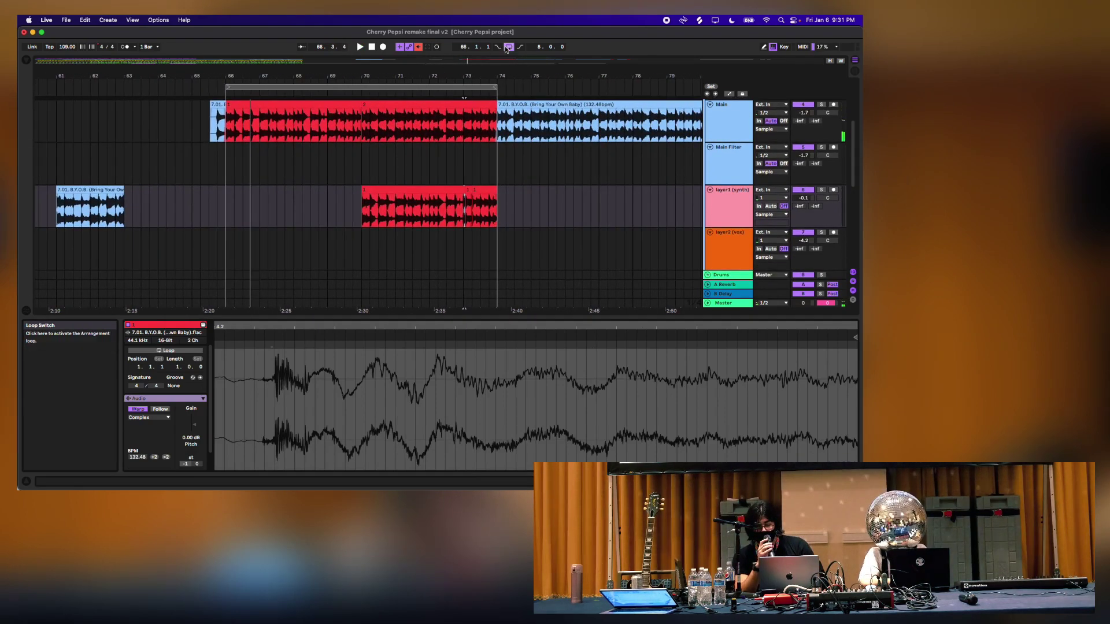
pyautogui.click(514, 102)
pyautogui.press('Delete')
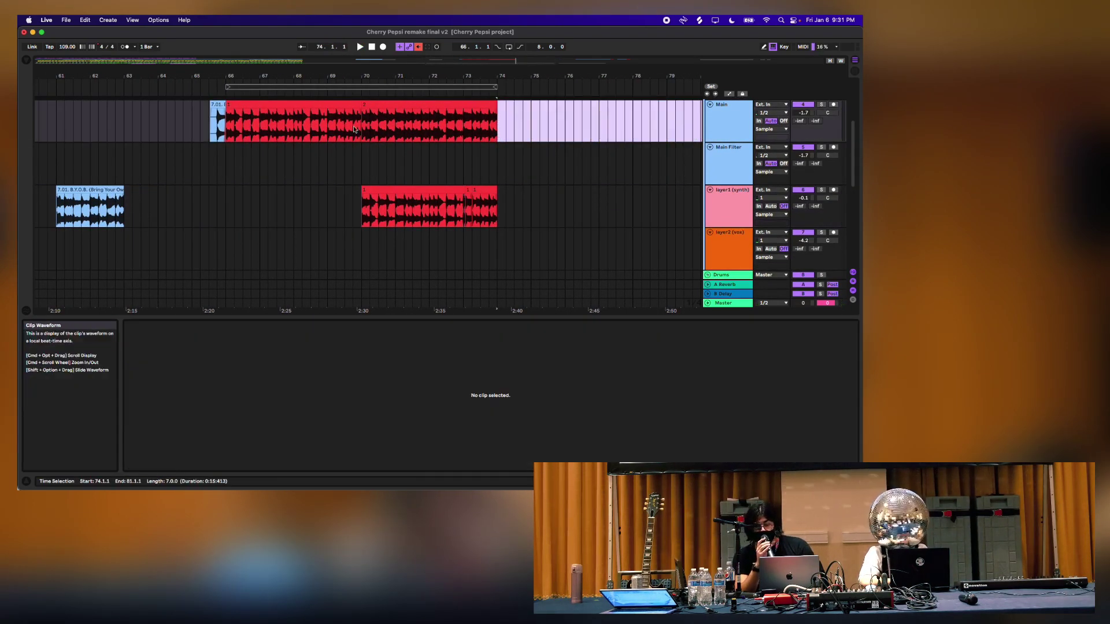
# Duplicate bars 70 to 74 of the Main through layer1 (synth) tracks so the copies start at bar 74
pyautogui.moveTo(363, 136); pyautogui.dragTo(498, 211)
pyautogui.press('super+d')
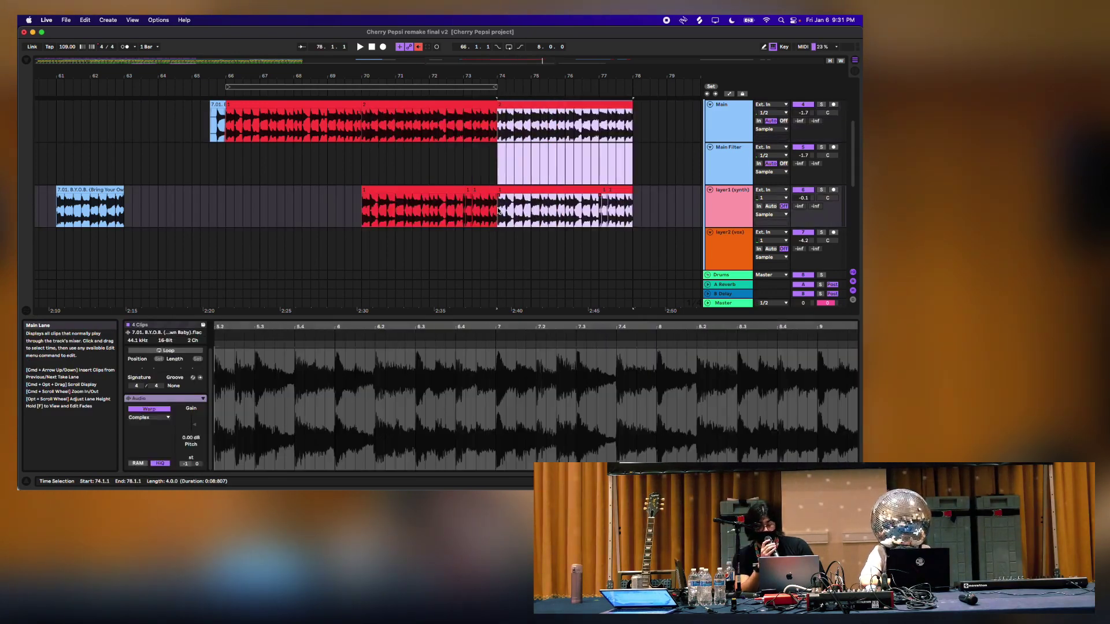
pyautogui.scroll(-6, 498, 211)
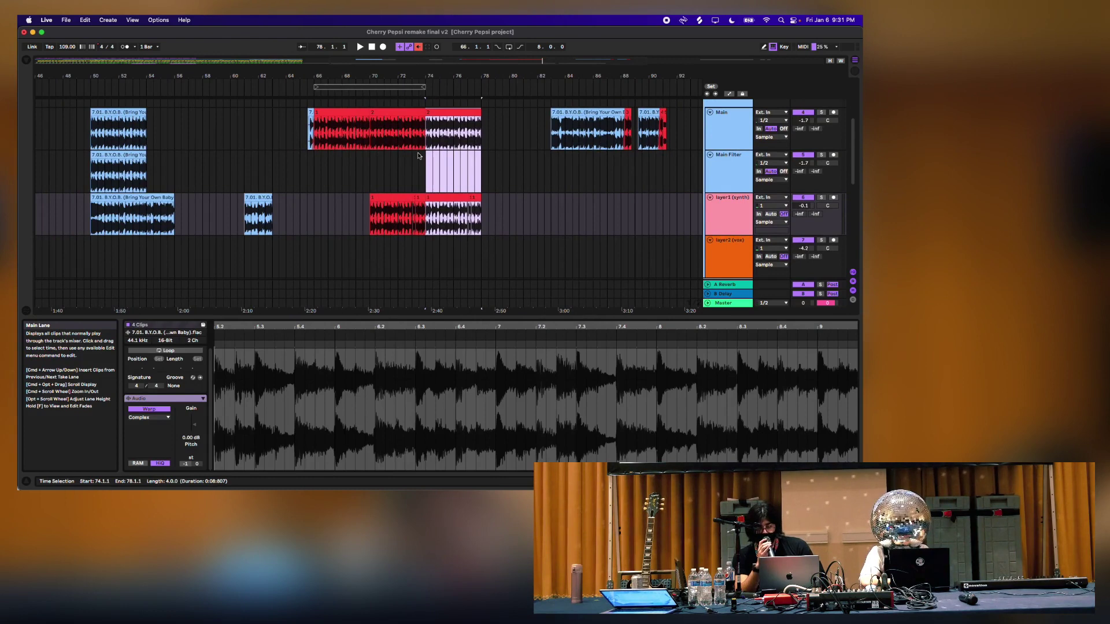
# Select the Main track's clips from 82.3.1 to 94.3.1 and open their transpose value for editing
pyautogui.hscroll(2, 419, 156)
pyautogui.click(601, 111)
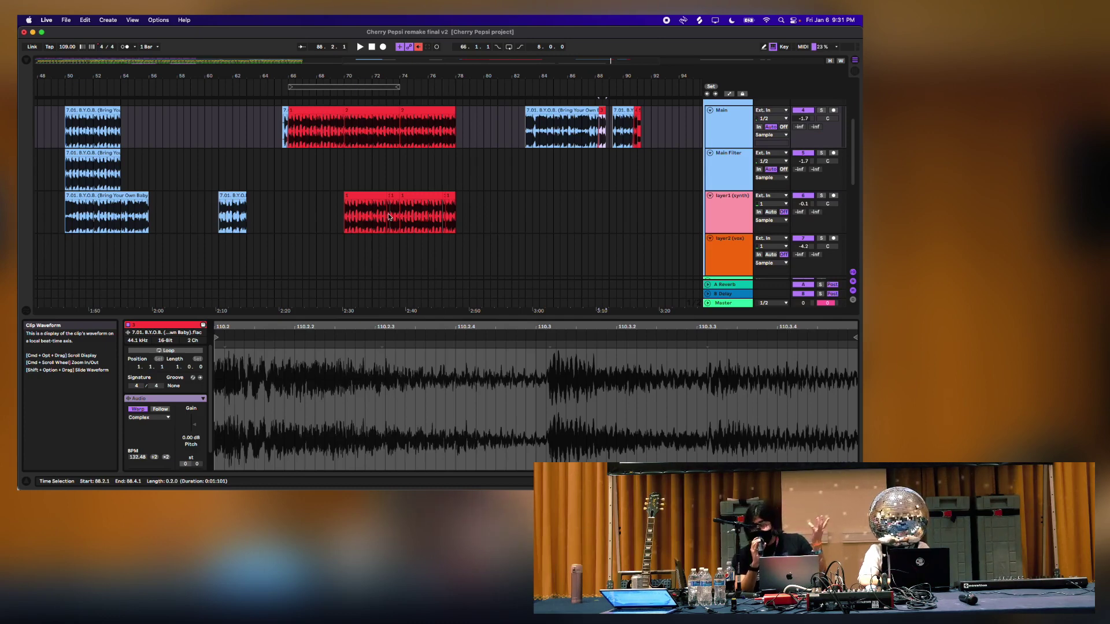
pyautogui.click(583, 144)
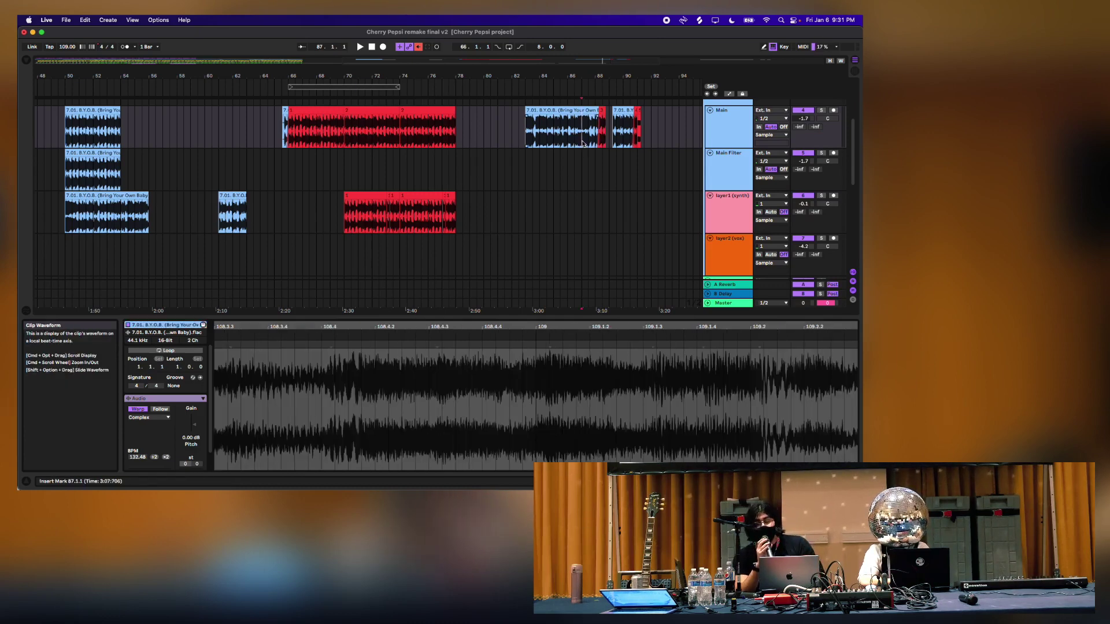
pyautogui.moveTo(522, 120); pyautogui.dragTo(687, 123)
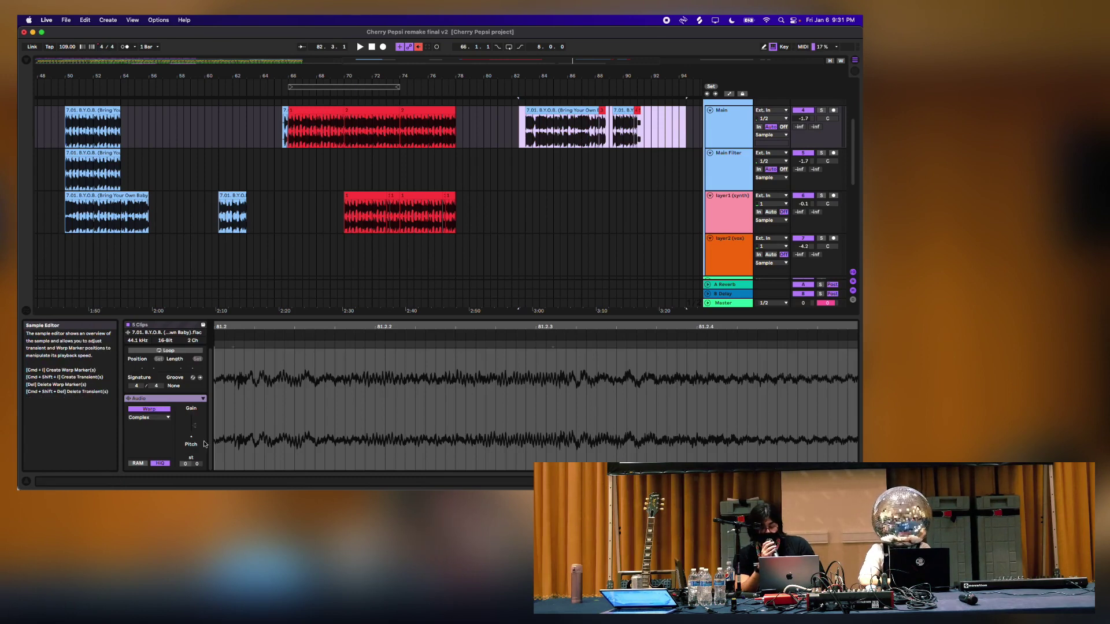
pyautogui.click(187, 464)
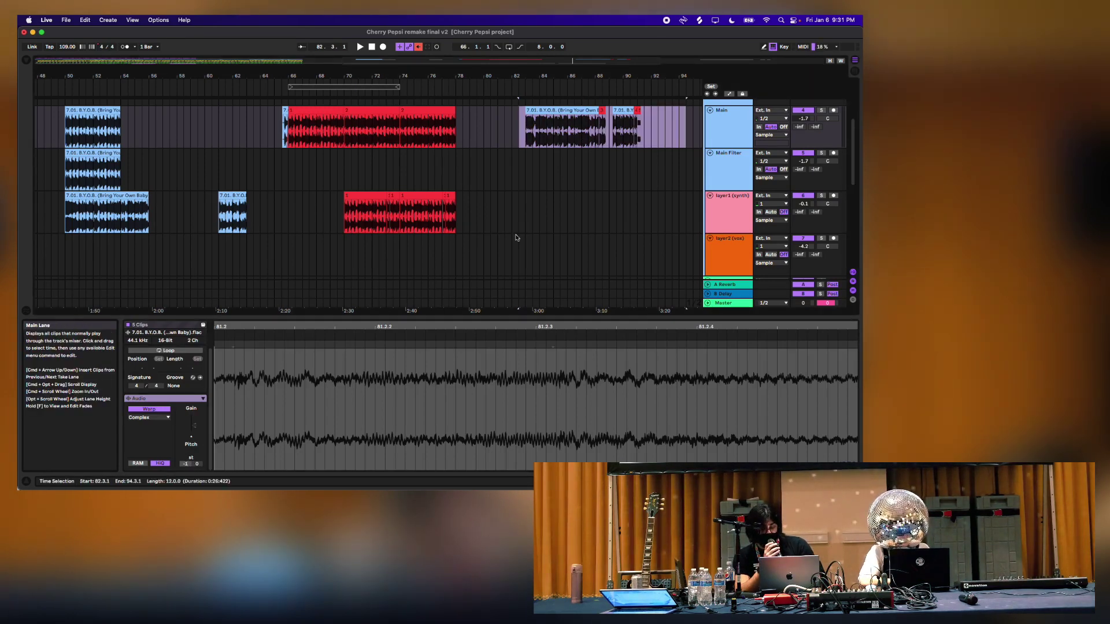
# Audition the Main track from 87.1.1 and copy the slice from 88.2.1 to 88.4.1 to 80.1.1
pyautogui.click(580, 138)
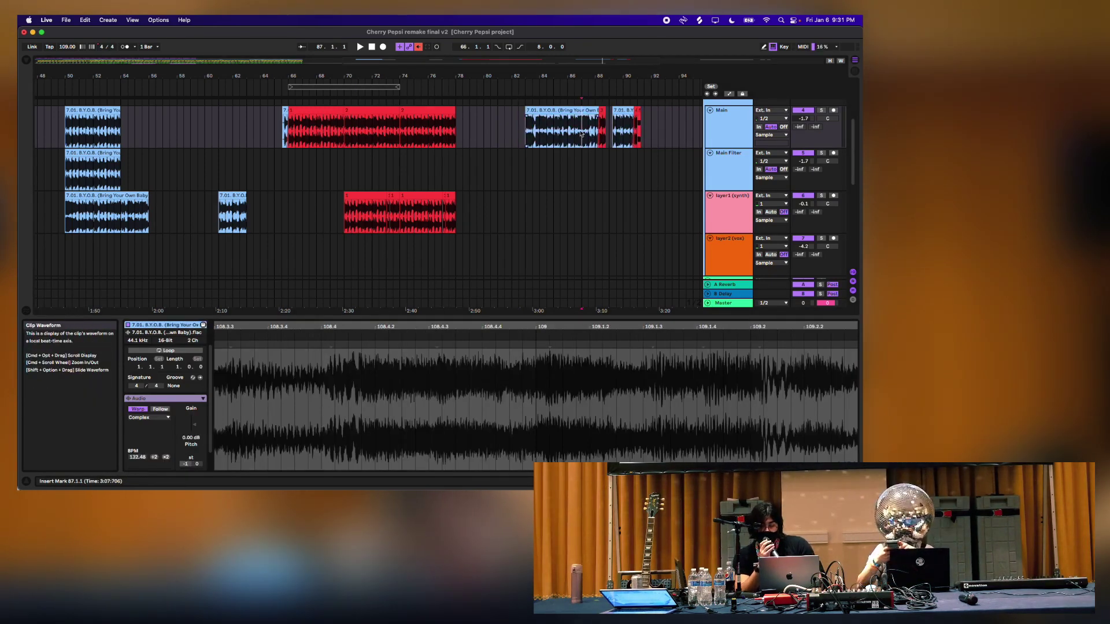
pyautogui.press('space')
pyautogui.moveTo(609, 60)
pyautogui.mouseDown()
pyautogui.moveTo(614, 82)
pyautogui.moveTo(623, 60)
pyautogui.mouseUp()
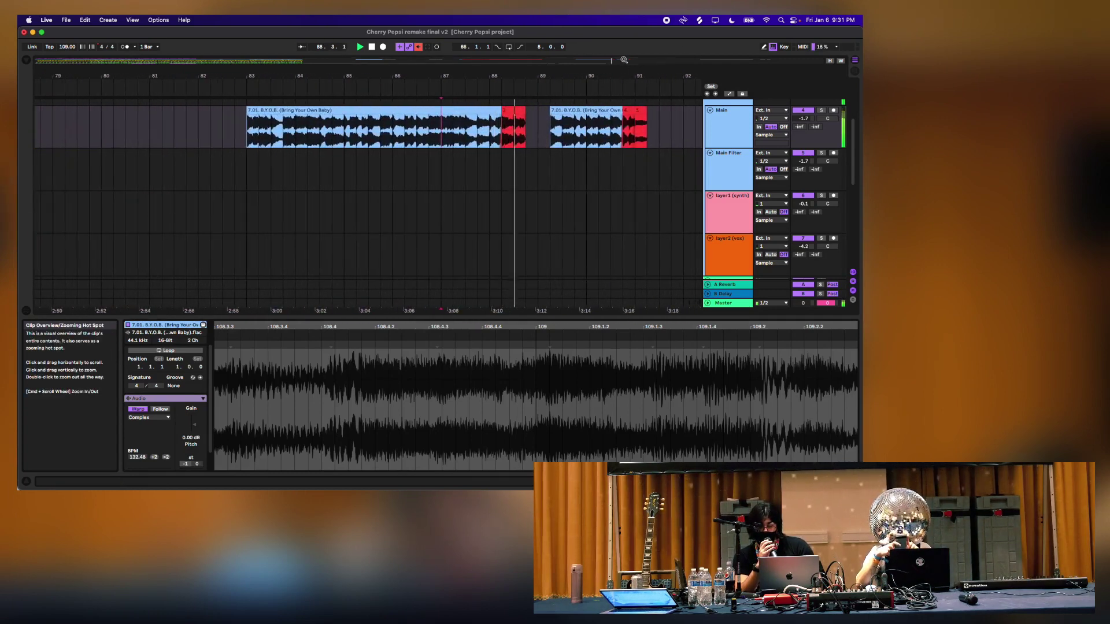
pyautogui.click(518, 114)
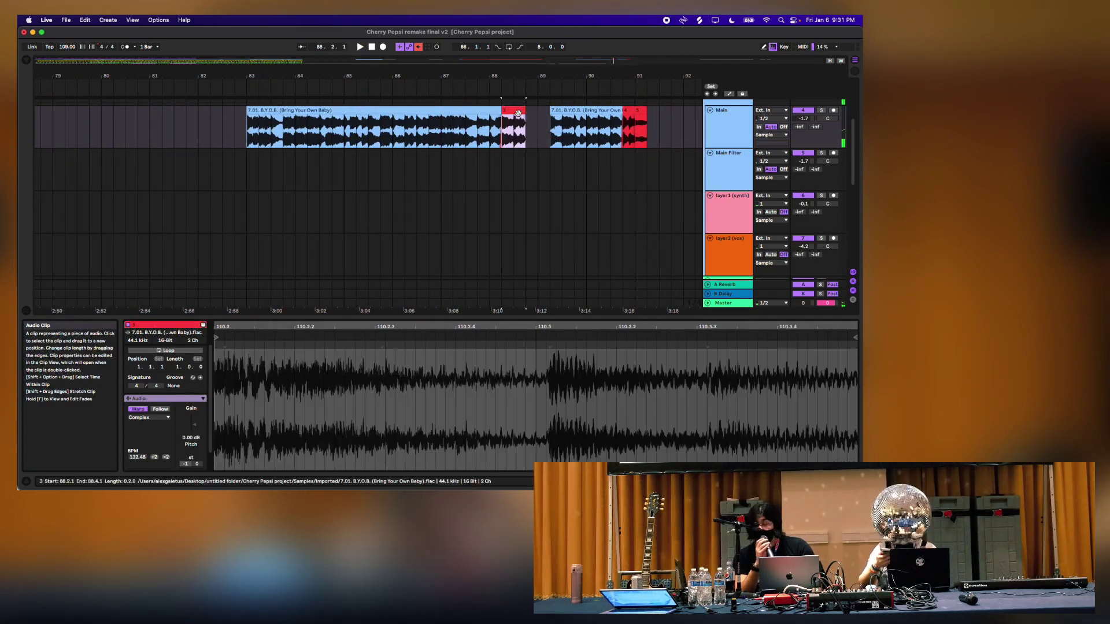
pyautogui.click(101, 130)
pyautogui.press('super+v')
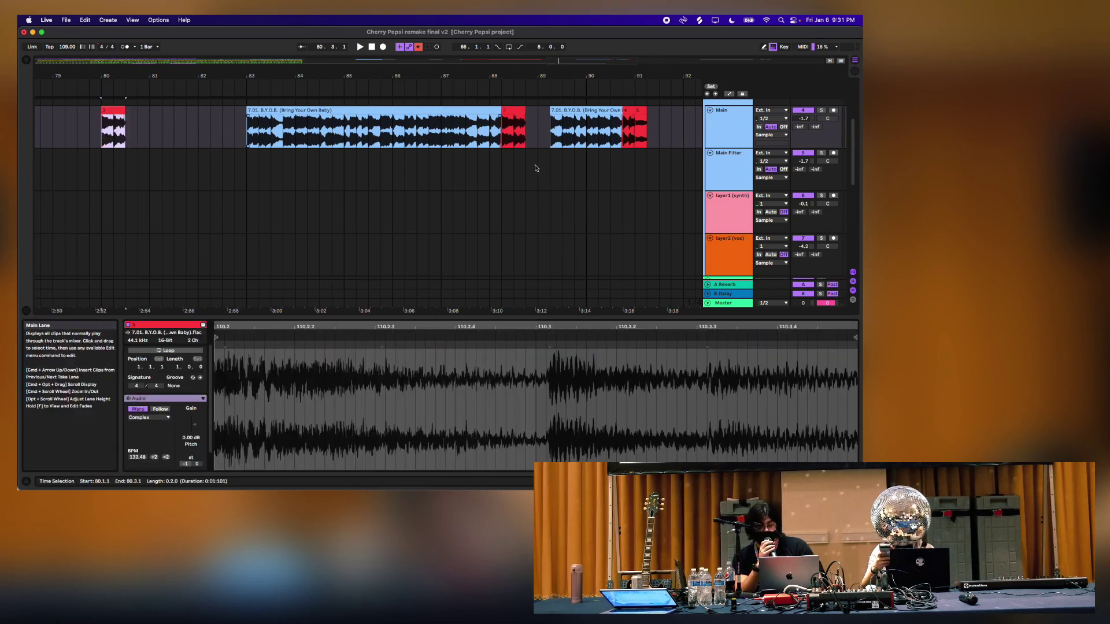
# Play the Main clip around bar 90 and select its slices from 90.4.1 to 91.2.1
pyautogui.click(584, 136)
pyautogui.hscroll(2, 559, 145)
pyautogui.scroll(1, 559, 145)
pyautogui.moveTo(580, 152); pyautogui.dragTo(602, 155)
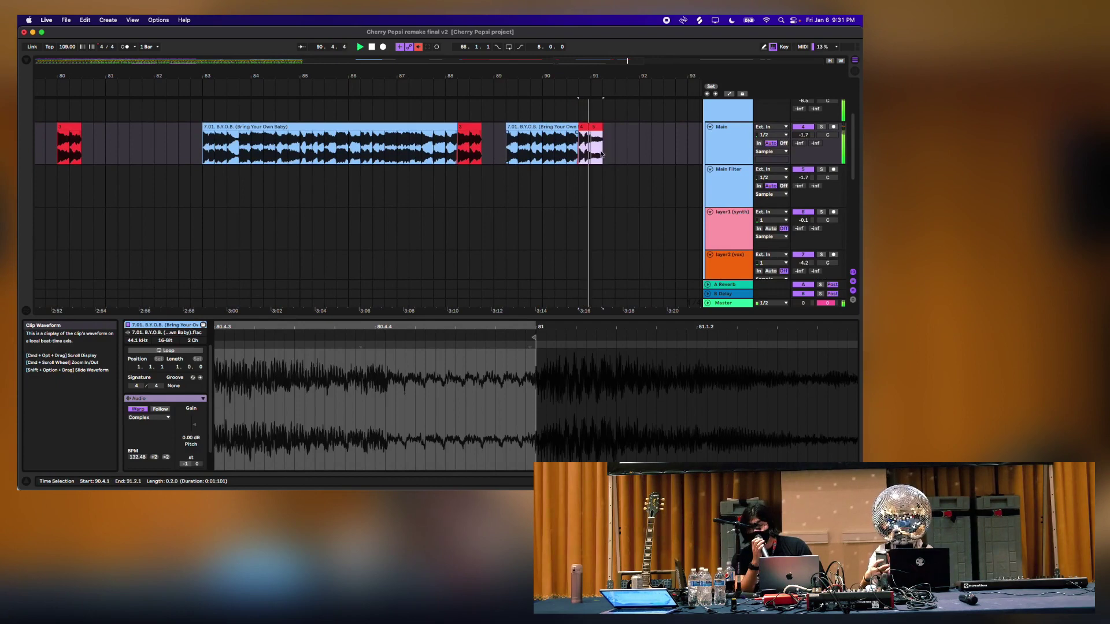
pyautogui.press('space')
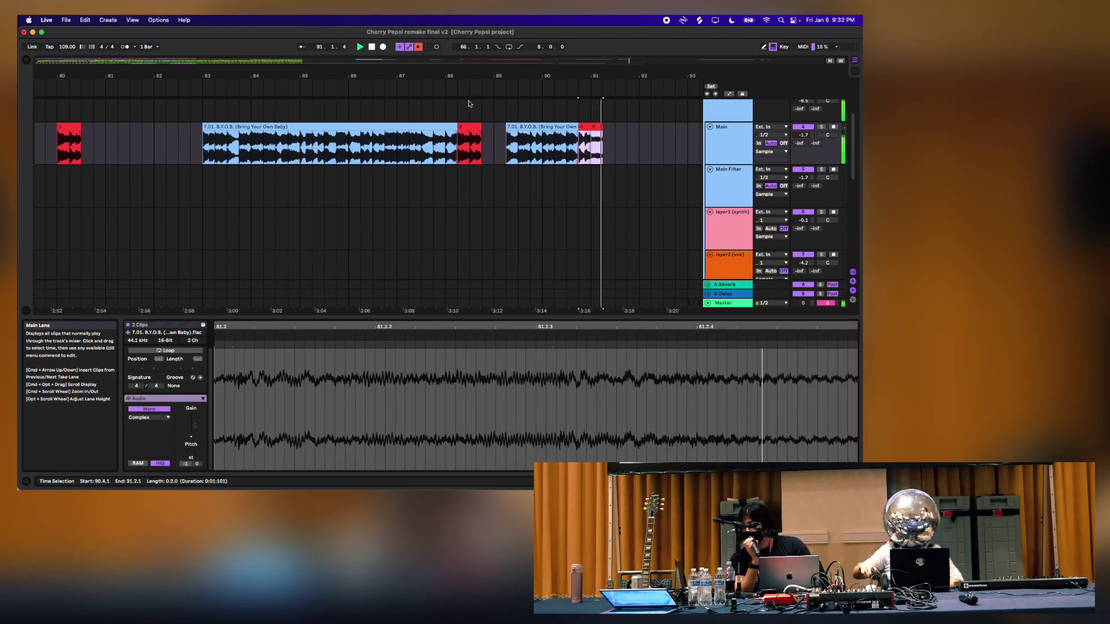
# Audition the Main slice at 88.2.1 and extend its start back to 88.1.1
pyautogui.click(466, 126)
pyautogui.press('space')
pyautogui.press('space')
pyautogui.press('space')
pyautogui.press('space')
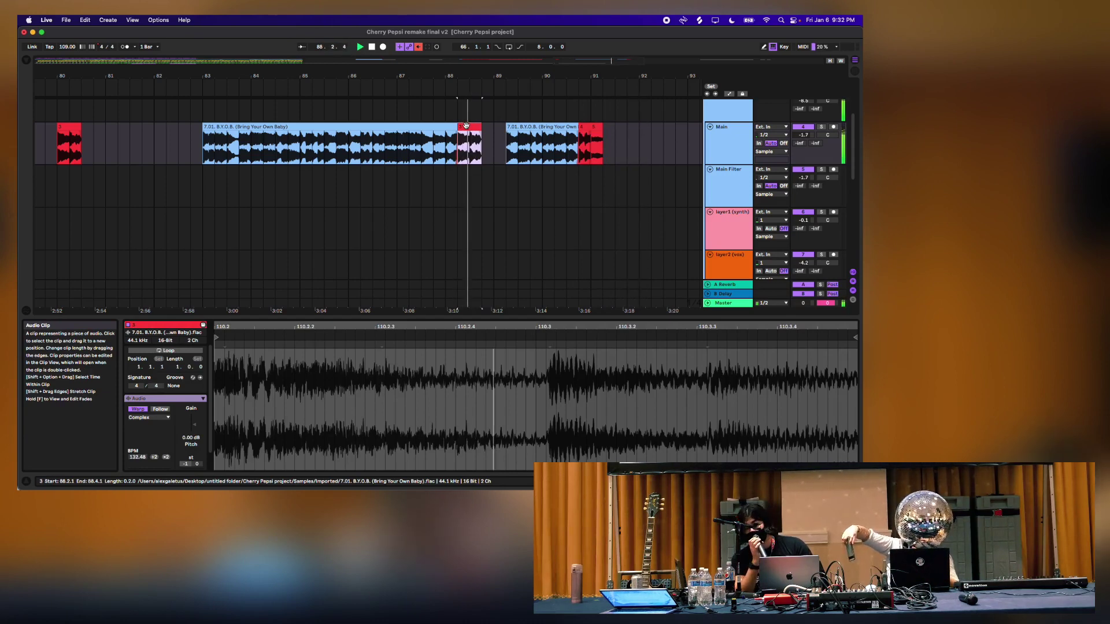
pyautogui.press('space')
pyautogui.moveTo(458, 127); pyautogui.dragTo(445, 127)
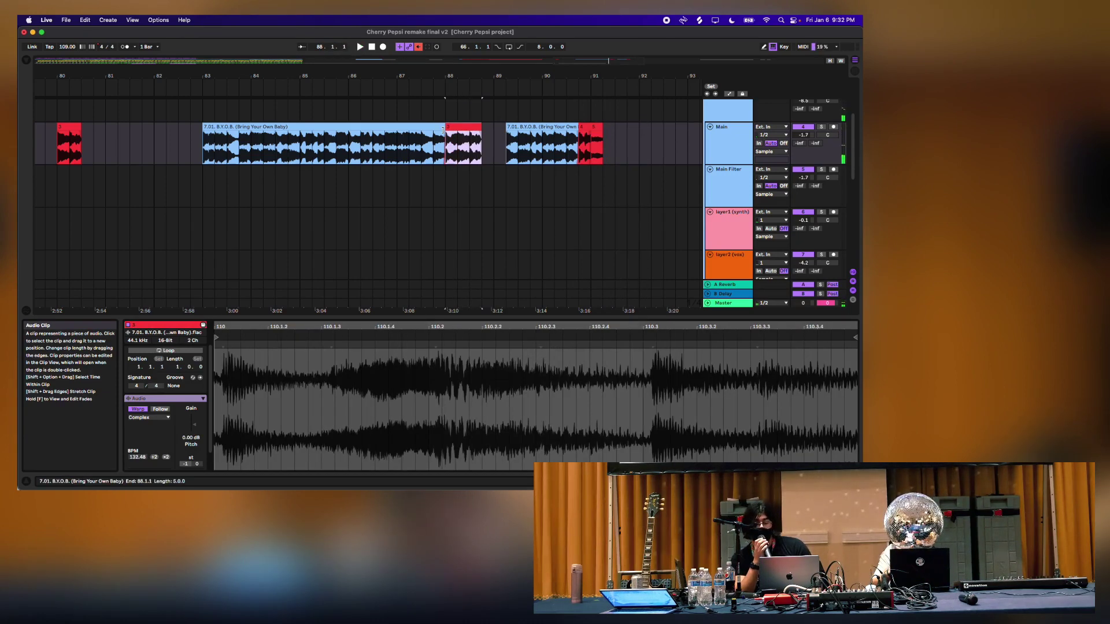
# Select 70.1.1 to 78.1.1 on the layer2 (vox) track and loop that range
pyautogui.scroll(-2, 443, 130)
pyautogui.hscroll(-10, 443, 131)
pyautogui.click(192, 235)
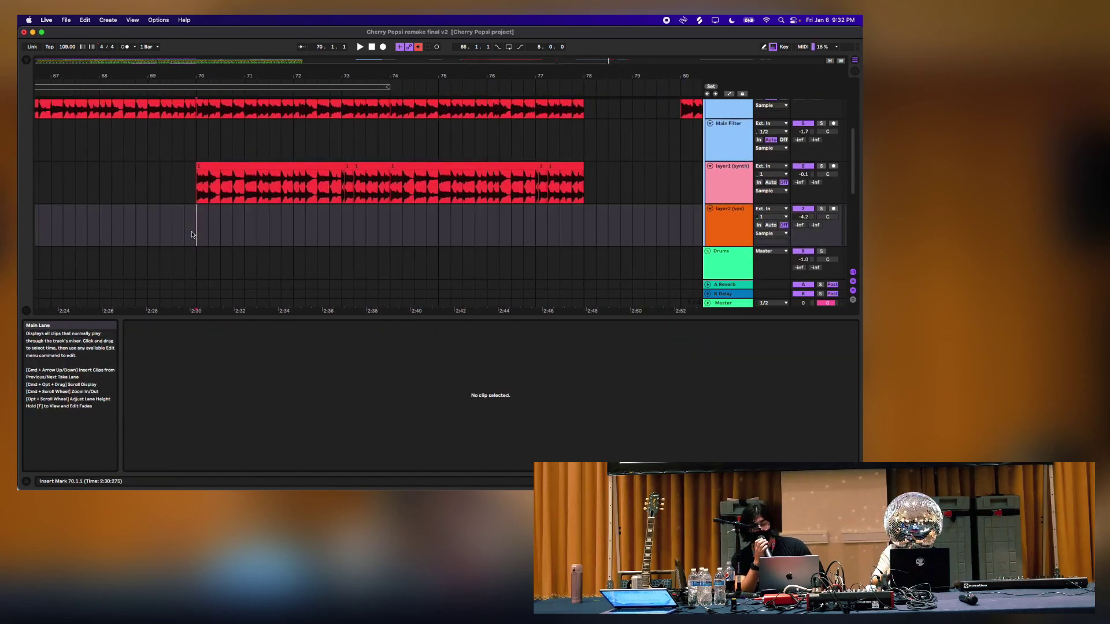
pyautogui.moveTo(192, 232); pyautogui.dragTo(579, 241)
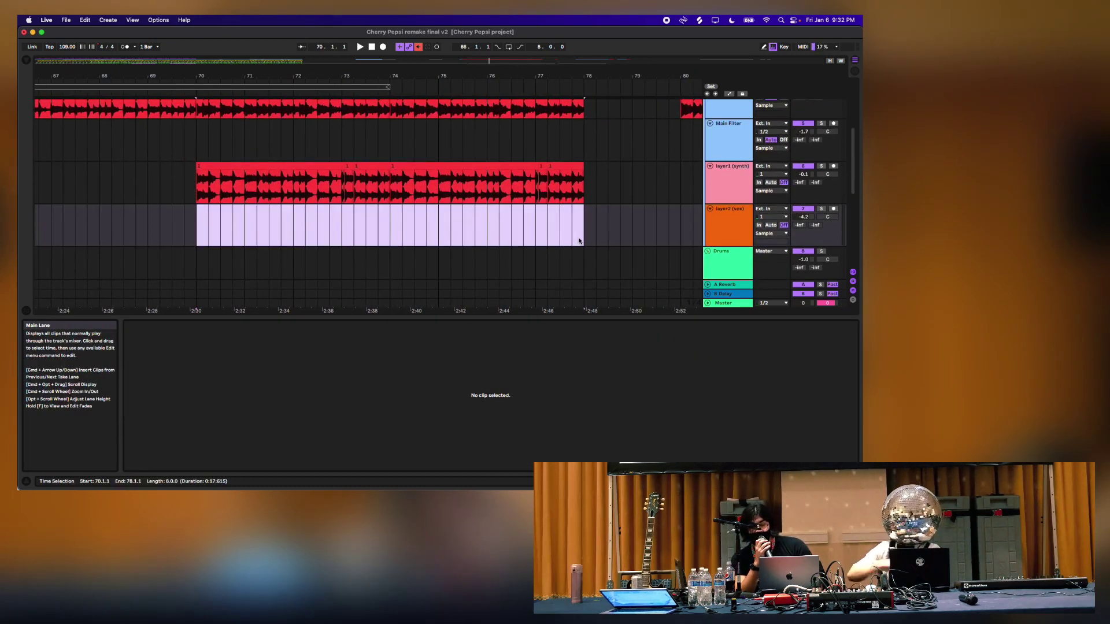
pyautogui.press('super+l')
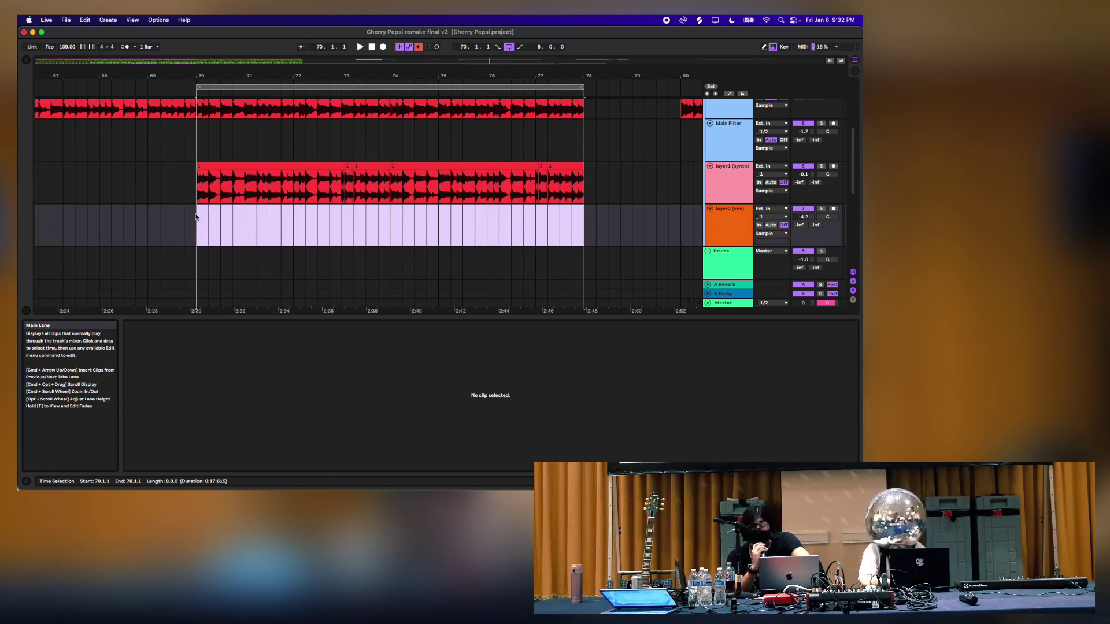
# Start playback before bar 70 and paste the extended vocal slice at 71.4.1 on the layer2 (vox) track
pyautogui.click(163, 215)
pyautogui.press('space')
pyautogui.click(281, 233)
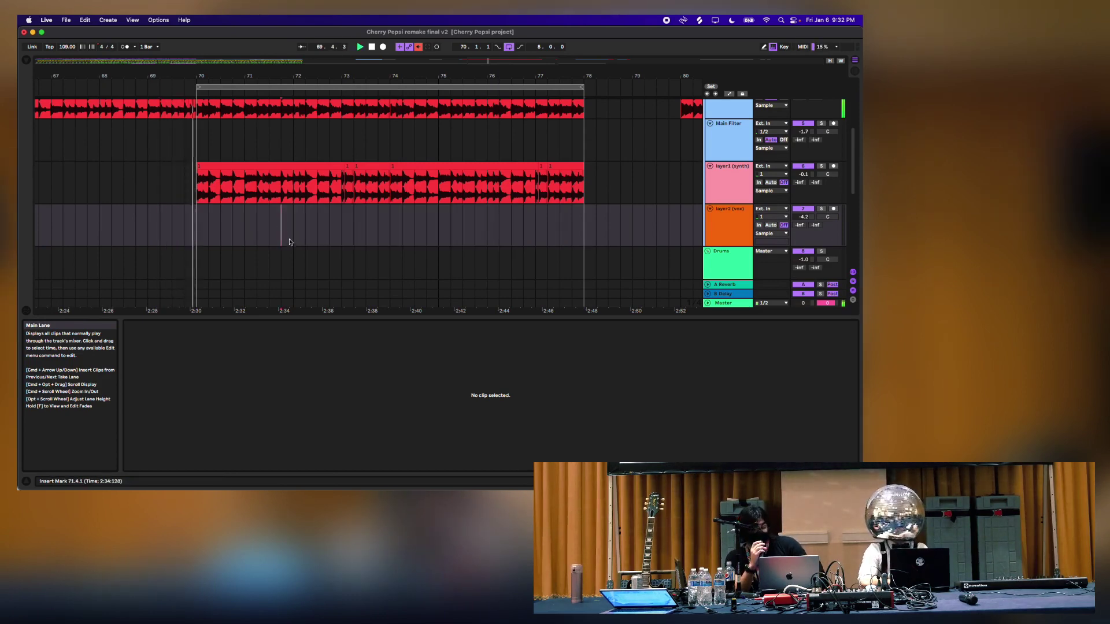
pyautogui.press('super+v')
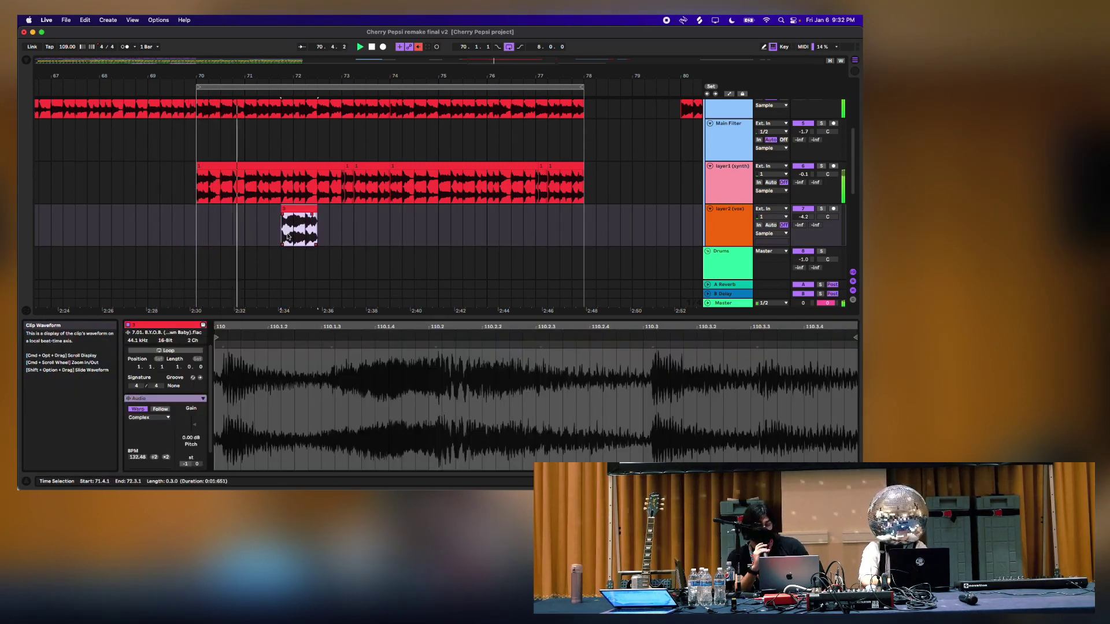
# Move the layer2 (vox) slice to 74.4.1 and play it back from there
pyautogui.moveTo(301, 217); pyautogui.dragTo(432, 218)
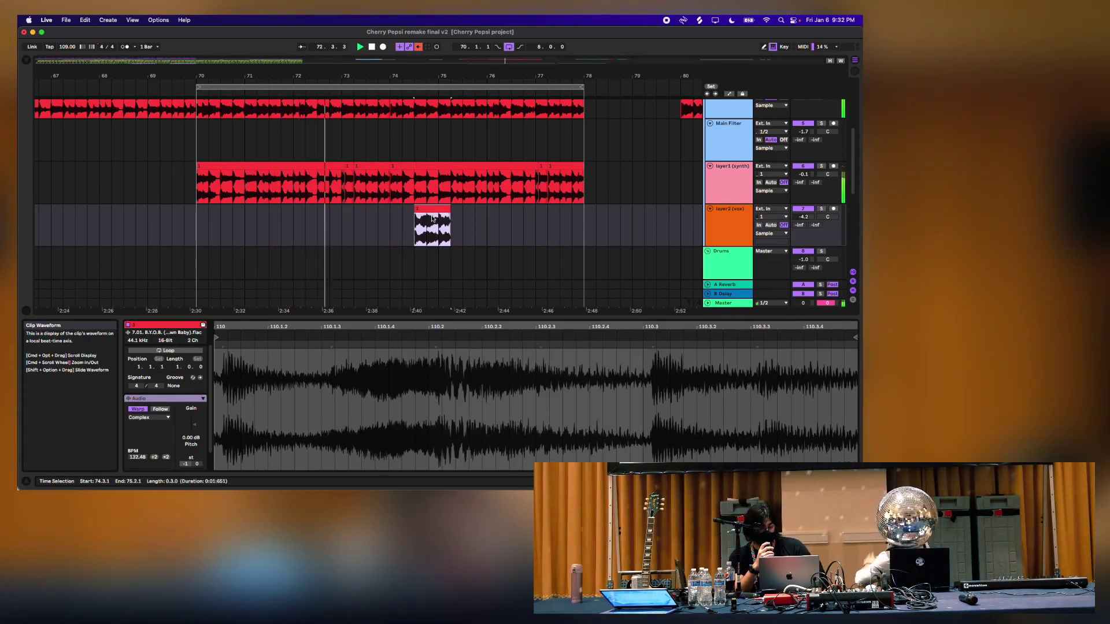
pyautogui.click(421, 211)
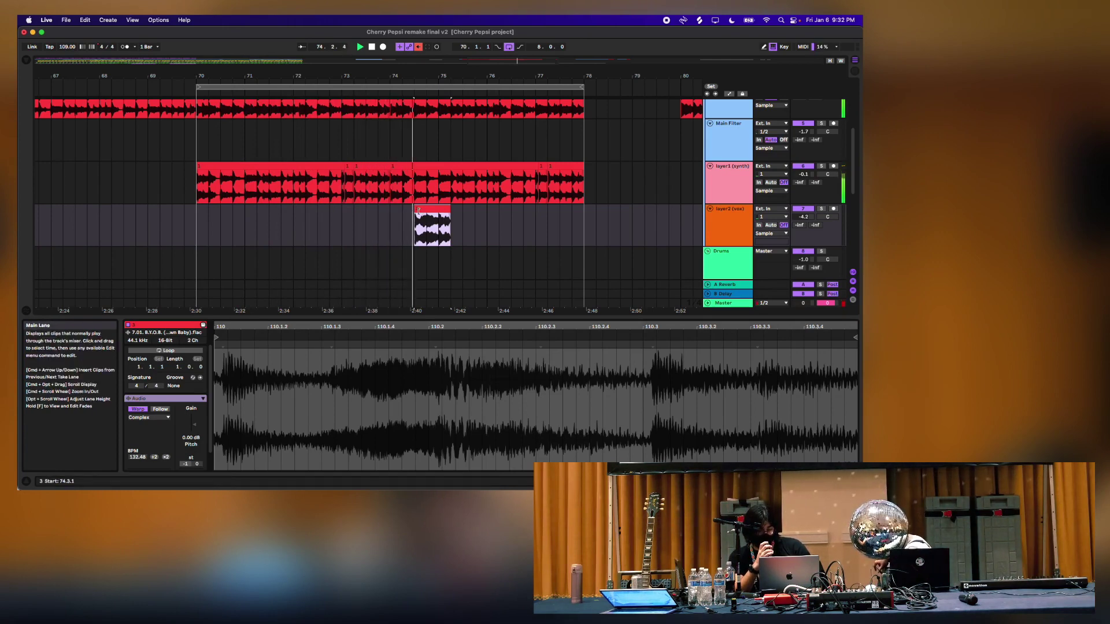
pyautogui.moveTo(420, 211); pyautogui.dragTo(431, 214)
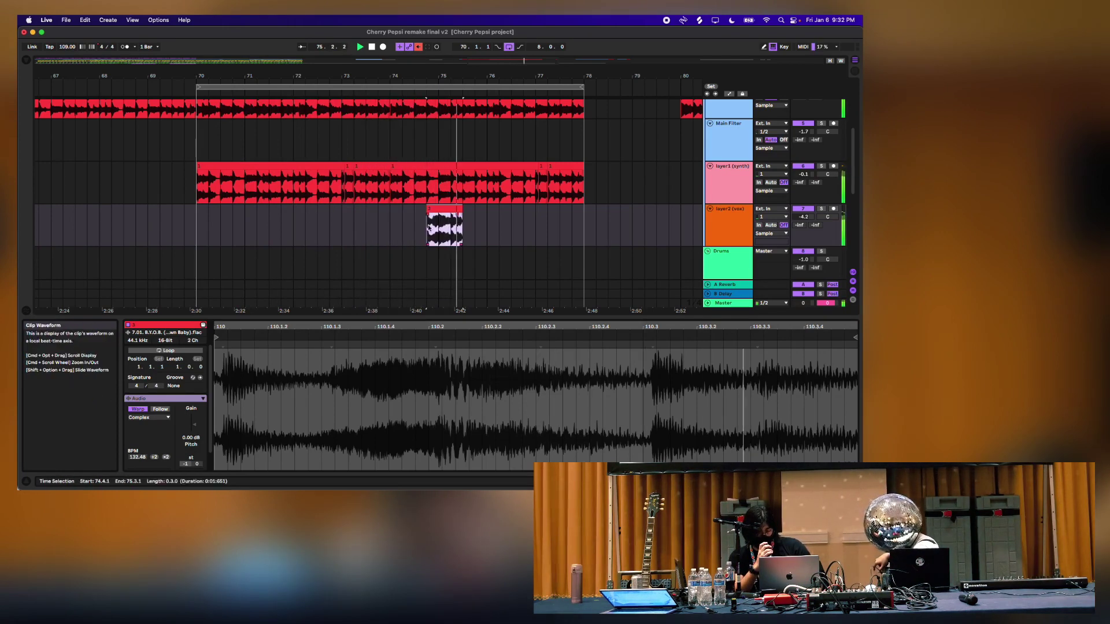
pyautogui.click(426, 229)
pyautogui.hscroll(2, 425, 229)
pyautogui.press('space')
pyautogui.press('space')
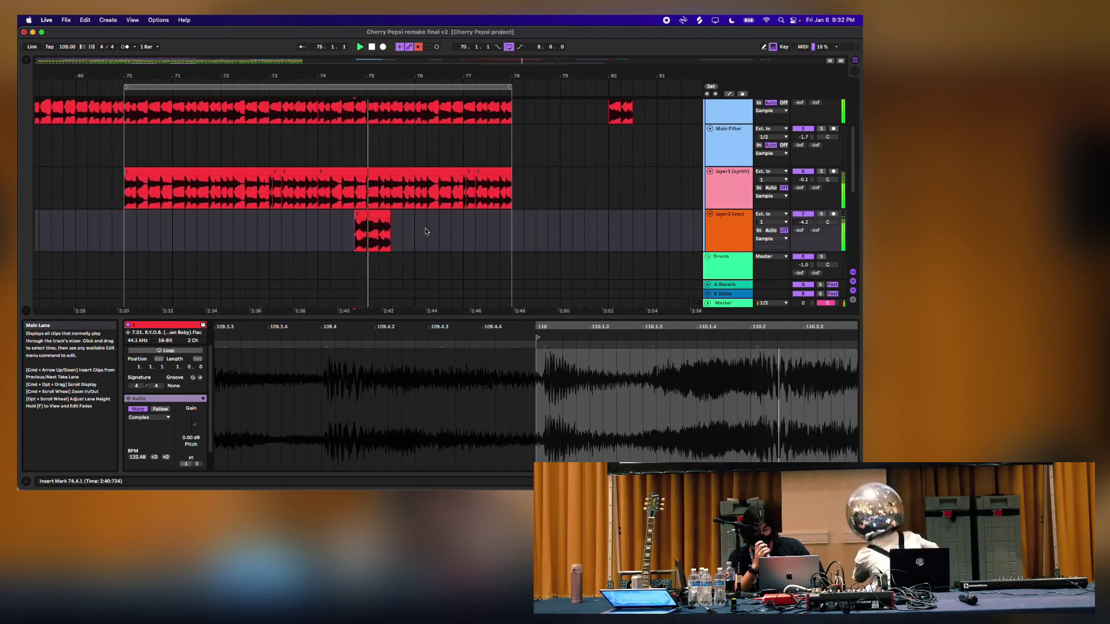
pyautogui.press('space')
# Copy 90.4.1 to 91.3.1 of the Main track and paste it at 75.4.1 on the layer2 (vox) track
pyautogui.scroll(2, 425, 231)
pyautogui.hscroll(10, 425, 231)
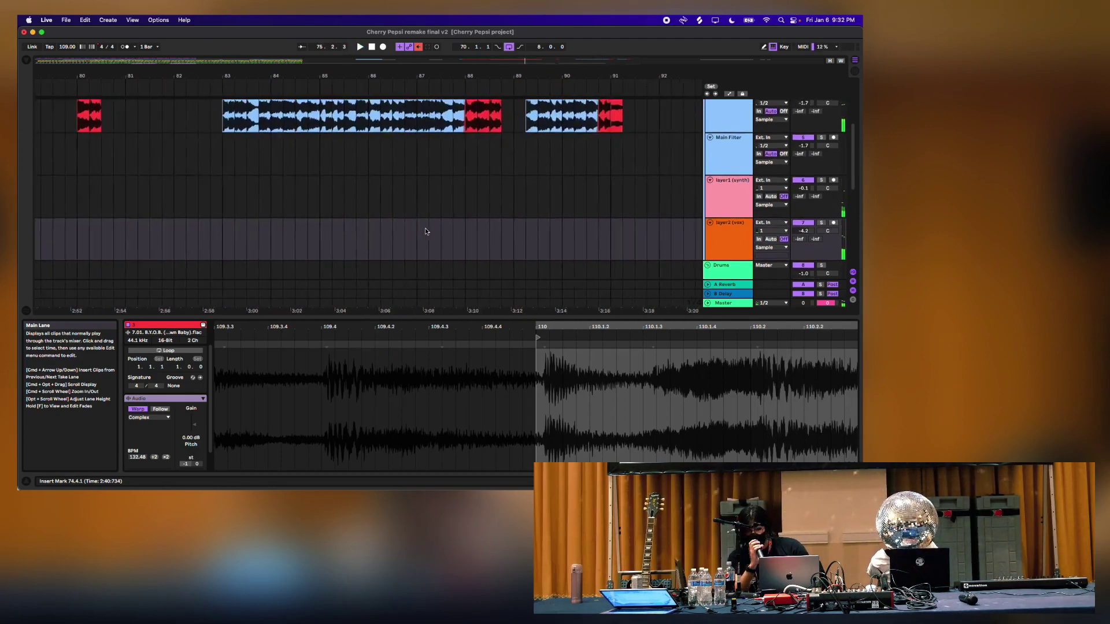
pyautogui.click(478, 149)
pyautogui.moveTo(478, 149); pyautogui.dragTo(508, 149)
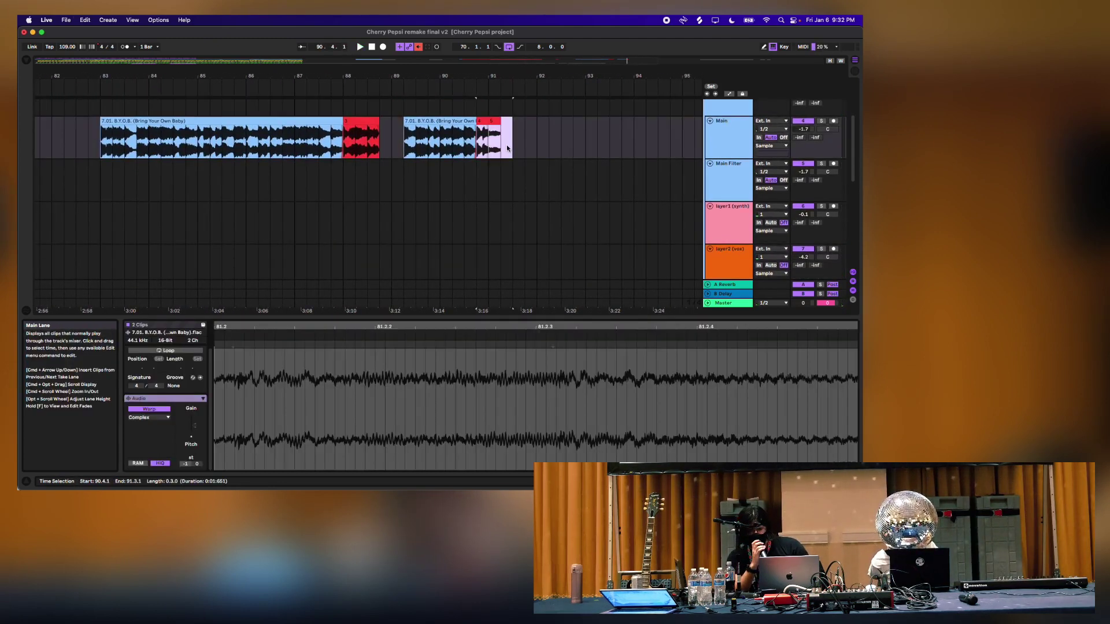
pyautogui.hscroll(-8, 486, 152)
pyautogui.scroll(-1, 485, 151)
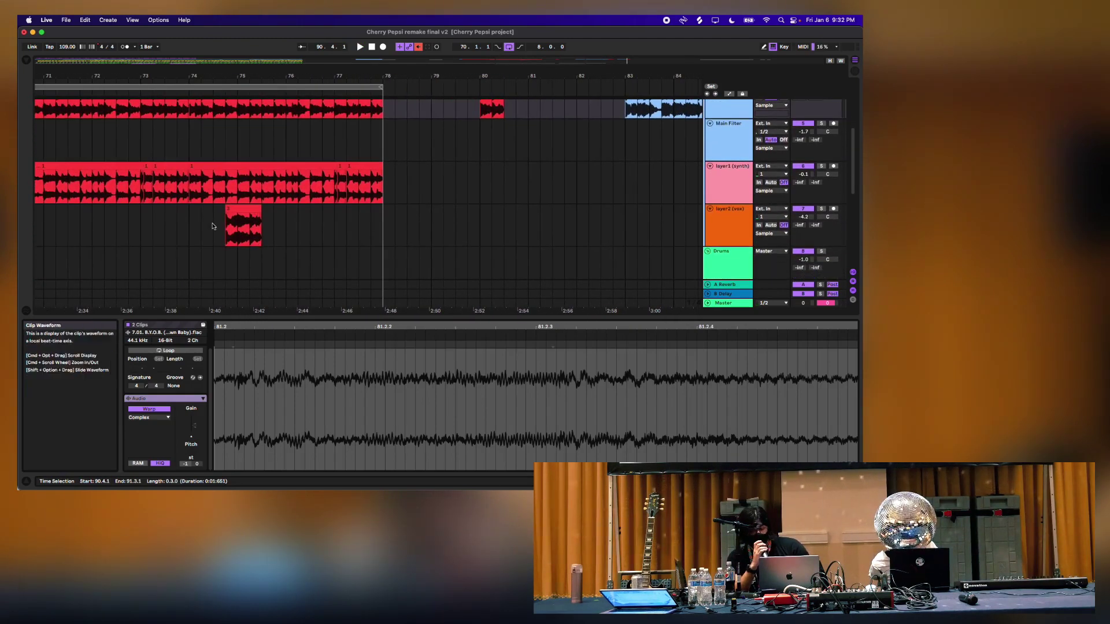
pyautogui.click(215, 226)
pyautogui.click(275, 232)
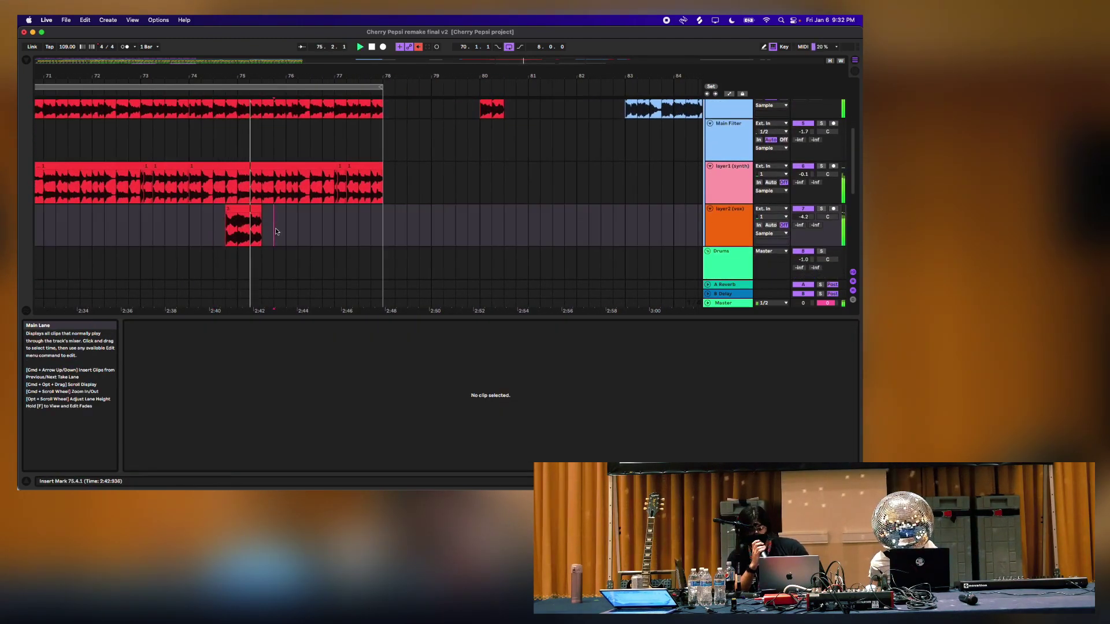
pyautogui.press('super+v')
# Lower the layer1 (synth) track volume to -4.3 dB and slightly raise the layer2 (vox) volume during playback
pyautogui.hscroll(-3, 622, 225)
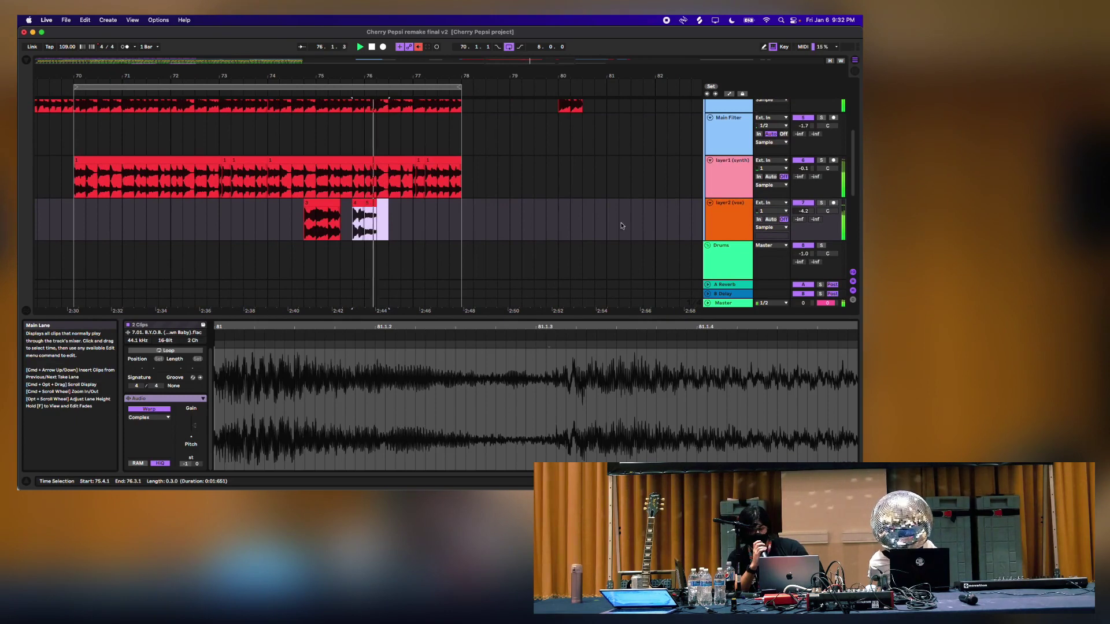
pyautogui.moveTo(796, 169); pyautogui.dragTo(795, 180)
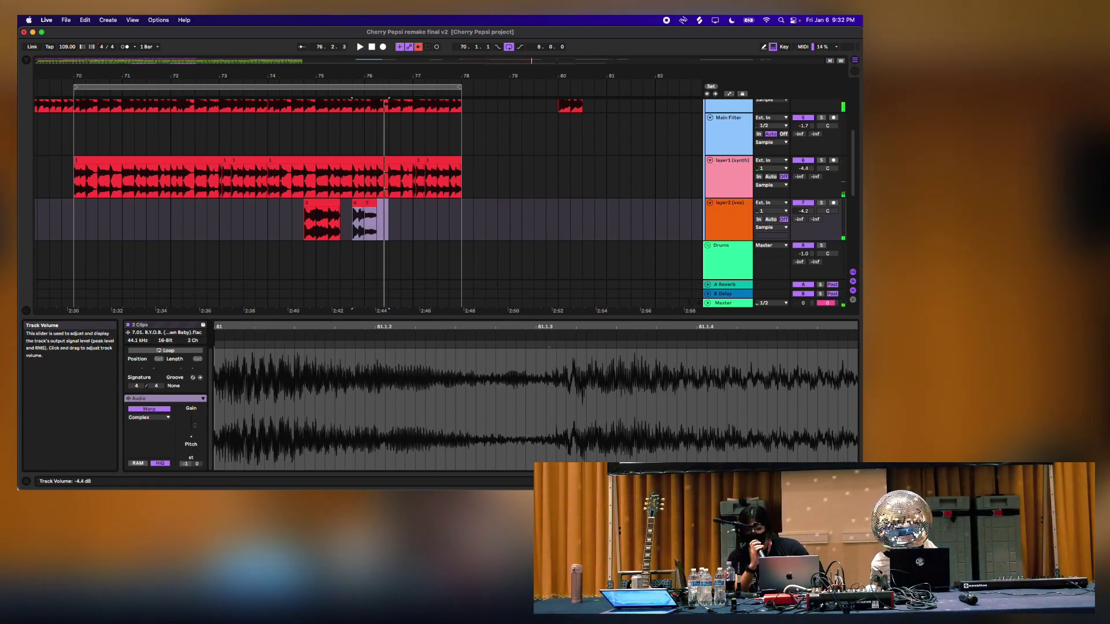
pyautogui.click(302, 181)
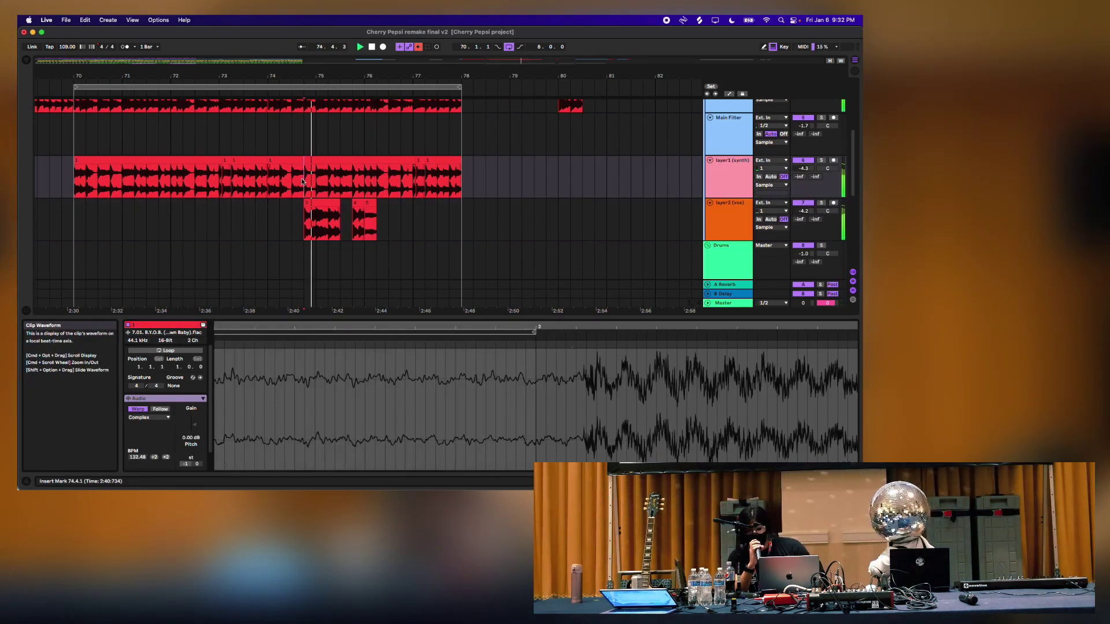
pyautogui.moveTo(804, 211); pyautogui.dragTo(804, 208)
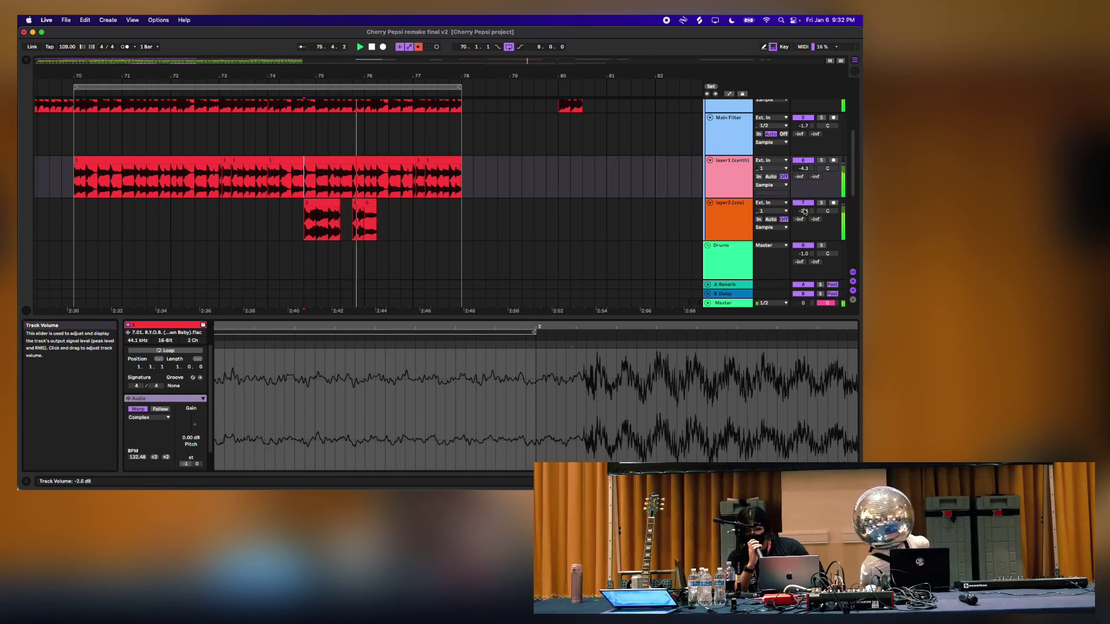
# Play the looped section from 69.2.1 and review the layered clips across the wider arrangement
pyautogui.hscroll(-5, 561, 188)
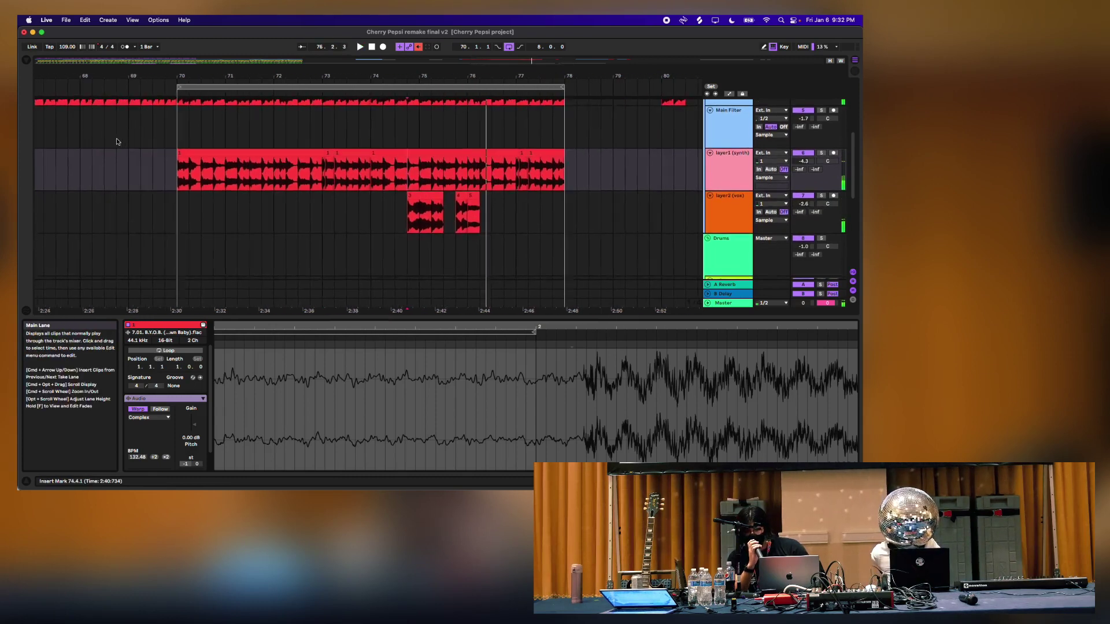
pyautogui.click(182, 186)
pyautogui.scroll(-8, 183, 186)
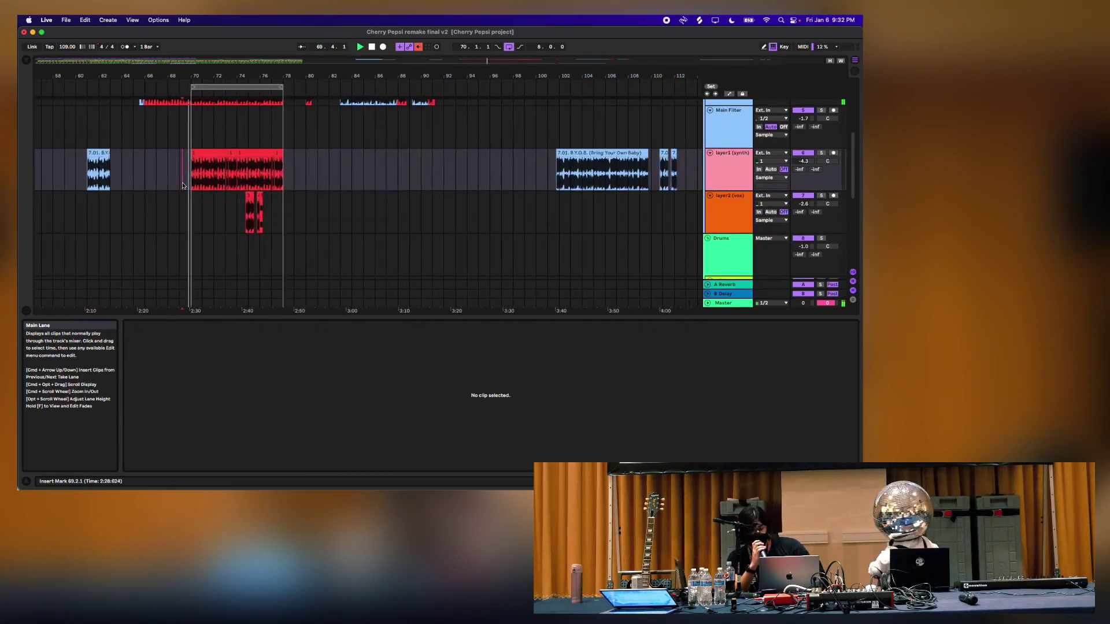
pyautogui.hscroll(-4, 182, 185)
pyautogui.scroll(3, 183, 186)
pyautogui.scroll(2, 732, 150)
# Show the Sample group's effects, inspect its LFOTool volume shape and close the plug-in window
pyautogui.doubleClick(732, 131)
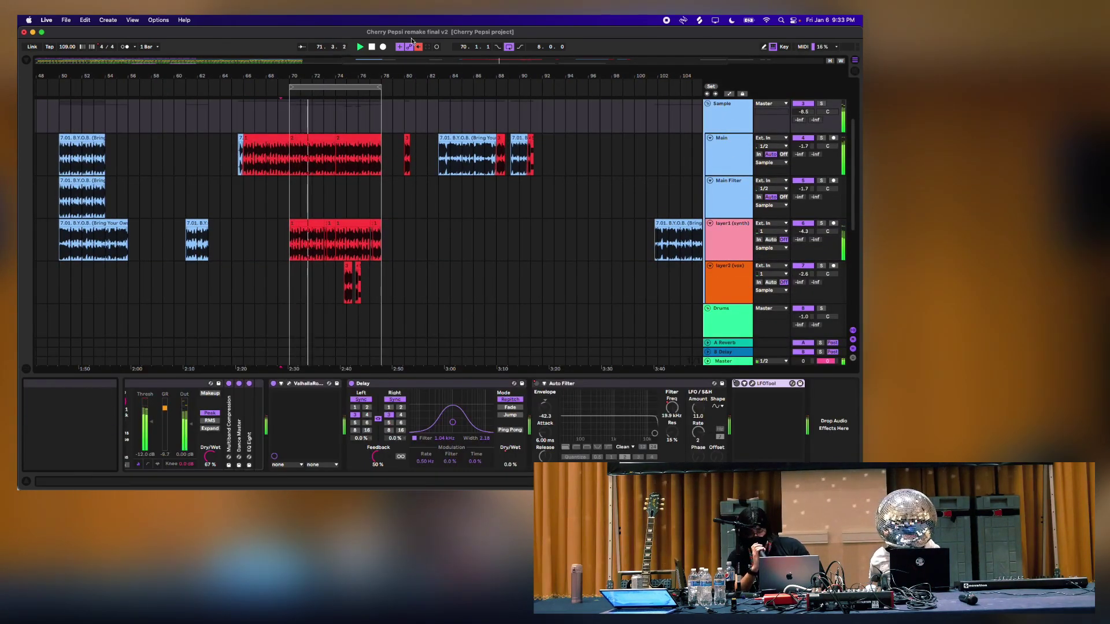
pyautogui.click(752, 384)
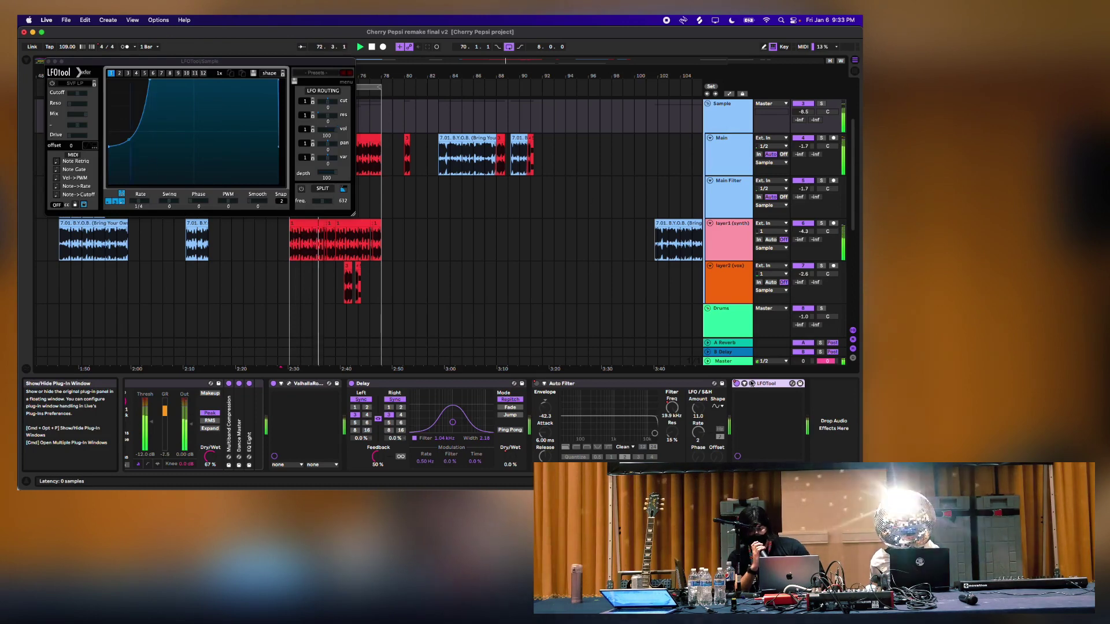
pyautogui.moveTo(199, 58); pyautogui.dragTo(546, 177)
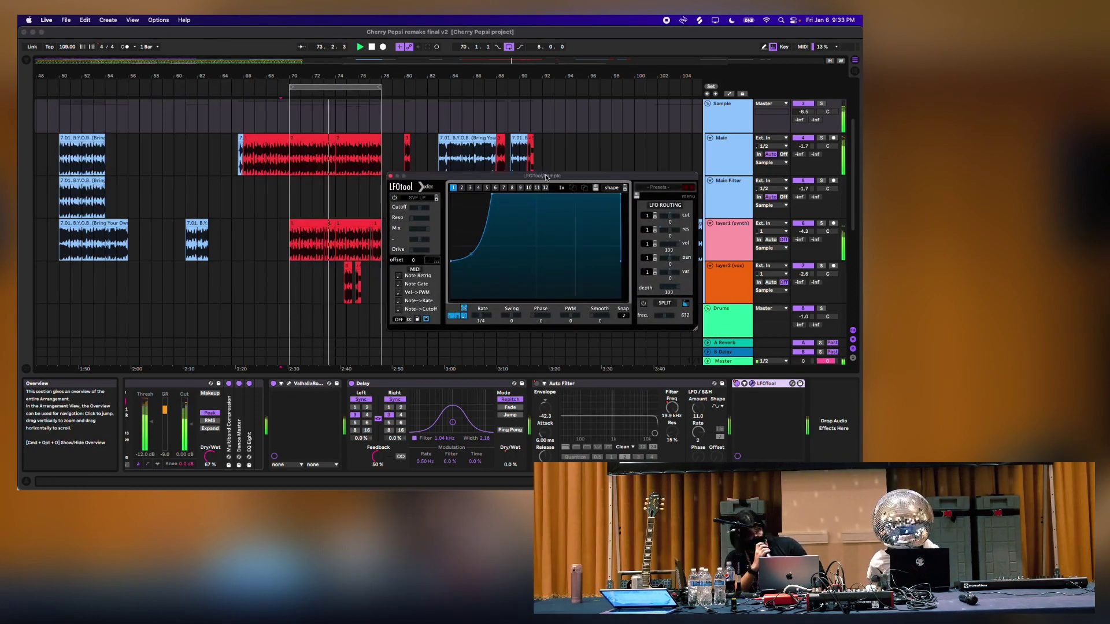
pyautogui.click(390, 177)
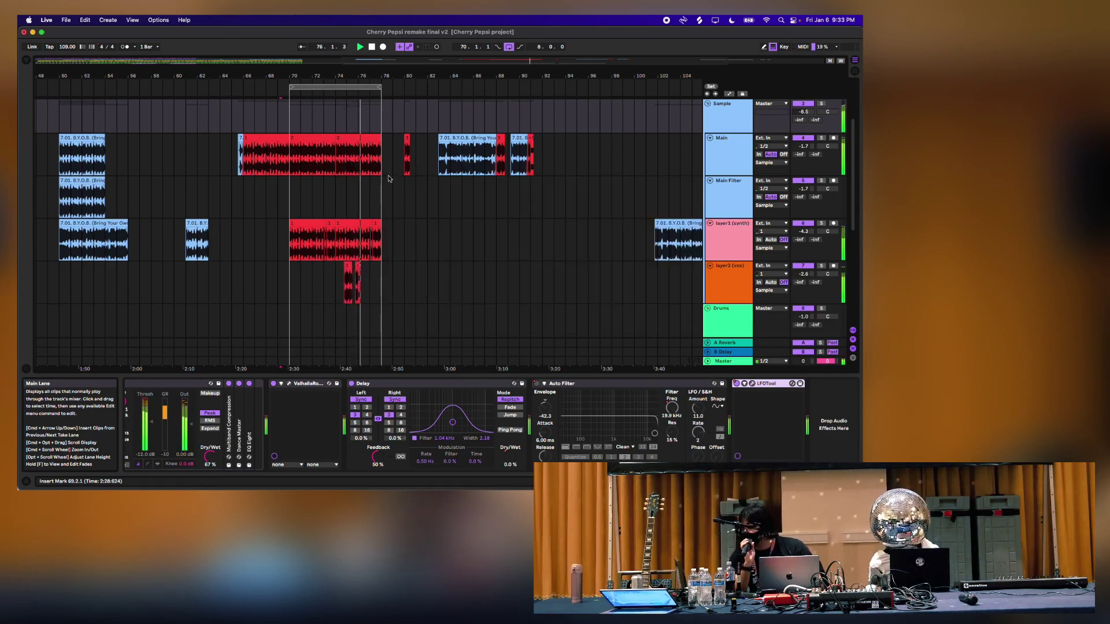
# Copy 10.1.1 to 18.1.1 of the Kick group's tracks, paste it at 66.1.1 and extend the kick pattern to 78.1.1
pyautogui.hscroll(-10, 390, 178)
pyautogui.scroll(-4, 390, 179)
pyautogui.scroll(-5, 389, 179)
pyautogui.scroll(-2, 76, 250)
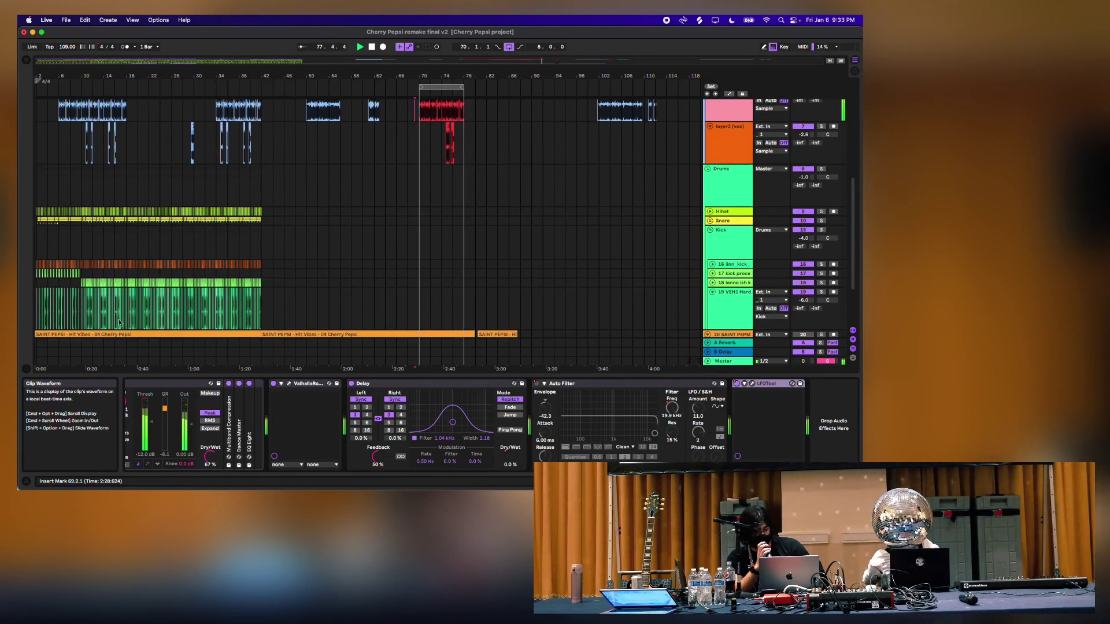
pyautogui.moveTo(83, 274); pyautogui.dragTo(128, 310)
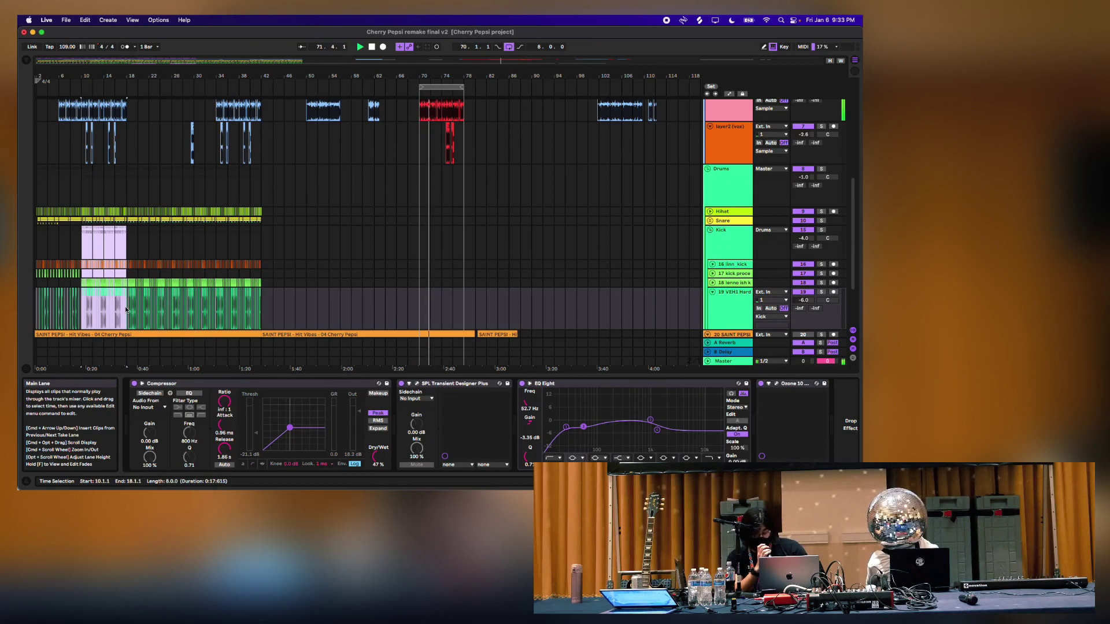
pyautogui.click(420, 250)
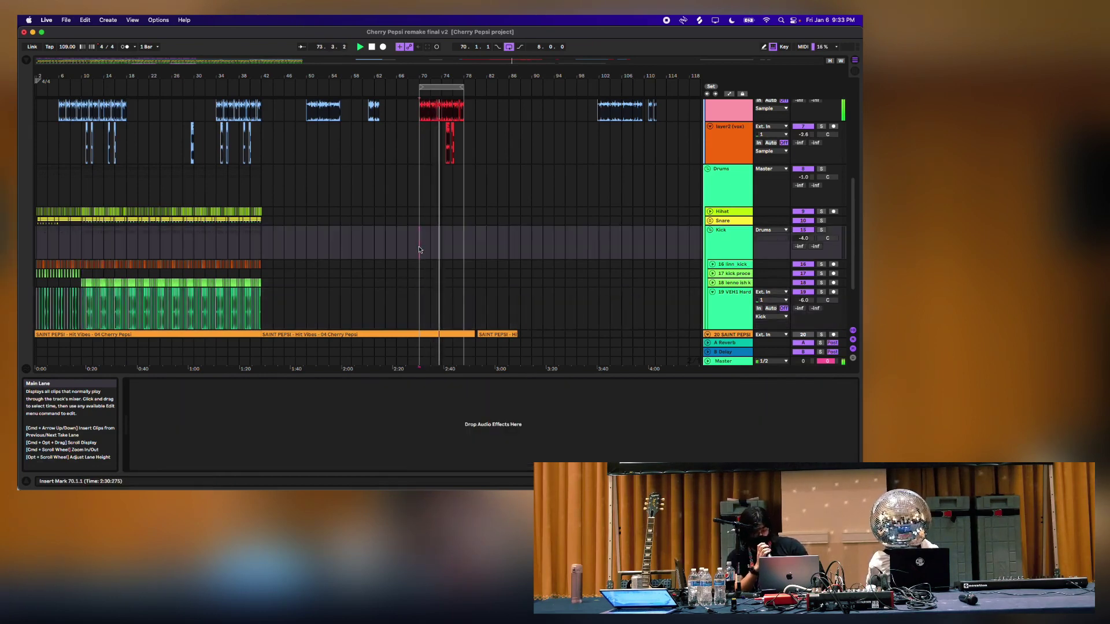
pyautogui.scroll(4, 419, 250)
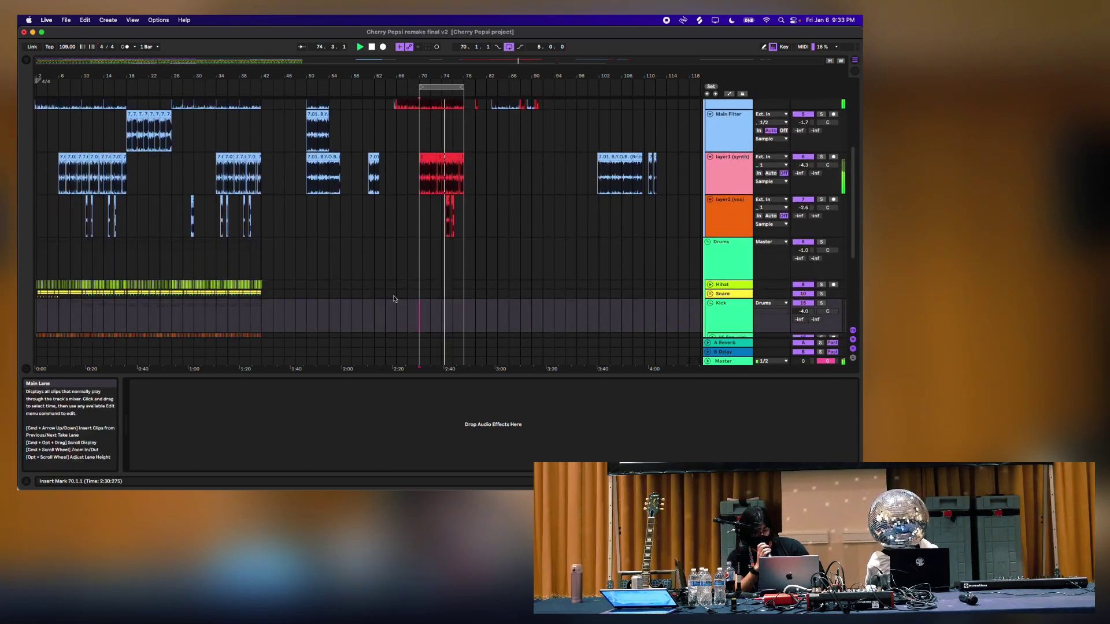
pyautogui.scroll(-2, 393, 299)
pyautogui.click(395, 293)
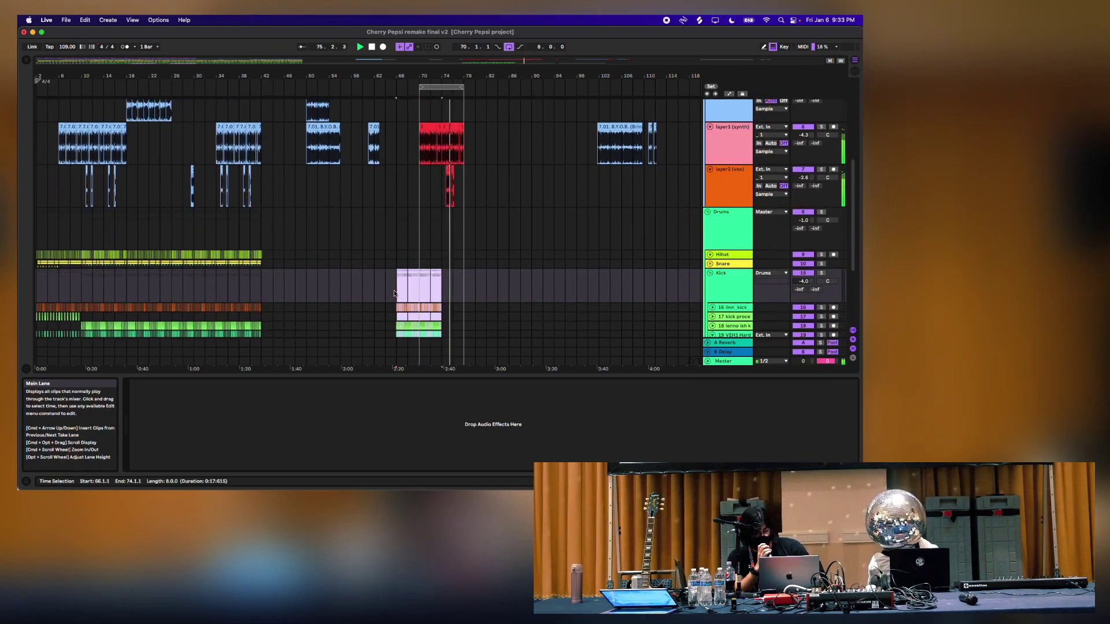
pyautogui.moveTo(420, 285); pyautogui.dragTo(444, 323)
pyautogui.press('Right')
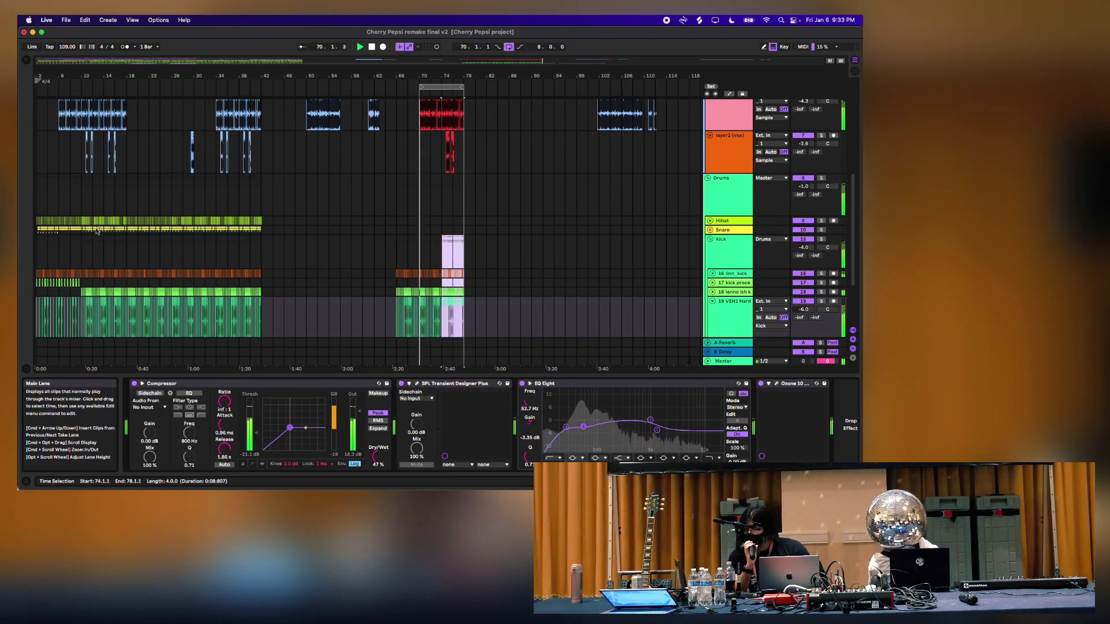
# Copy 10.1.1 to 24.1.1 of the Hihat and Snare tracks and paste it on the Drums group at 64.1.1
pyautogui.moveTo(83, 222); pyautogui.dragTo(162, 231)
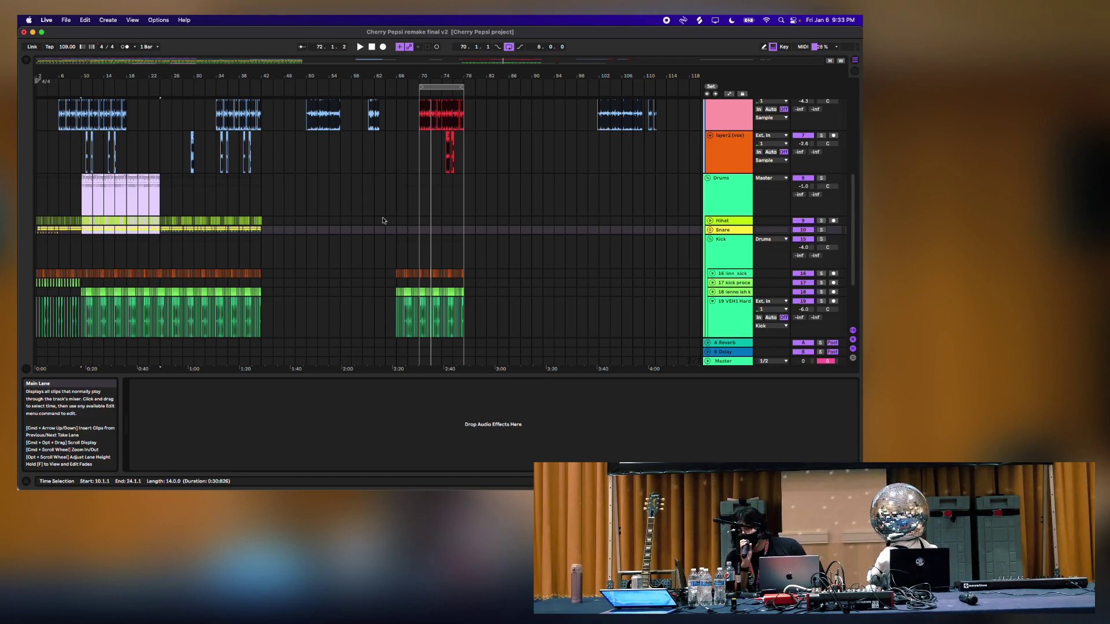
pyautogui.scroll(5, 383, 220)
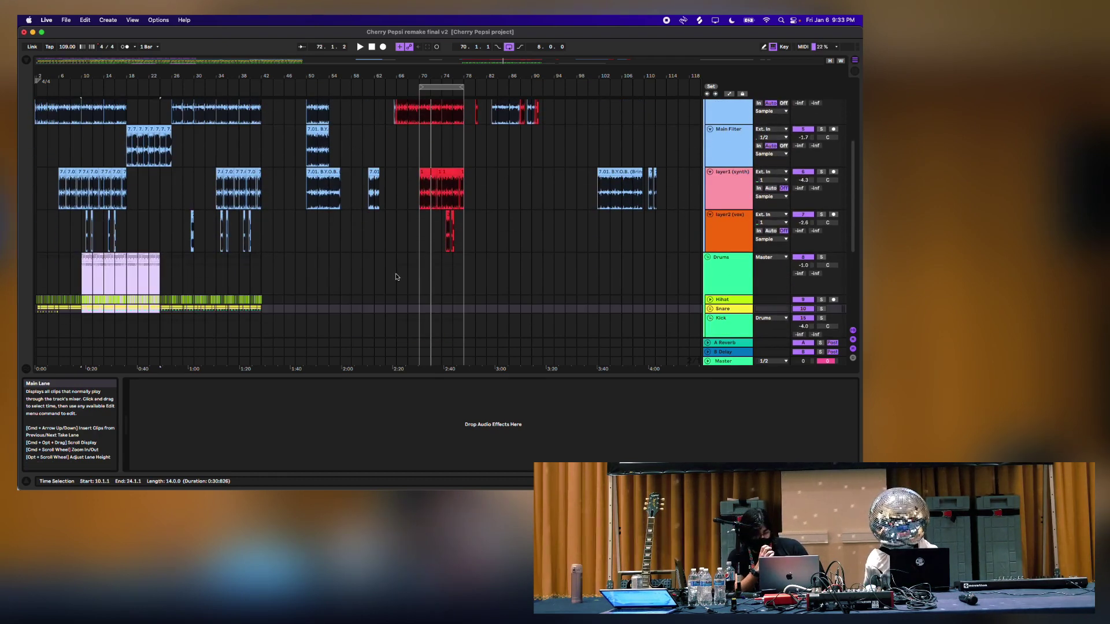
pyautogui.click(396, 276)
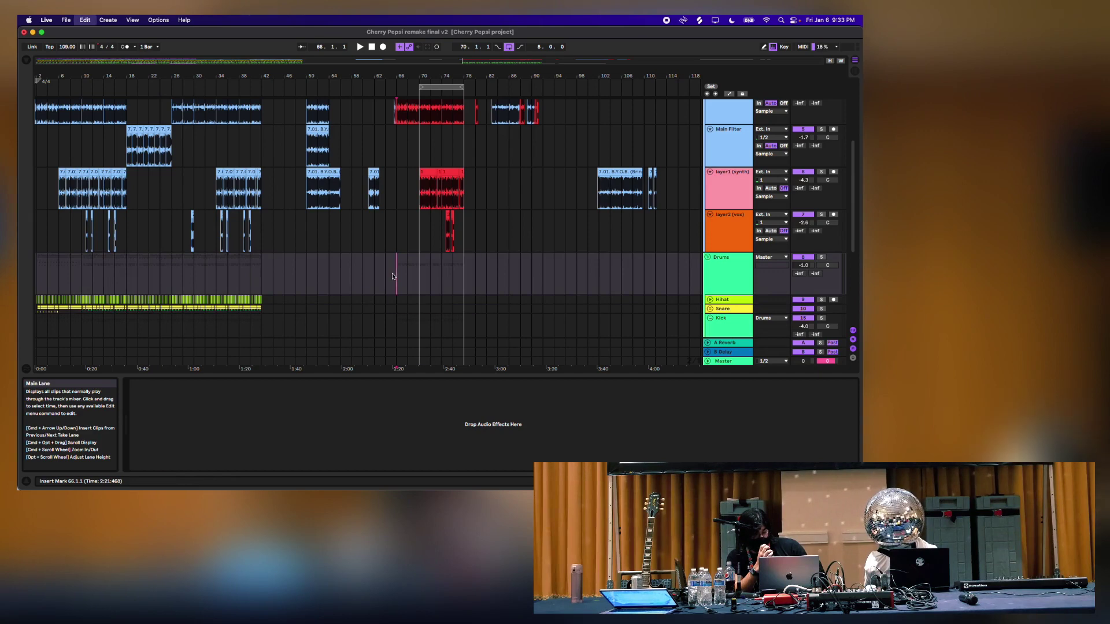
pyautogui.press('super+v')
pyautogui.press('super+z')
pyautogui.click(388, 279)
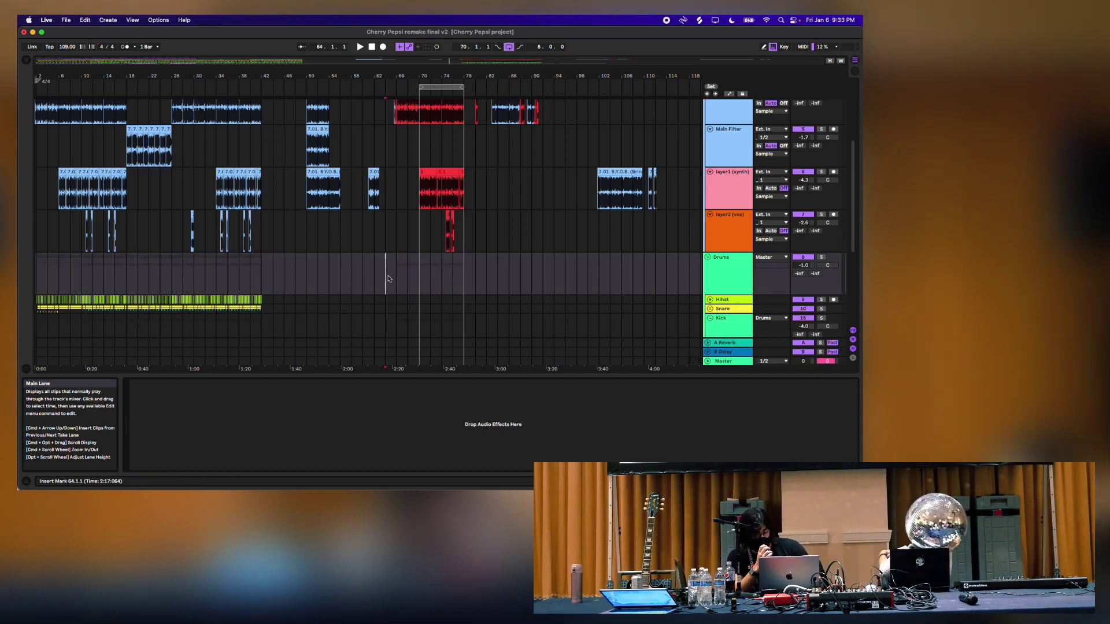
pyautogui.press('super+v')
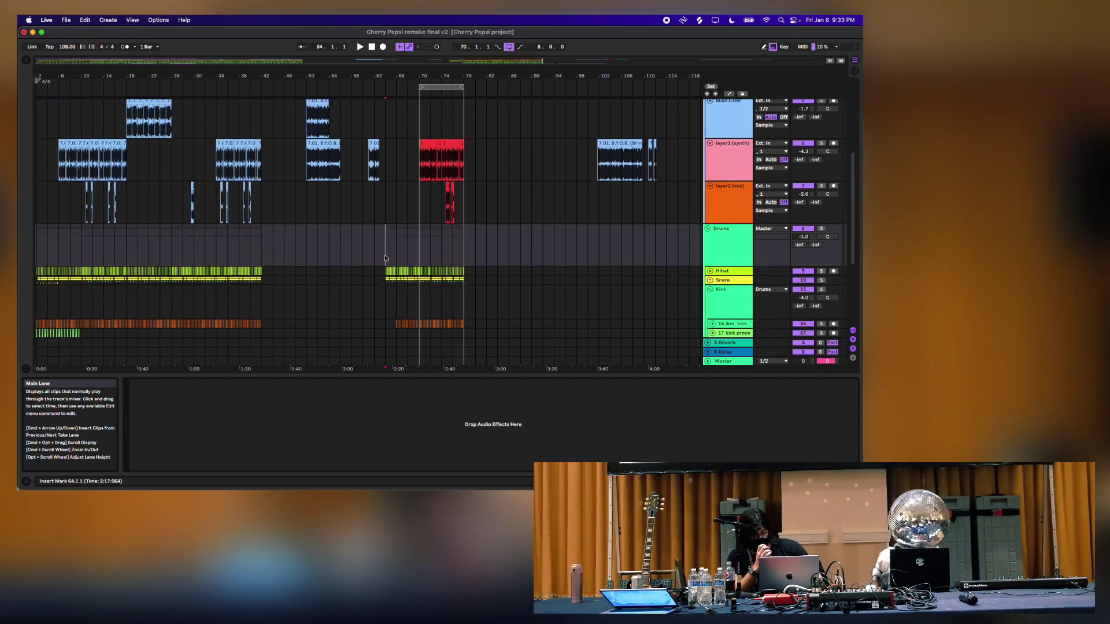
# Undo the paste at 64.1.1 and paste the Hihat and Snare clips at 66.1.1 instead
pyautogui.moveTo(541, 62); pyautogui.dragTo(528, 107)
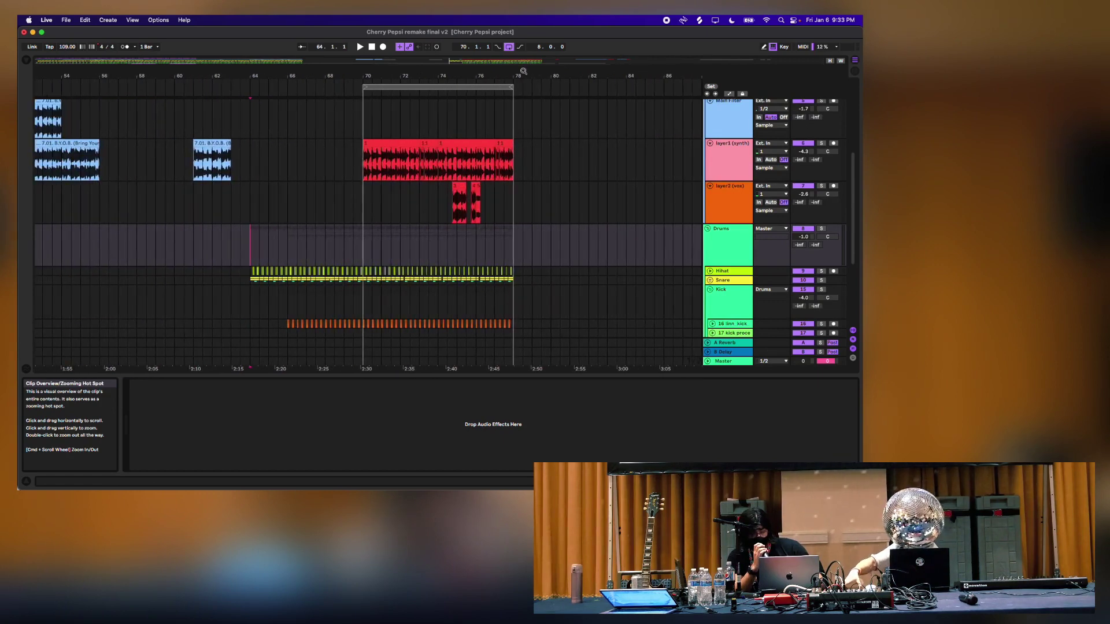
pyautogui.scroll(5, 389, 245)
pyautogui.scroll(-3, 385, 249)
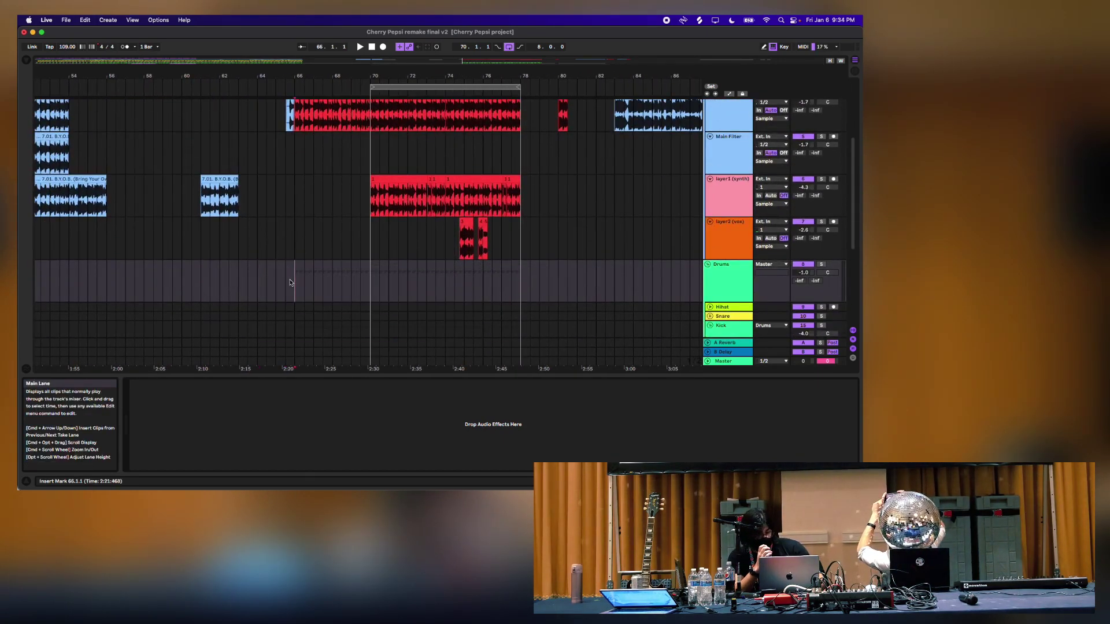
pyautogui.press('super+v')
pyautogui.scroll(-2, 291, 282)
# Turn looping off, play the remade section with drums from 65.1.1 and hide the device view
pyautogui.click(283, 247)
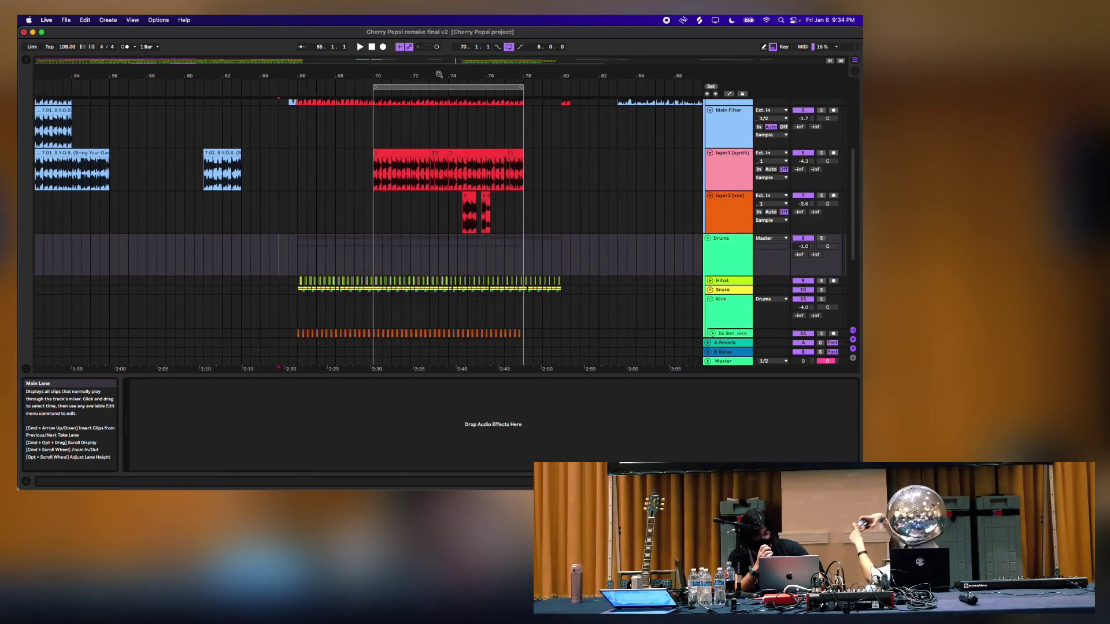
pyautogui.click(509, 46)
pyautogui.press('space')
pyautogui.scroll(2, 351, 143)
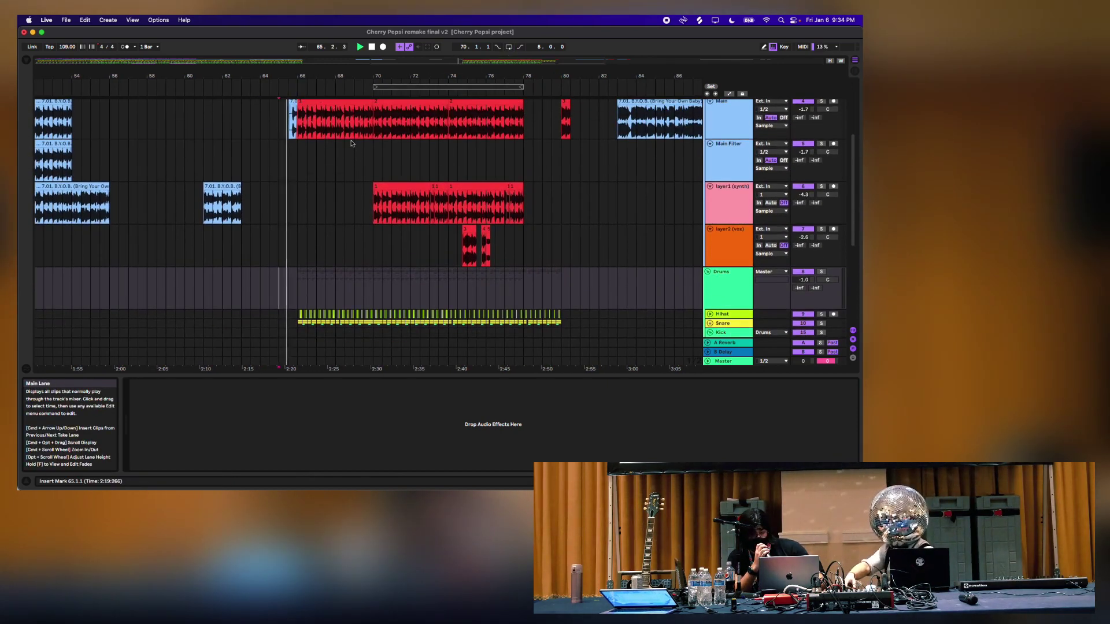
pyautogui.scroll(-1, 351, 144)
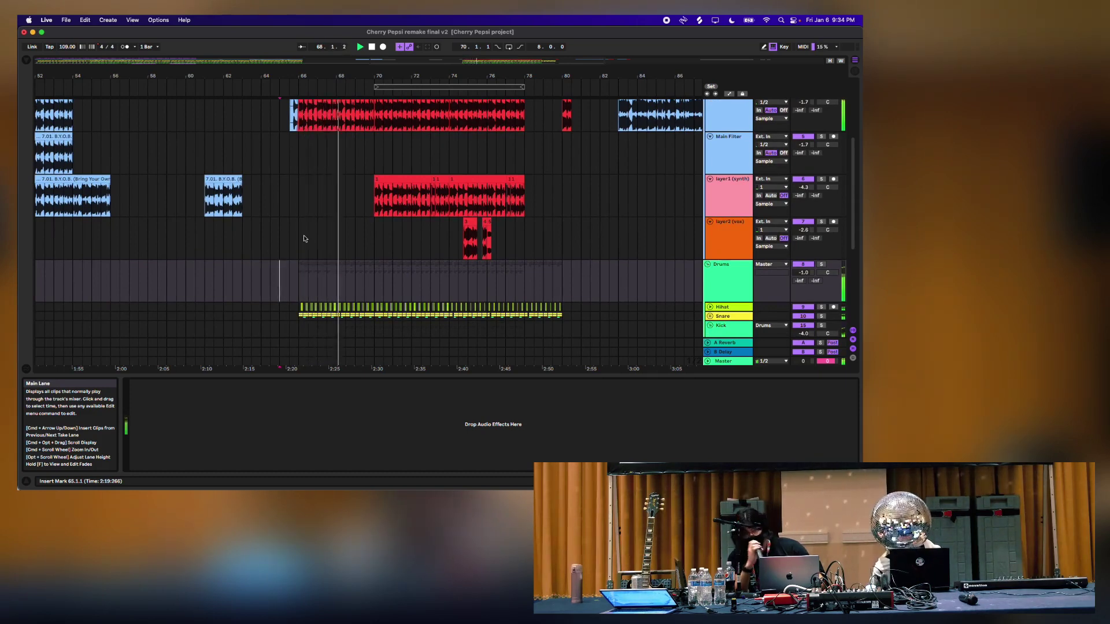
pyautogui.scroll(2, 304, 238)
pyautogui.click(854, 482)
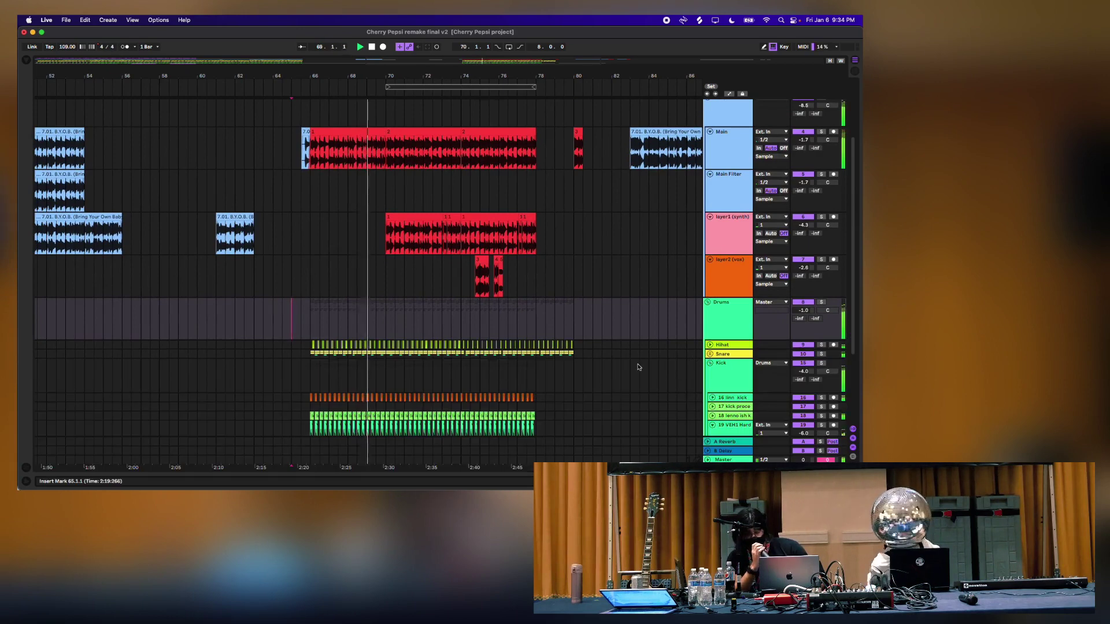
pyautogui.scroll(-2, 639, 368)
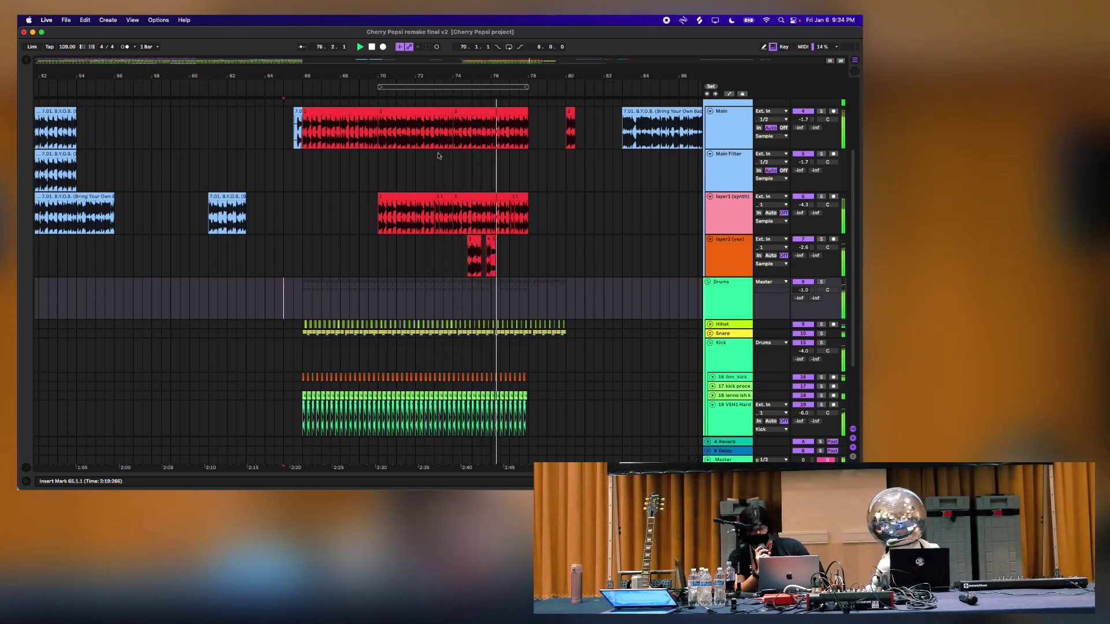
# Loop 74.1.1 to 78.1.1 across the Main, Main Filter, layer1 (synth) and layer2 (vox) tracks
pyautogui.moveTo(455, 133); pyautogui.dragTo(525, 269)
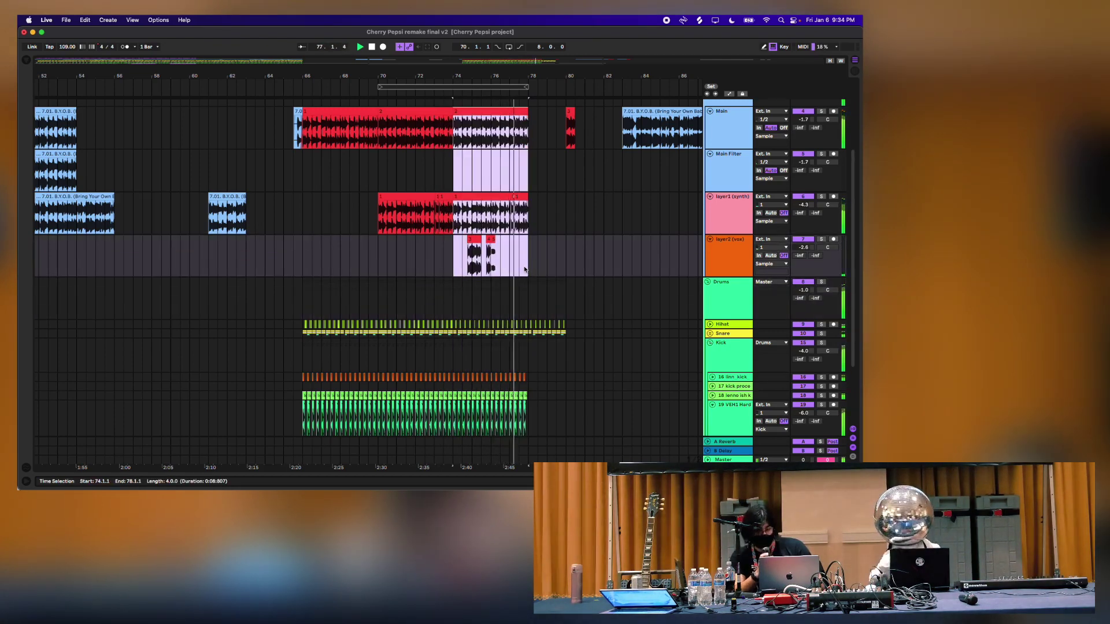
pyautogui.press('super+l')
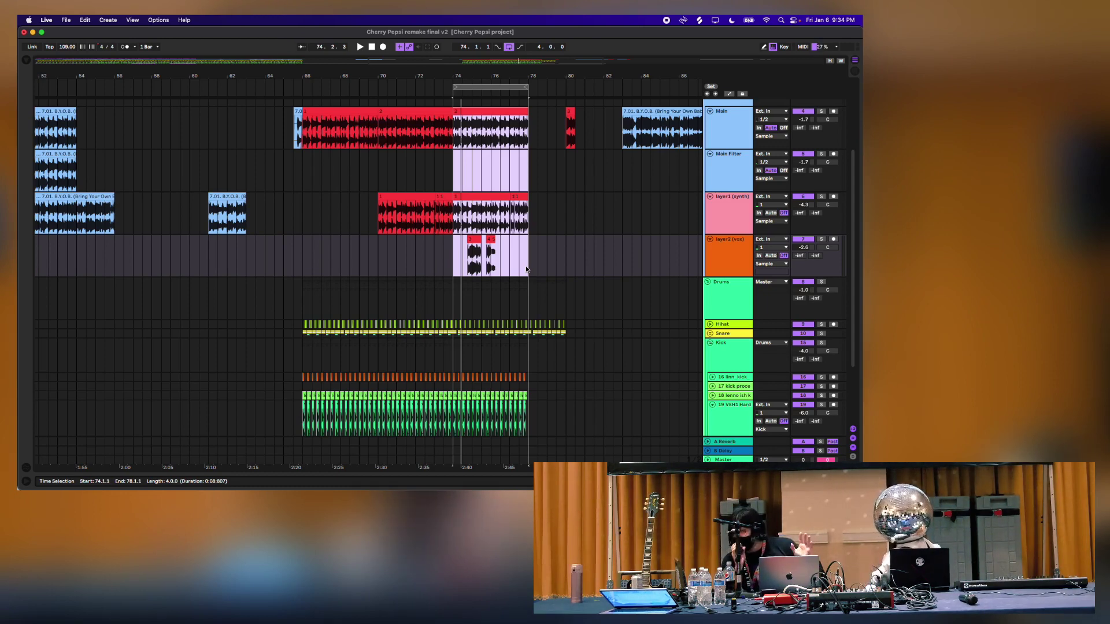
# Return to the song's beginning, solo the guitar track, play it from 3.2.1 and show its effects
pyautogui.scroll(-5, 526, 270)
pyautogui.hscroll(-3, 527, 270)
pyautogui.scroll(2, 527, 270)
pyautogui.hscroll(-3, 526, 269)
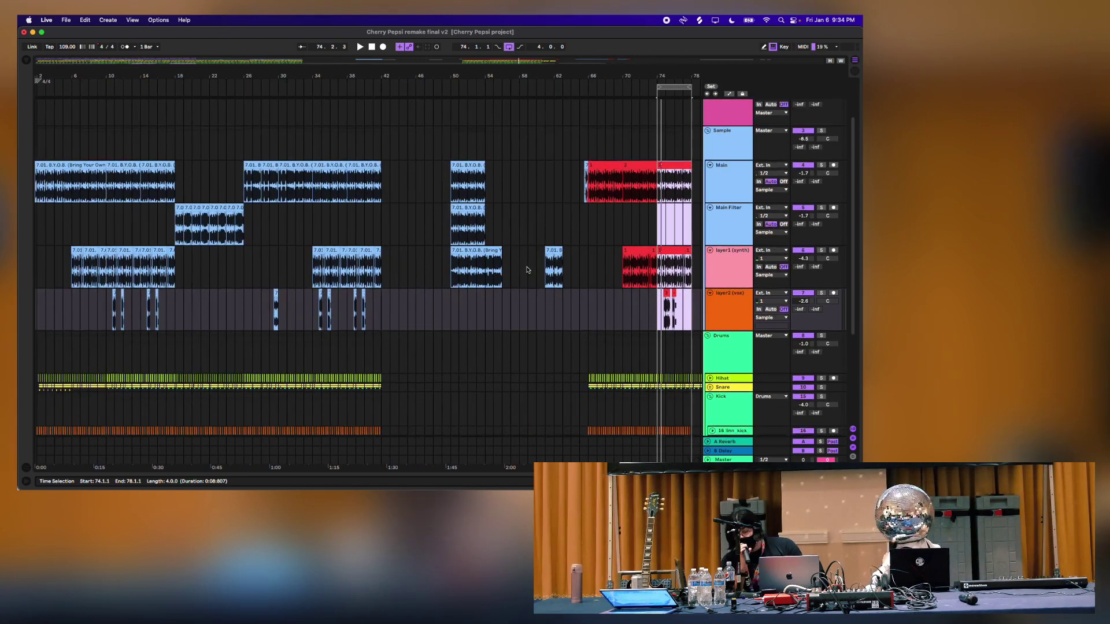
pyautogui.scroll(2, 527, 270)
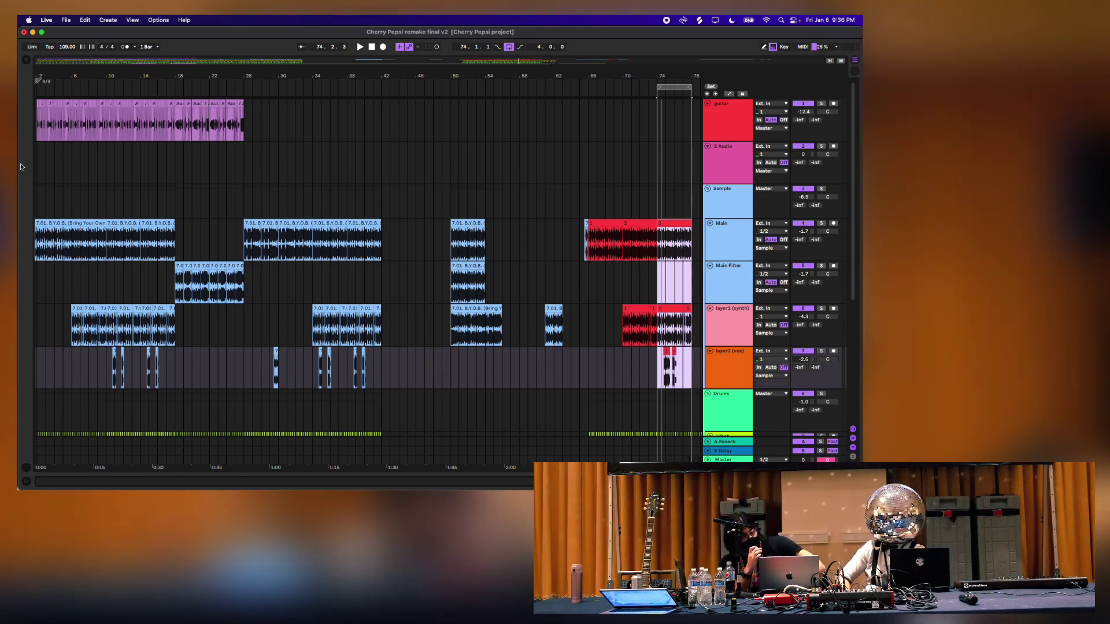
pyautogui.click(39, 176)
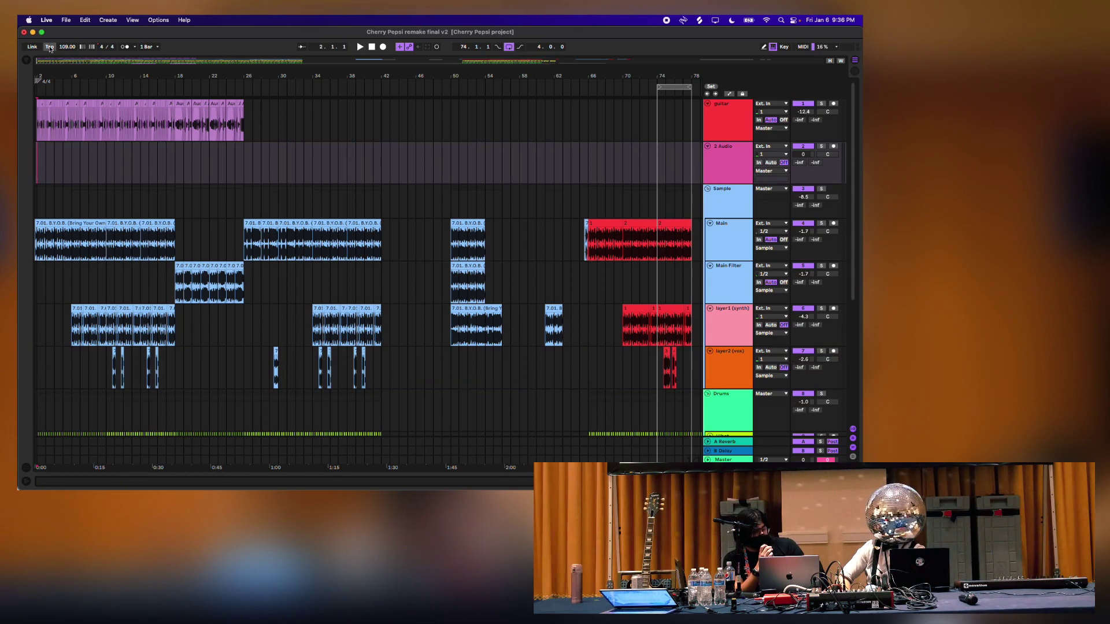
pyautogui.moveTo(48, 58); pyautogui.dragTo(47, 92)
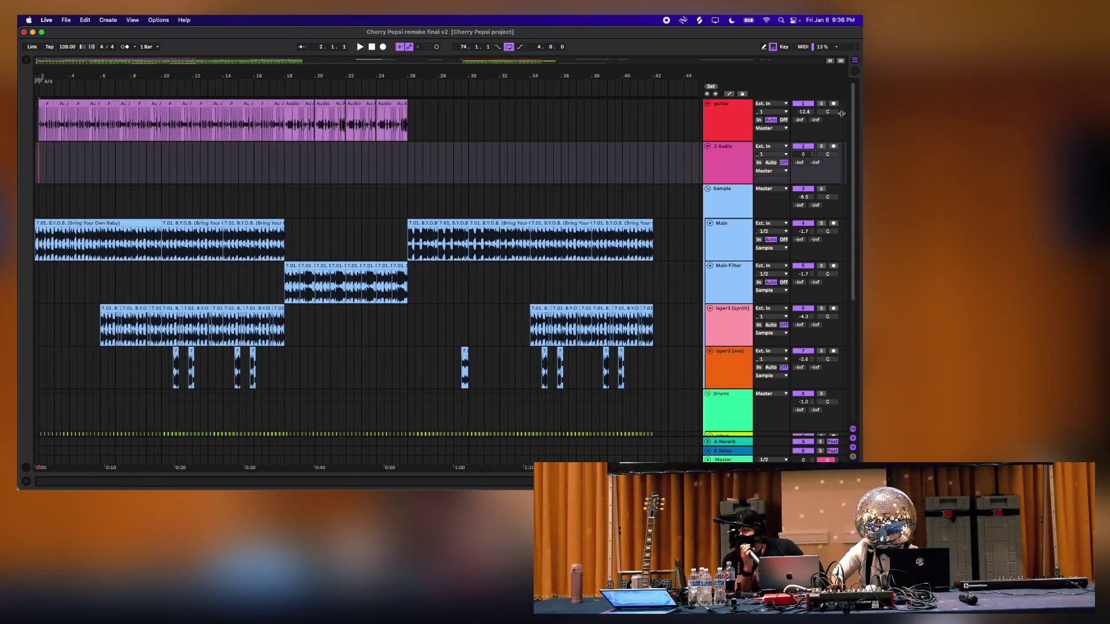
pyautogui.click(727, 133)
pyautogui.press('space')
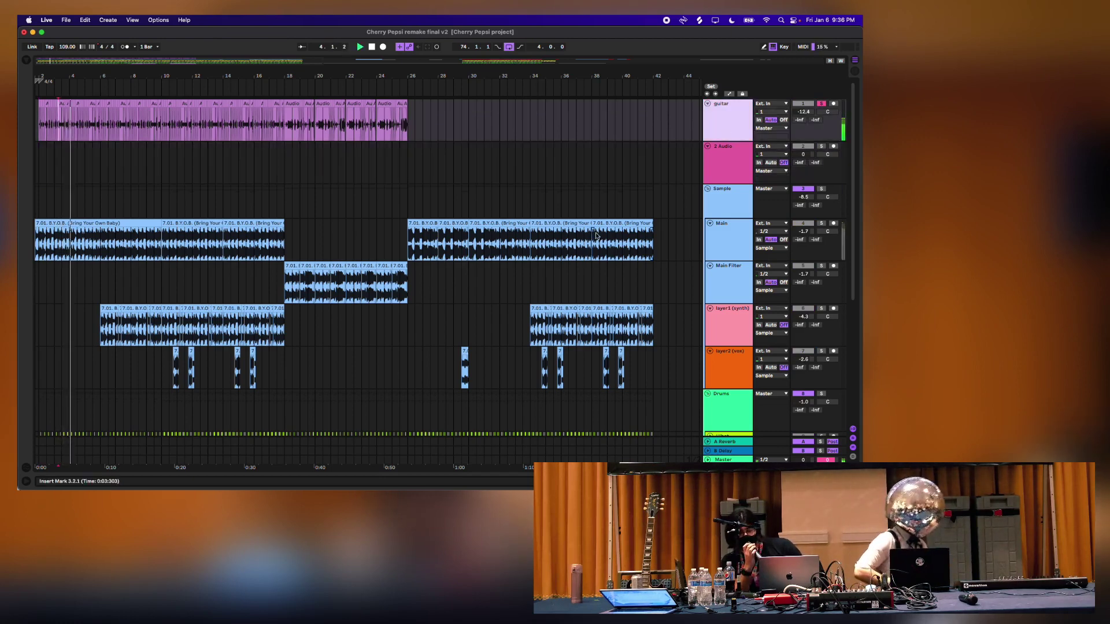
pyautogui.doubleClick(727, 133)
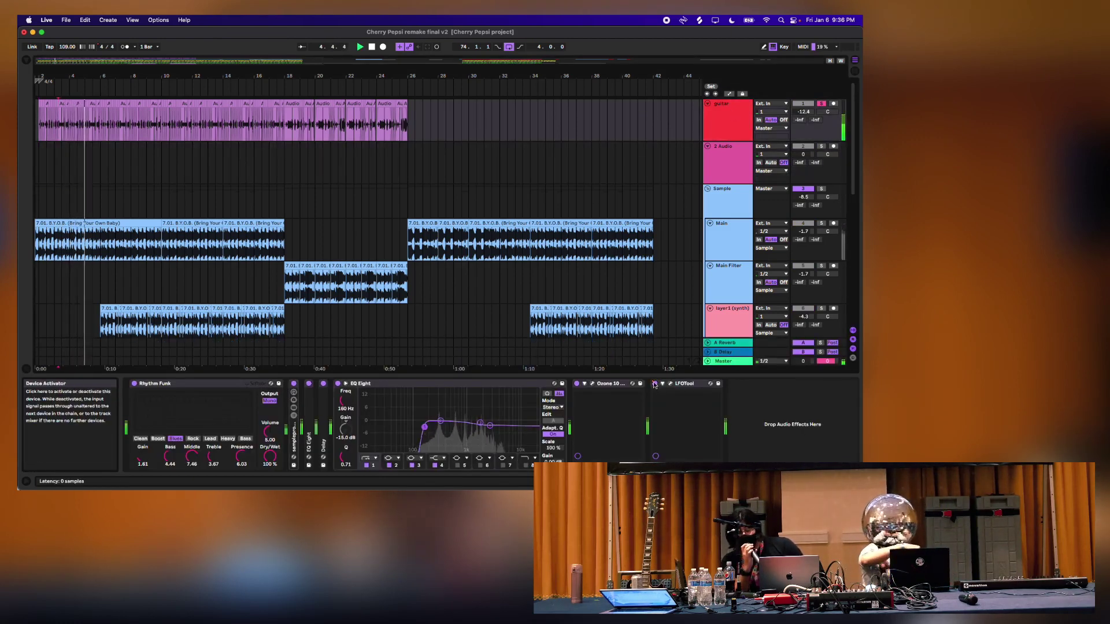
# Bypass LFOTool on the guitar track, audition it from 18.1.1 at up to -1.6 dB and set its volume to -6.0 dB
pyautogui.moveTo(804, 108); pyautogui.dragTo(803, 89)
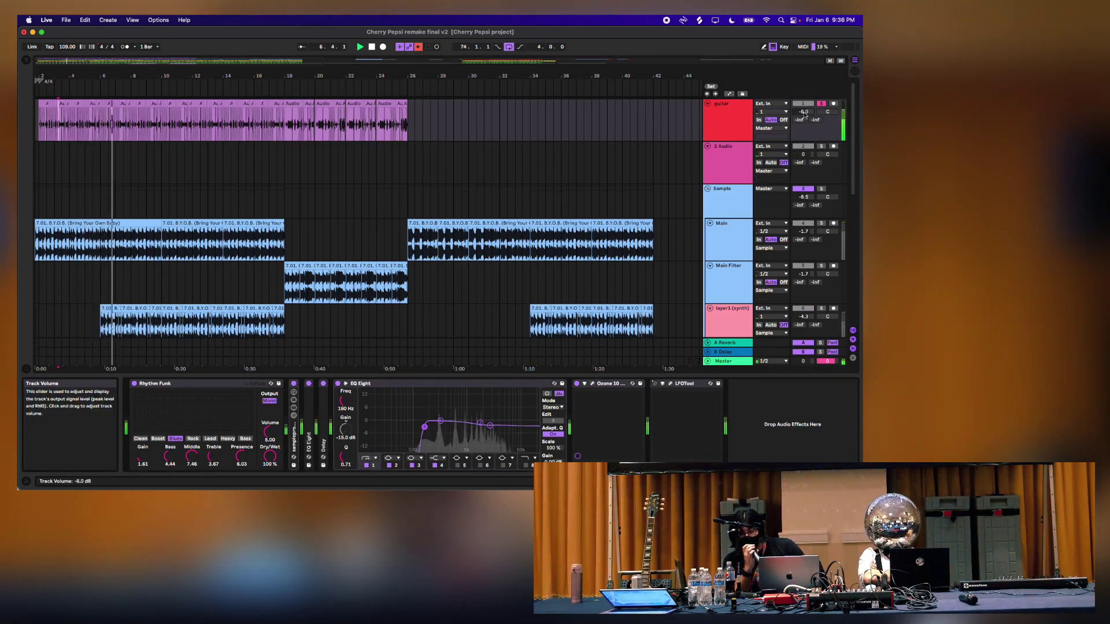
pyautogui.click(284, 131)
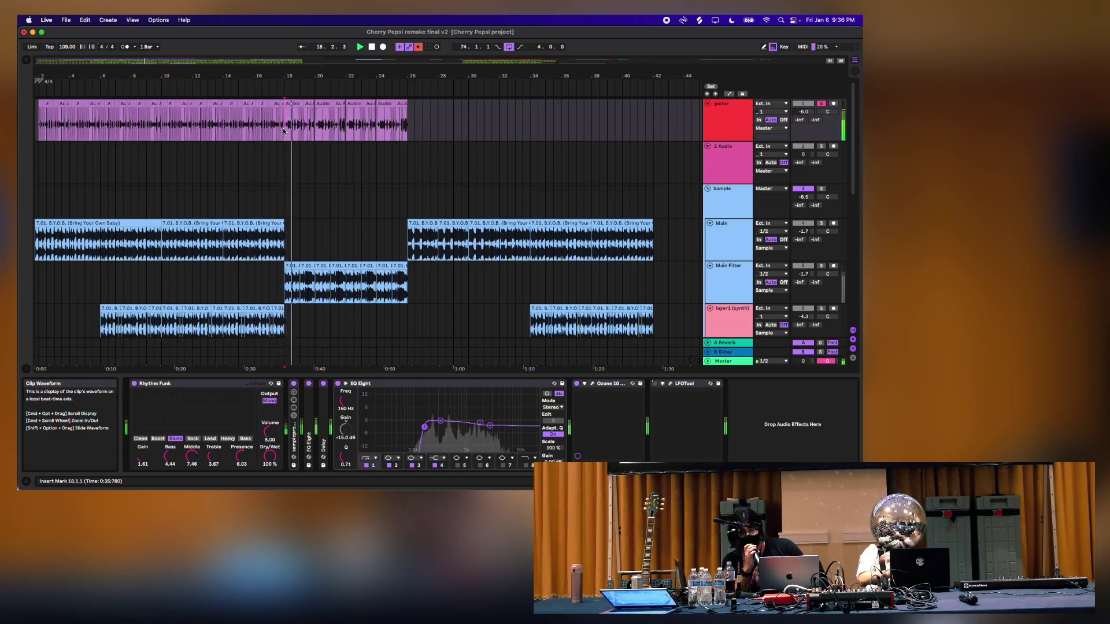
pyautogui.moveTo(803, 112); pyautogui.dragTo(804, 86)
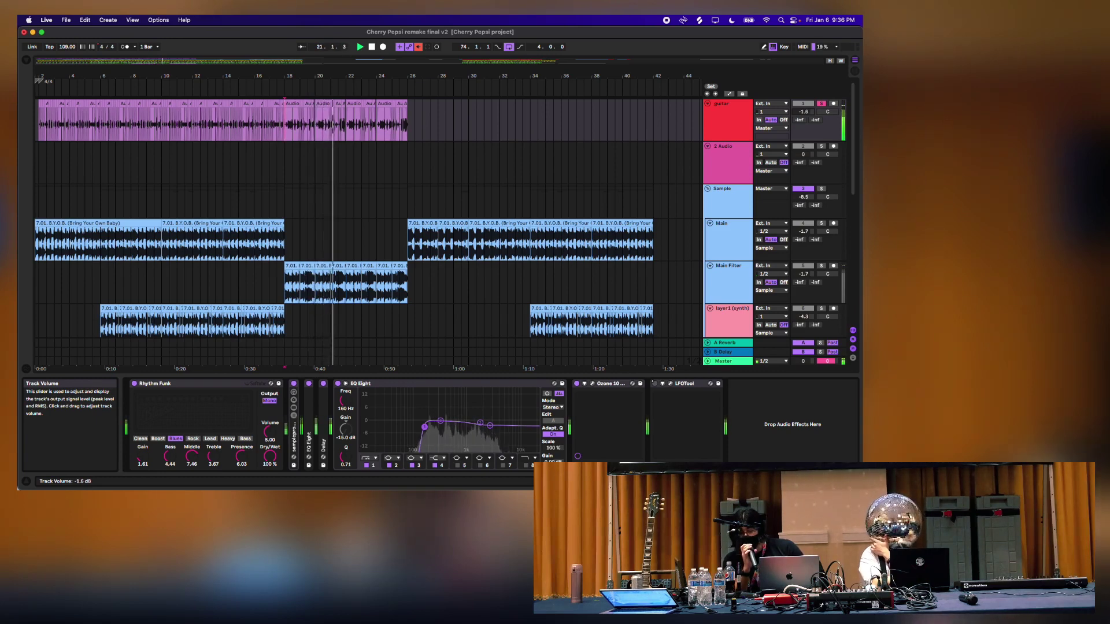
pyautogui.press('space')
pyautogui.moveTo(809, 113); pyautogui.dragTo(809, 139)
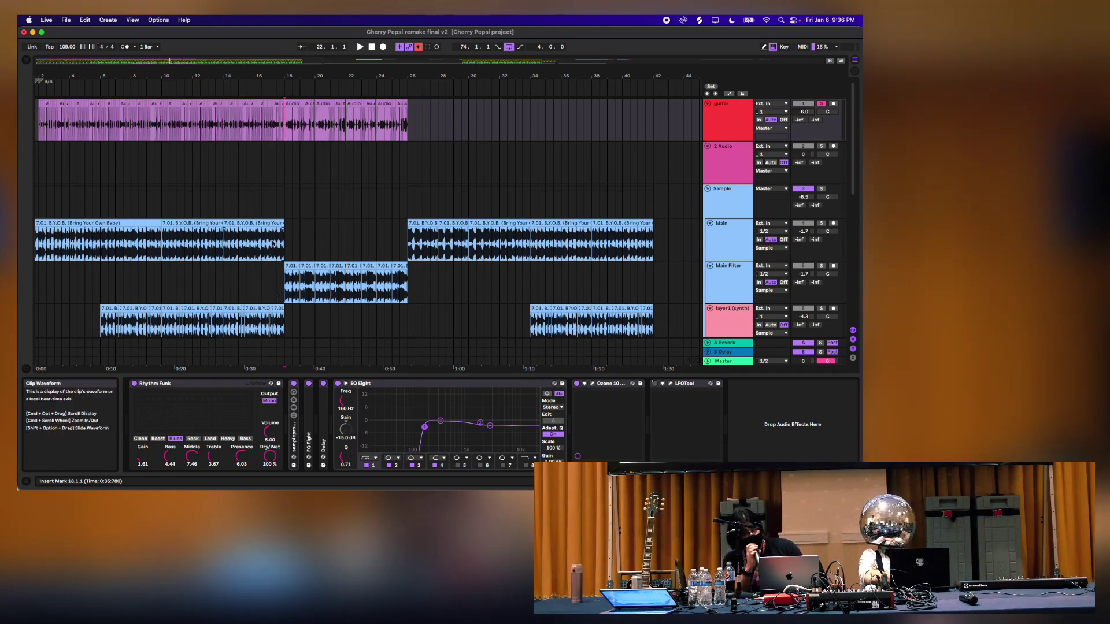
# Take the guitar track out of solo and play the full arrangement from 1.1.1
pyautogui.moveTo(408, 127); pyautogui.dragTo(34, 125)
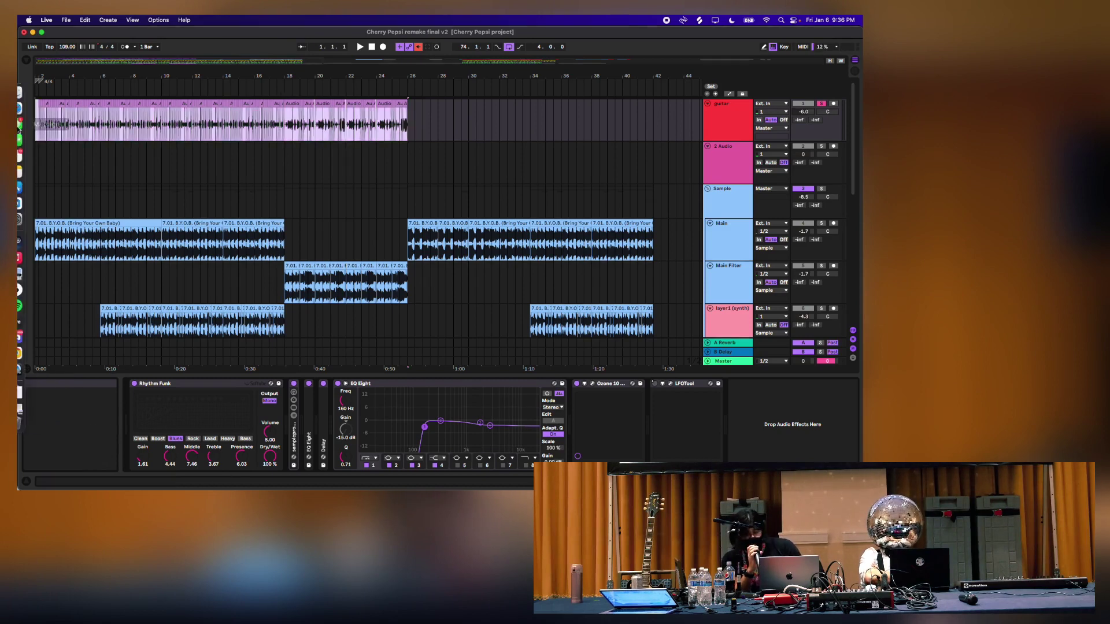
pyautogui.click(820, 104)
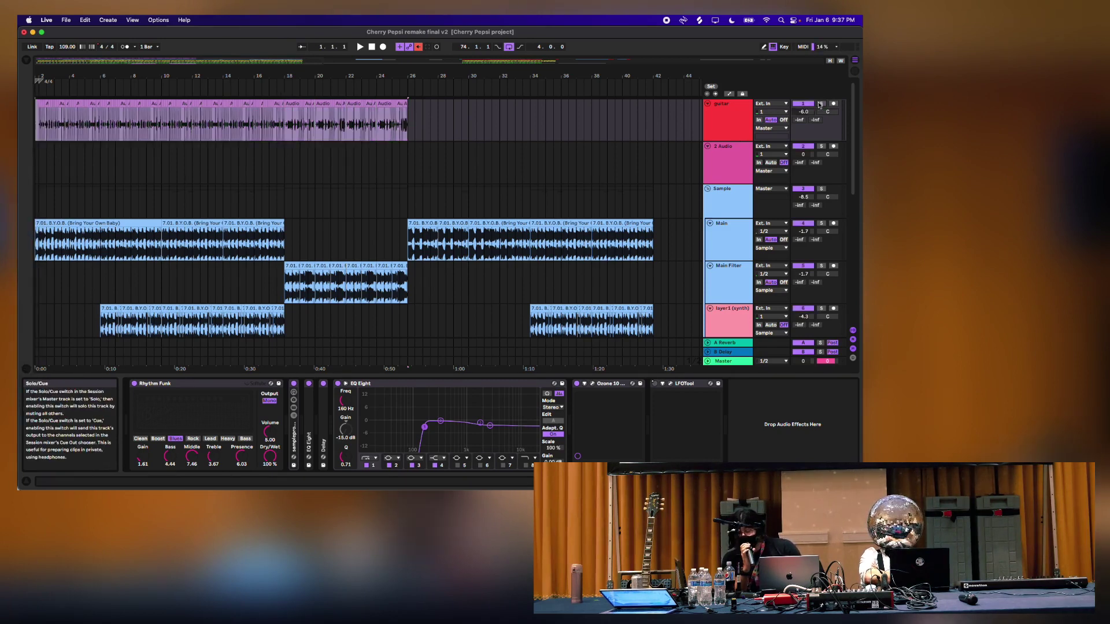
pyautogui.press('space')
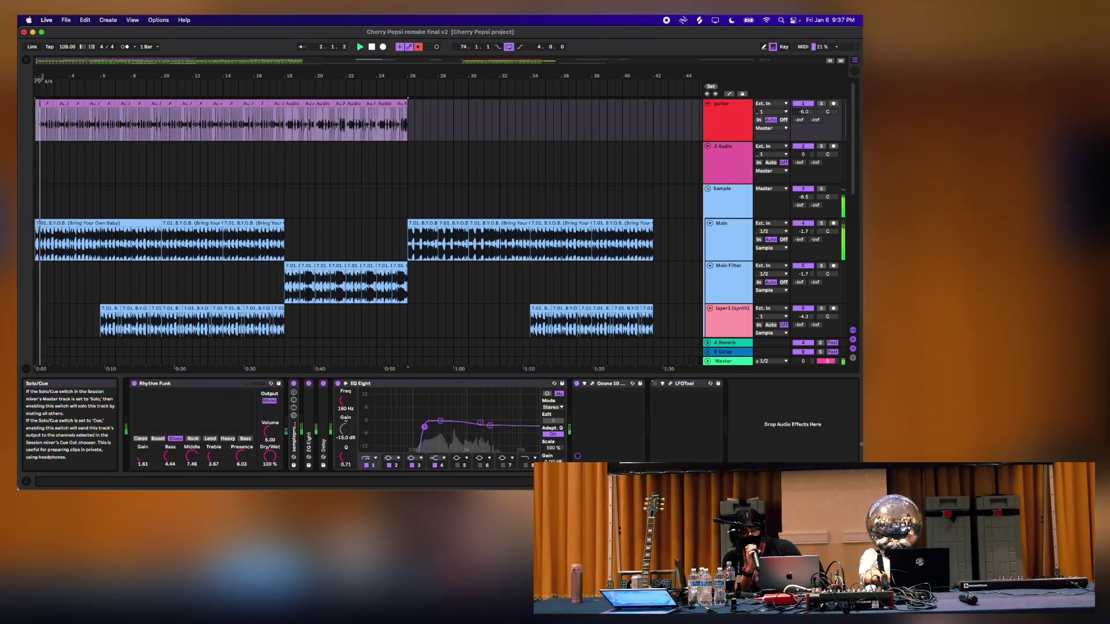
# Re-enable the overridden automation and set the guitar track volume to -11.2 dB in the mix
pyautogui.moveTo(804, 111)
pyautogui.mouseDown()
pyautogui.moveTo(804, 129)
pyautogui.moveTo(804, 115)
pyautogui.mouseUp()
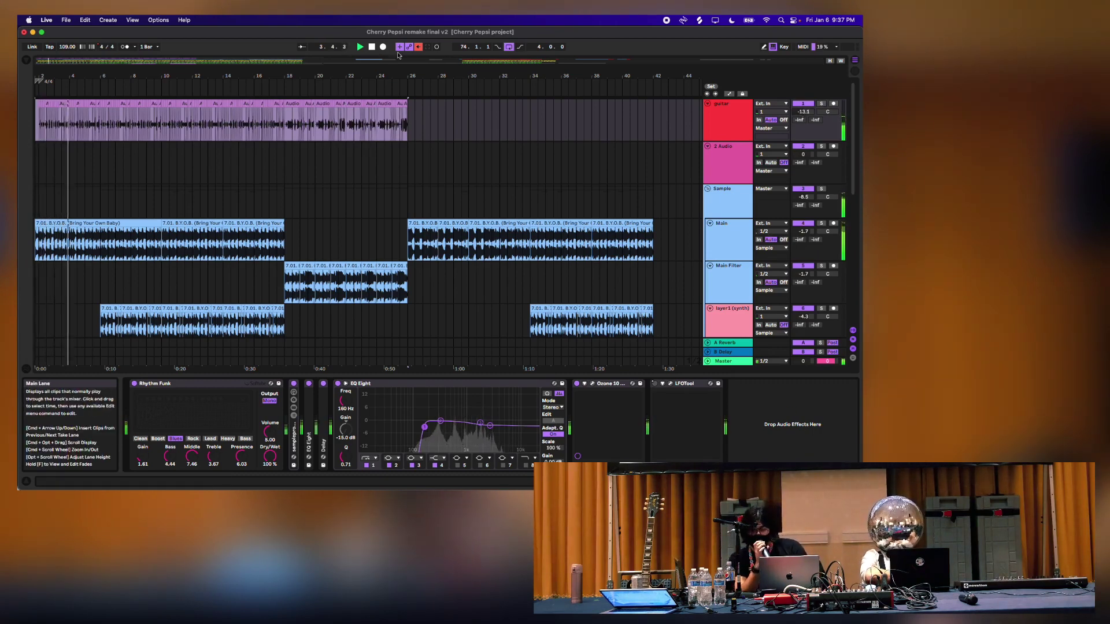
pyautogui.click(418, 47)
pyautogui.moveTo(801, 113); pyautogui.dragTo(801, 108)
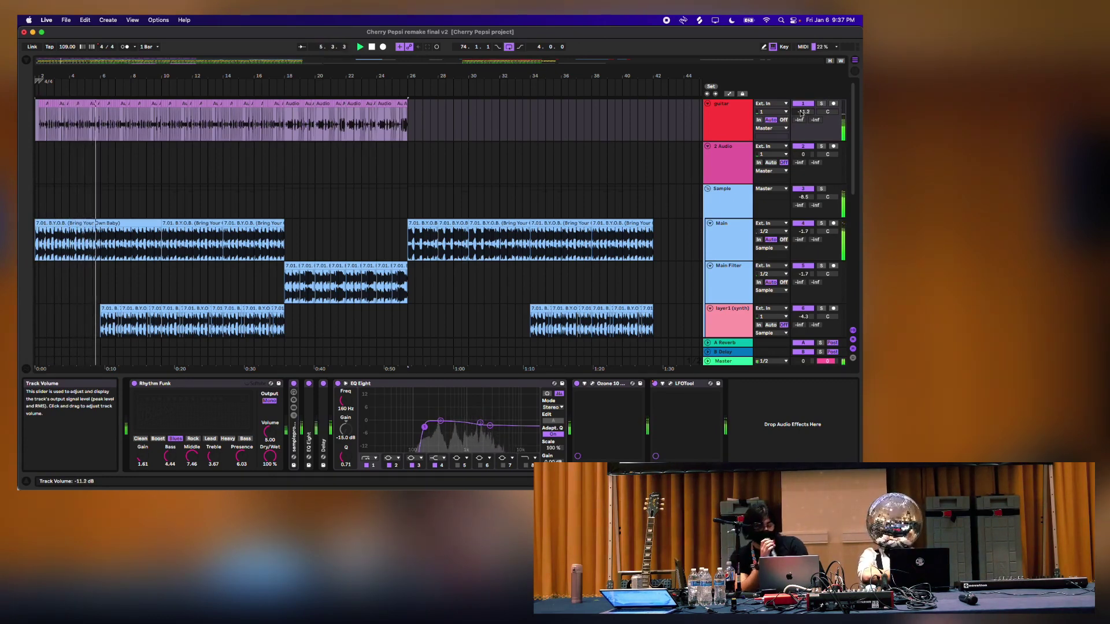
# Show the master track's effects, fold the Multiband Compression device and hide the device view
pyautogui.press('XF86AudioRaiseVolume')
pyautogui.click(727, 361)
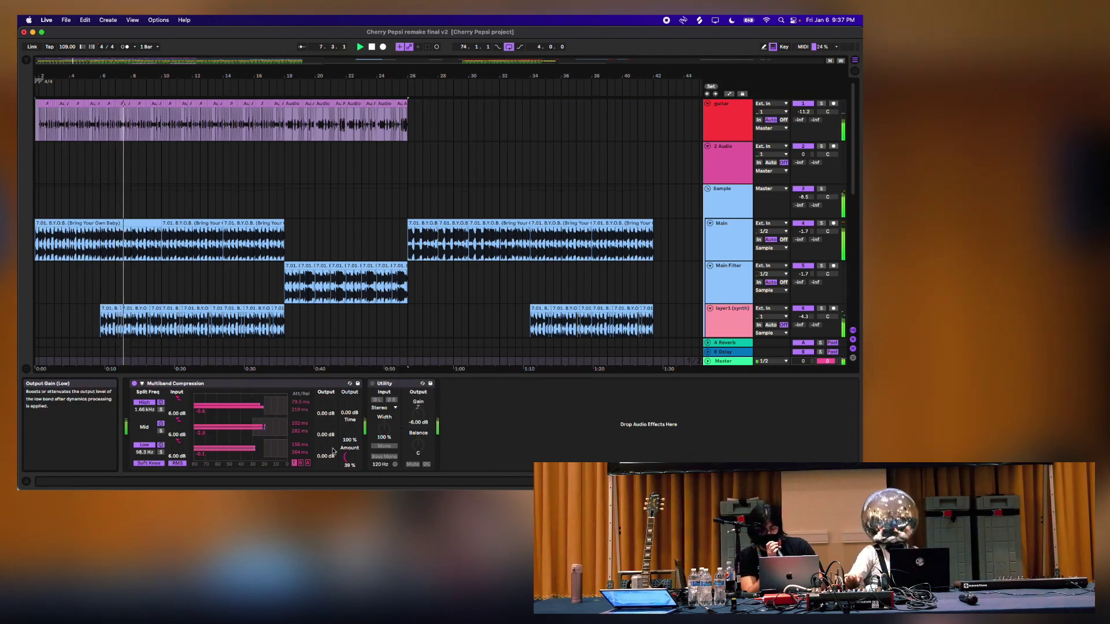
pyautogui.click(277, 384)
pyautogui.doubleClick(278, 384)
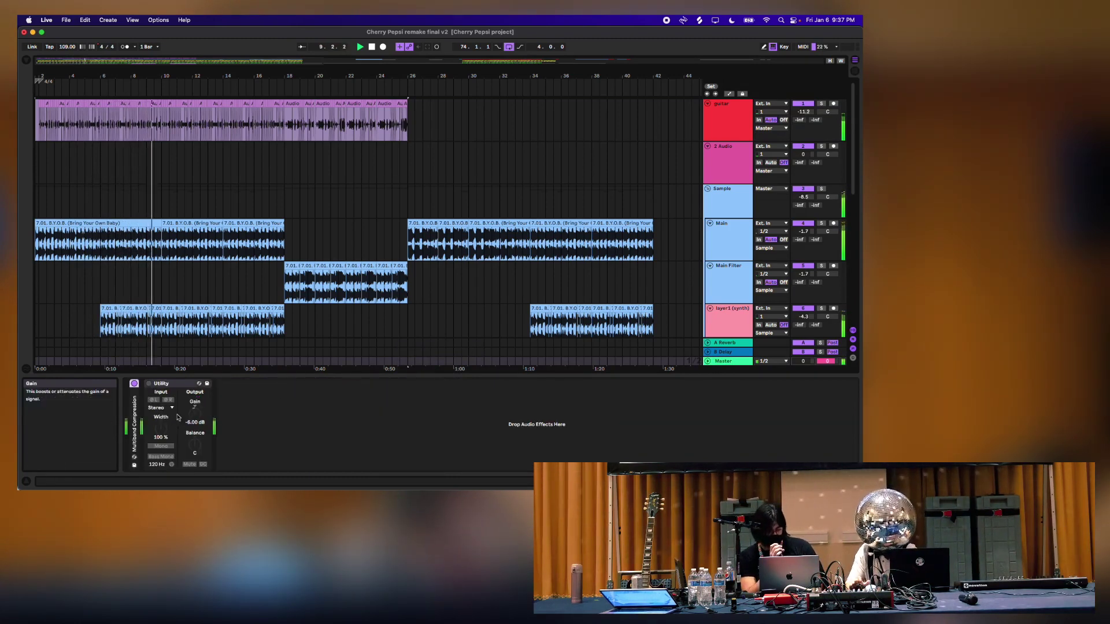
pyautogui.press('super+alt+l')
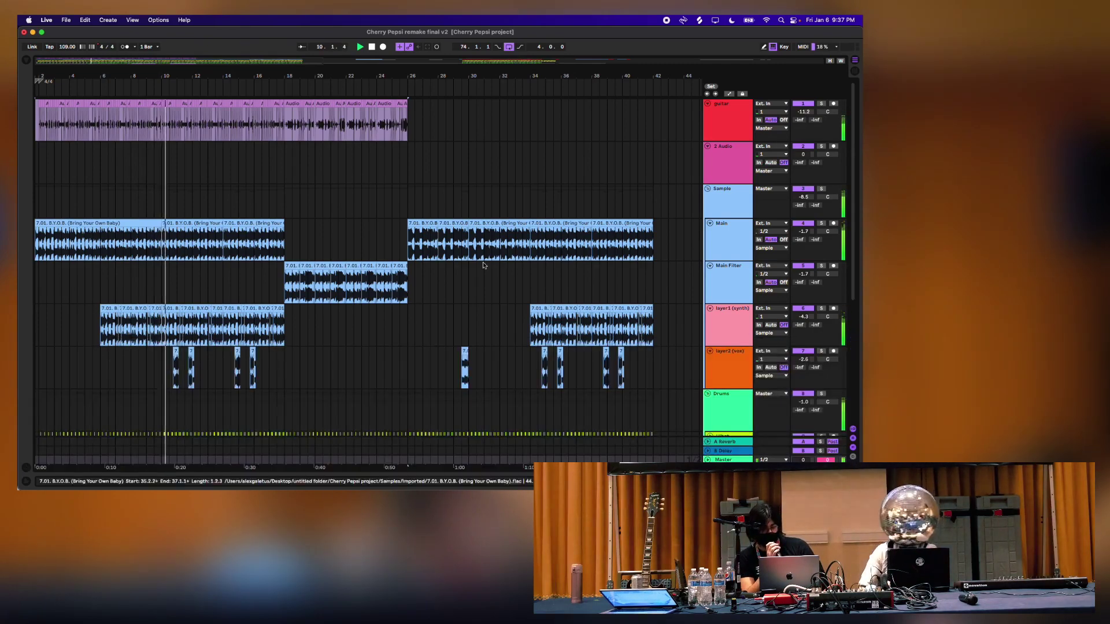
# Look over the sample and drum tracks during playback and fold the empty 2 Audio track
pyautogui.scroll(-5, 483, 265)
pyautogui.scroll(-3, 484, 265)
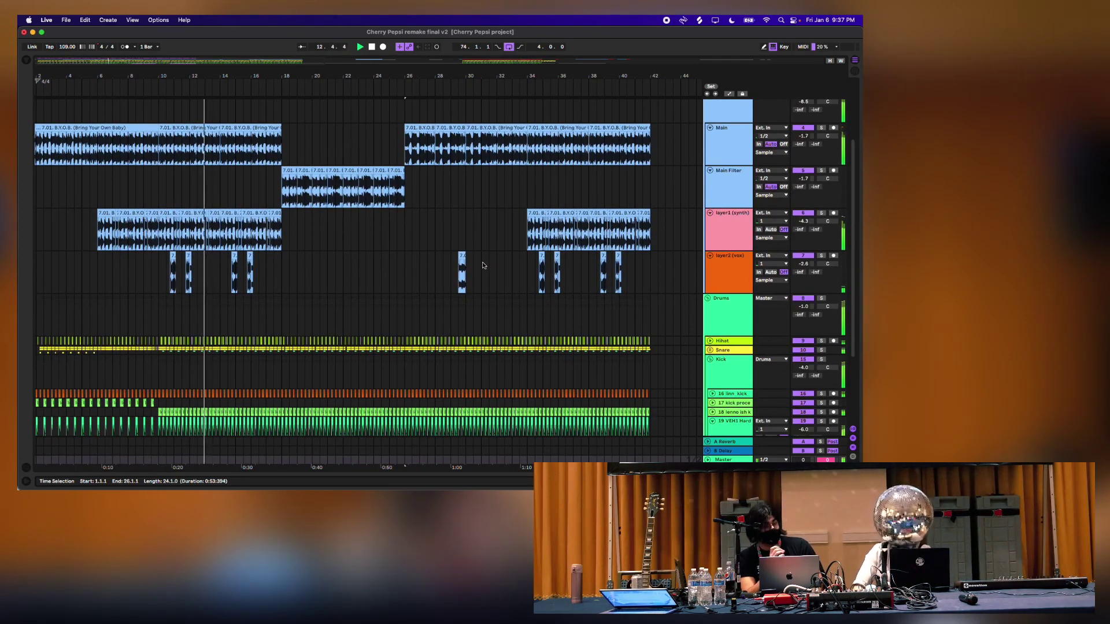
pyautogui.scroll(3, 484, 265)
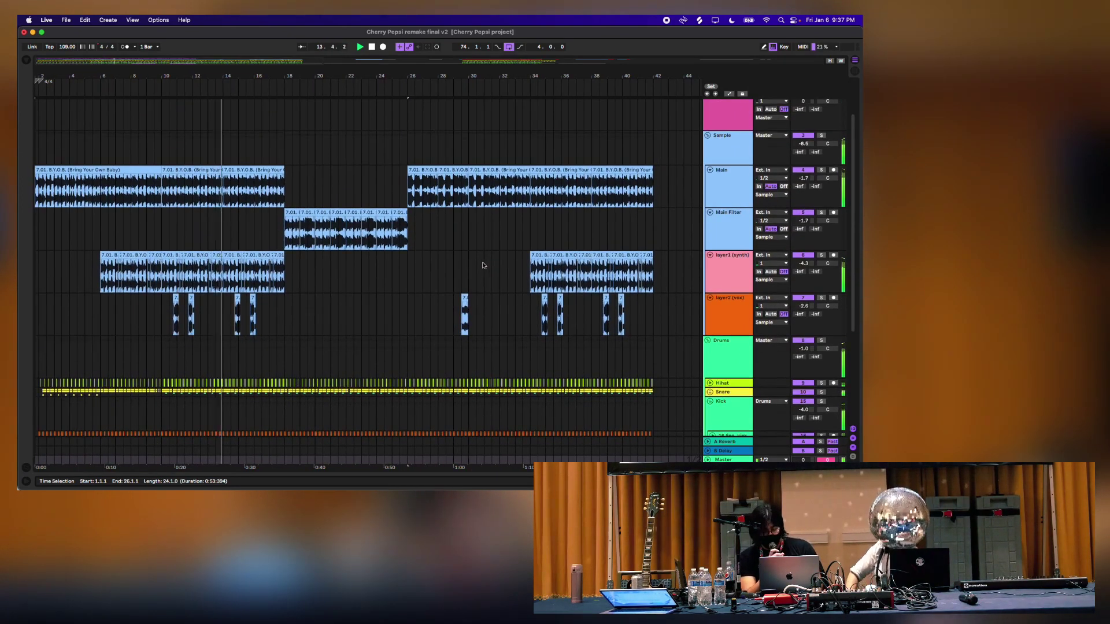
pyautogui.scroll(2, 483, 265)
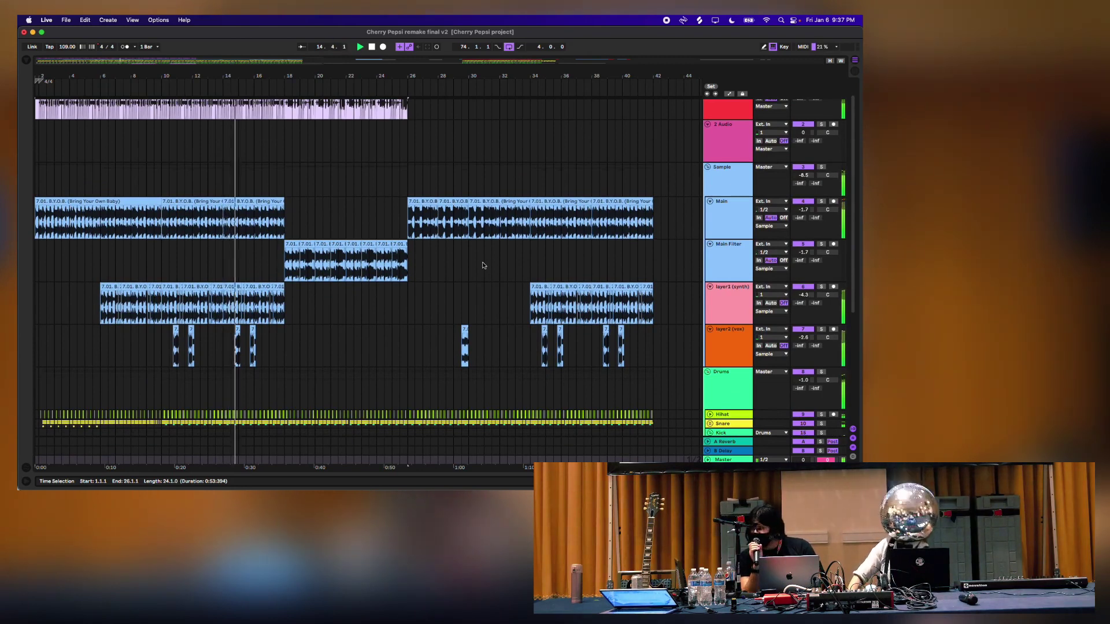
pyautogui.scroll(2, 484, 266)
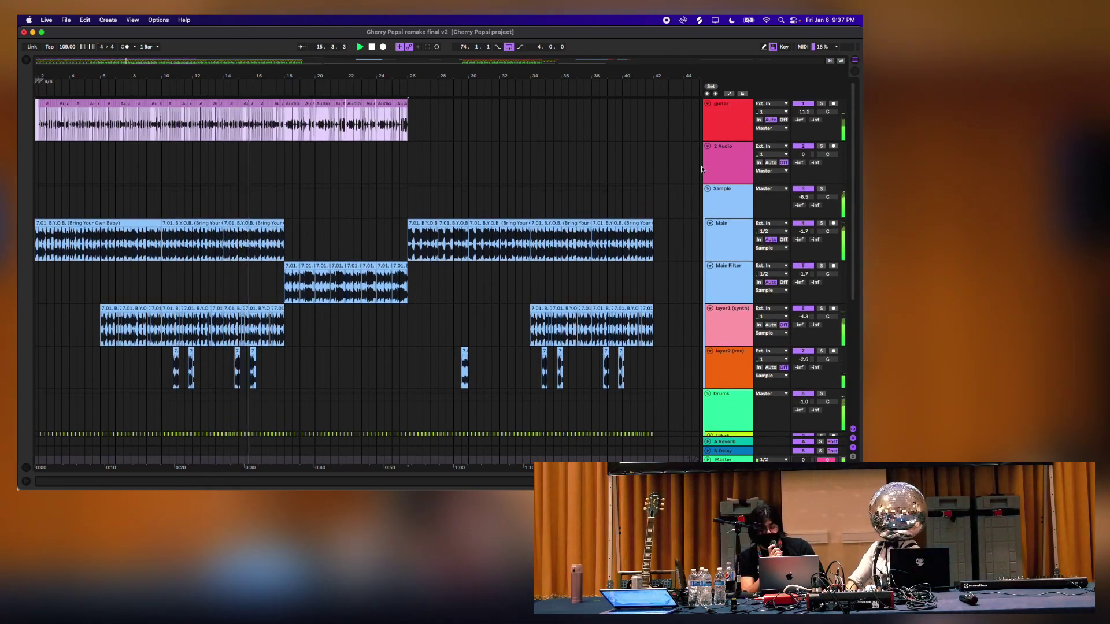
pyautogui.click(707, 146)
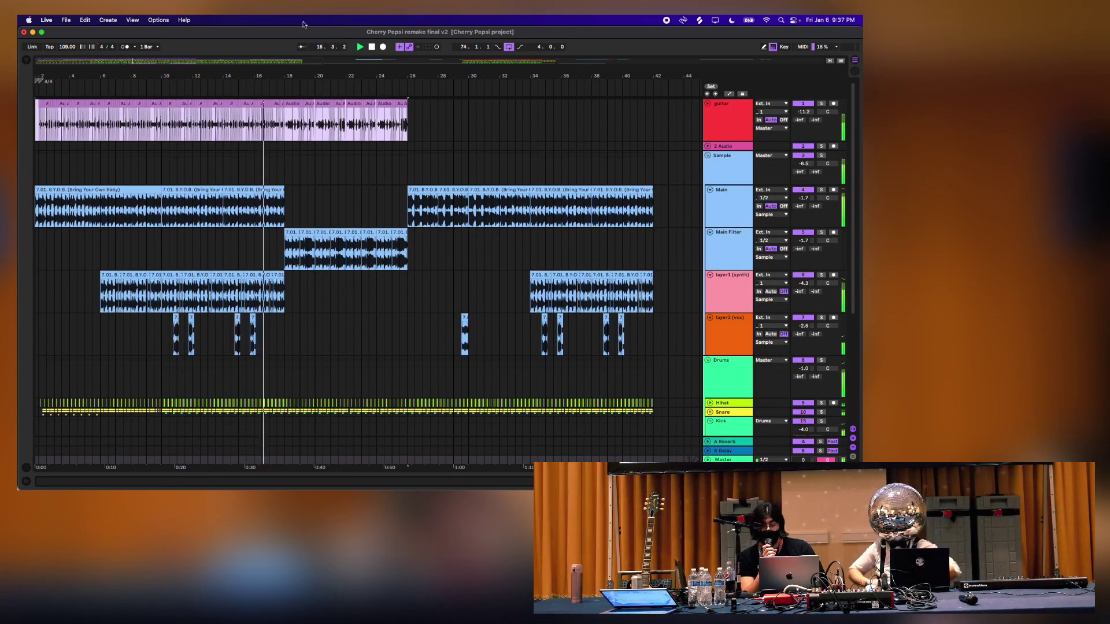
# Highlight 8.3.1 to 18.1.1 across the sample tracks and the Main Filter section from bar 18 to bar 26
pyautogui.moveTo(139, 169); pyautogui.dragTo(284, 339)
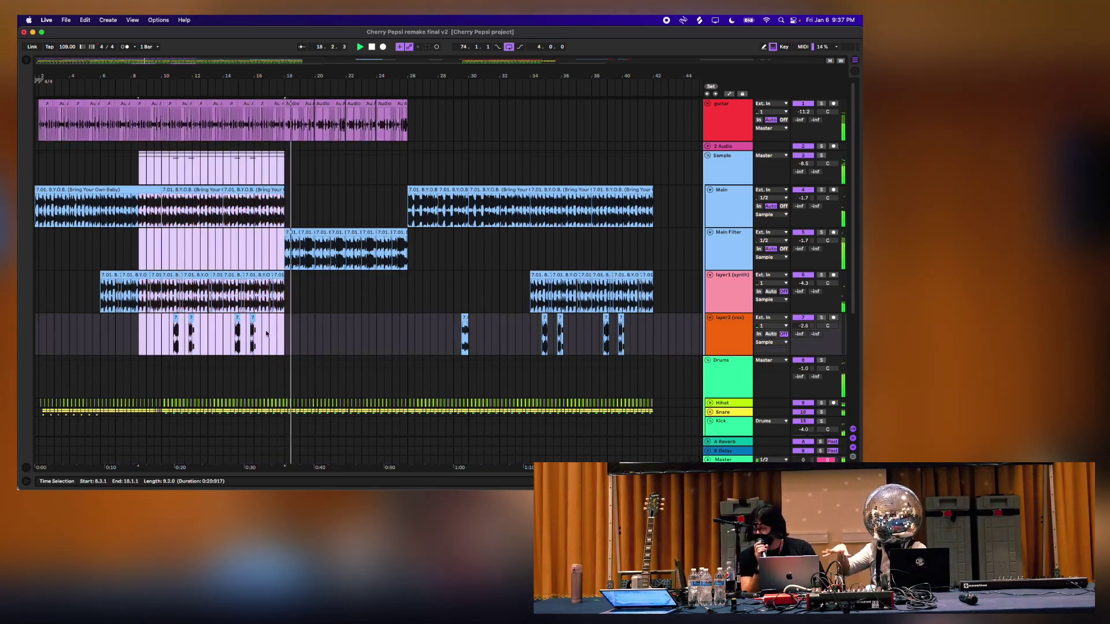
pyautogui.click(286, 265)
pyautogui.moveTo(285, 265); pyautogui.dragTo(408, 255)
# Select the guitar clips from 18.3.1 to 26.3.1, audition the guitar track in solo and take it out of solo
pyautogui.moveTo(291, 133); pyautogui.dragTo(413, 127)
pyautogui.click(822, 106)
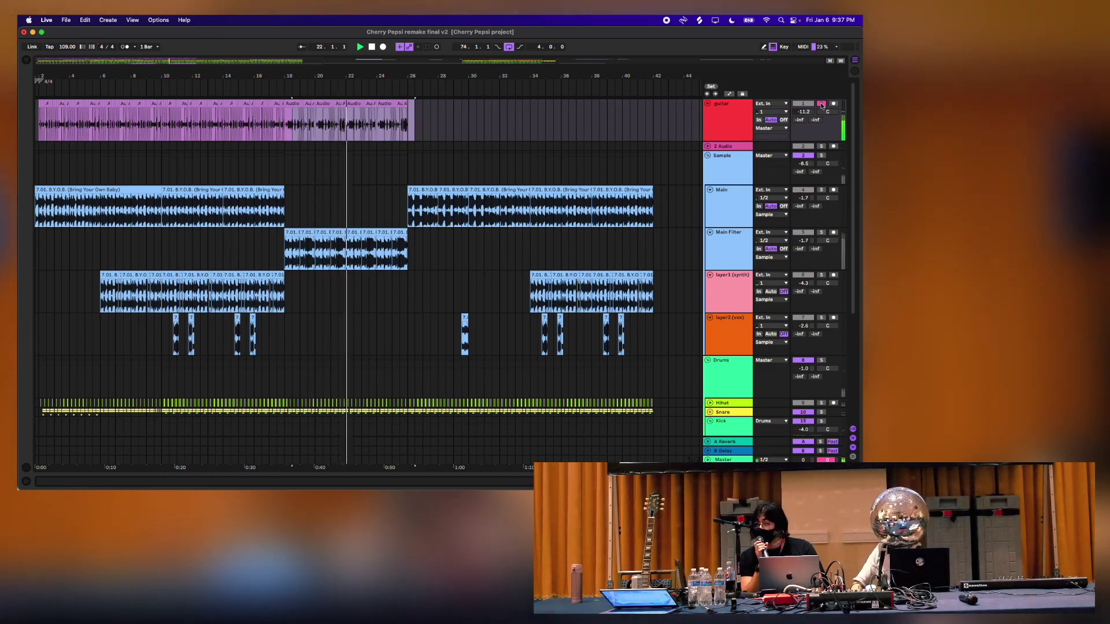
pyautogui.click(822, 106)
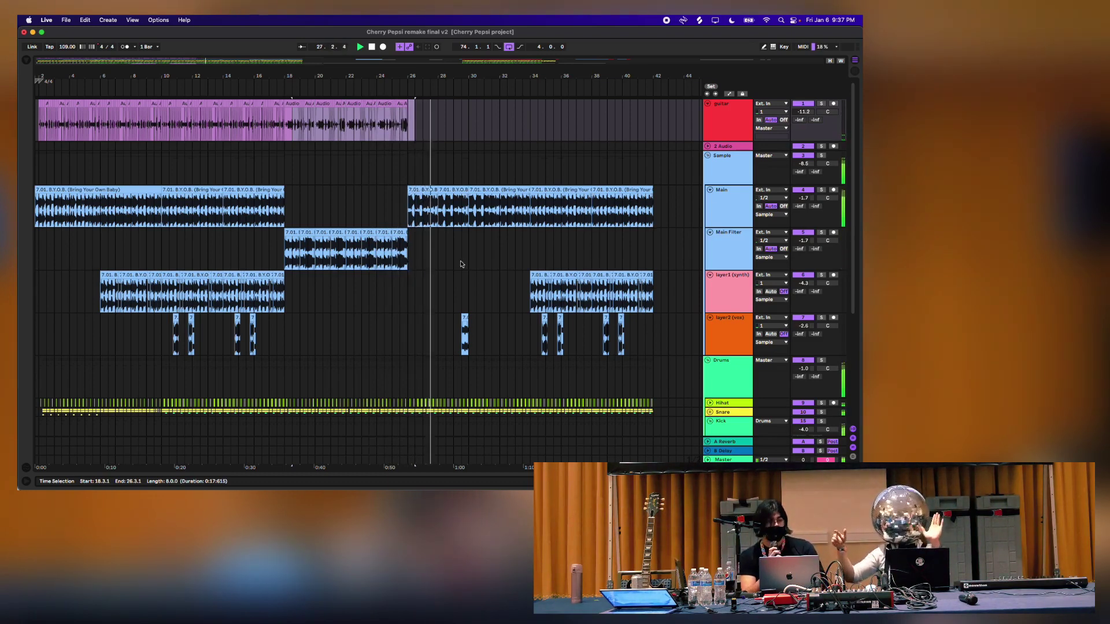
# Play the final section, marking 28.1.1, the single layer2 (vox) slice in bar 29 and the layer1 (synth) entry at 34.1.1
pyautogui.click(444, 287)
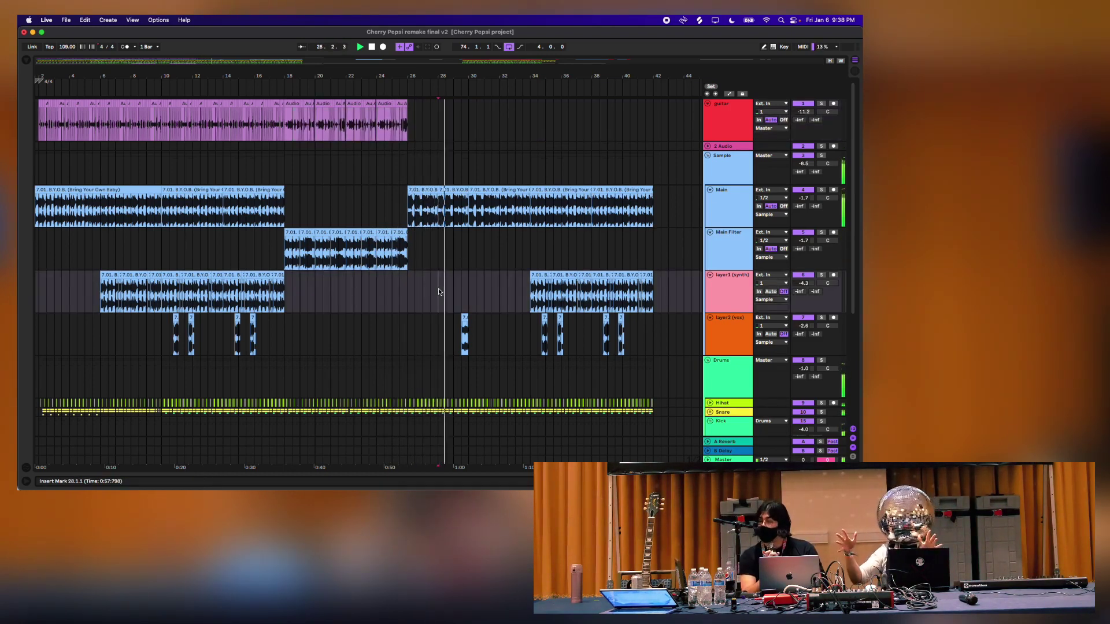
pyautogui.click(466, 334)
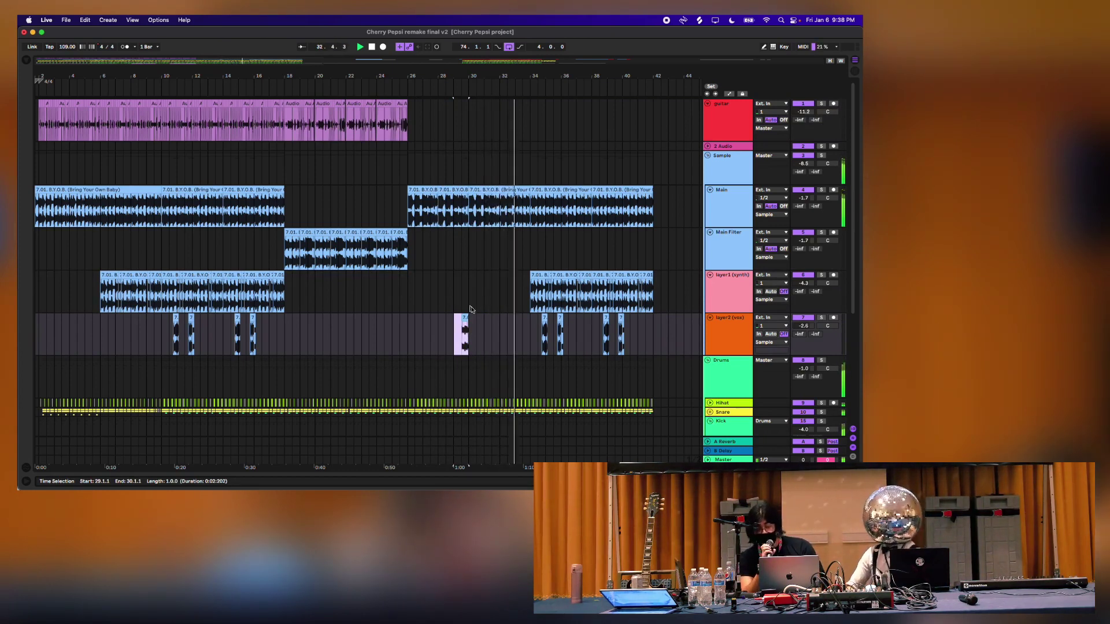
pyautogui.click(528, 300)
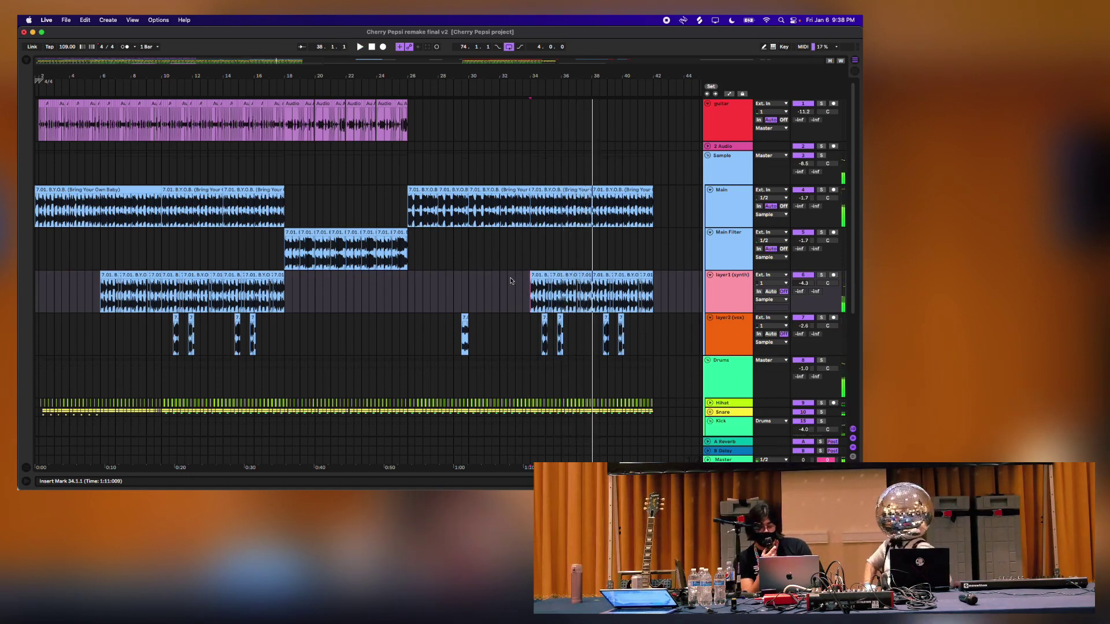
# Open the MISSING LOVE multitrack breakdown project and place the insert mark at 85.1.1 on the 2 Audio track
pyautogui.click(68, 21)
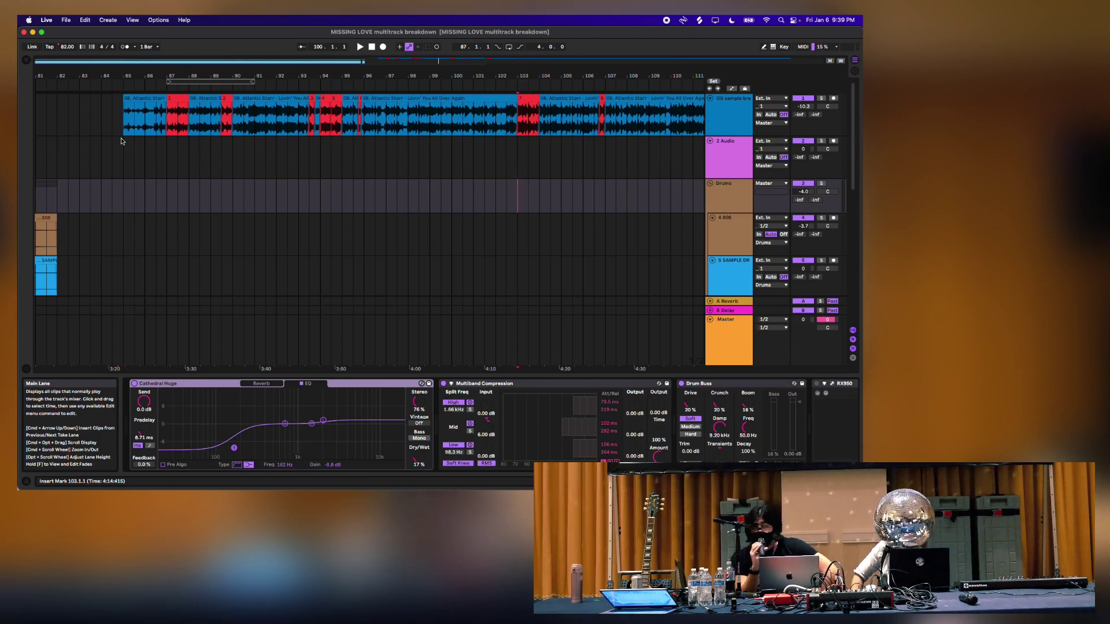
pyautogui.click(122, 141)
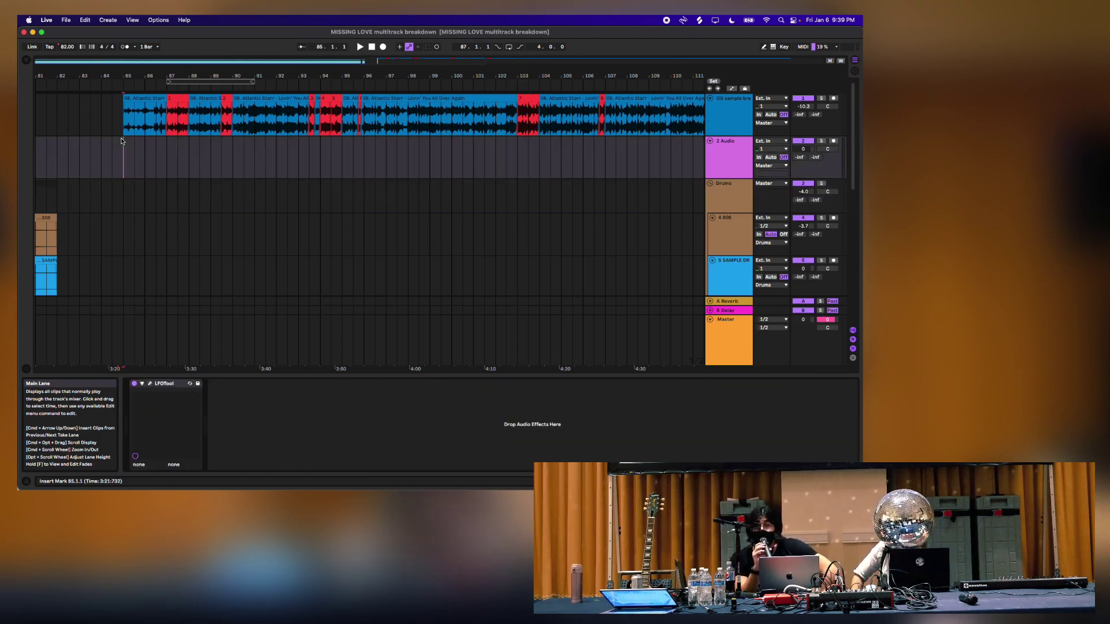
# Bypass LFOTool on the 2 Audio track and play the OG sample track from 85.1.1 with its volume set to -9.8 dB
pyautogui.click(740, 126)
pyautogui.click(730, 157)
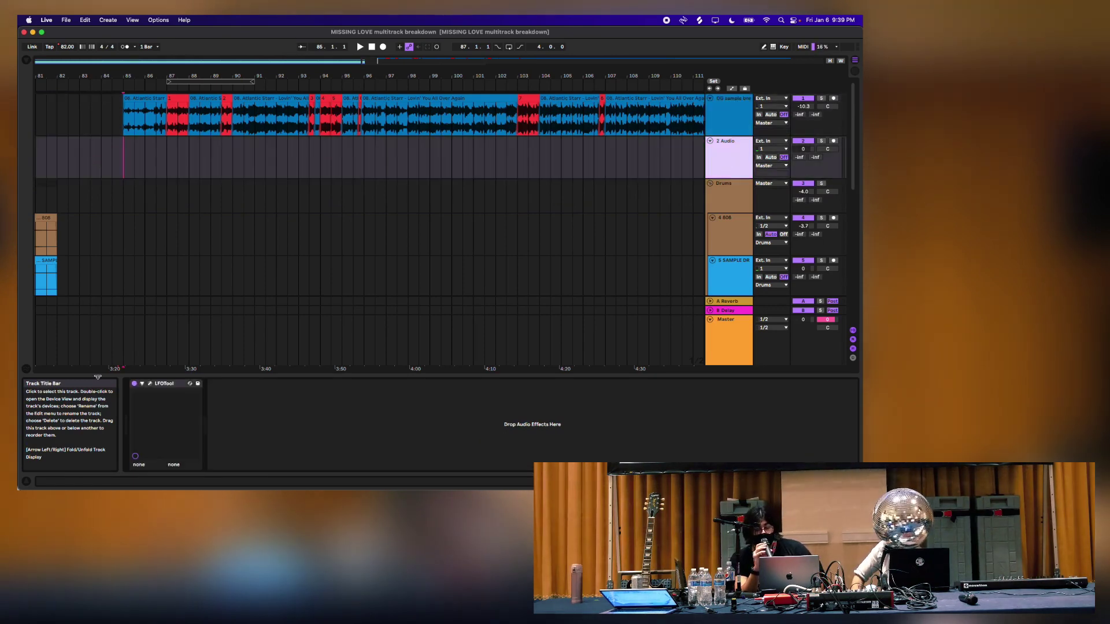
pyautogui.click(732, 115)
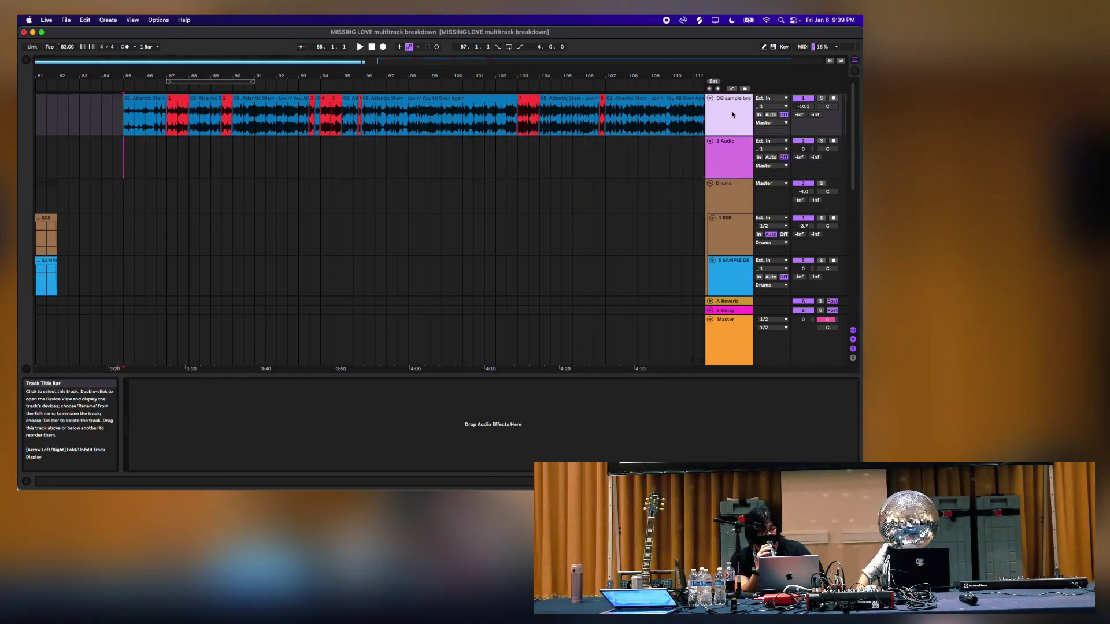
pyautogui.click(803, 106)
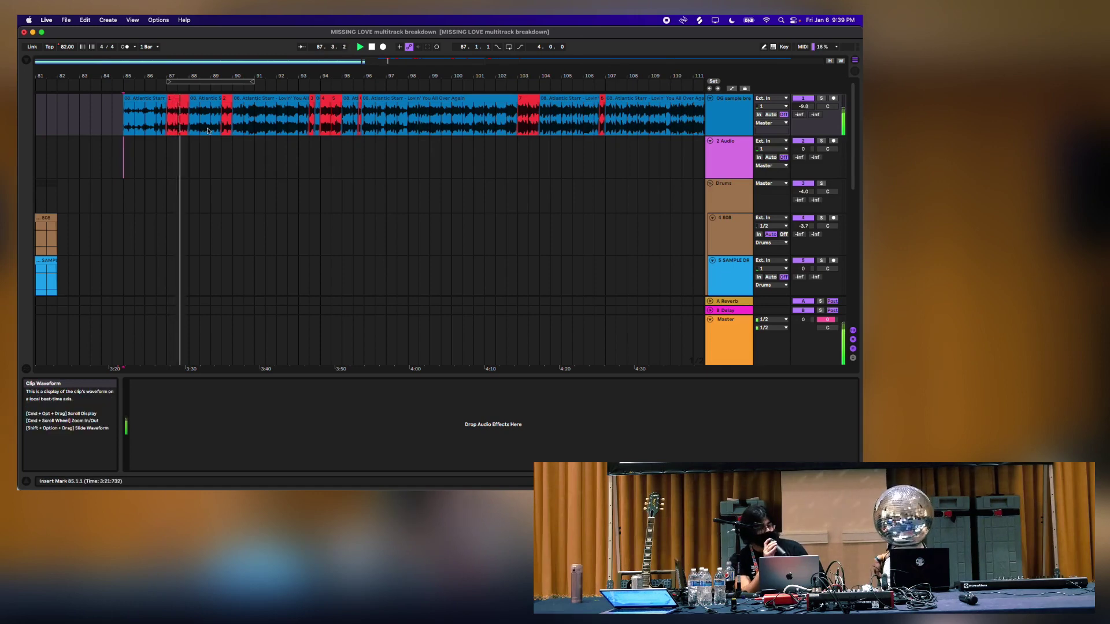
# Move red slices 1 and 2, at 87.1.1 and 89.3.1, from the OG sample track straight down to the 2 Audio track
pyautogui.click(176, 98)
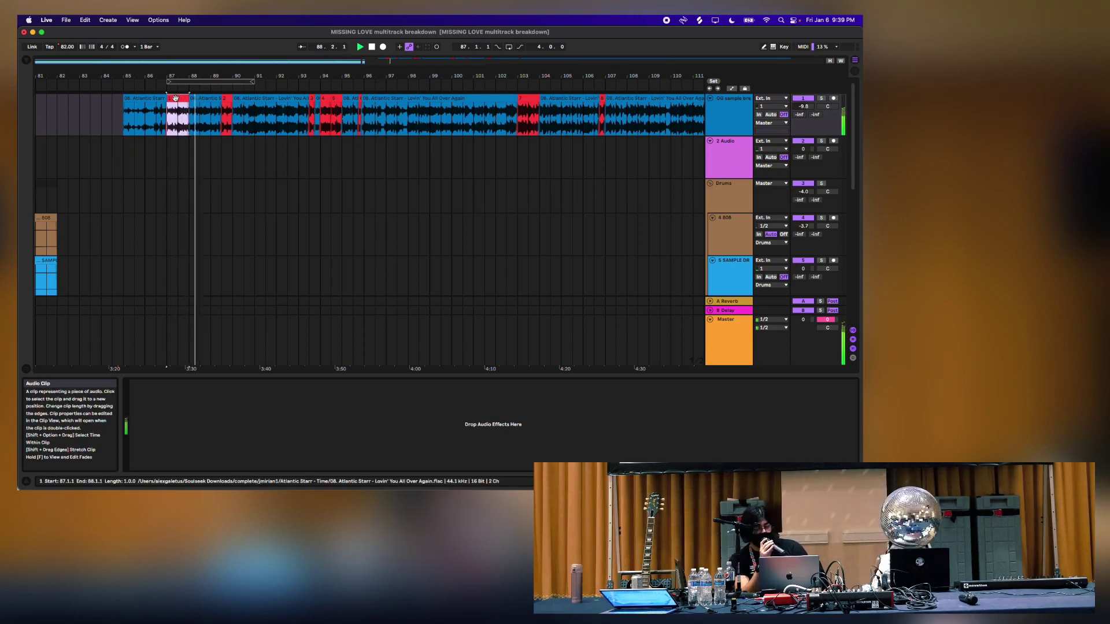
pyautogui.moveTo(176, 103); pyautogui.dragTo(176, 151)
pyautogui.click(224, 97)
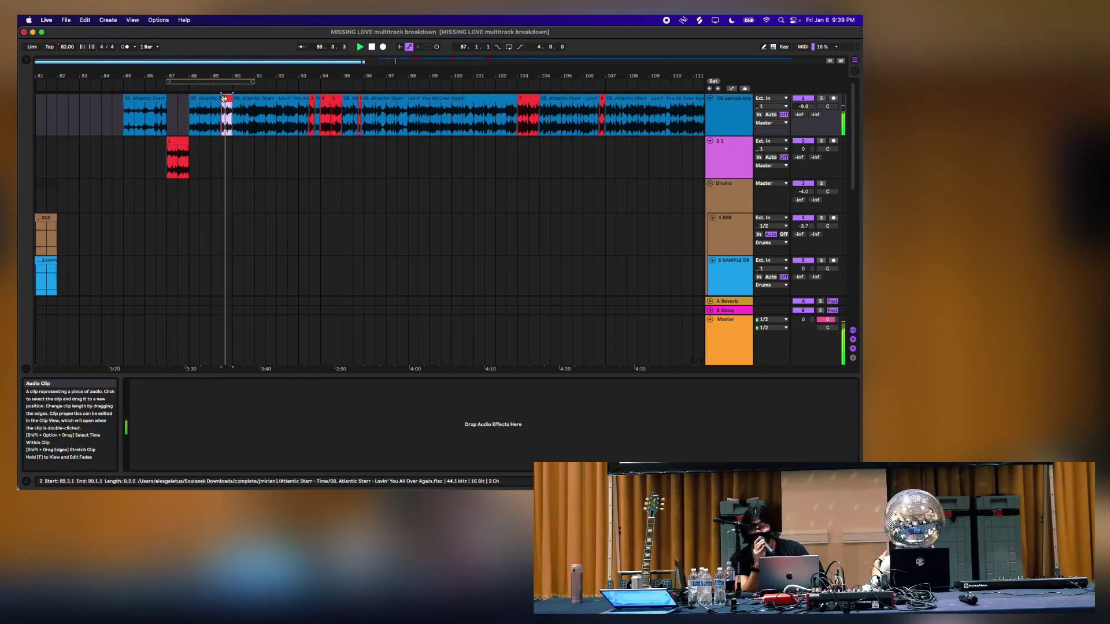
pyautogui.moveTo(224, 98); pyautogui.dragTo(227, 155)
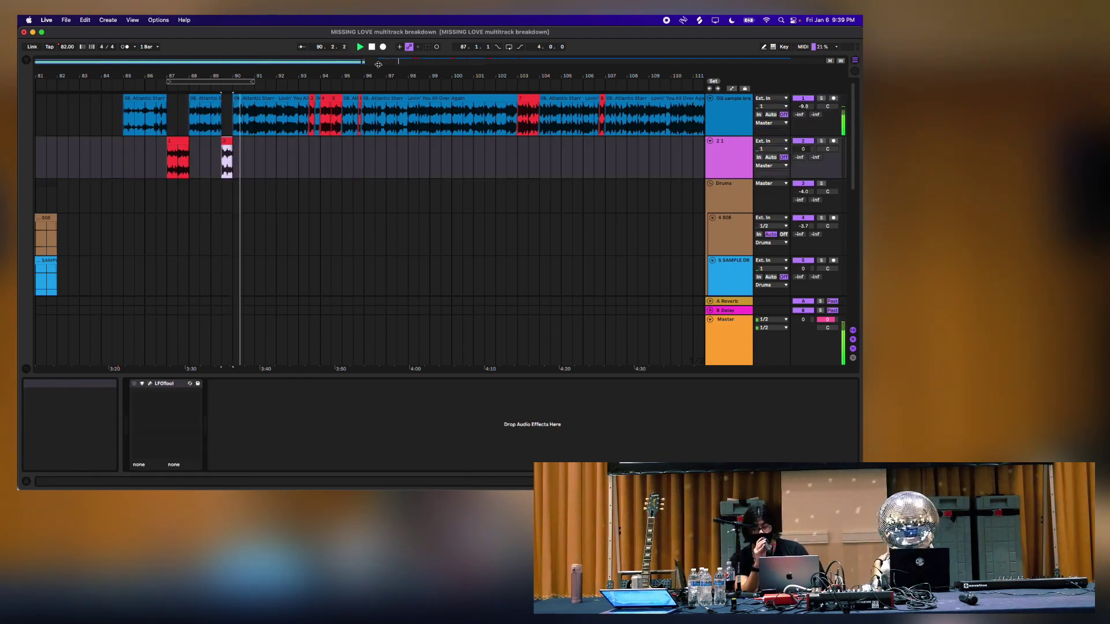
# Move the red slices at 93.3.1, 94.1.1 to 95.1.1 and 95.4.1 from the OG sample track down to the track below
pyautogui.moveTo(275, 75); pyautogui.dragTo(130, 127)
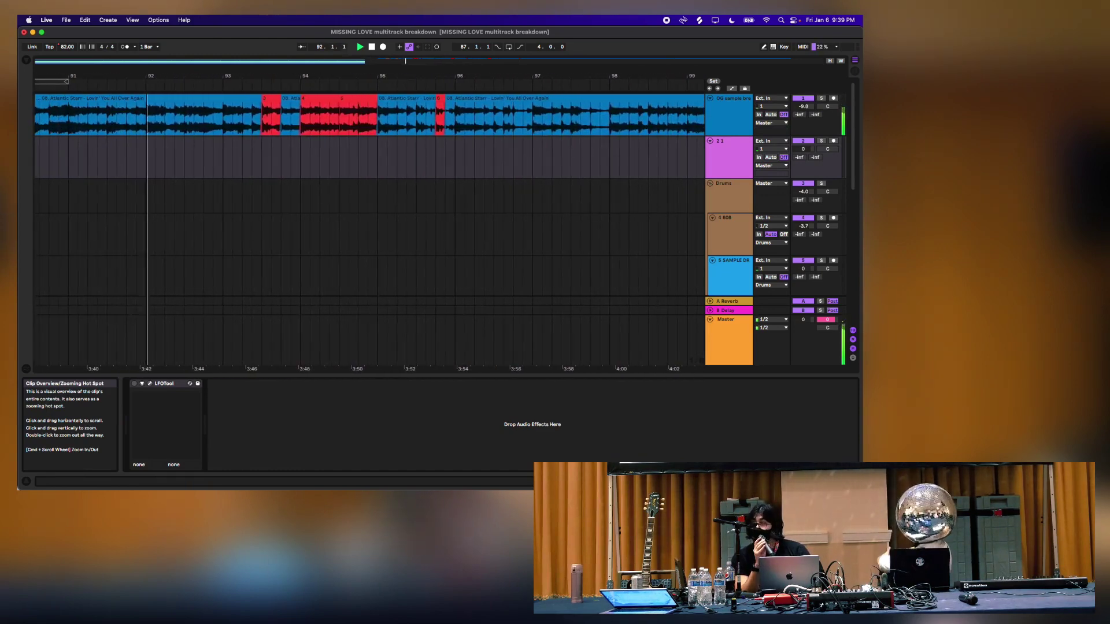
pyautogui.click(265, 121)
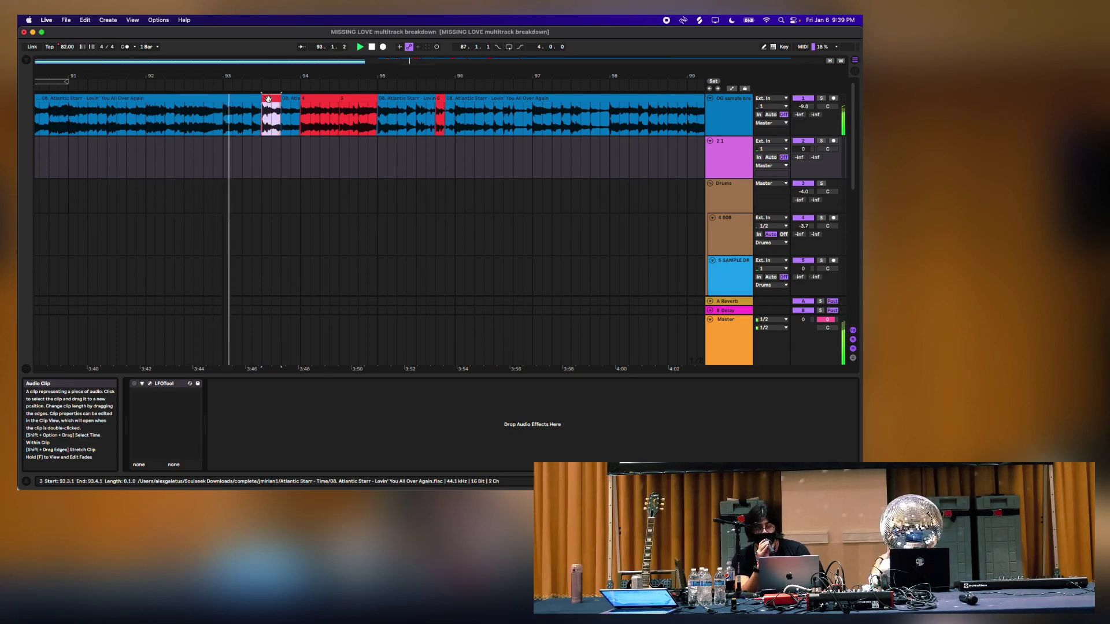
pyautogui.moveTo(277, 111); pyautogui.dragTo(370, 156)
pyautogui.click(441, 96)
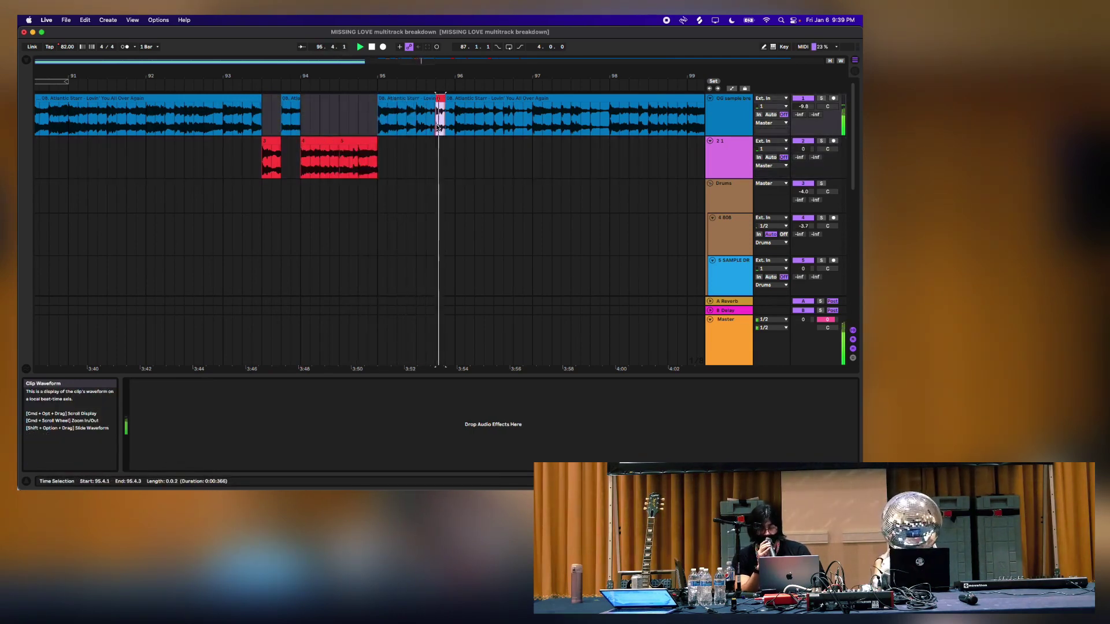
pyautogui.moveTo(438, 127); pyautogui.dragTo(438, 152)
# Resume playback from 102.1.3 and move red slice 7 at 103.1.1 down to the track below the OG sample
pyautogui.hscroll(10, 438, 152)
pyautogui.hscroll(5, 439, 154)
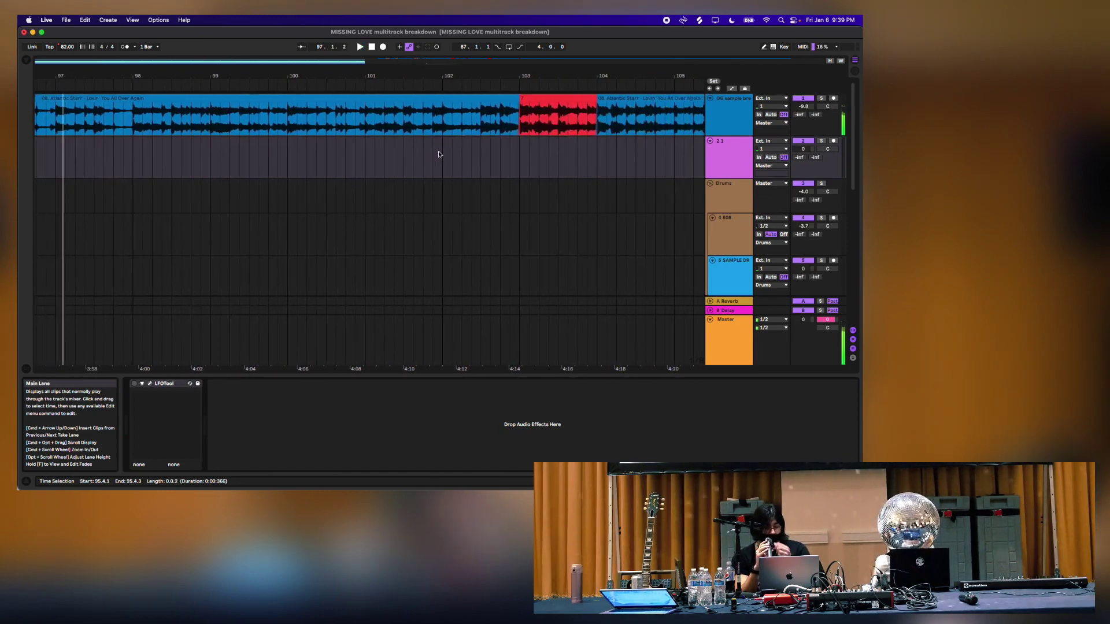
pyautogui.click(452, 124)
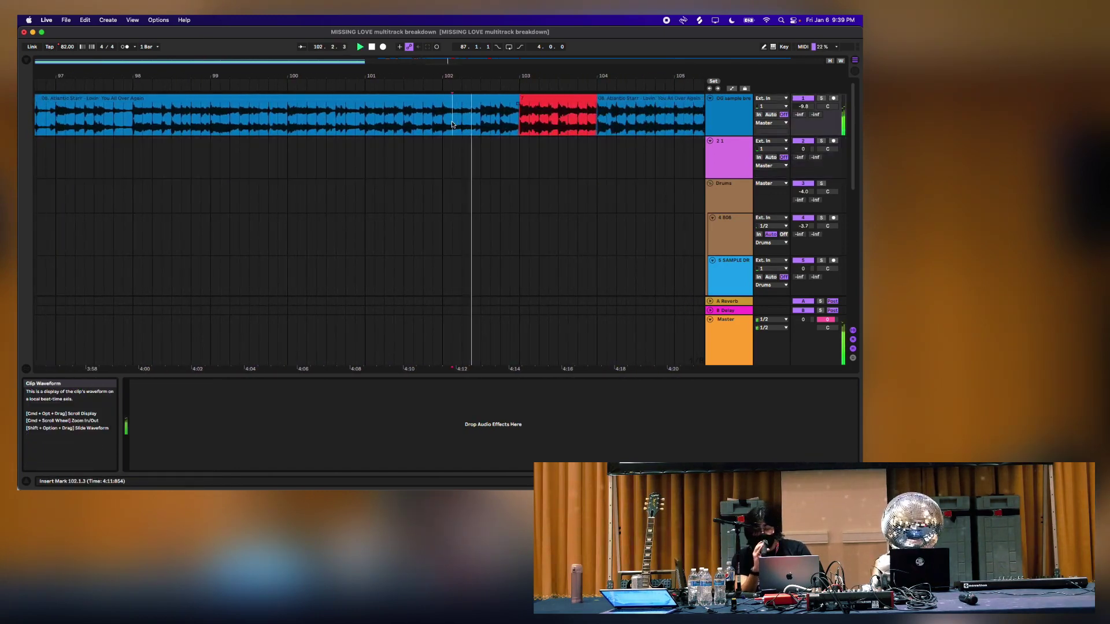
pyautogui.hscroll(3, 454, 112)
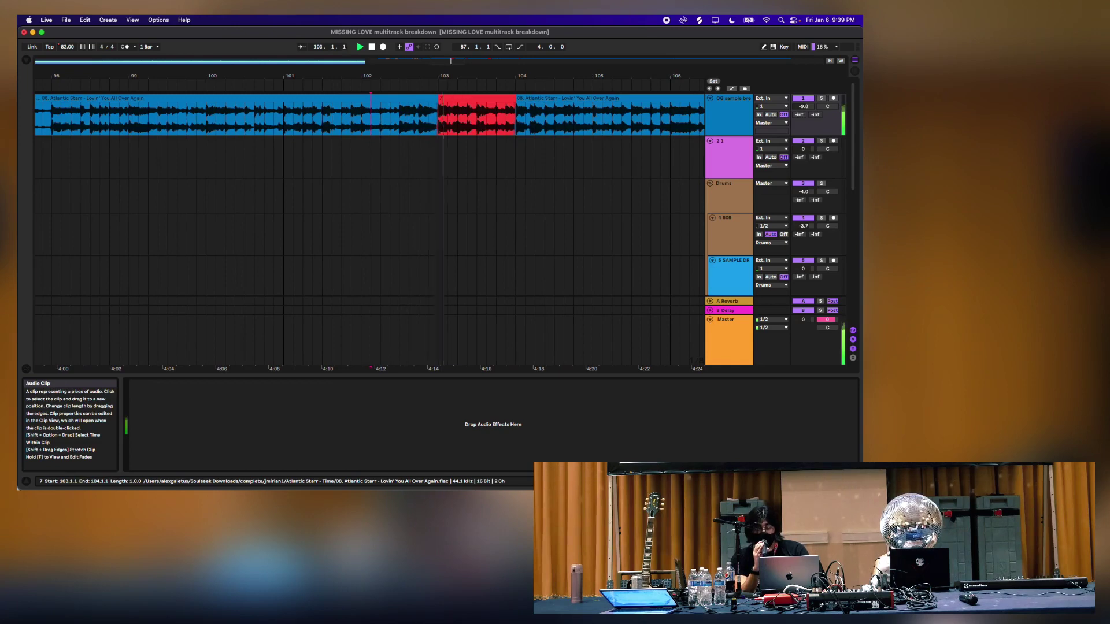
pyautogui.click(455, 97)
pyautogui.moveTo(455, 97); pyautogui.dragTo(459, 153)
# Move red slice 8 at 106.4.1 down to the track below the OG sample, keeping its timing
pyautogui.hscroll(6, 461, 152)
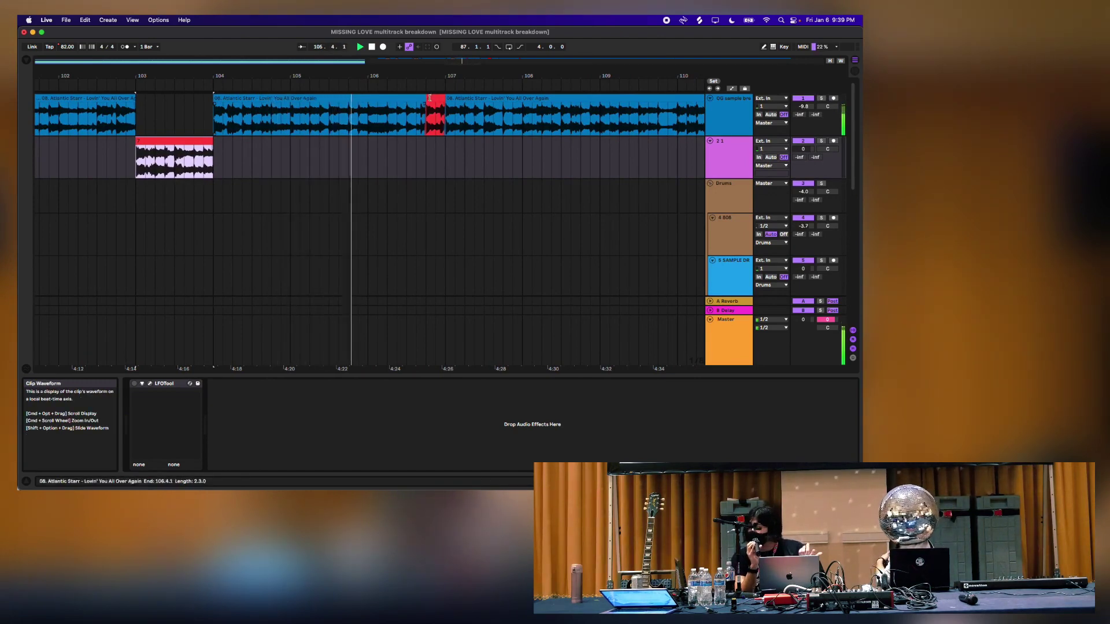
pyautogui.click(431, 97)
pyautogui.click(431, 98)
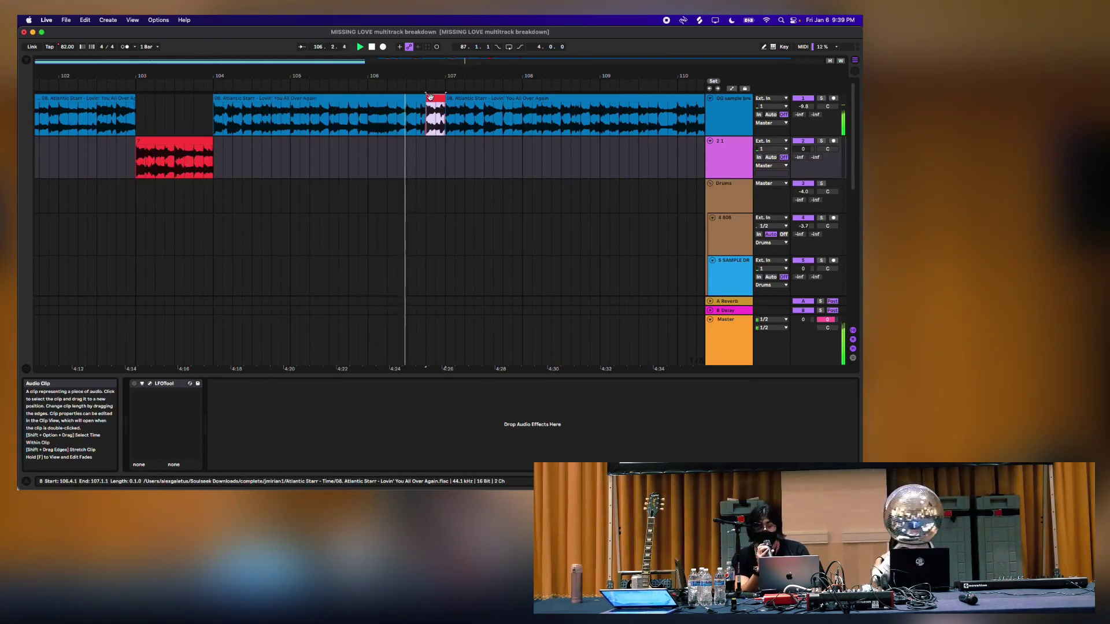
pyautogui.moveTo(430, 98); pyautogui.dragTo(431, 148)
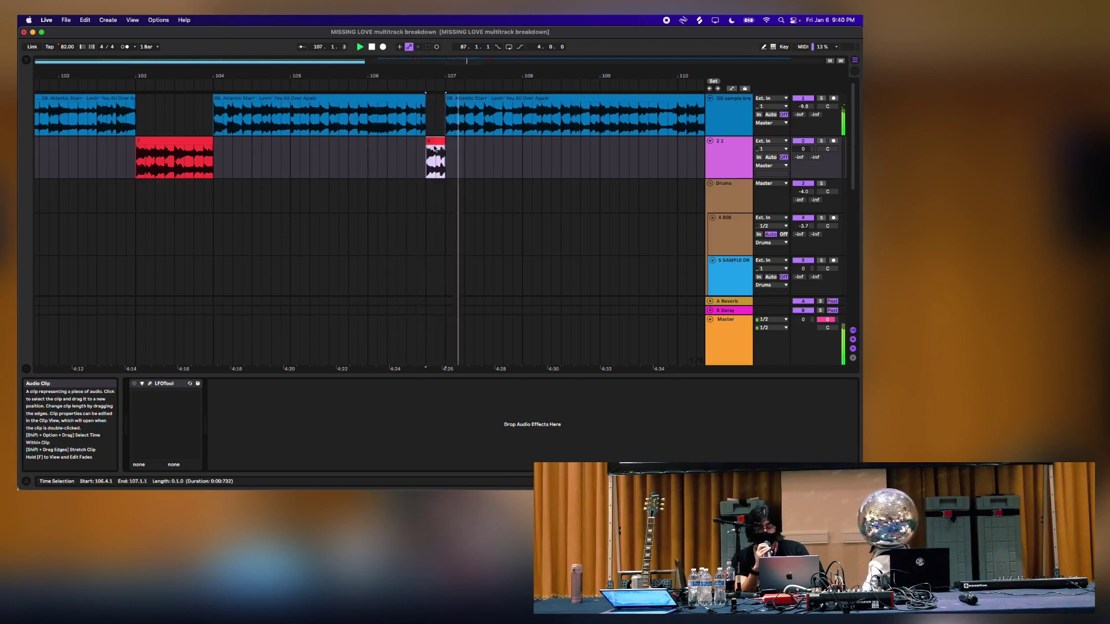
# Move the one-bar red slice 9 at 112.1.1 down to the track below the OG sample
pyautogui.hscroll(10, 431, 149)
pyautogui.hscroll(-1, 431, 148)
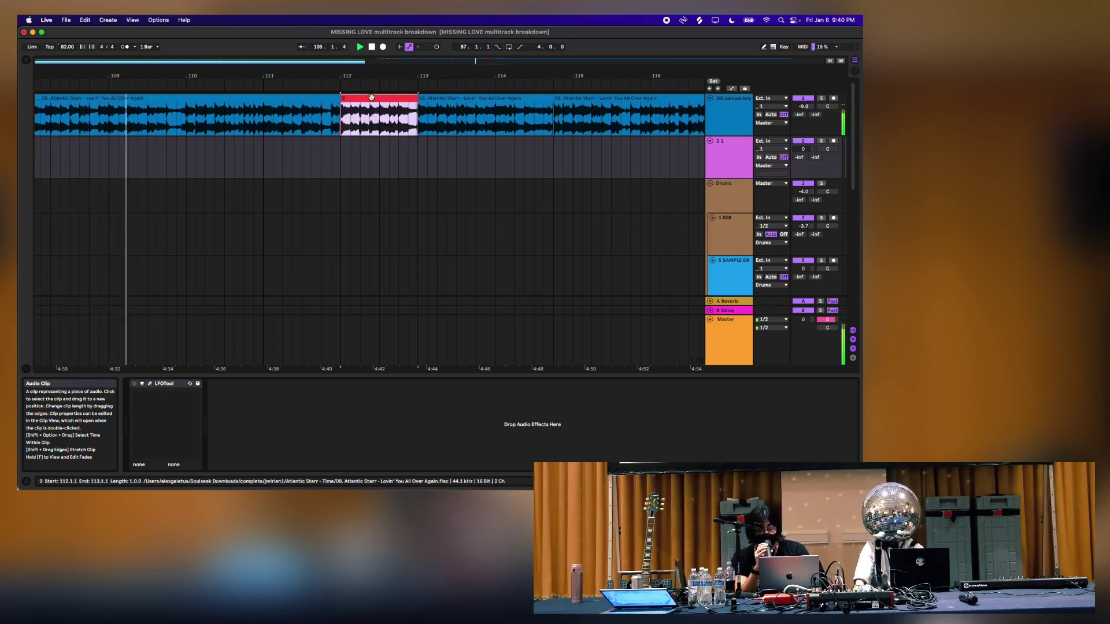
pyautogui.click(313, 124)
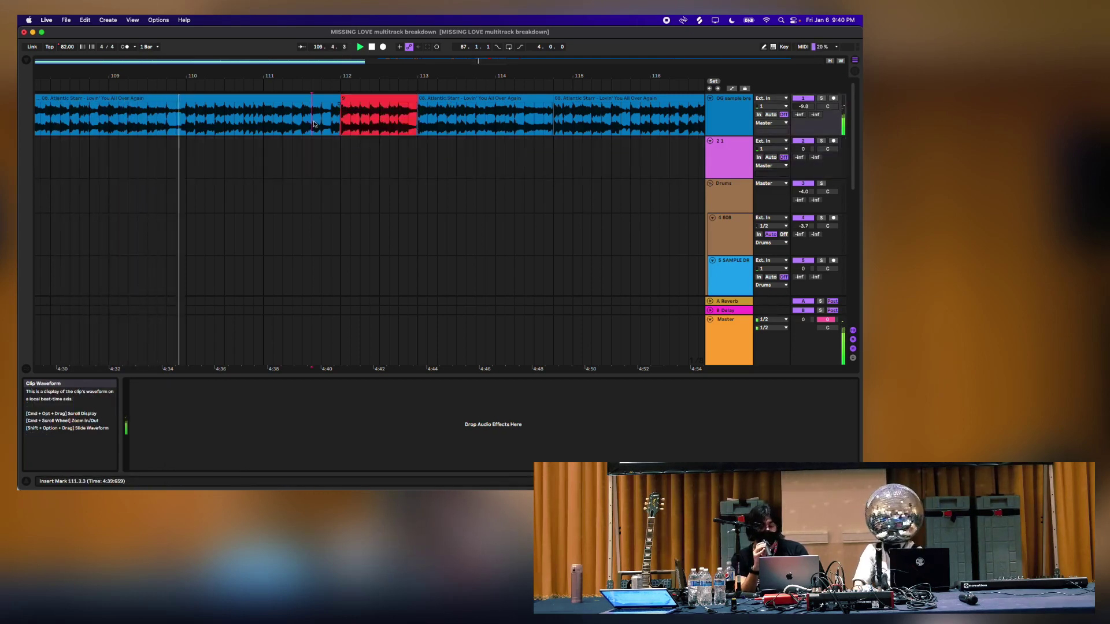
pyautogui.click(352, 100)
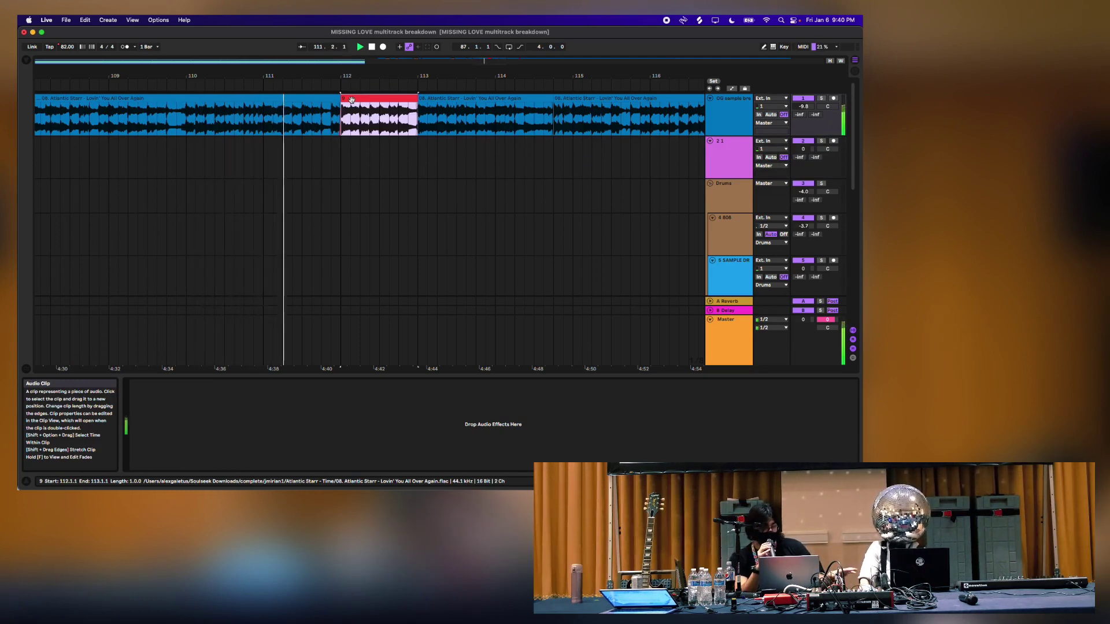
pyautogui.moveTo(352, 100); pyautogui.dragTo(357, 176)
pyautogui.hscroll(5, 455, 175)
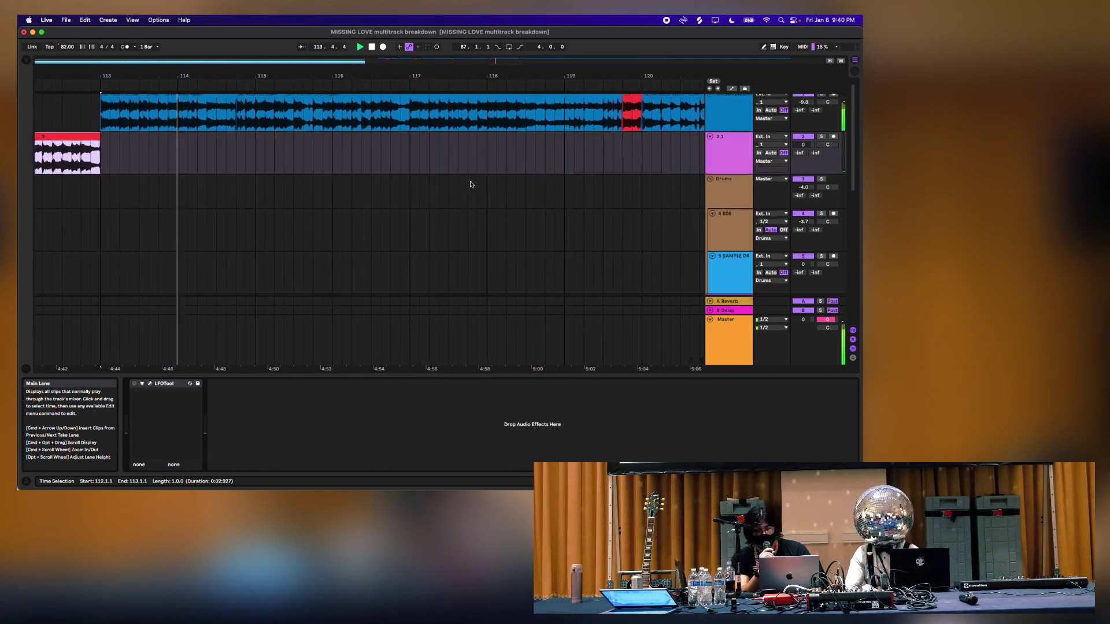
# Move the one-beat red slice at 119.4.1 from the OG sample track straight down to the track below
pyautogui.moveTo(512, 62); pyautogui.dragTo(512, 62)
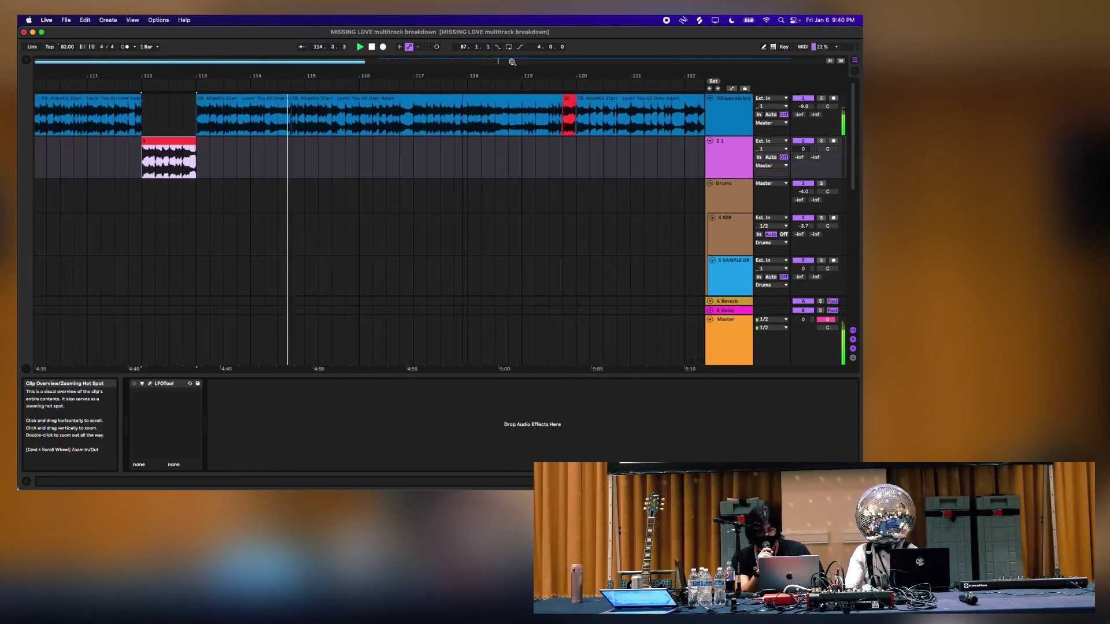
pyautogui.click(547, 108)
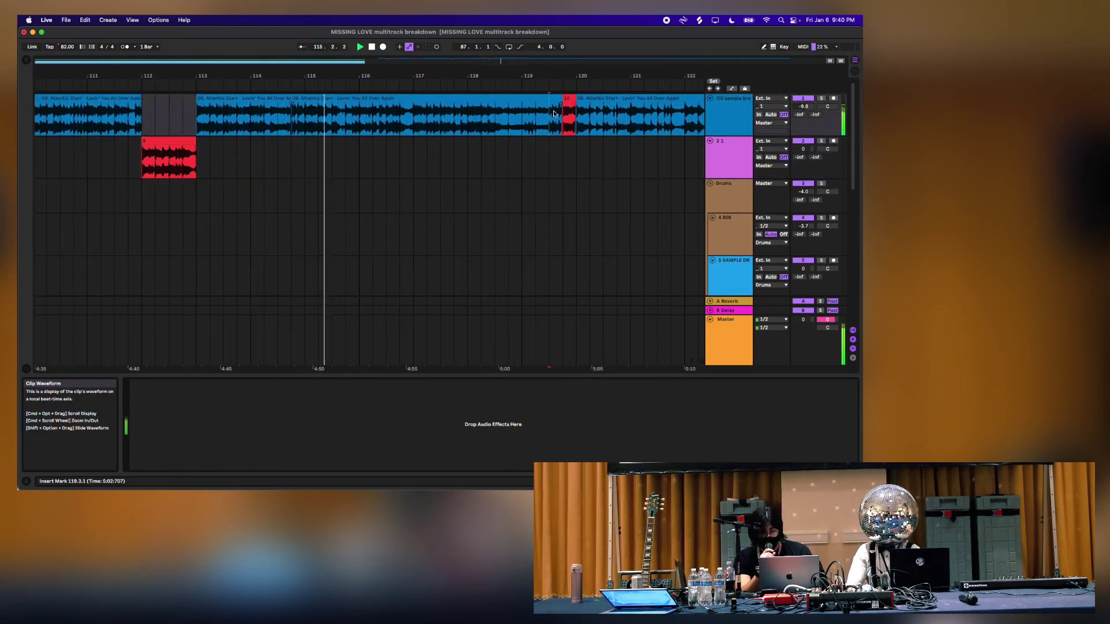
pyautogui.moveTo(566, 115); pyautogui.dragTo(567, 149)
pyautogui.hscroll(-15, 567, 149)
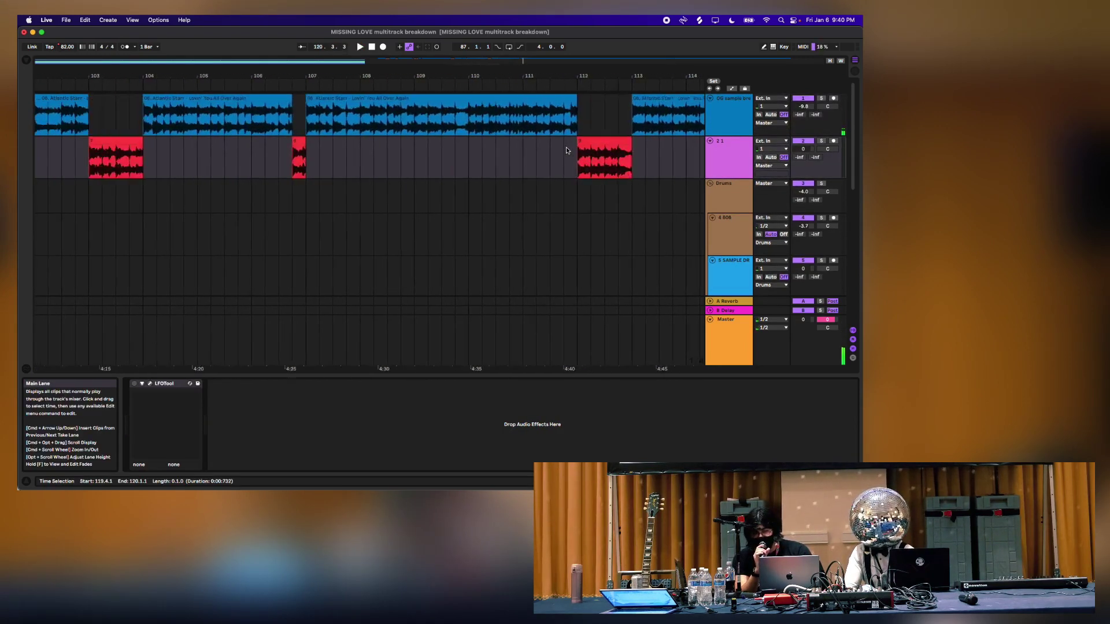
# Loop the one-bar red slice 1 at 87.1.1 and play it back
pyautogui.hscroll(2, 567, 150)
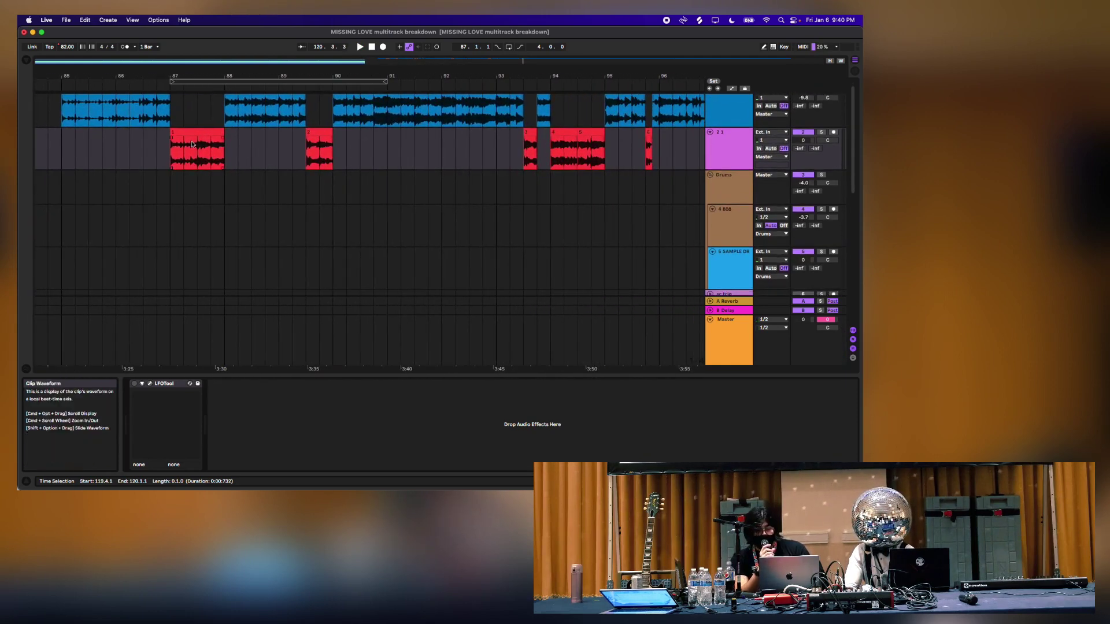
pyautogui.click(194, 130)
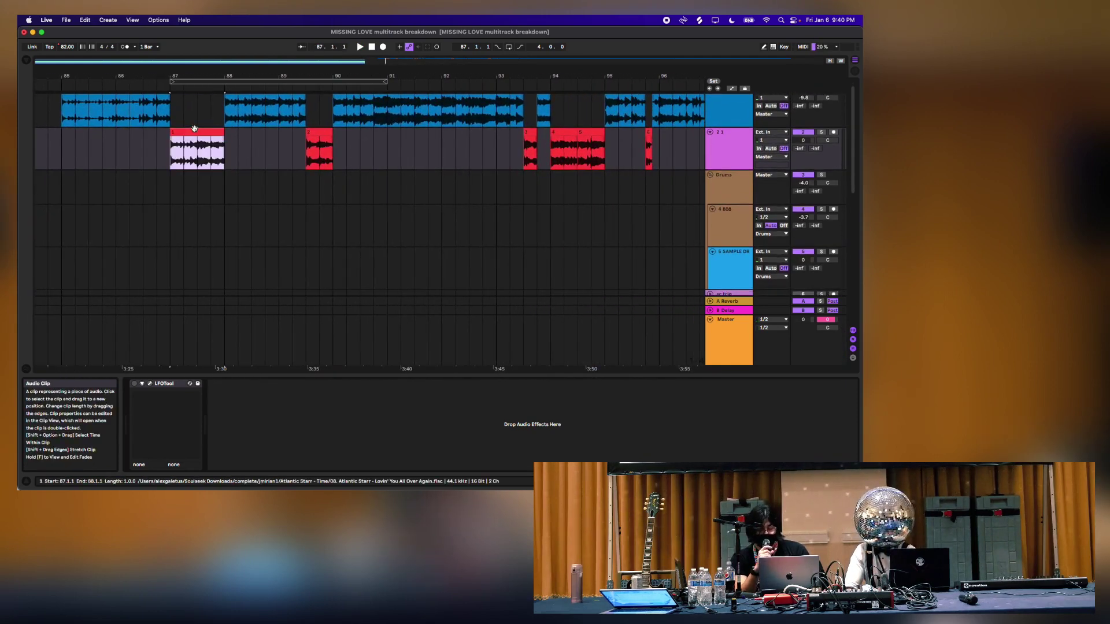
pyautogui.press('super+l')
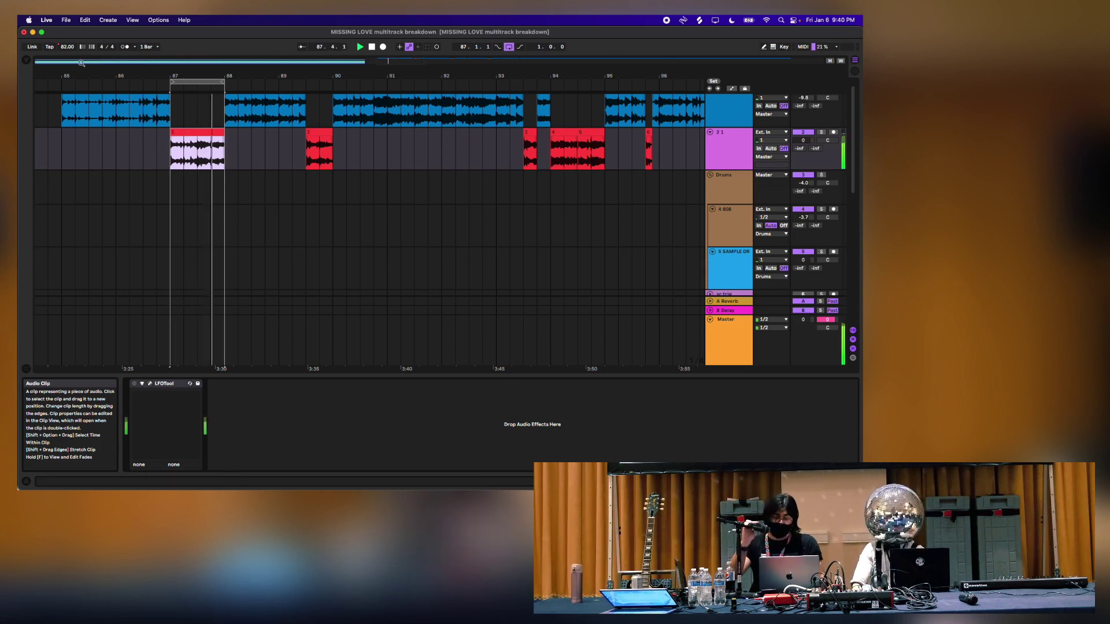
# Set the project tempo to 100 BPM and transpose red slice 1 up by 1 semitone
pyautogui.click(64, 47)
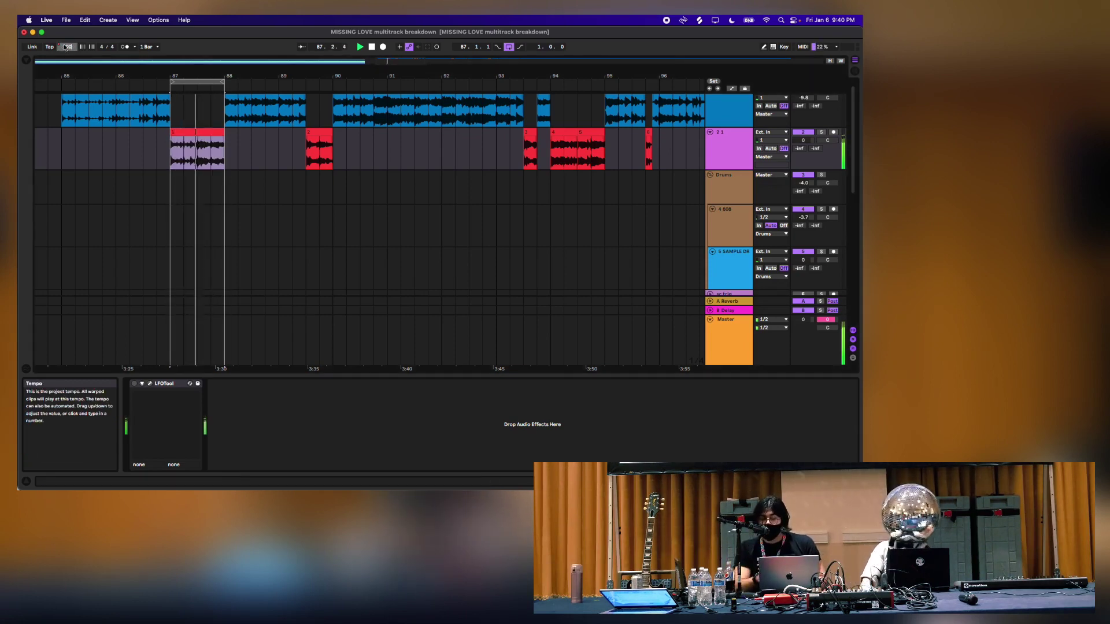
pyautogui.write('100')
pyautogui.press('Return')
pyautogui.doubleClick(198, 133)
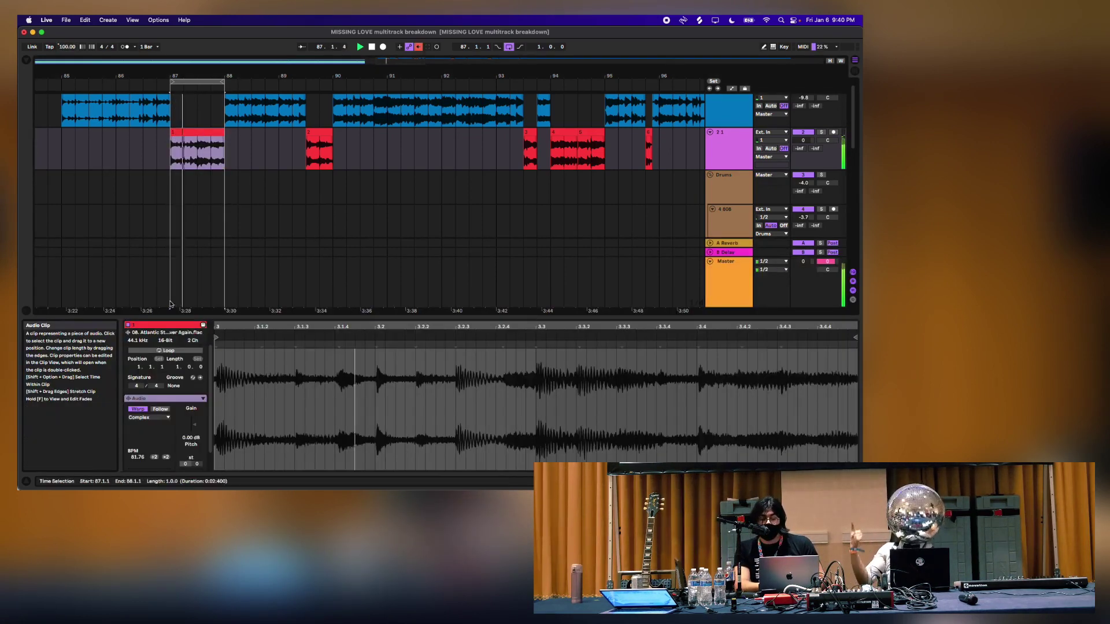
pyautogui.moveTo(185, 465); pyautogui.dragTo(186, 460)
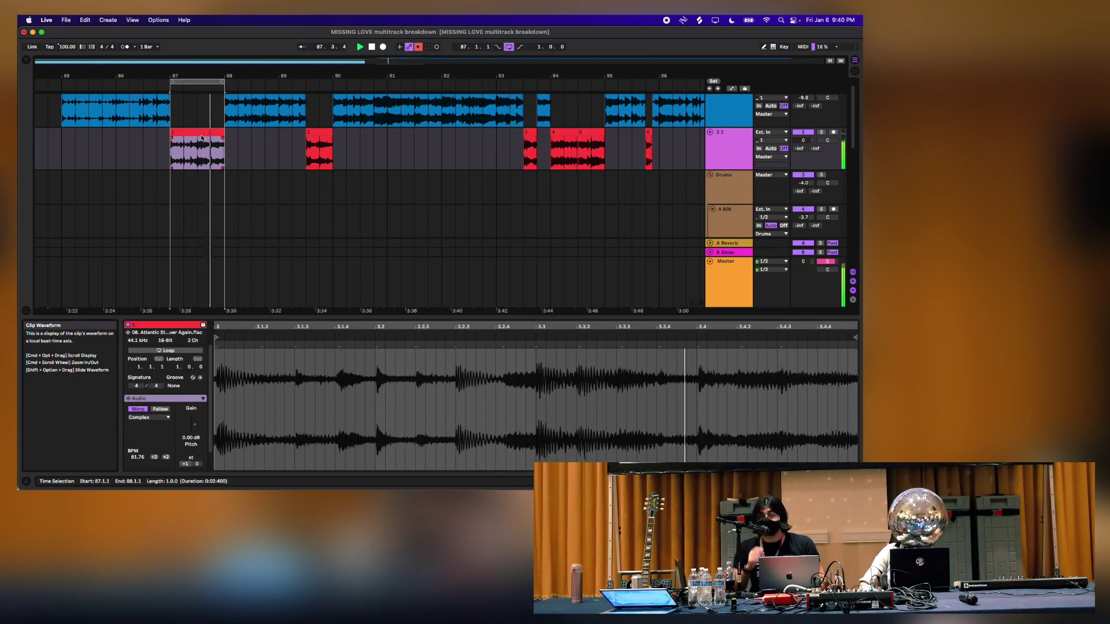
# Move red slice 1 to 82.2.1, duplicate it three times back to back, and turn off arrangement looping
pyautogui.hscroll(-10, 152, 160)
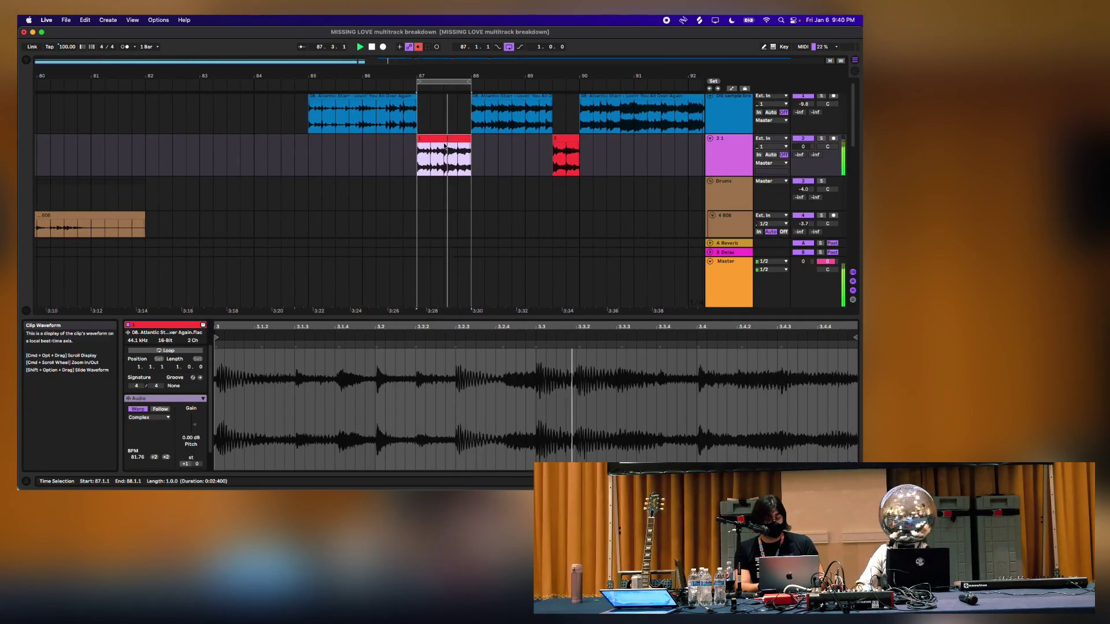
pyautogui.moveTo(444, 146); pyautogui.dragTo(179, 178)
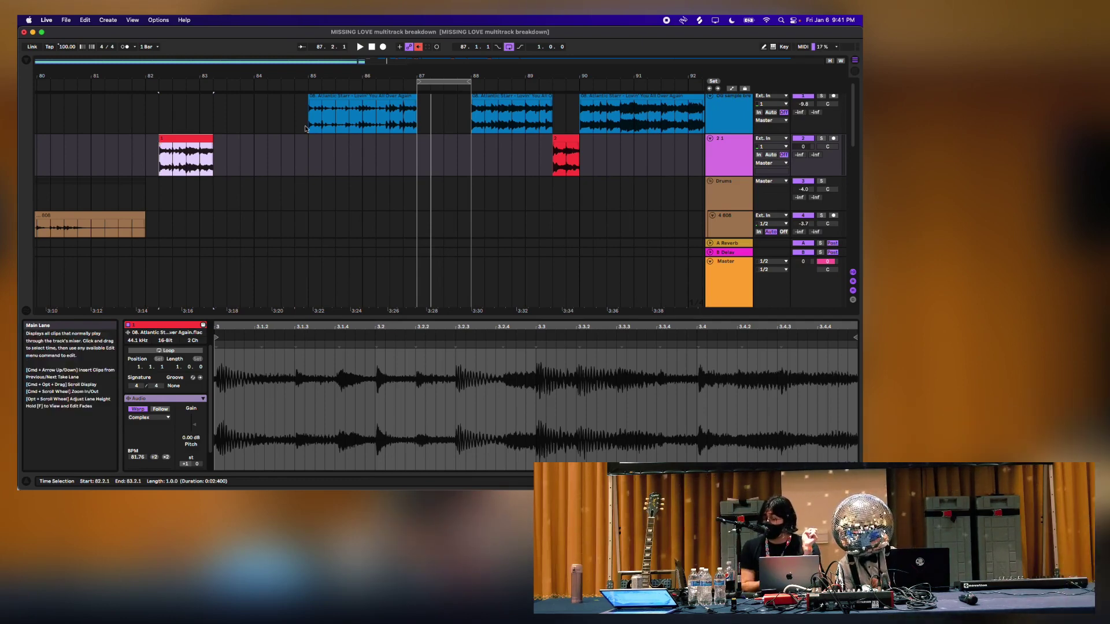
pyautogui.press('space')
pyautogui.press('super+d')
pyautogui.press('super+d')
pyautogui.press('super+d')
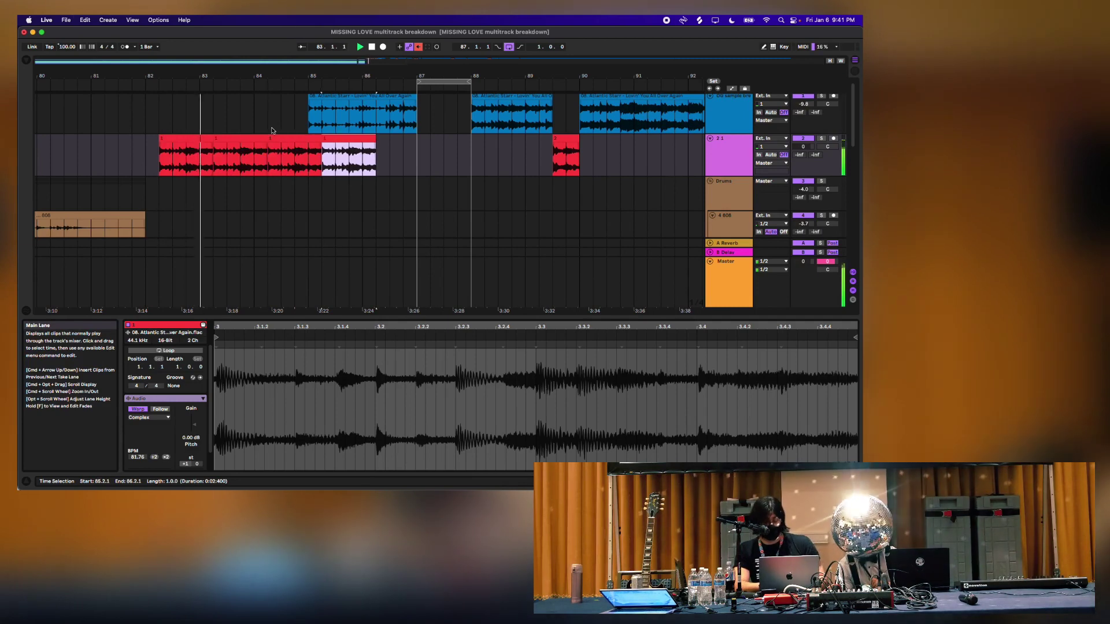
pyautogui.click(509, 47)
# Copy the opening one and a half beats of slice 1 to 86.2.1, right after its last full copy
pyautogui.moveTo(326, 164)
pyautogui.mouseDown()
pyautogui.moveTo(347, 165)
pyautogui.moveTo(321, 164)
pyautogui.mouseUp()
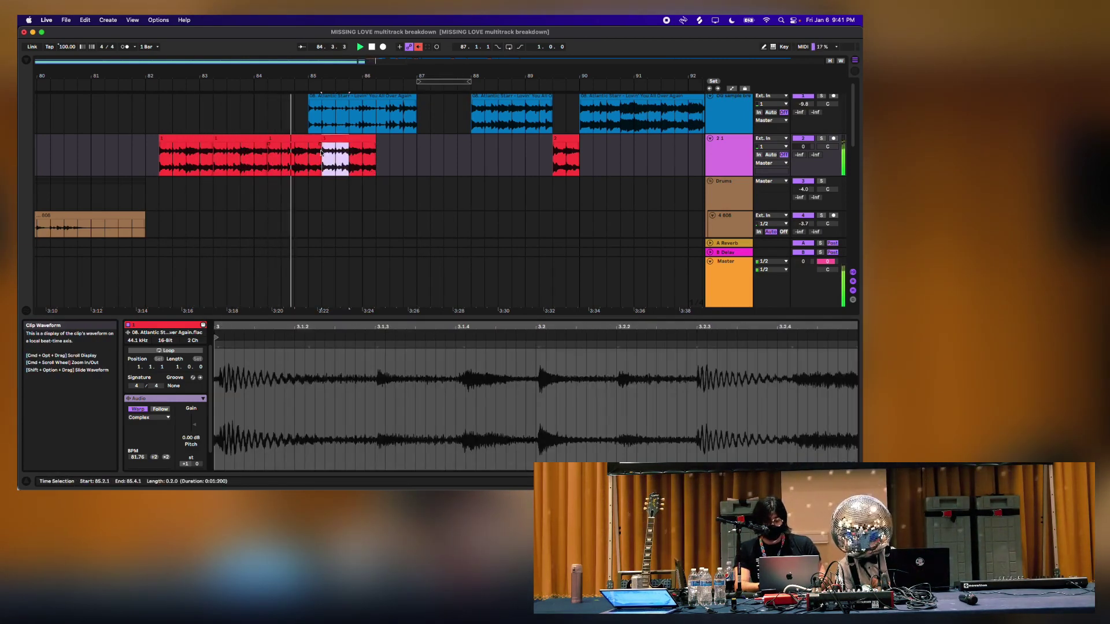
pyautogui.scroll(3, 349, 164)
pyautogui.hscroll(2, 349, 164)
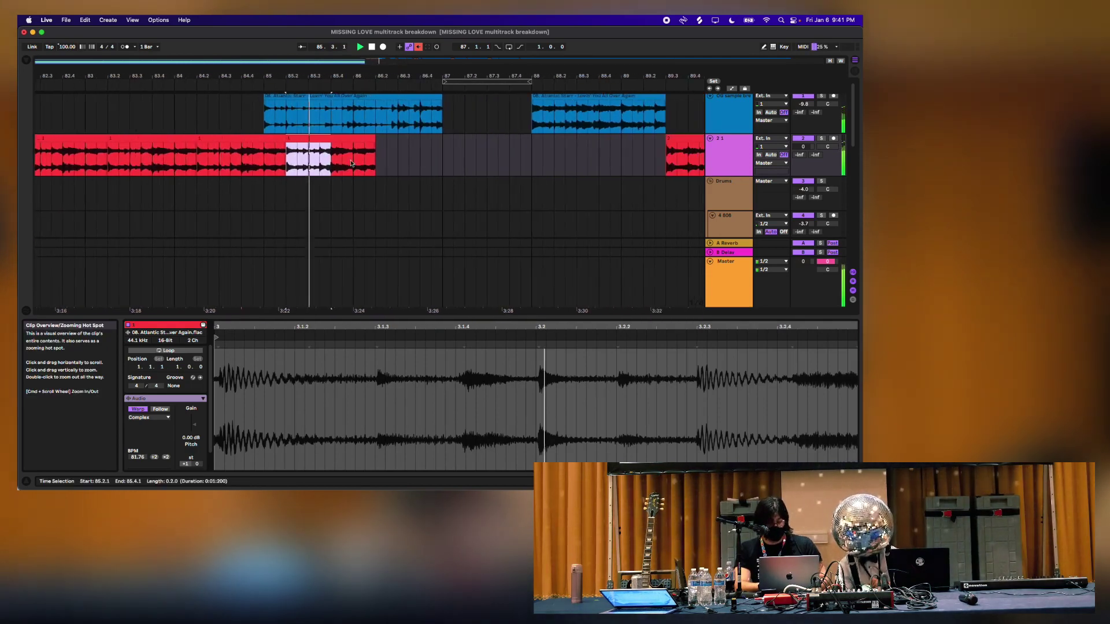
pyautogui.click(373, 165)
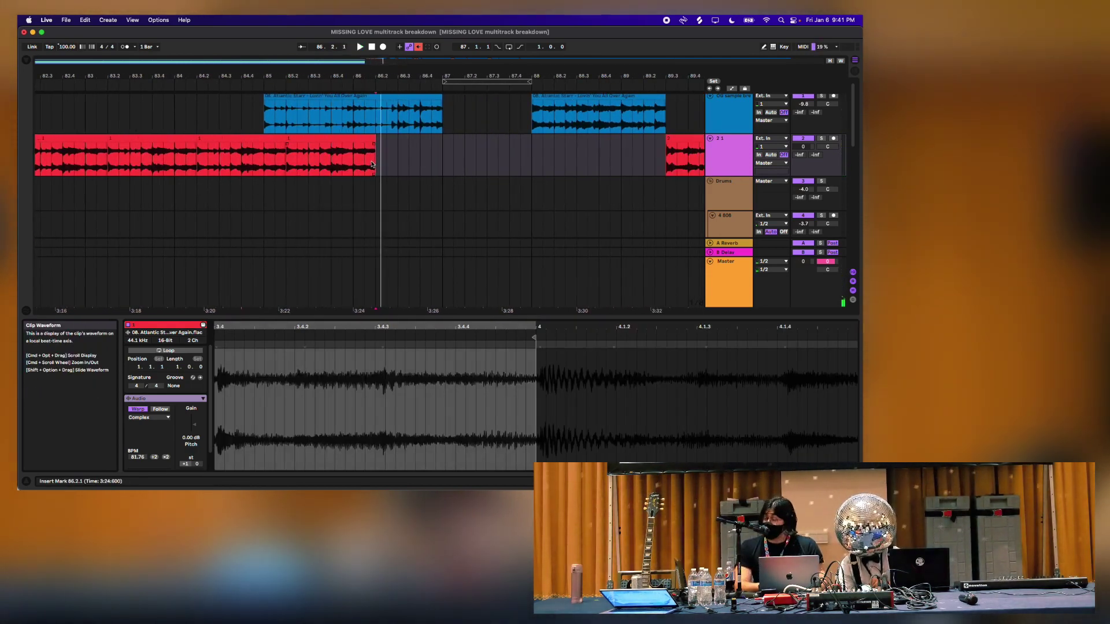
pyautogui.moveTo(373, 164); pyautogui.dragTo(424, 157)
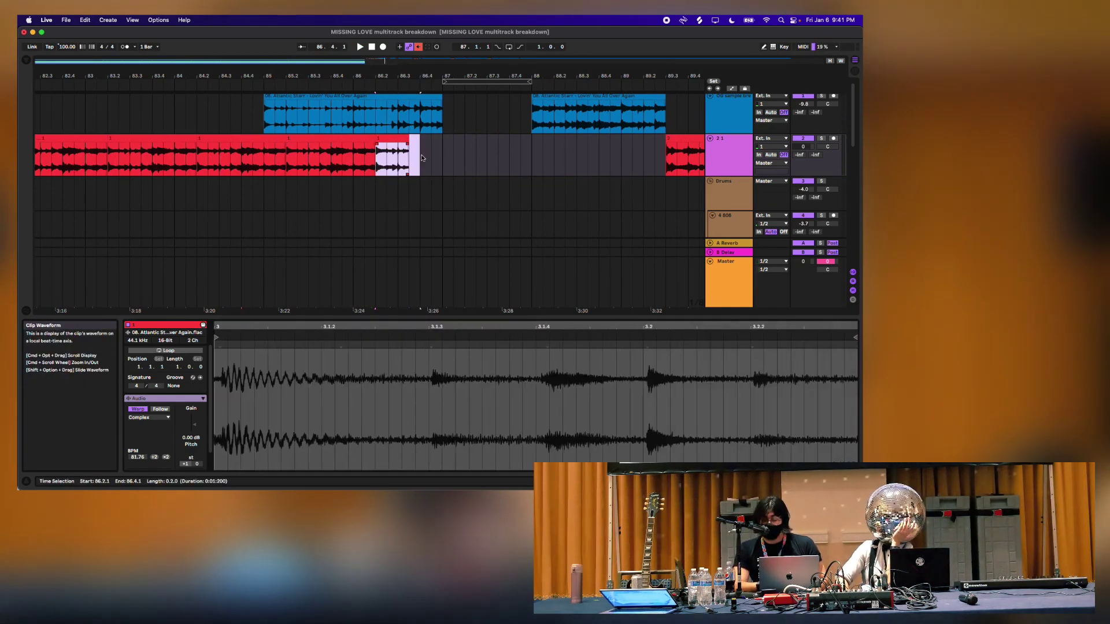
pyautogui.click(378, 167)
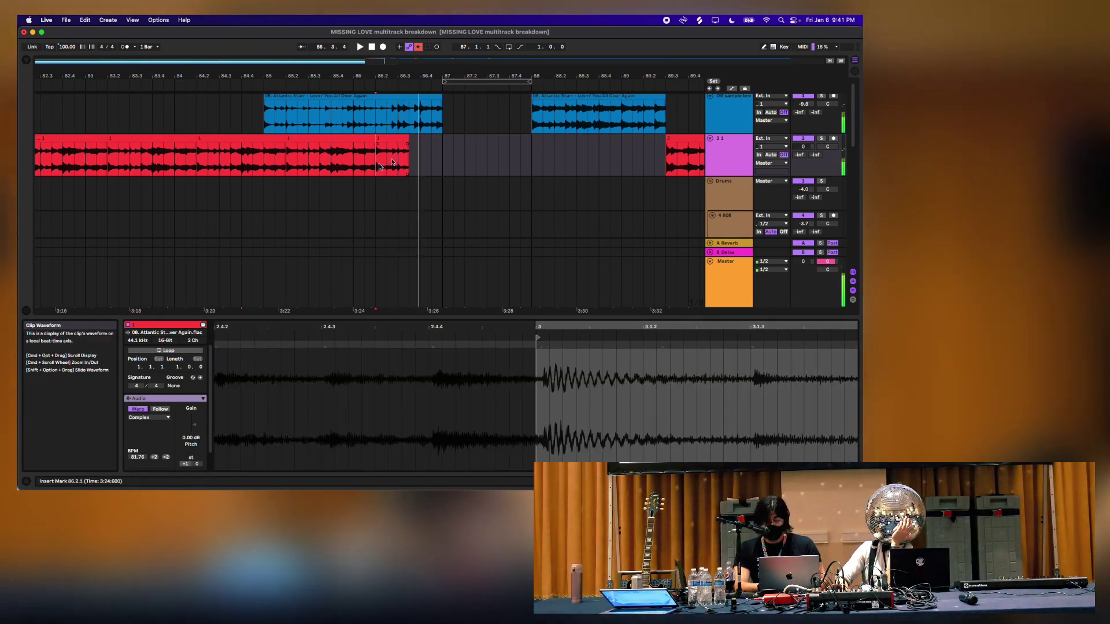
# Mute the OG sample track and duplicate the two-beat range from 86.2.1 to 86.4.1 directly after itself
pyautogui.scroll(1, 772, 125)
pyautogui.click(804, 98)
pyautogui.moveTo(377, 160); pyautogui.dragTo(420, 160)
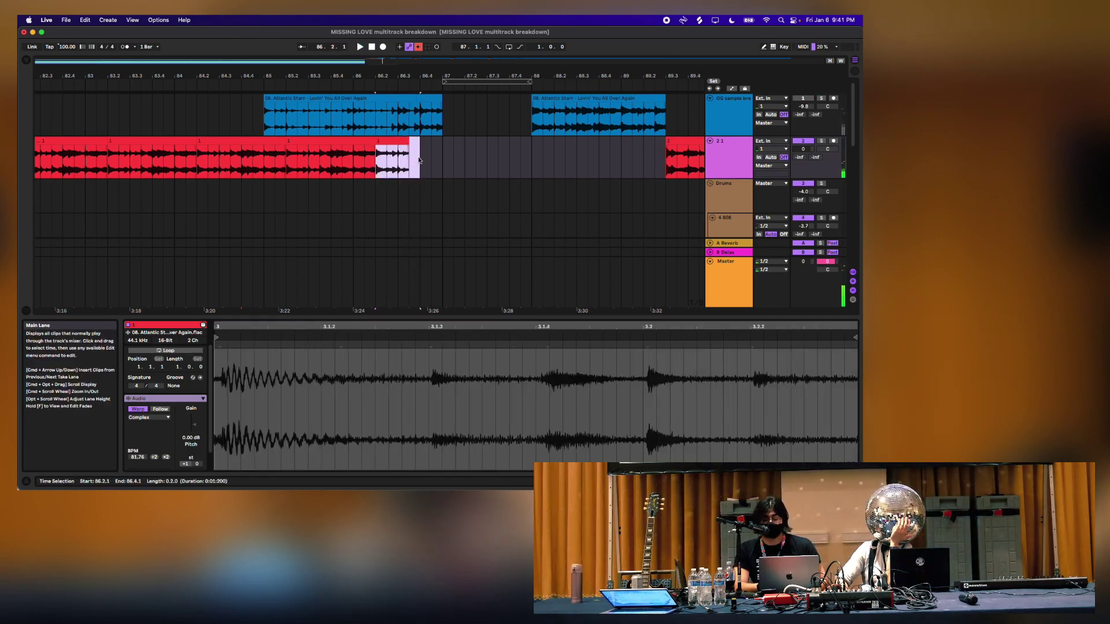
pyautogui.press('super+d')
pyautogui.hscroll(1, 419, 160)
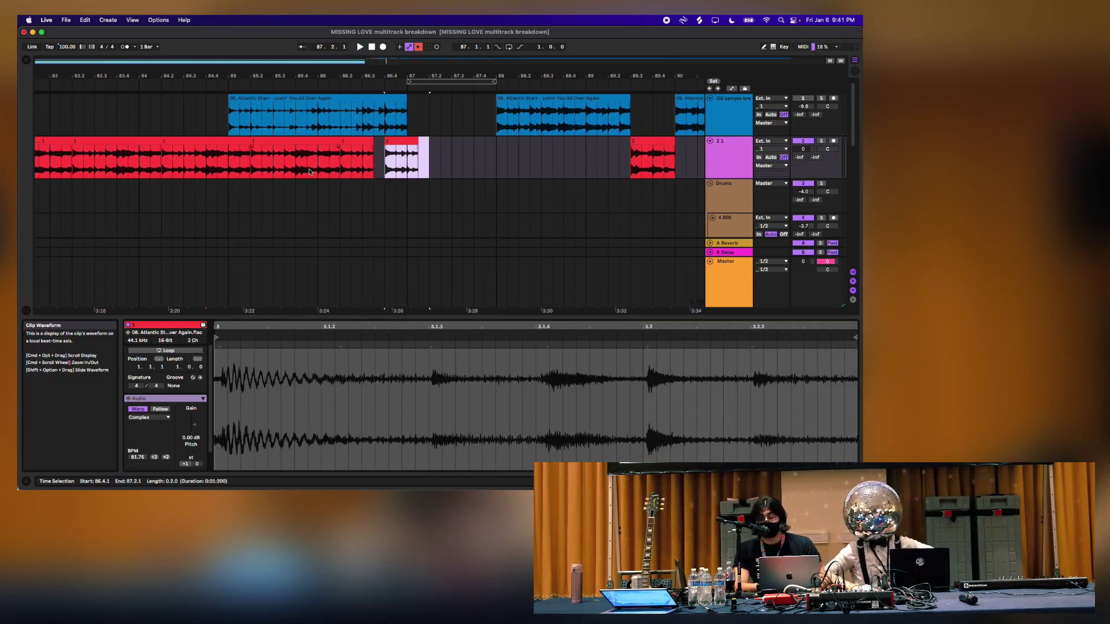
# Copy the half-beat piece of slice 1 from 86.1.1 to 86.1.3 and paste it at 87.1.3
pyautogui.moveTo(318, 167); pyautogui.dragTo(340, 168)
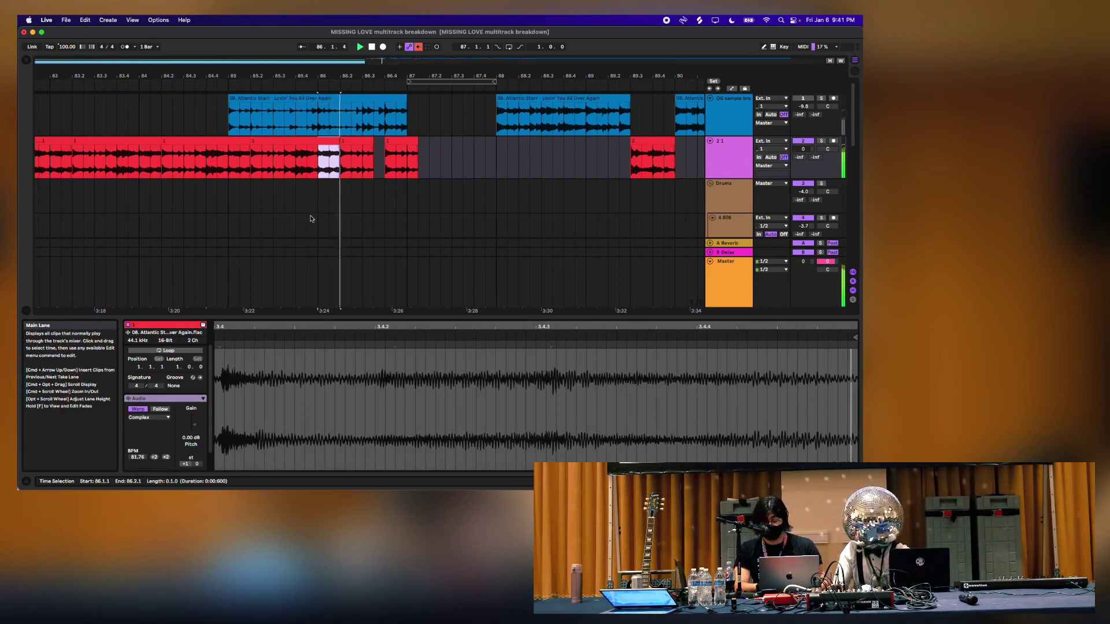
pyautogui.moveTo(319, 167); pyautogui.dragTo(326, 167)
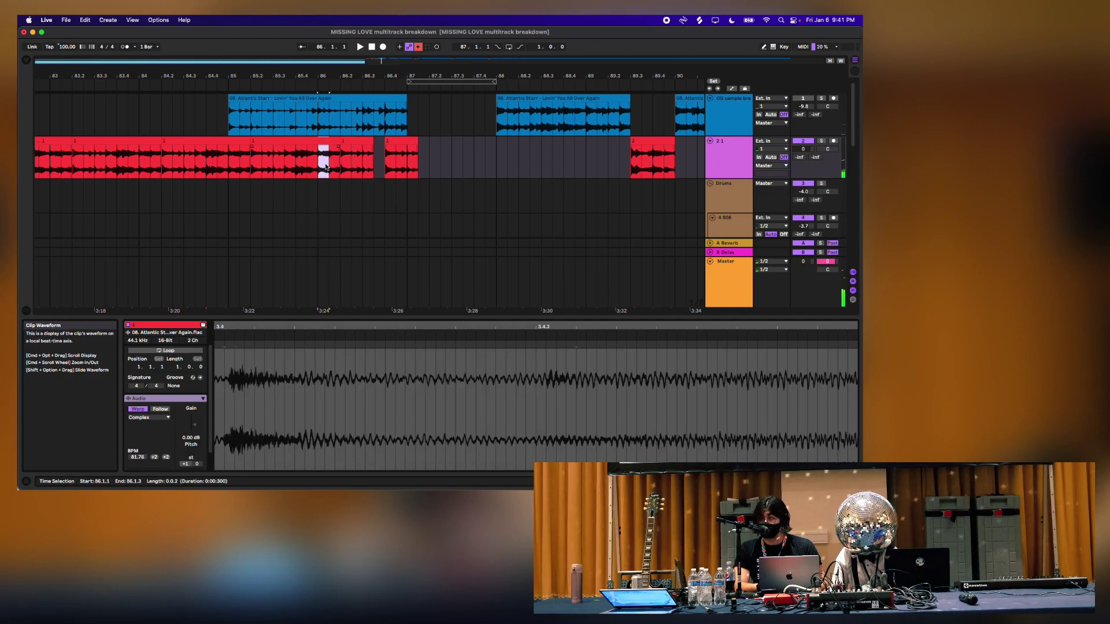
pyautogui.click(418, 170)
pyautogui.press('super+v')
# Audition the chopped bar from 86.2.1 to 87.2.1 in a loop, turning looping off to finish
pyautogui.moveTo(341, 169); pyautogui.dragTo(429, 163)
pyautogui.press('space')
pyautogui.press('super+l')
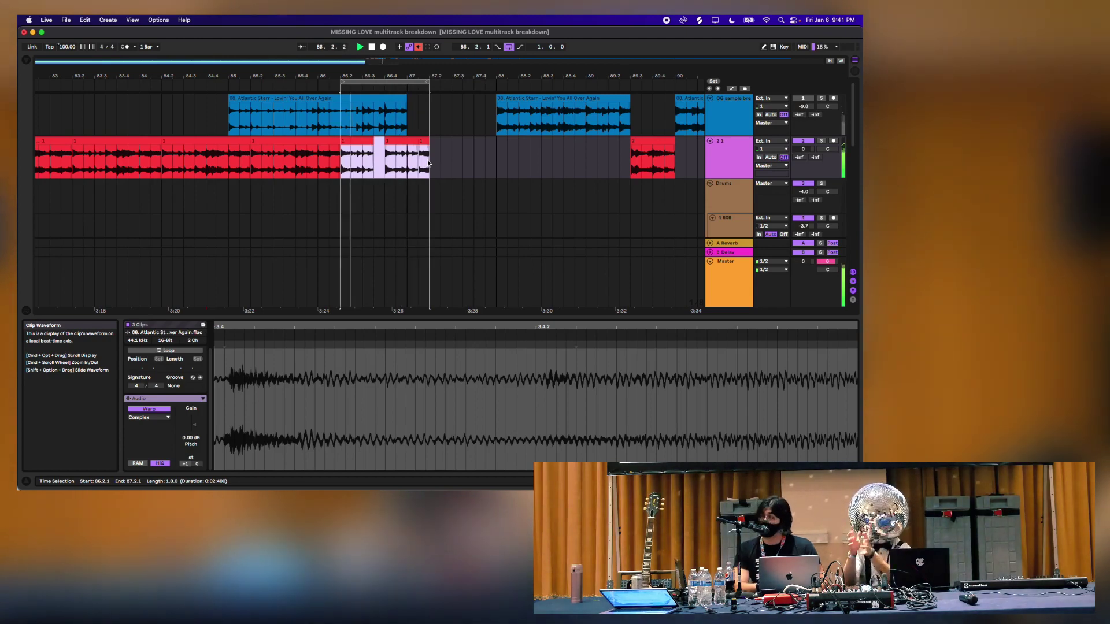
pyautogui.click(508, 49)
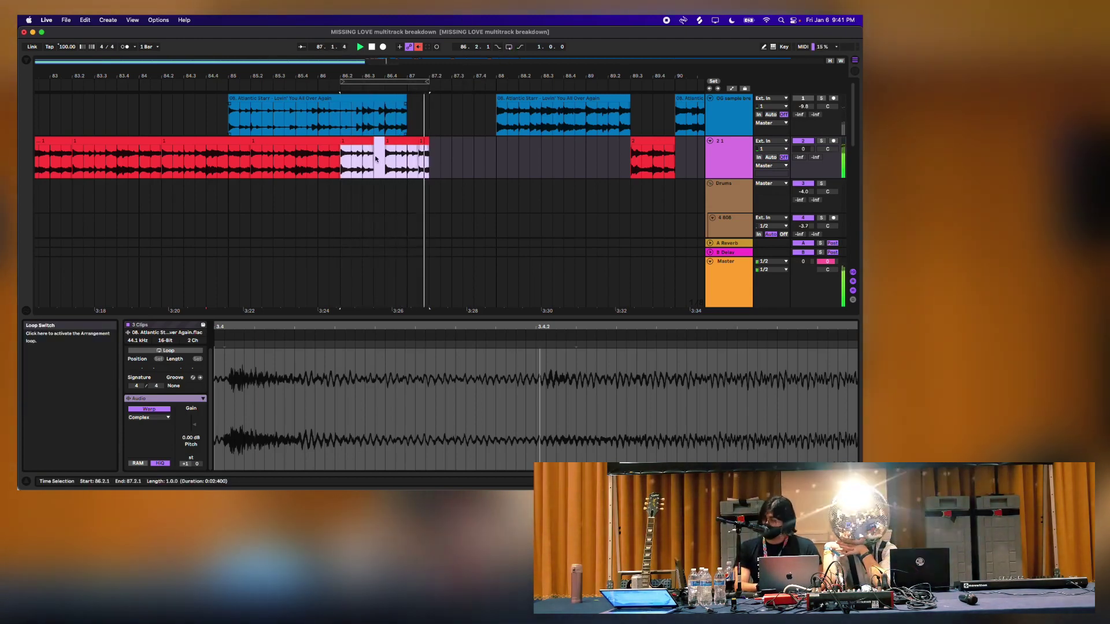
# Stop playback and duplicate the chopped bar from 86.2.1 to 87.2.1 directly after itself
pyautogui.press('space')
pyautogui.moveTo(342, 163); pyautogui.dragTo(435, 163)
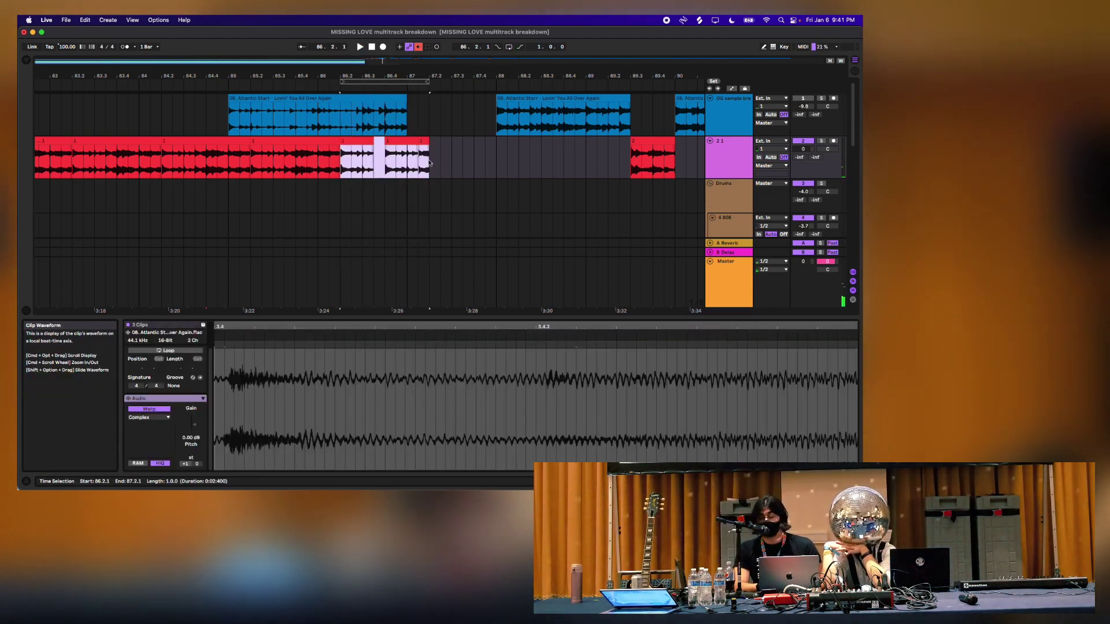
pyautogui.press('super+d')
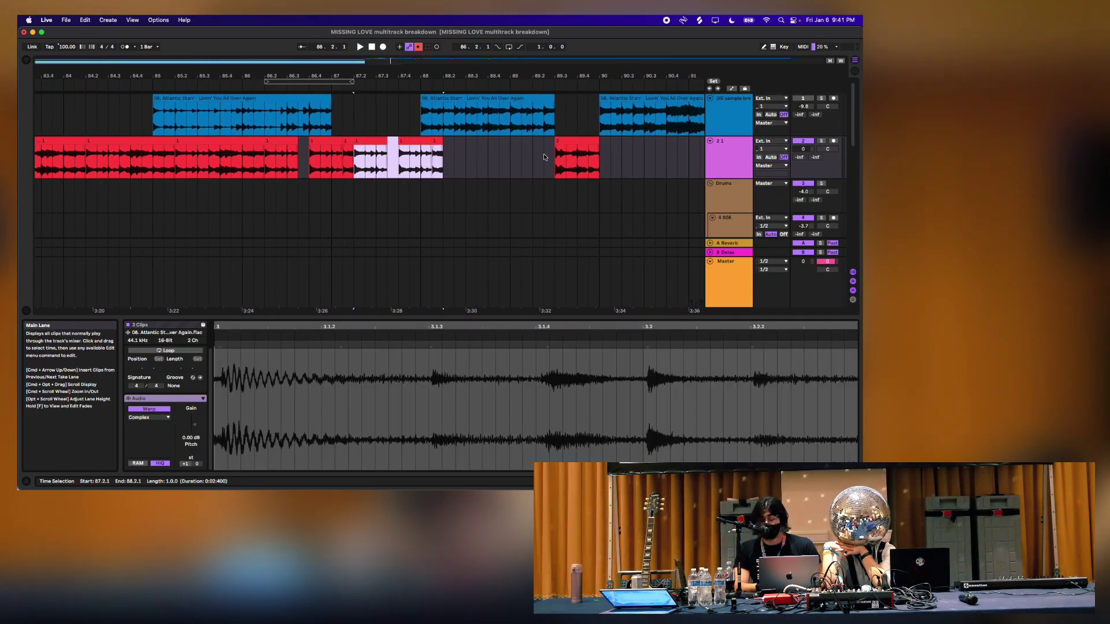
# Delete the last two slice pieces of the duplicated bar and move red slice 2 from 89.3.1 to 87.4.1
pyautogui.click(562, 141)
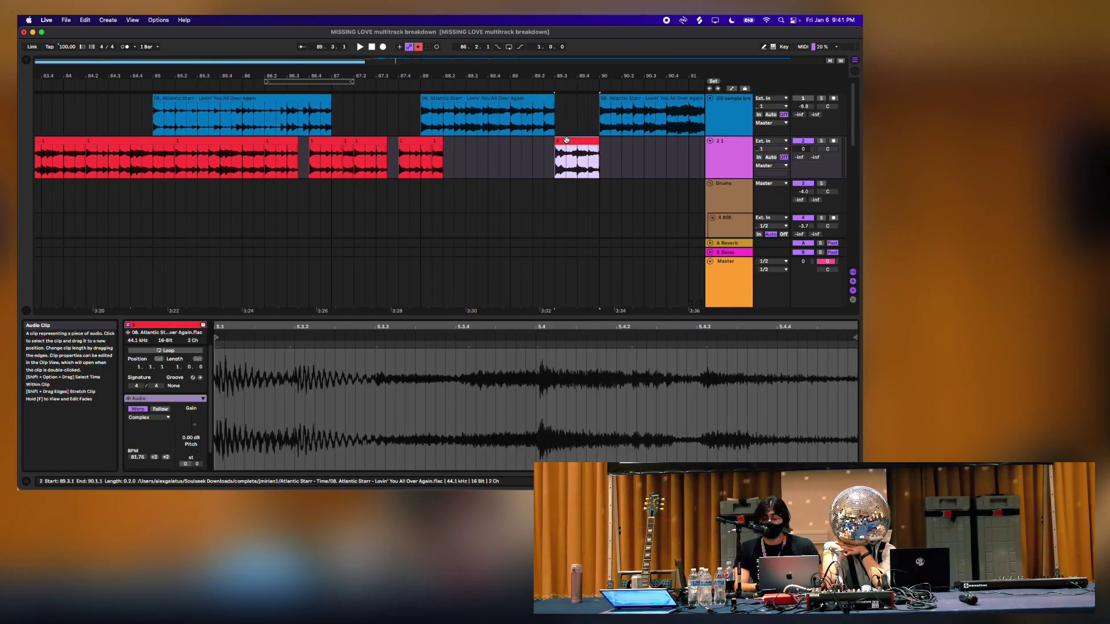
pyautogui.click(439, 141)
pyautogui.press('Delete')
pyautogui.click(419, 142)
pyautogui.press('Delete')
pyautogui.moveTo(568, 162); pyautogui.dragTo(414, 160)
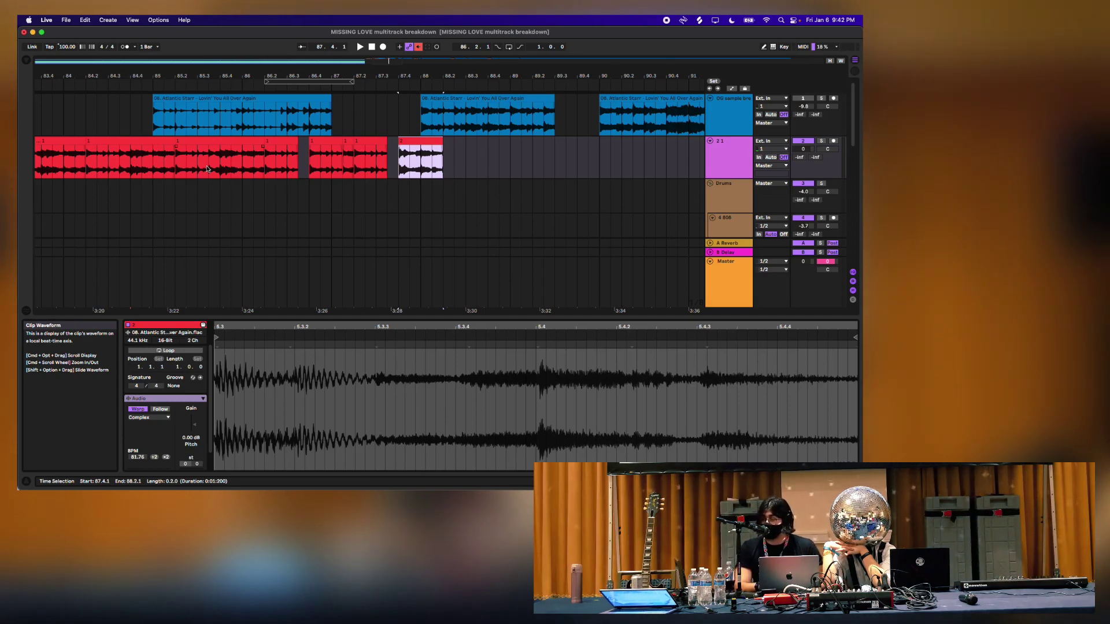
# Play the chopped pattern, loop it from 86.2.1 to 88.2.1, and select slice 2 at 87.4.1 to check it
pyautogui.hscroll(-5, 207, 168)
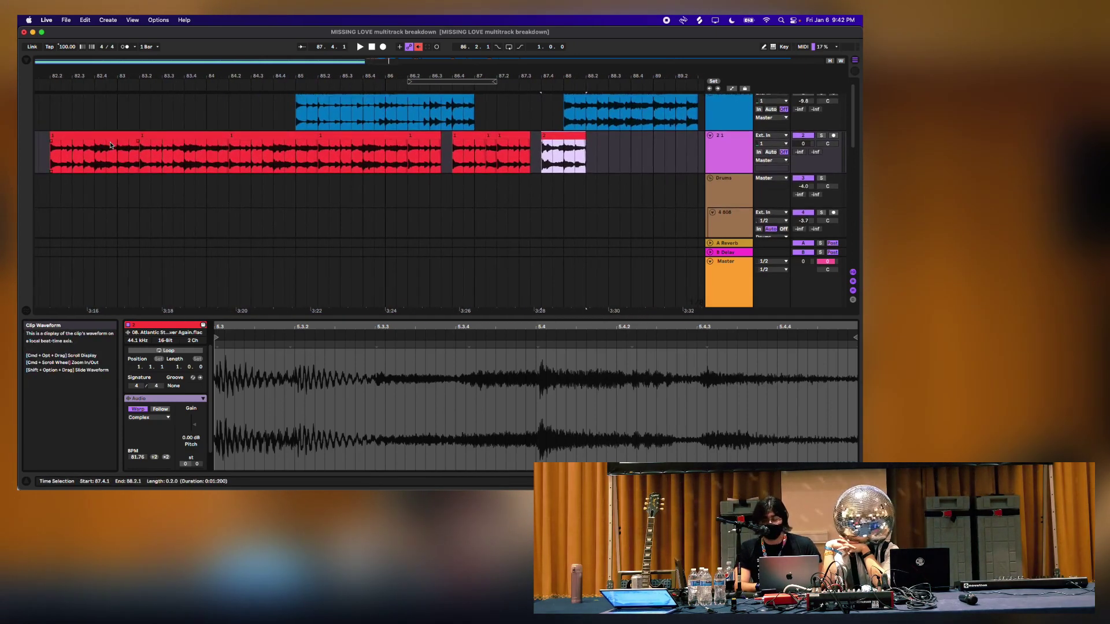
pyautogui.hscroll(-1, 111, 146)
pyautogui.scroll(1, 111, 145)
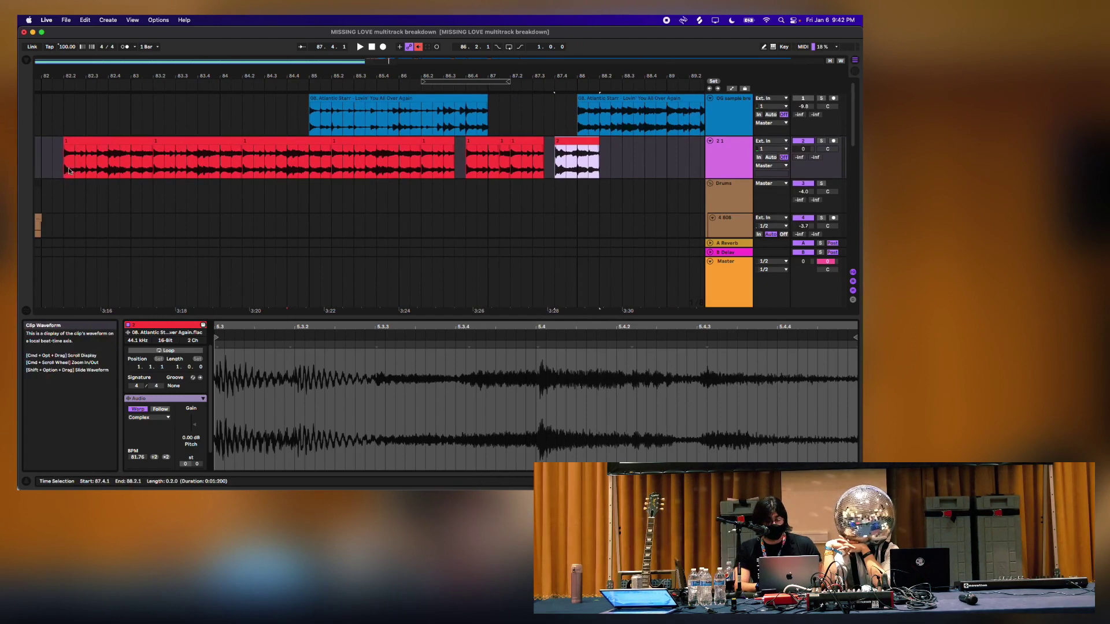
pyautogui.click(423, 168)
pyautogui.press('space')
pyautogui.moveTo(425, 167); pyautogui.dragTo(601, 162)
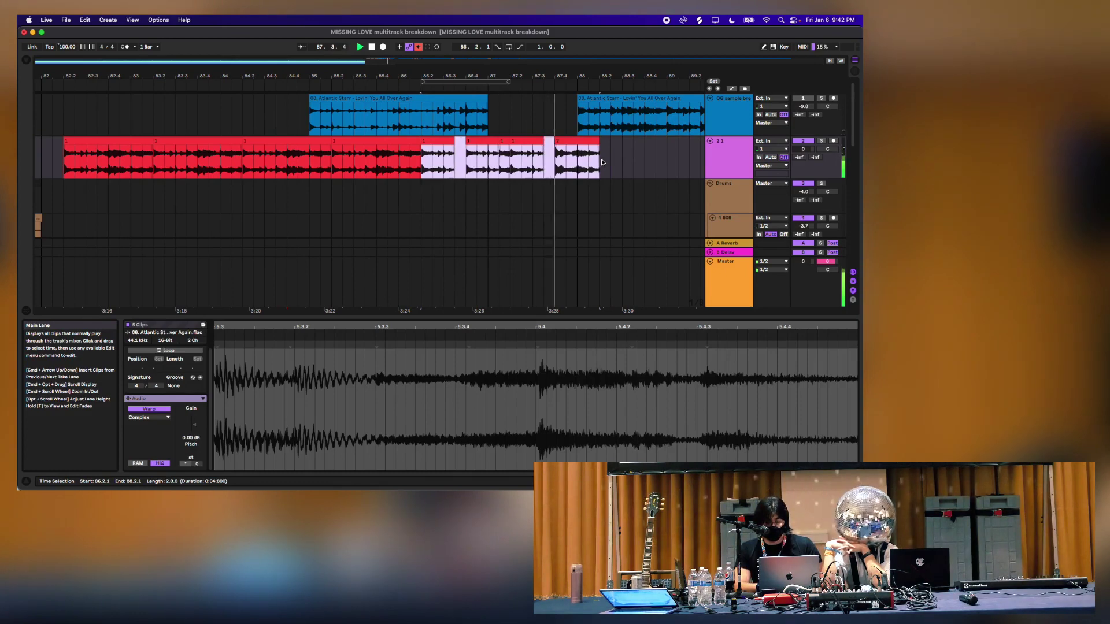
pyautogui.press('super+l')
pyautogui.click(576, 151)
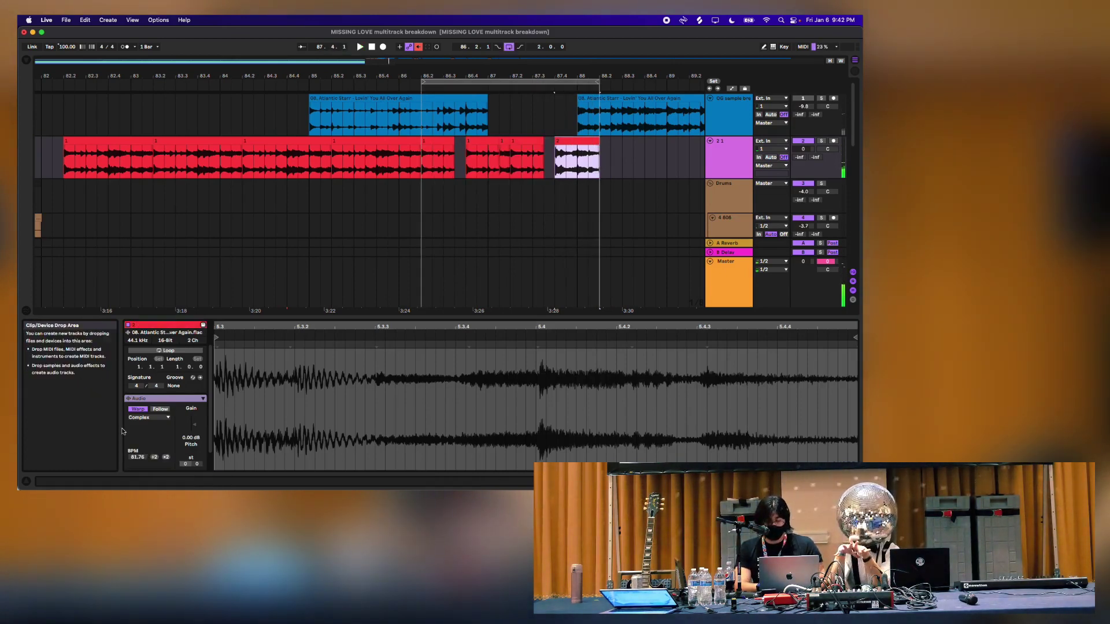
pyautogui.click(421, 169)
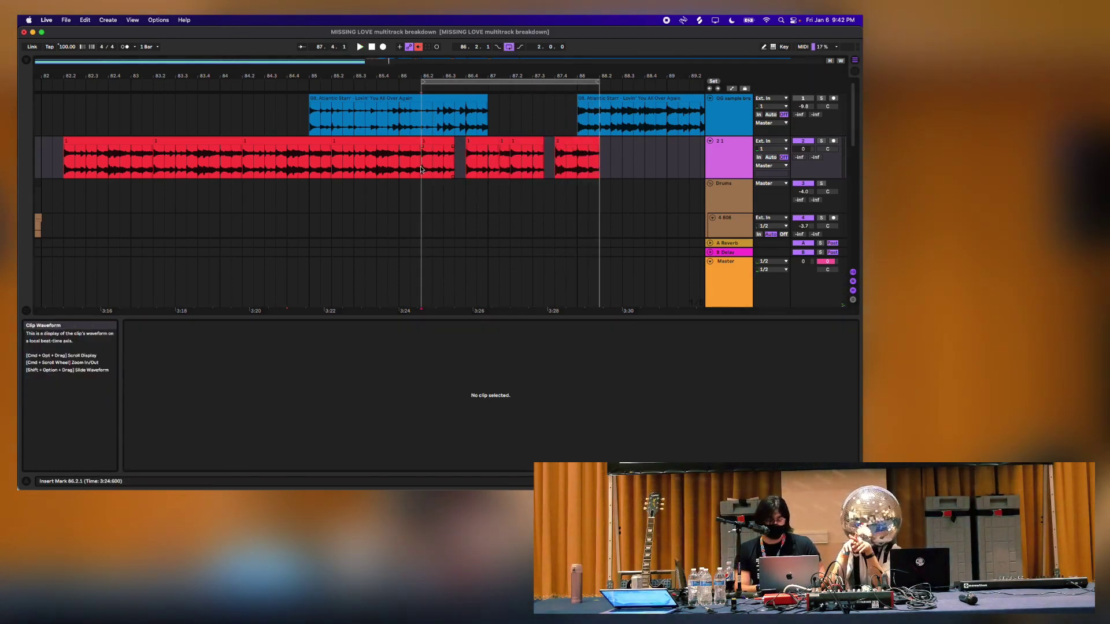
# Select all remaining red slices from 89.1.1 onward on the track below the OG sample and transpose them up by 1 semitone
pyautogui.moveTo(392, 74); pyautogui.dragTo(457, 63)
pyautogui.moveTo(388, 60); pyautogui.dragTo(386, 61)
pyautogui.moveTo(577, 76); pyautogui.dragTo(315, 76)
pyautogui.click(332, 140)
pyautogui.moveTo(332, 142); pyautogui.dragTo(569, 168)
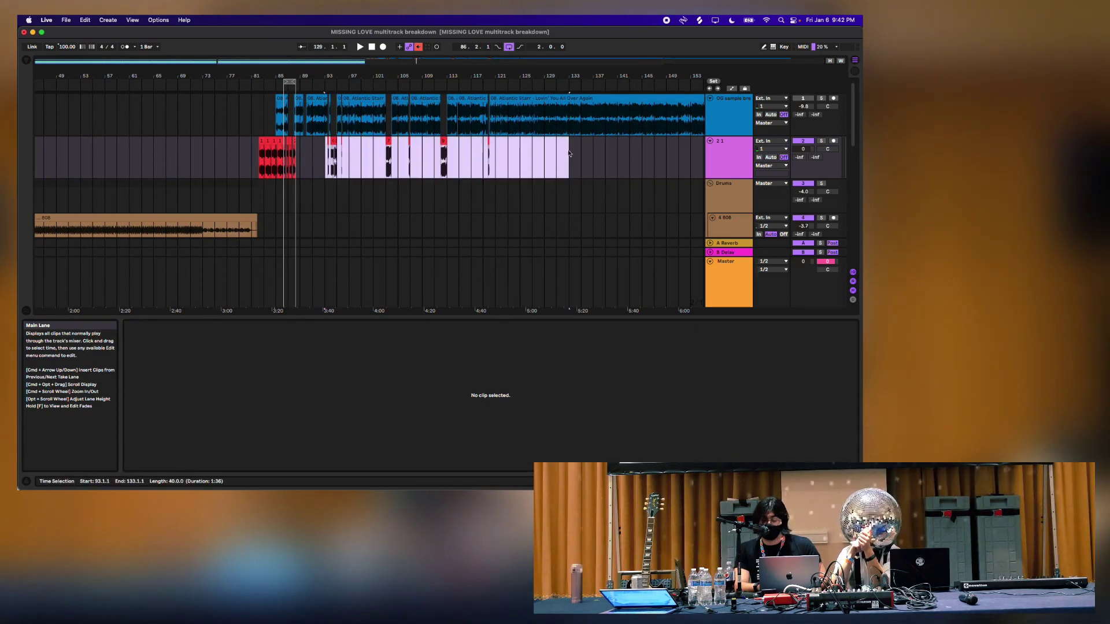
pyautogui.press('Up')
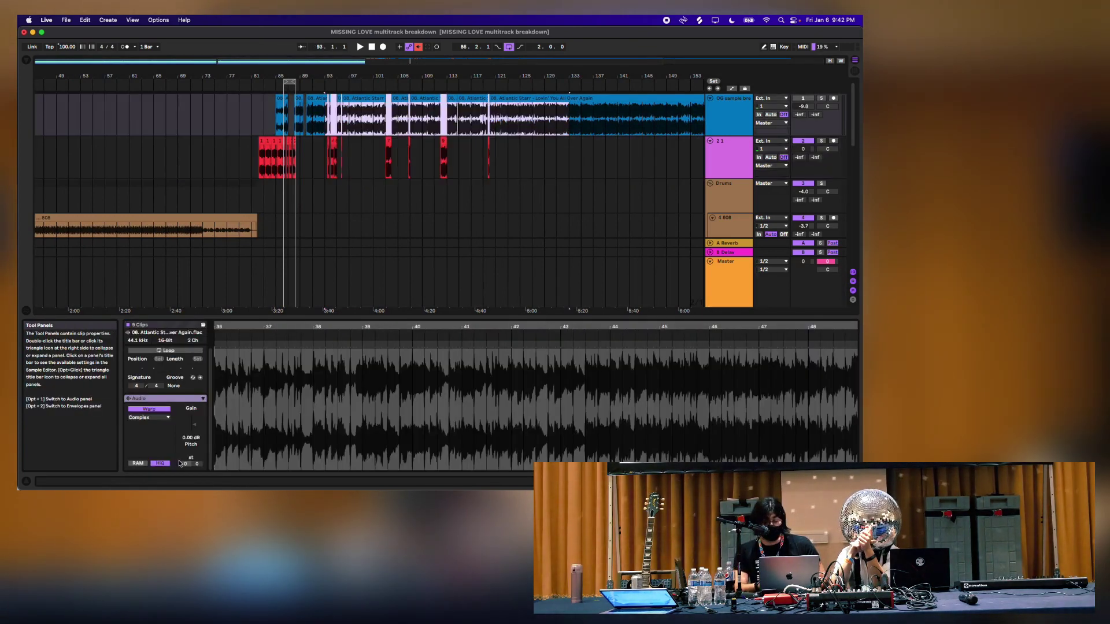
pyautogui.moveTo(300, 164); pyautogui.dragTo(532, 165)
pyautogui.click(187, 465)
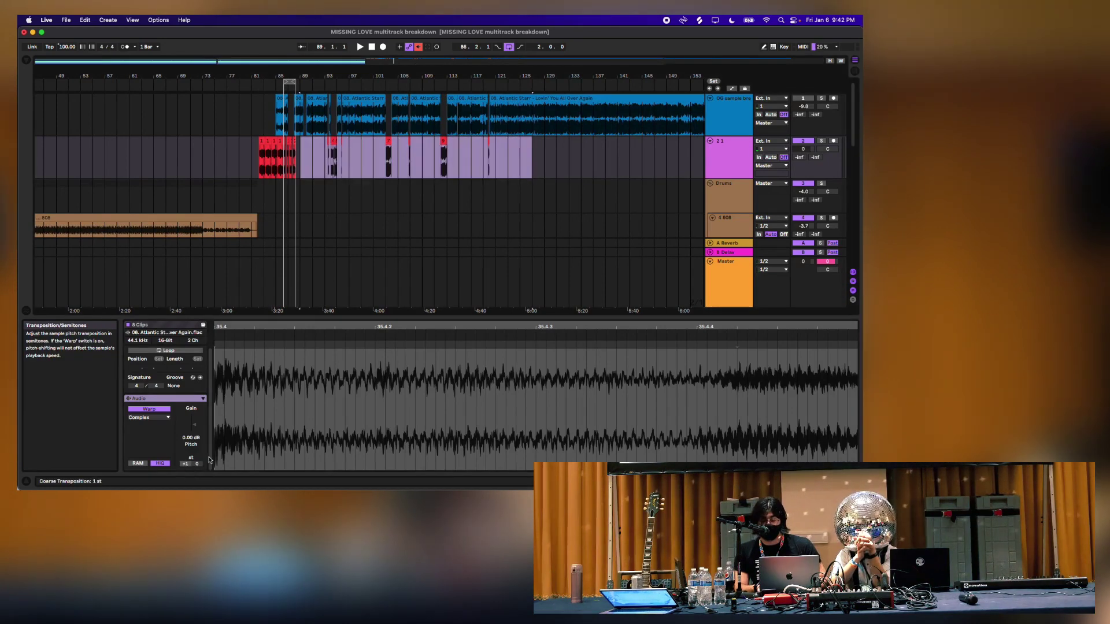
# Duplicate the chopped section from 86.2.1 to 88.2.1 directly after itself, then switch off the loop and play the copy
pyautogui.click(313, 197)
pyautogui.moveTo(366, 60); pyautogui.dragTo(384, 60)
pyautogui.moveTo(268, 166); pyautogui.dragTo(312, 166)
pyautogui.press('super+d')
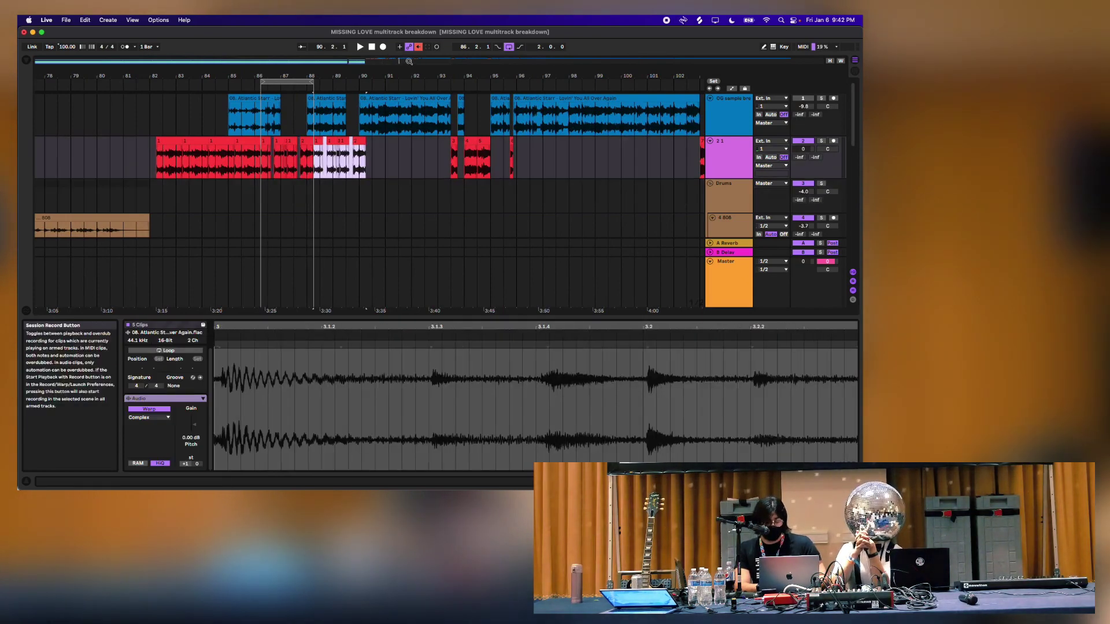
pyautogui.click(507, 47)
pyautogui.press('space')
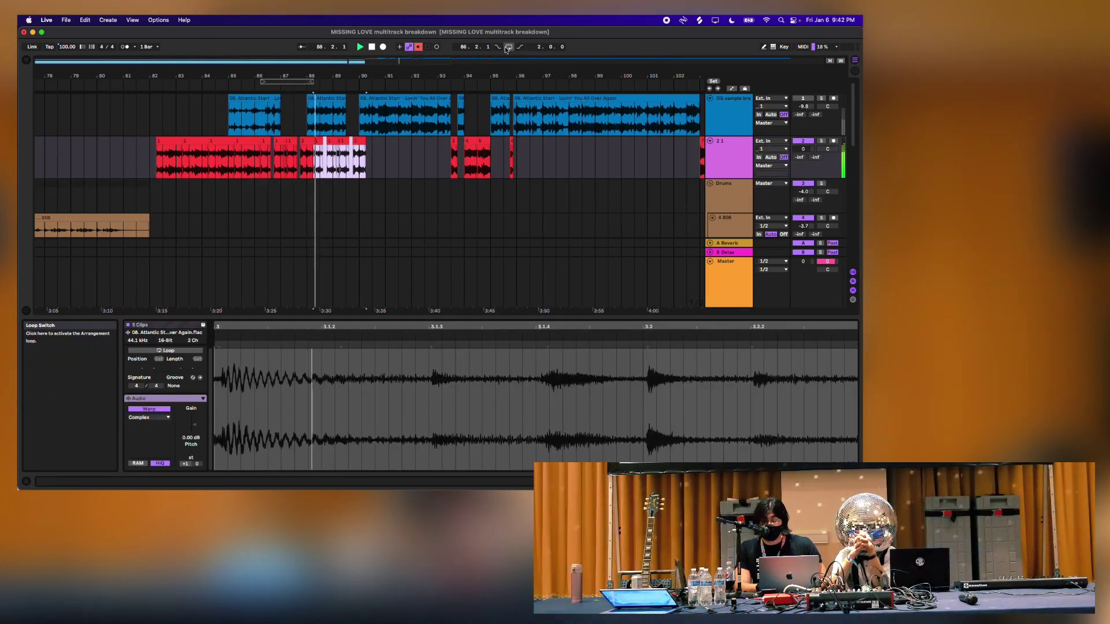
# Replace the copied pattern's ending at 89.3.3 with the short slice 6 from 95.4.1 and play from 89.1.3
pyautogui.moveTo(395, 60); pyautogui.dragTo(461, 160)
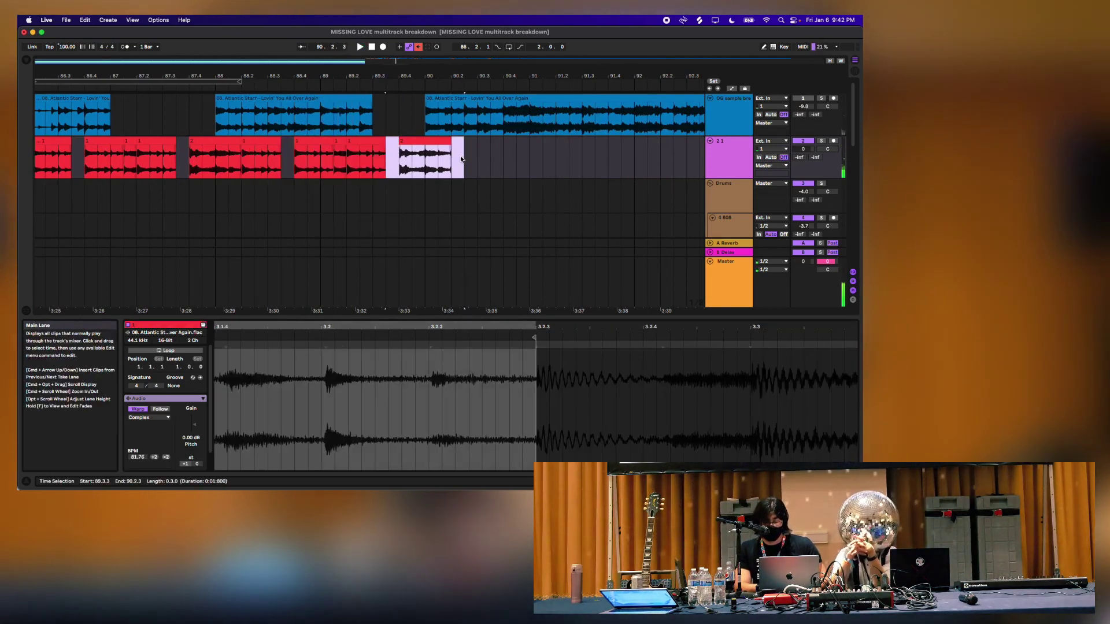
pyautogui.hscroll(12, 461, 160)
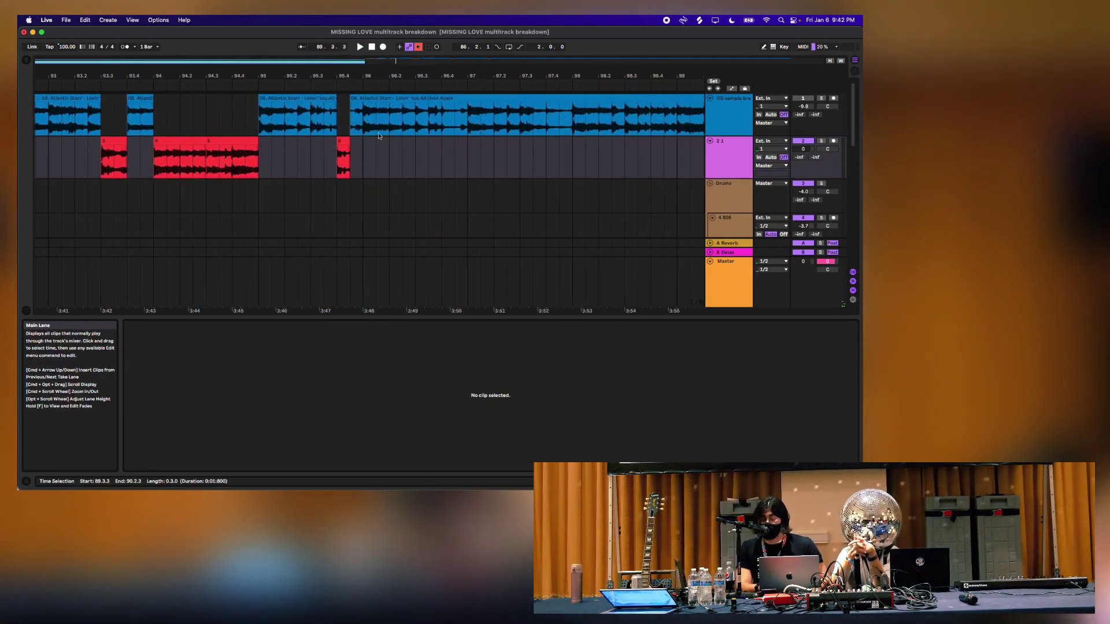
pyautogui.click(346, 141)
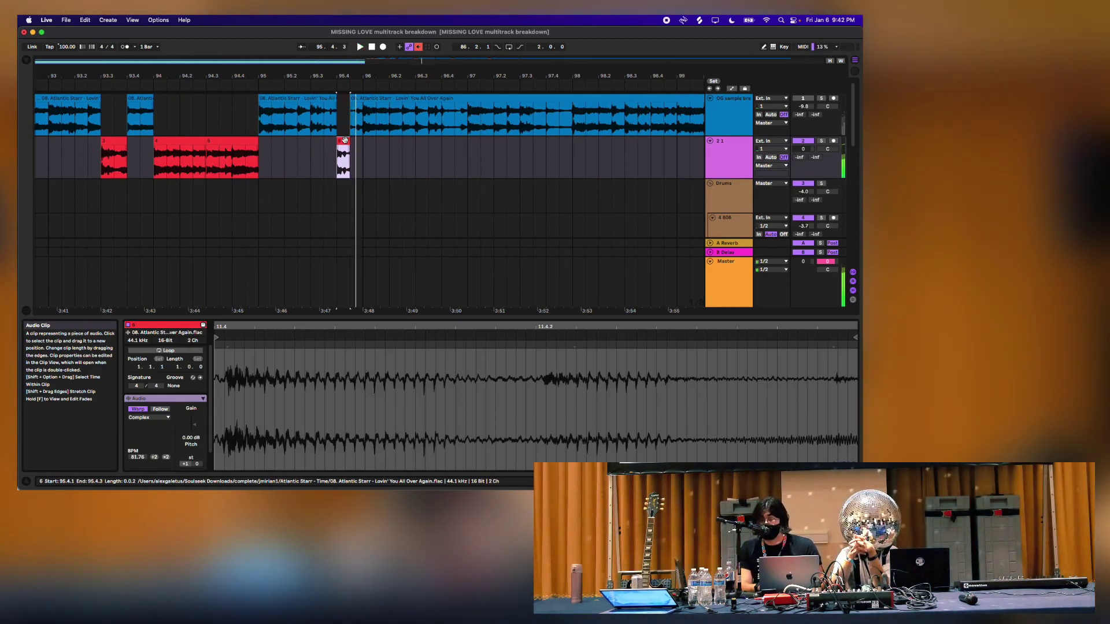
pyautogui.hscroll(-10, 393, 152)
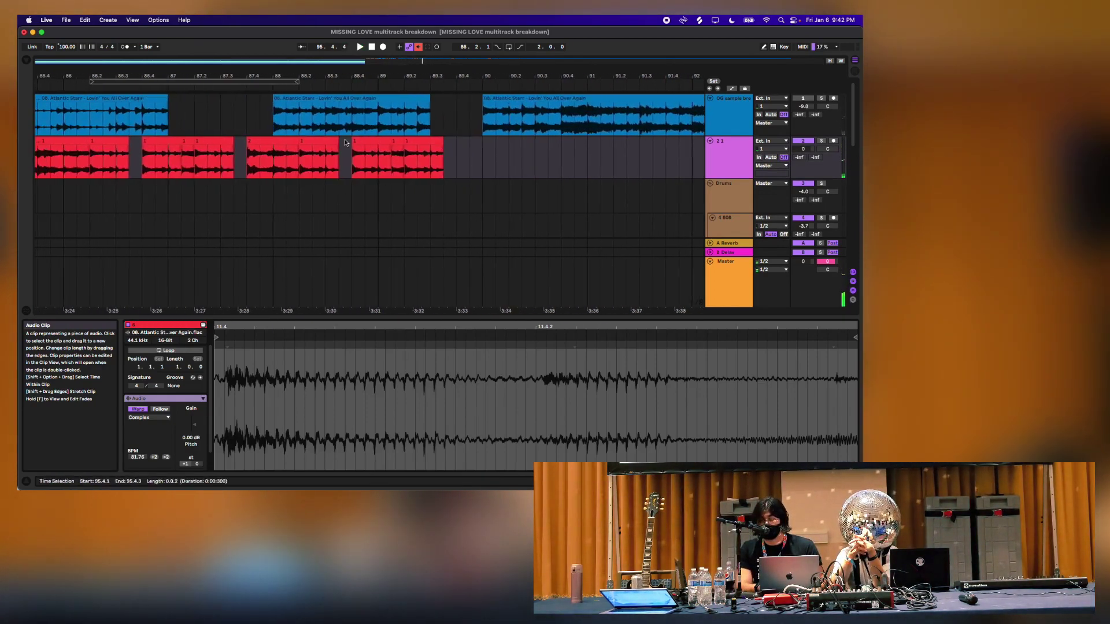
pyautogui.click(462, 162)
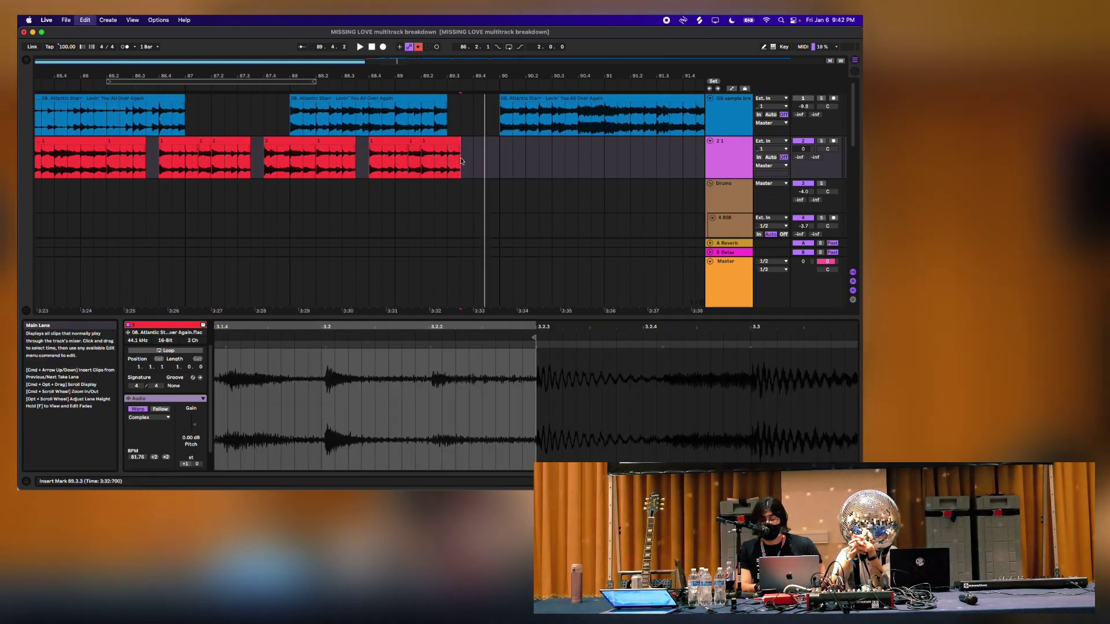
pyautogui.moveTo(462, 162); pyautogui.dragTo(474, 161)
pyautogui.click(405, 169)
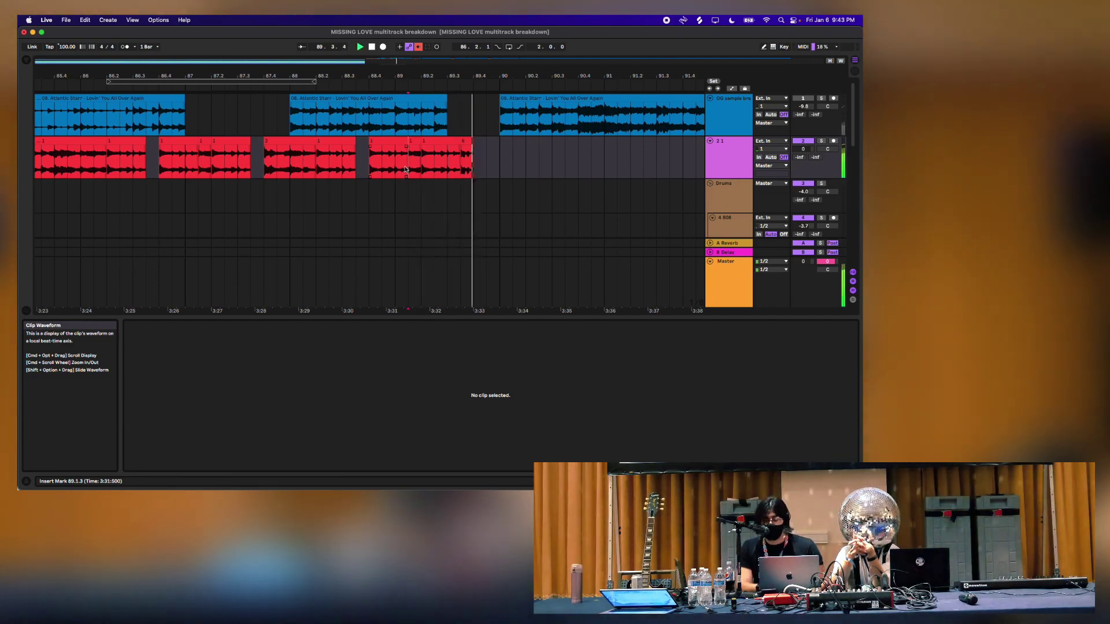
pyautogui.press('space')
# Solo the track with the red slices and audition the slices at 94.3.1, 94.4.1 and 93.3.1
pyautogui.hscroll(15, 405, 170)
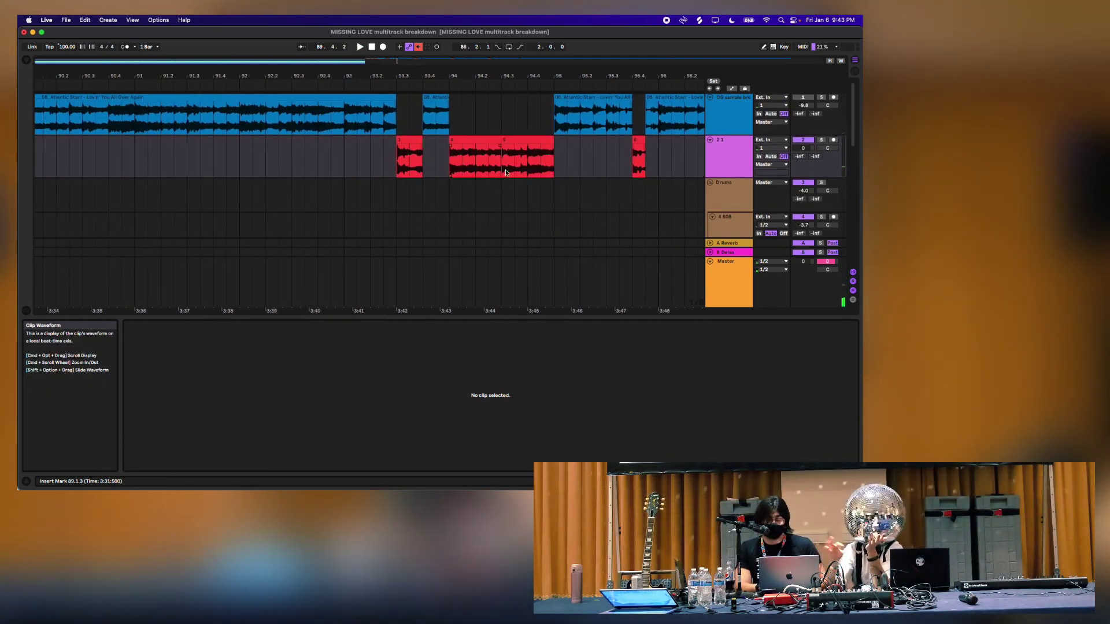
pyautogui.click(506, 171)
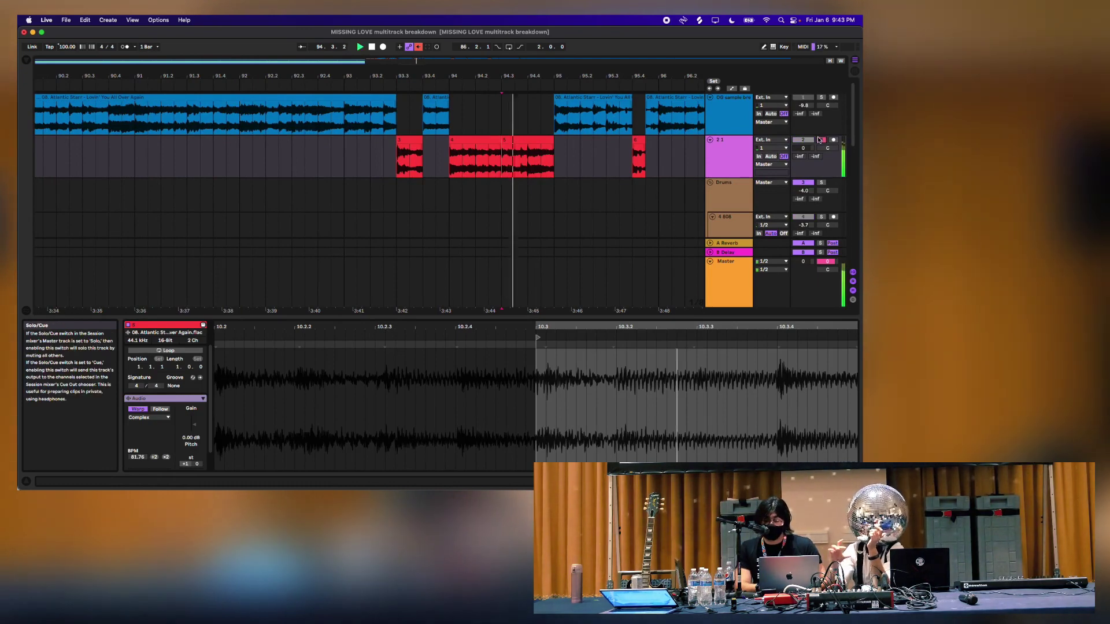
pyautogui.press('space')
pyautogui.moveTo(529, 172); pyautogui.dragTo(553, 172)
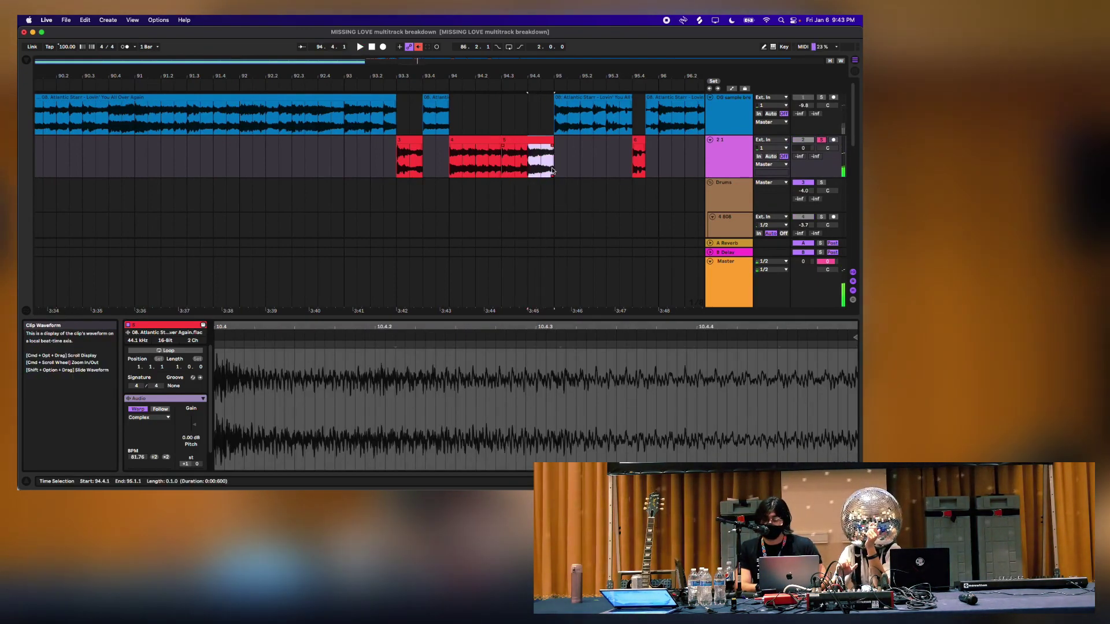
pyautogui.hscroll(-2, 415, 175)
pyautogui.click(464, 155)
pyautogui.hscroll(-10, 464, 154)
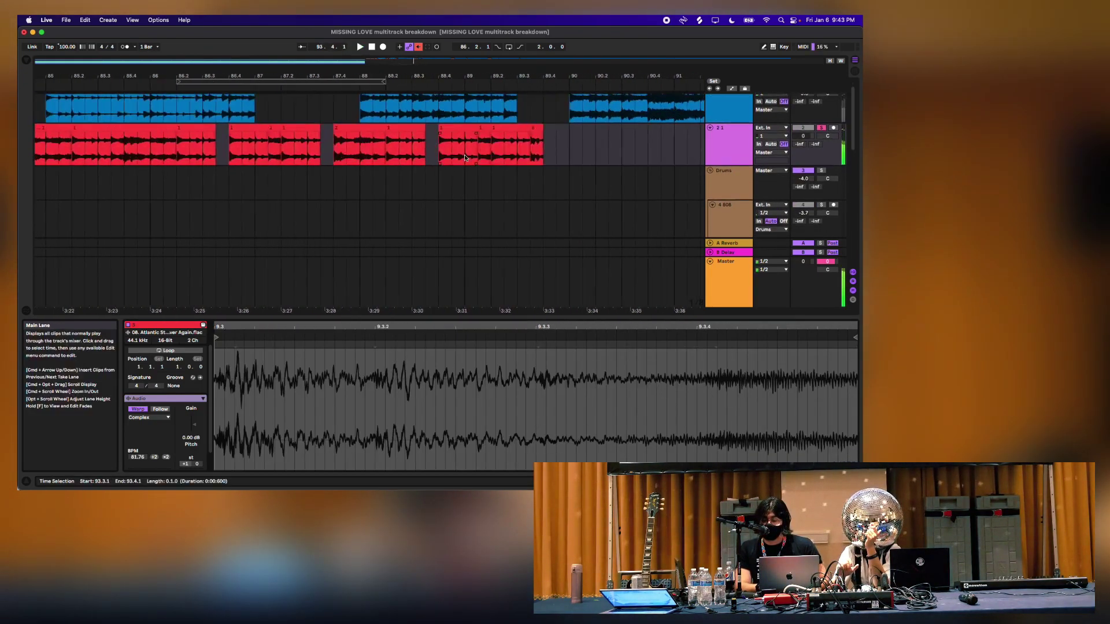
# Audition the remaining separated red slices at 103.1.1, 106.4.1, 112.3.1 and 119.4.1 for a suitable next chop
pyautogui.hscroll(11, 196, 166)
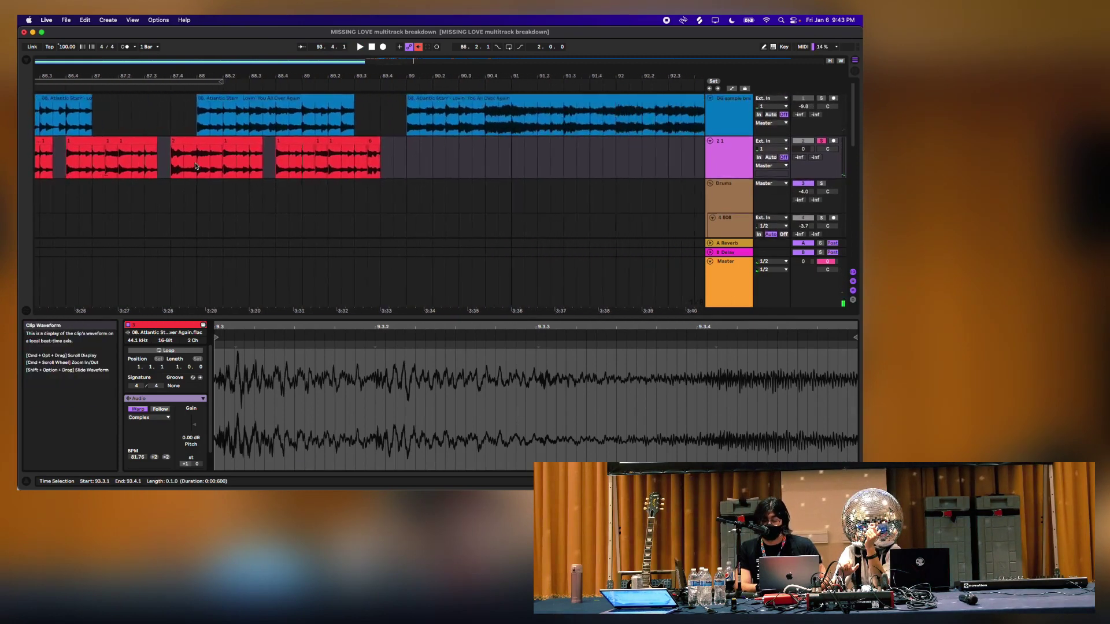
pyautogui.hscroll(2, 196, 166)
pyautogui.scroll(-5, 196, 166)
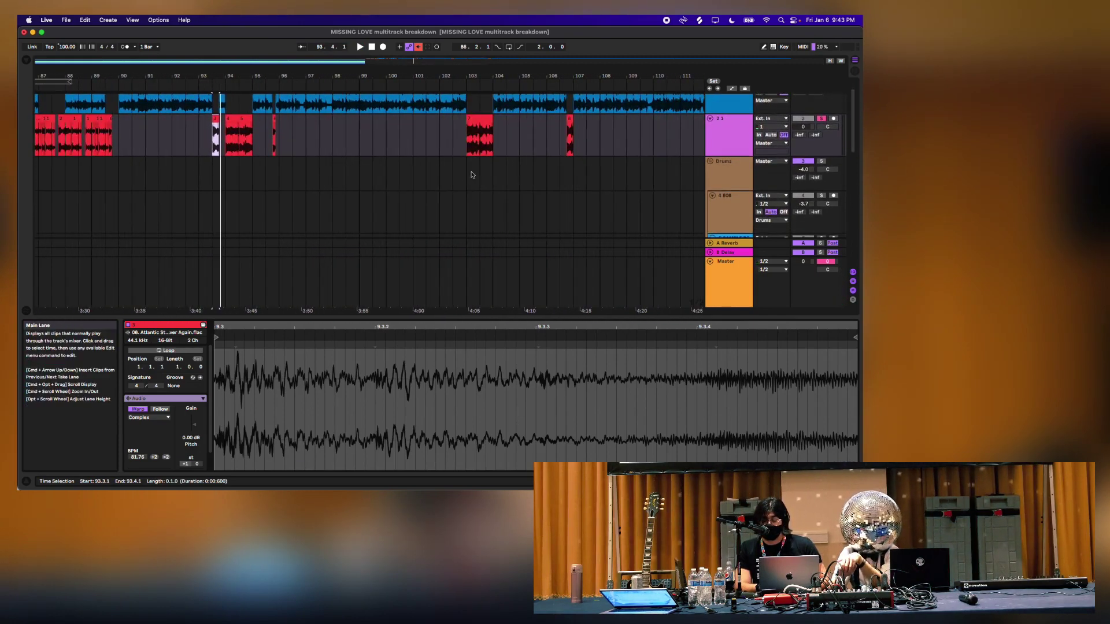
pyautogui.click(469, 147)
pyautogui.press('space')
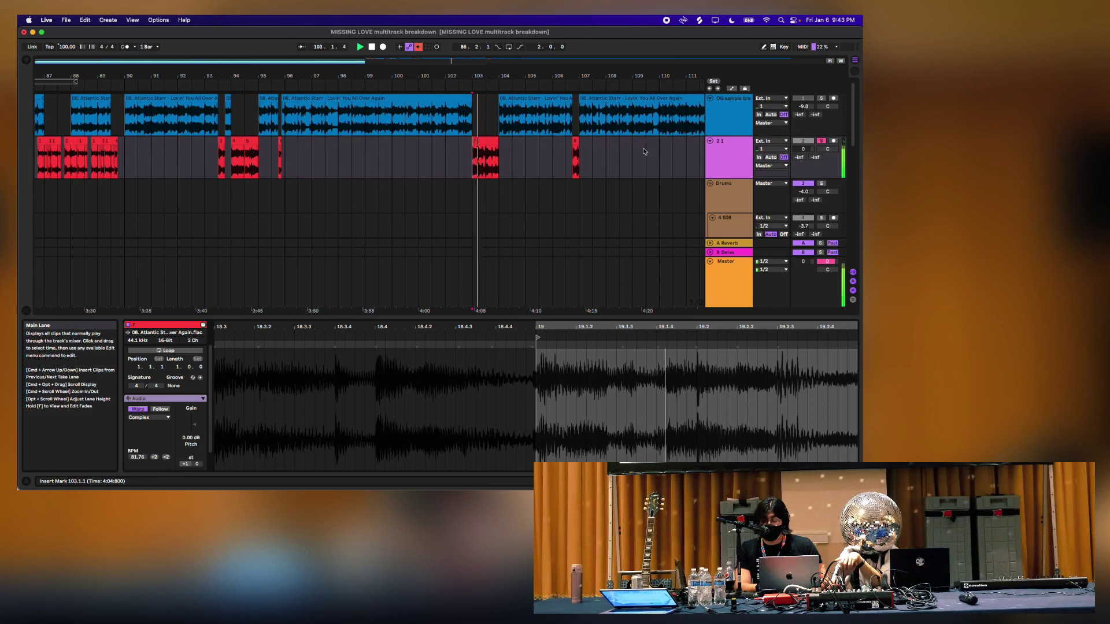
pyautogui.click(573, 161)
pyautogui.hscroll(5, 555, 162)
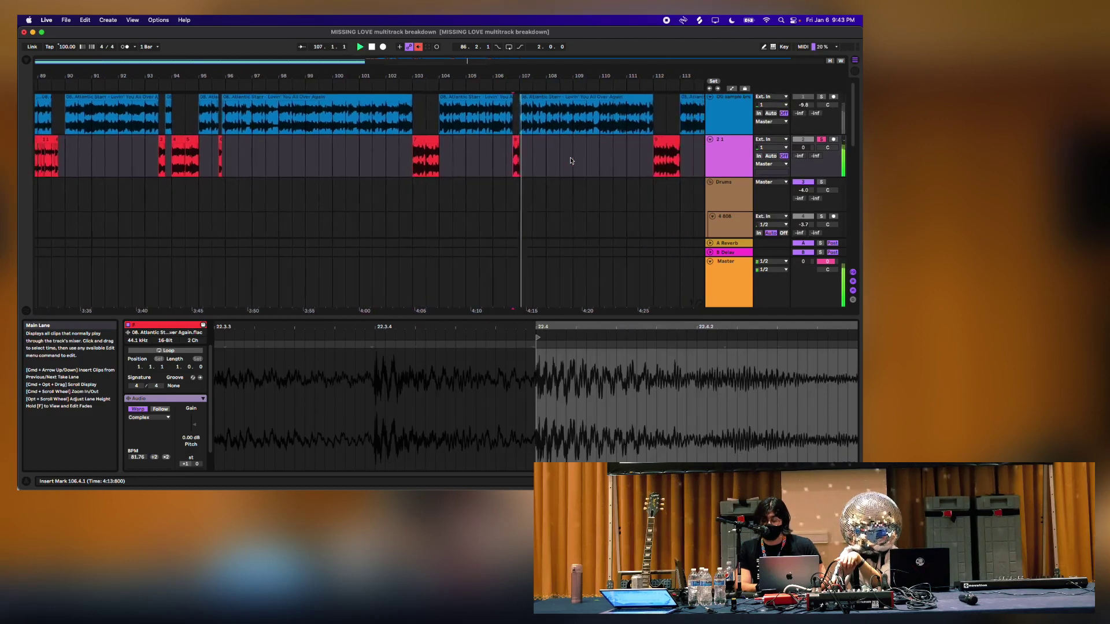
pyautogui.click(547, 164)
pyautogui.hscroll(5, 548, 164)
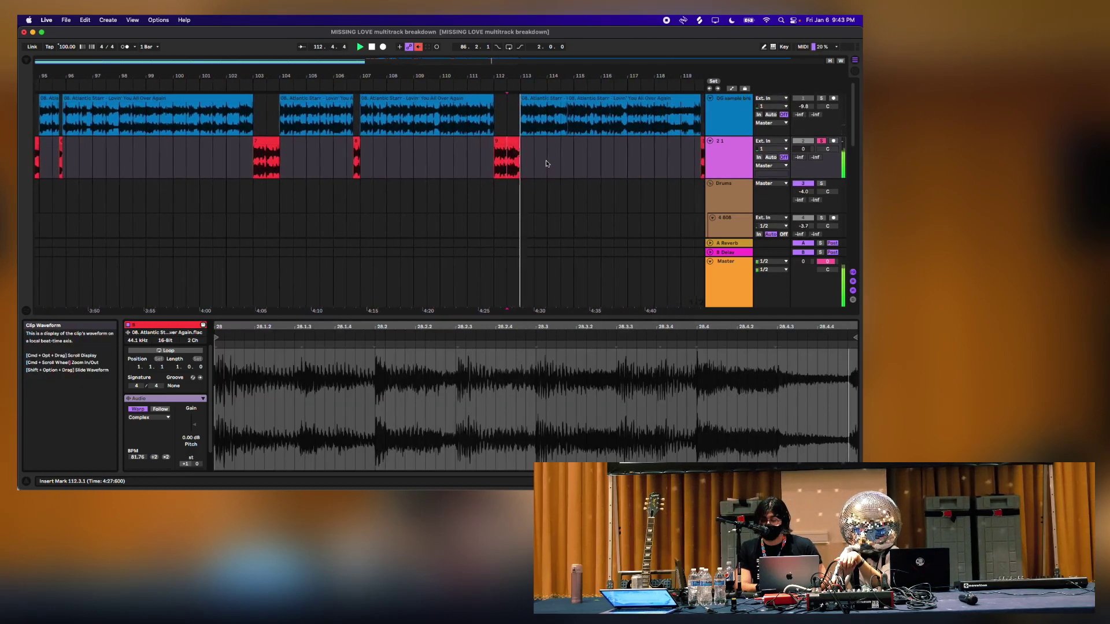
pyautogui.click(561, 161)
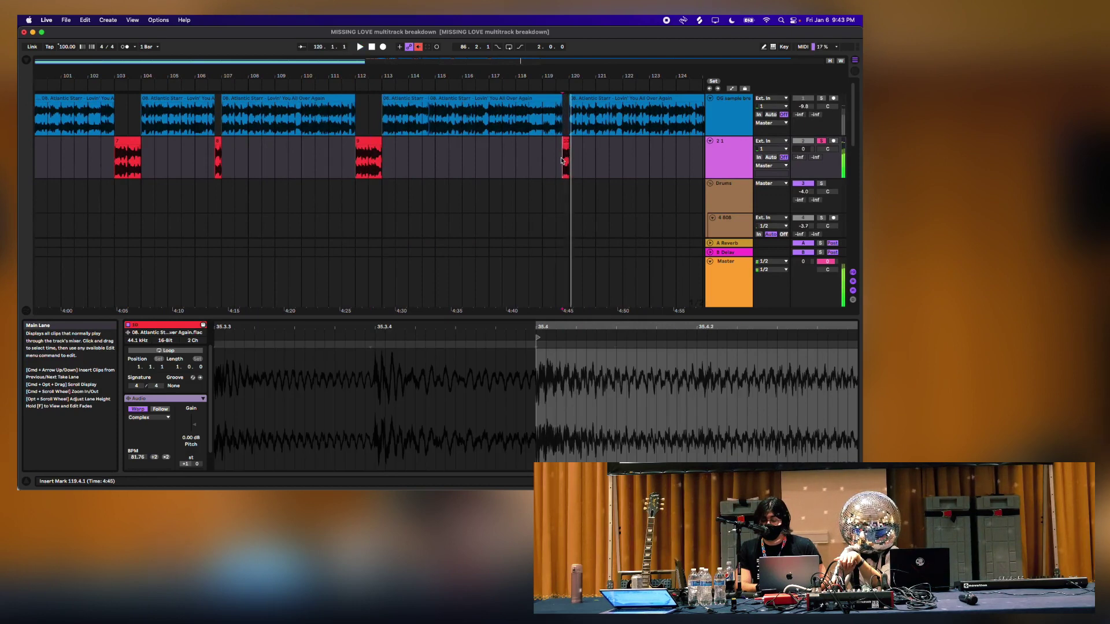
pyautogui.click(566, 141)
pyautogui.hscroll(-10, 566, 142)
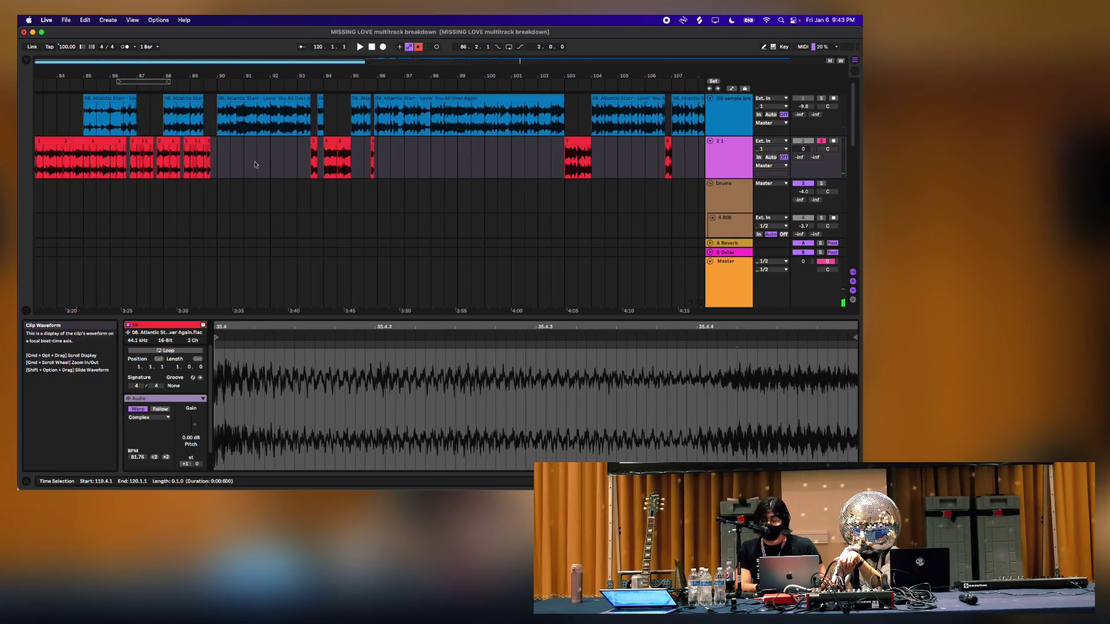
# Replay the end of the chopped pattern from 89.1.3
pyautogui.click(195, 162)
pyautogui.press('space')
pyautogui.moveTo(382, 60); pyautogui.dragTo(382, 63)
pyautogui.press('space')
pyautogui.hscroll(-2, 183, 176)
pyautogui.hscroll(5, 183, 177)
pyautogui.hscroll(-5, 183, 177)
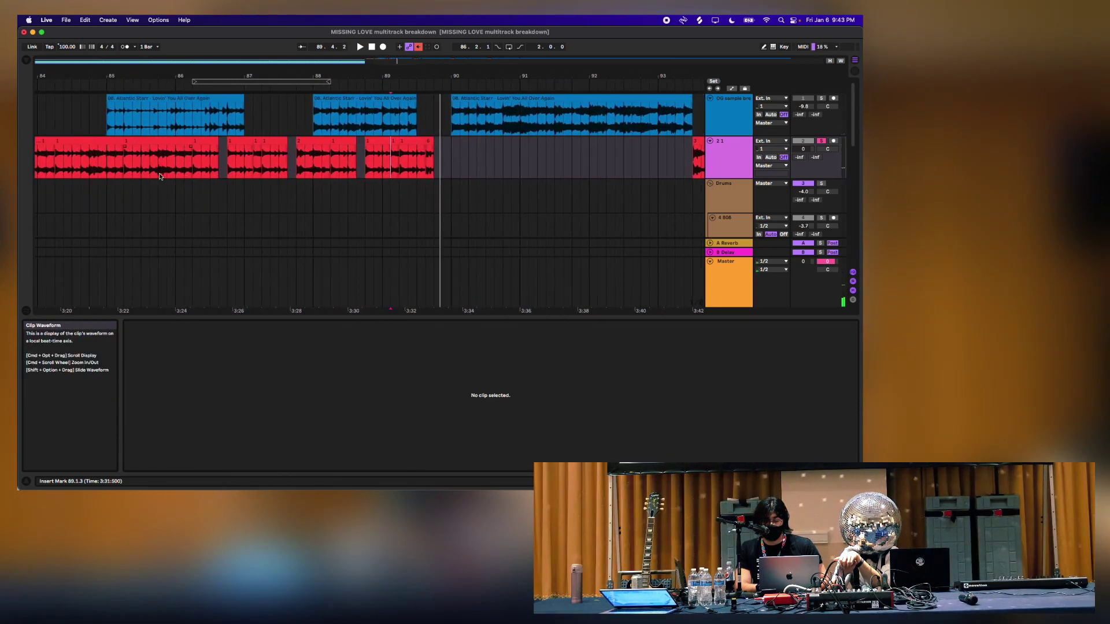
# Audition the slice at 94.1.1, copy it to 89.4.1, and remove the part of the copy beyond 90.1.1
pyautogui.hscroll(5, 171, 175)
pyautogui.click(495, 168)
pyautogui.press('space')
pyautogui.press('space')
pyautogui.click(519, 140)
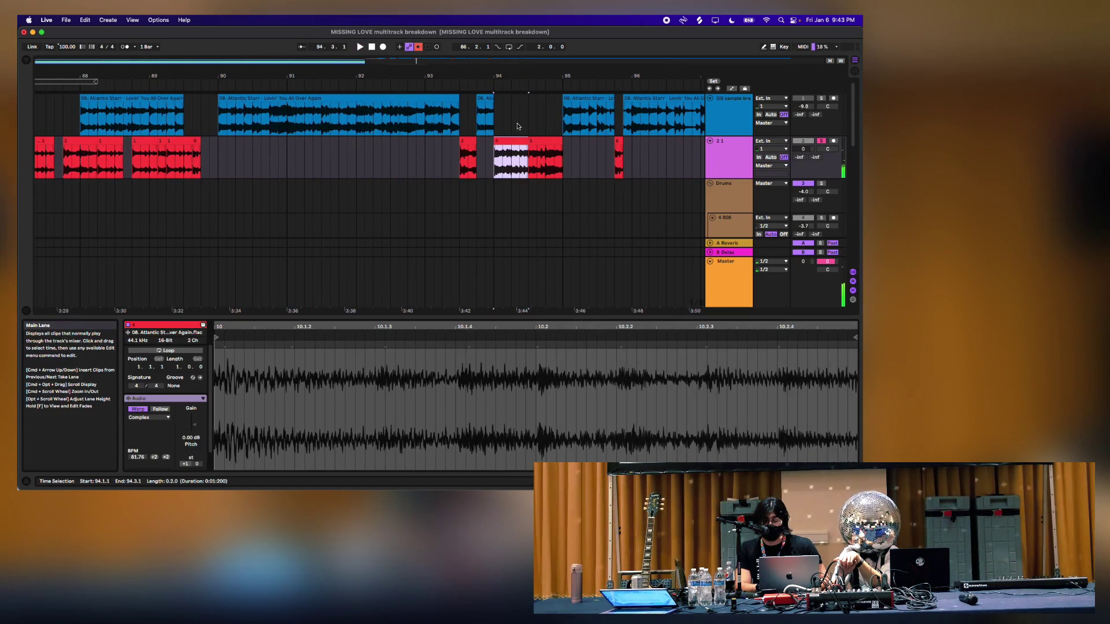
pyautogui.click(200, 209)
pyautogui.click(200, 169)
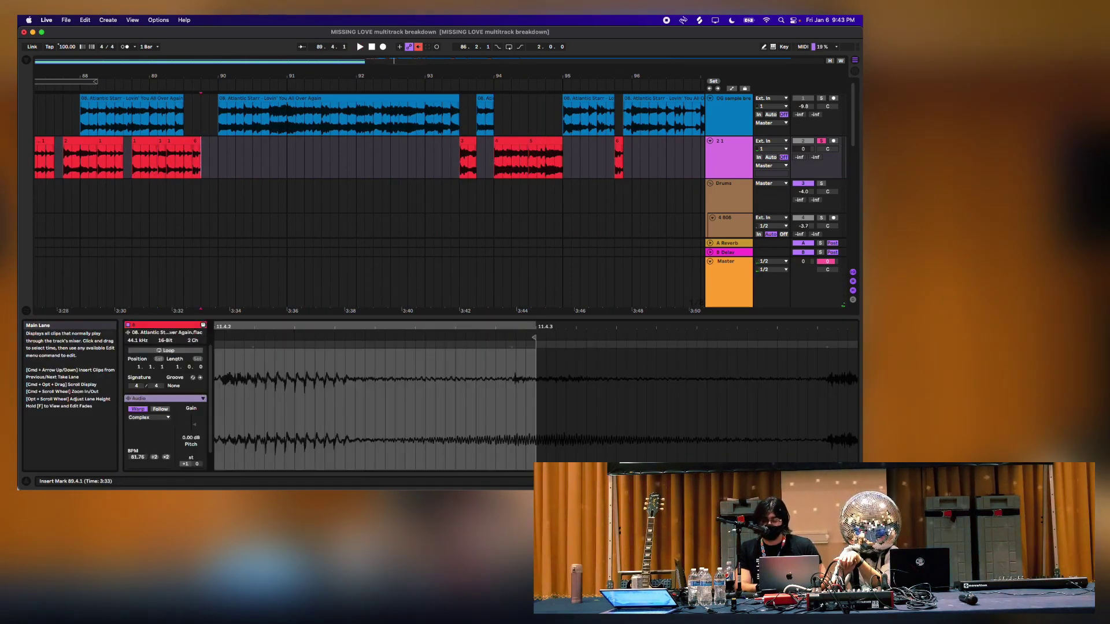
pyautogui.press('super+v')
pyautogui.moveTo(218, 169); pyautogui.dragTo(277, 167)
pyautogui.press('Delete')
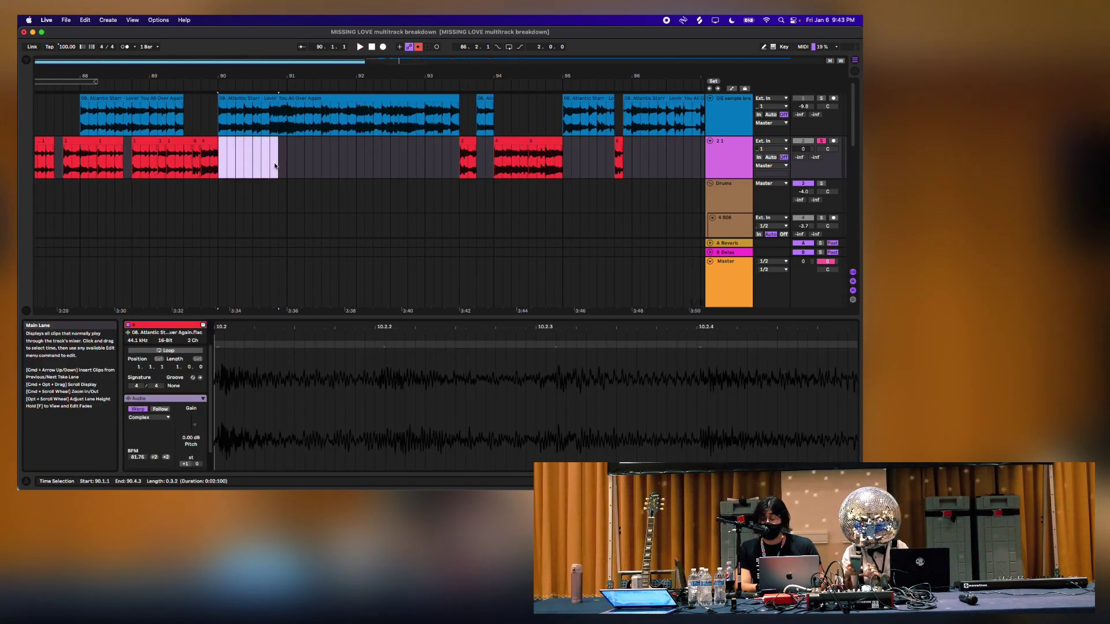
pyautogui.moveTo(200, 166); pyautogui.dragTo(217, 166)
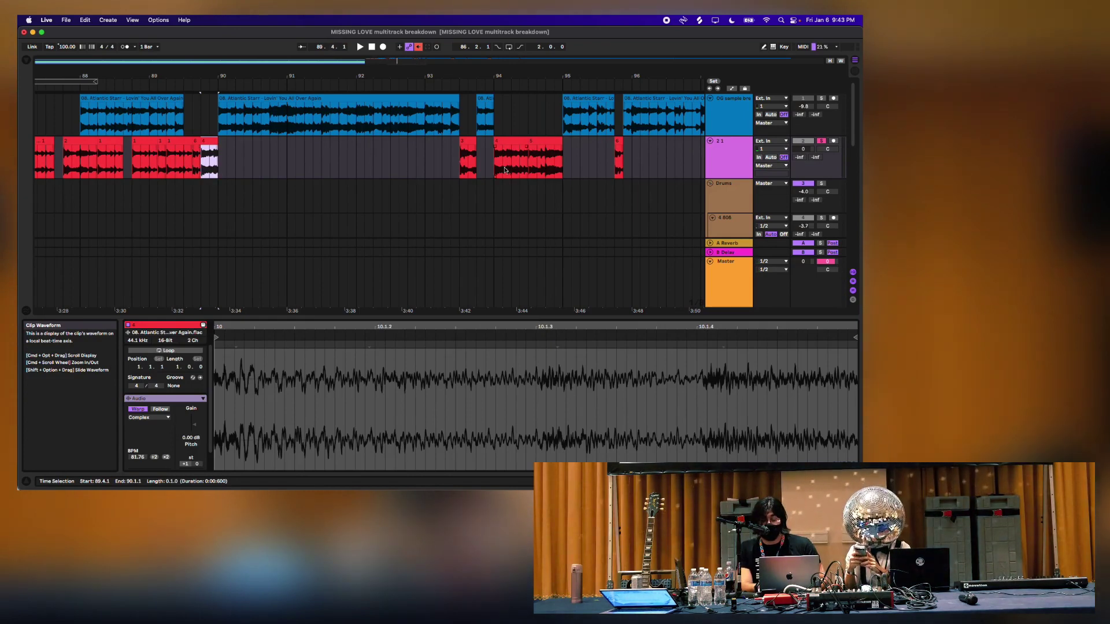
pyautogui.moveTo(508, 168)
pyautogui.mouseDown()
pyautogui.moveTo(527, 164)
pyautogui.moveTo(511, 166)
pyautogui.mouseUp()
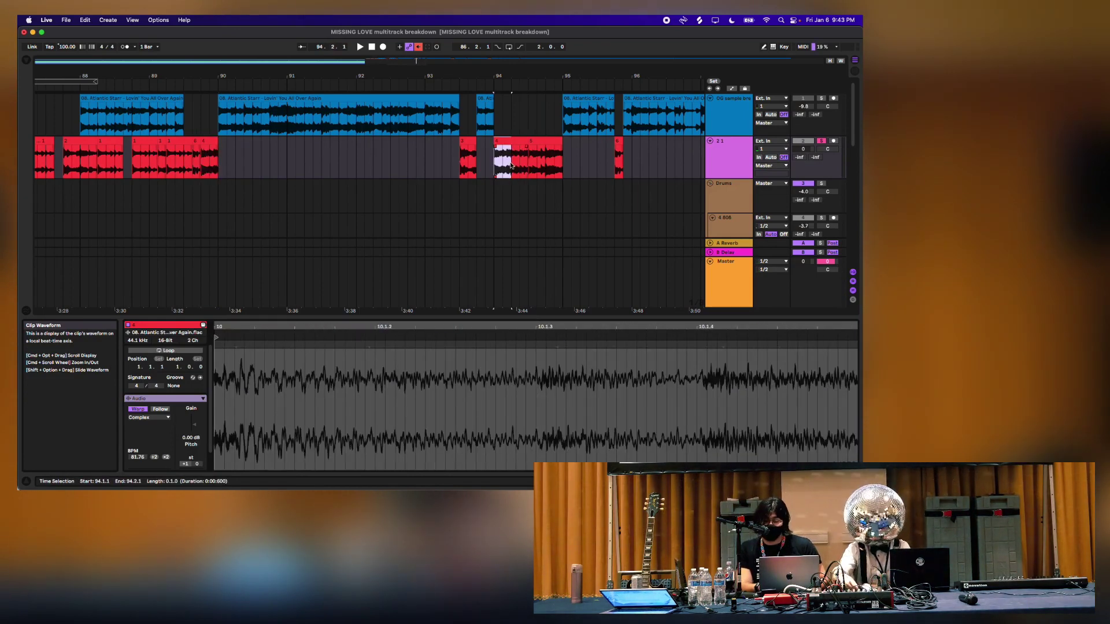
# Select the whole chopped pattern from 82.2.1 to 90.1.1, set it as the loop and play it
pyautogui.hscroll(-5, 383, 182)
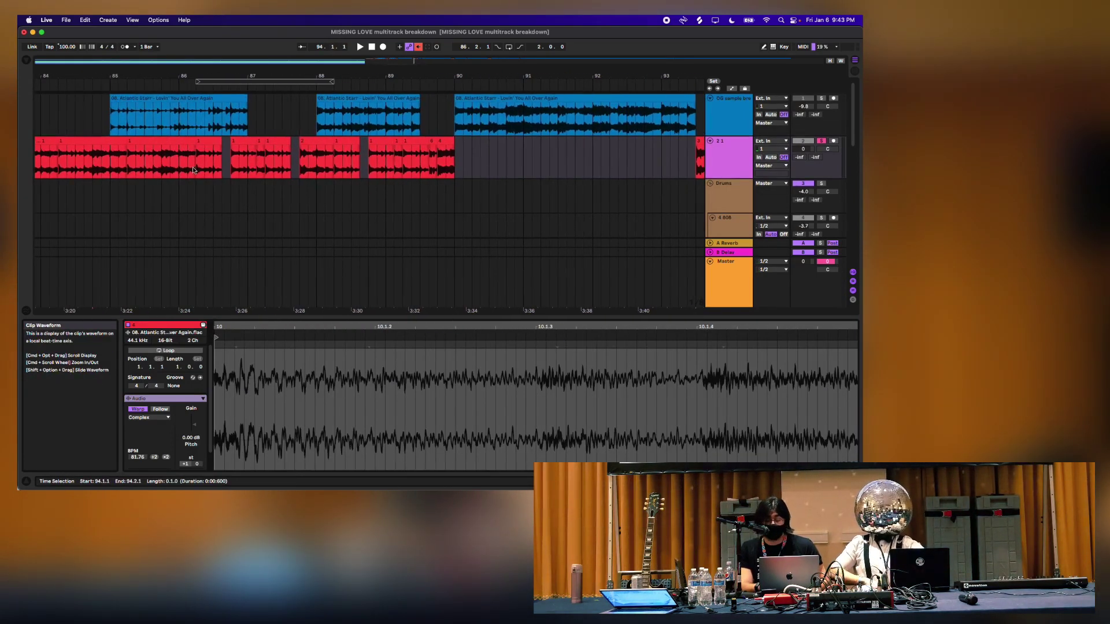
pyautogui.click(196, 169)
pyautogui.keyDown('shift'); pyautogui.click(467, 169); pyautogui.keyUp('shift')
pyautogui.hscroll(-5, 329, 171)
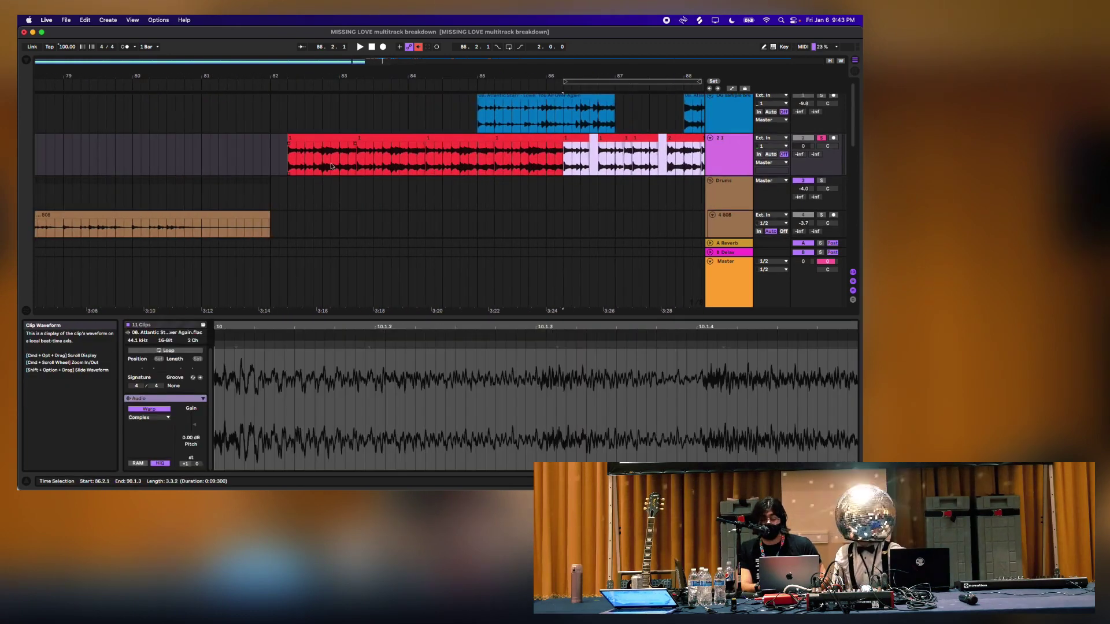
pyautogui.scroll(-5, 331, 173)
pyautogui.moveTo(259, 151); pyautogui.dragTo(566, 150)
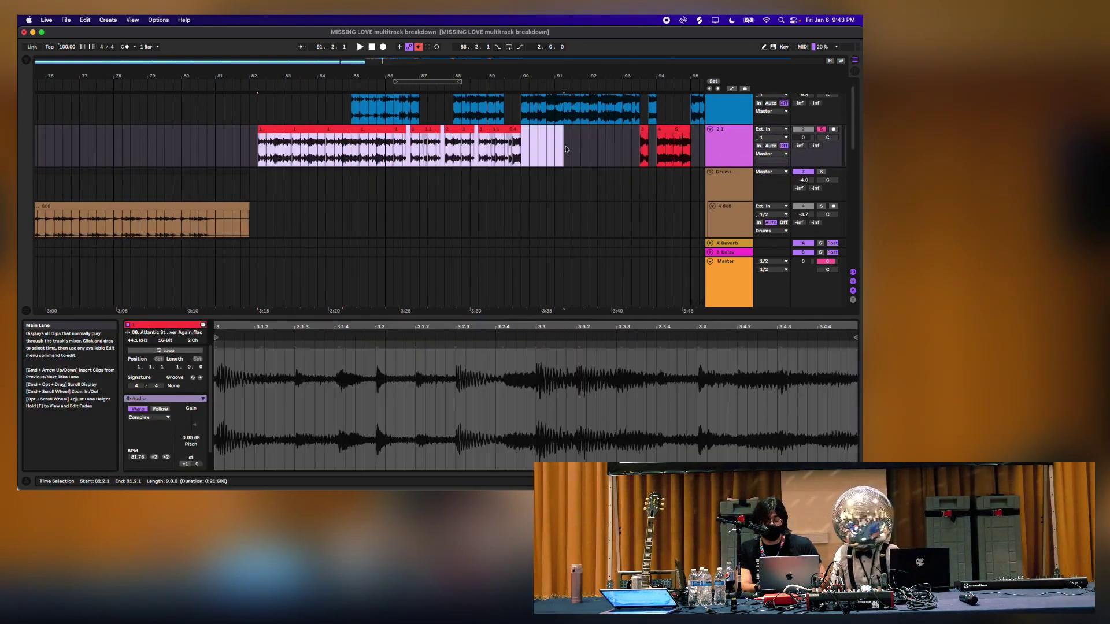
pyautogui.press('super+l')
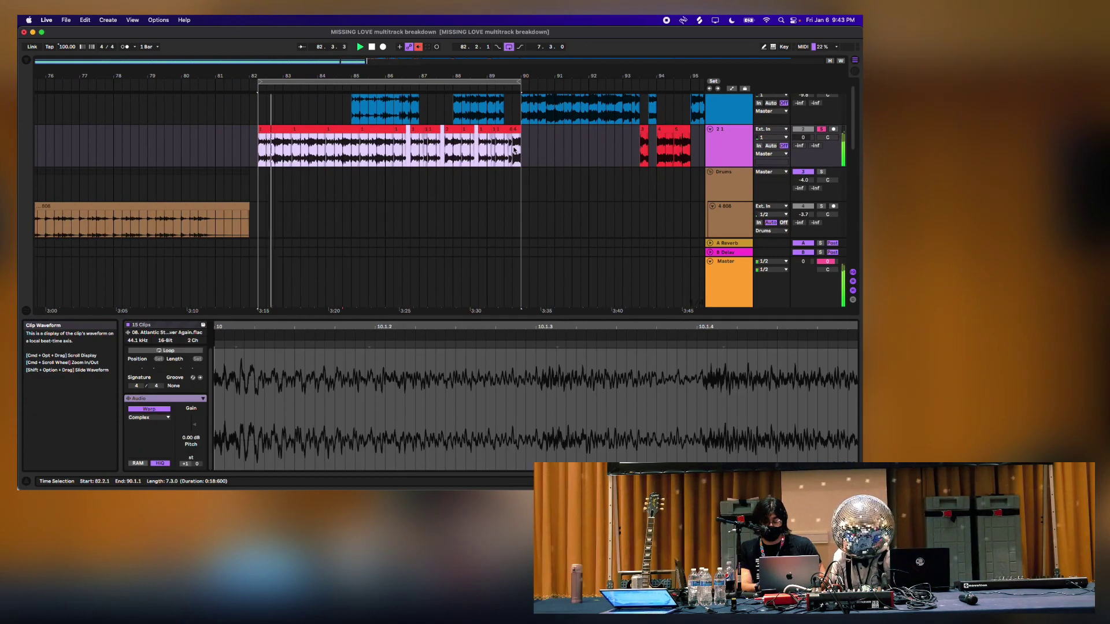
# Show the browser and add an EQ Eight from the EQ & Filters audio effects to the chopped sample track
pyautogui.click(27, 60)
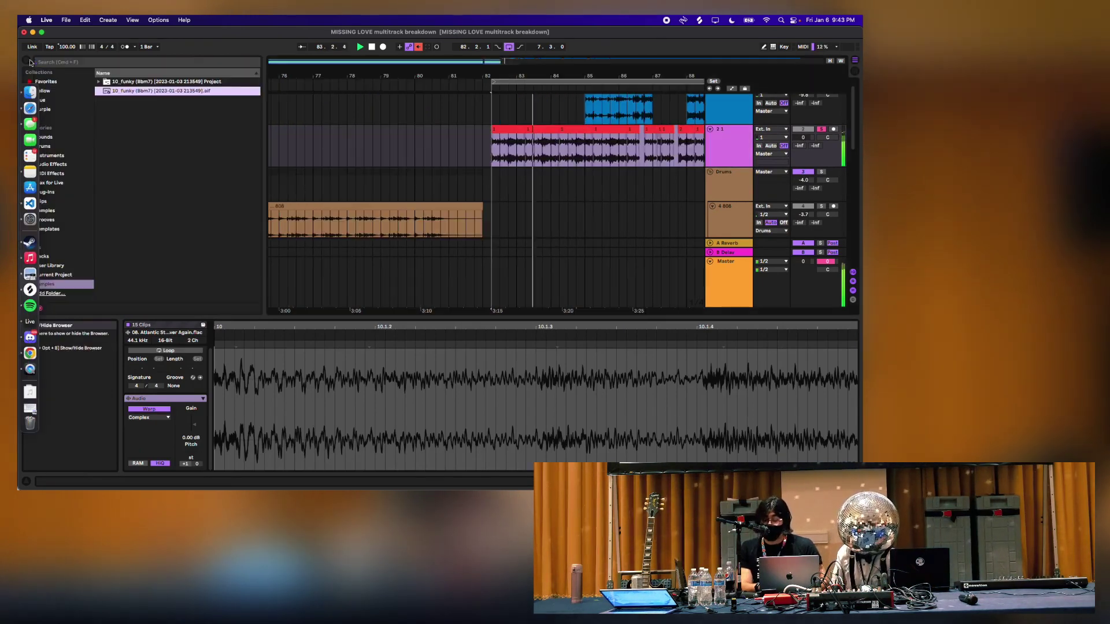
pyautogui.click(53, 165)
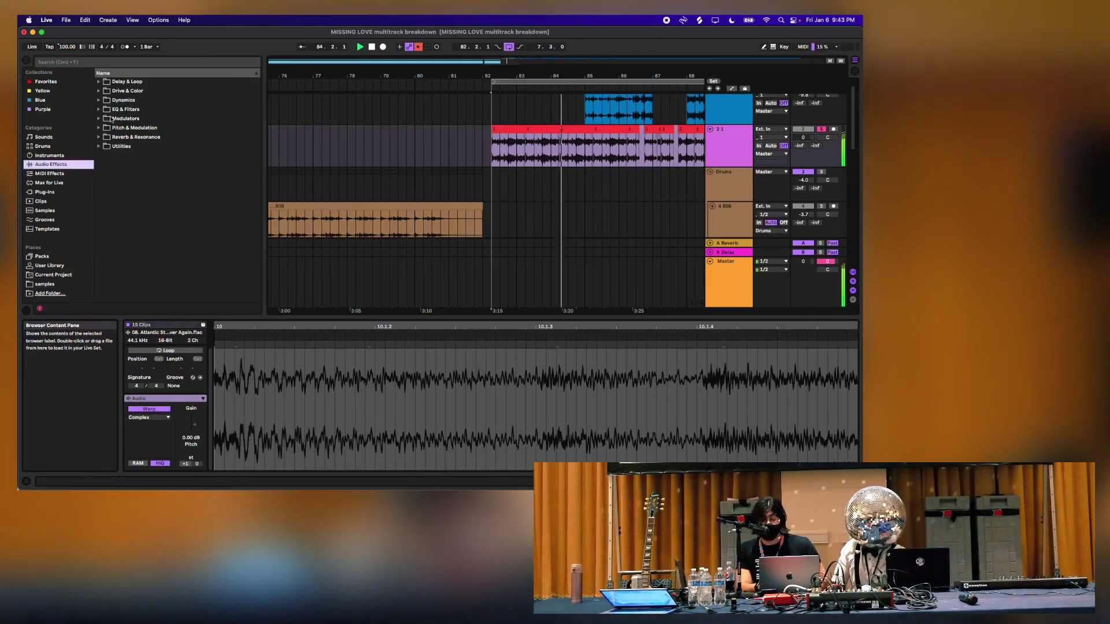
pyautogui.click(114, 109)
pyautogui.doubleClick(128, 137)
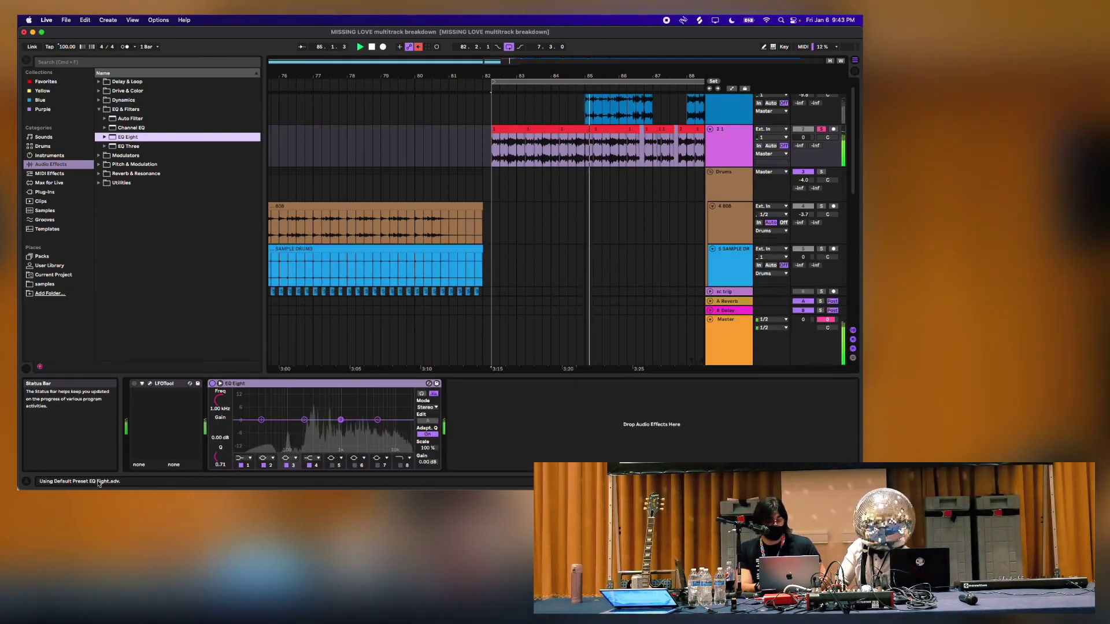
# Loop the pattern from 86.2.1 to 90.1.1 and set EQ Eight's band 1 to a low cut at 187 Hz with Q 0.69
pyautogui.moveTo(493, 153); pyautogui.dragTo(614, 155)
pyautogui.press('super+l')
pyautogui.moveTo(262, 420); pyautogui.dragTo(294, 449)
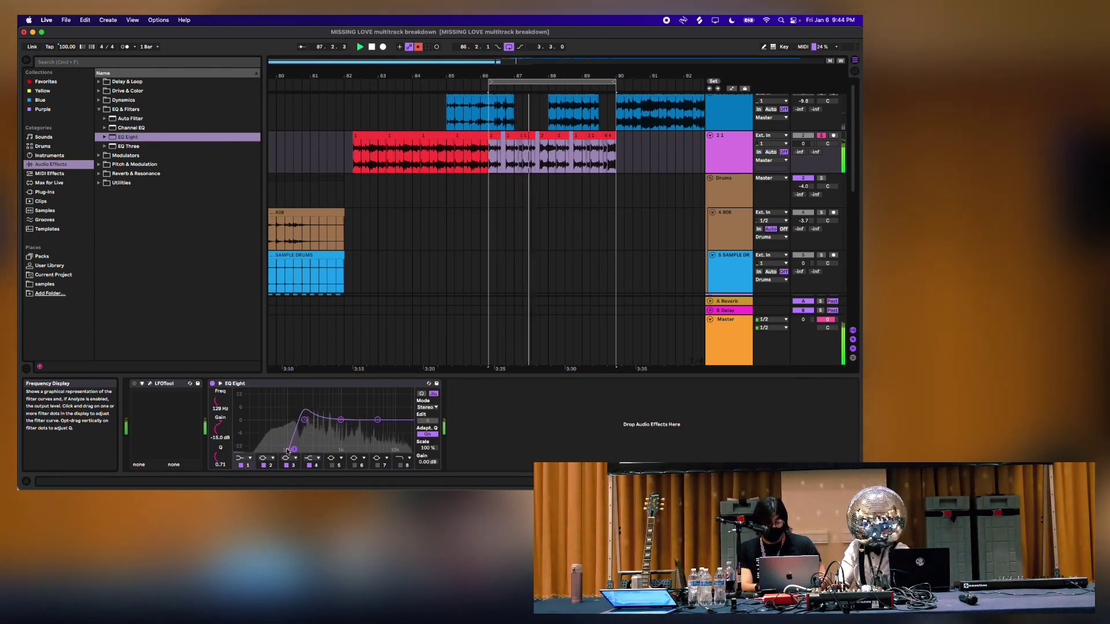
pyautogui.click(243, 458)
pyautogui.click(238, 402)
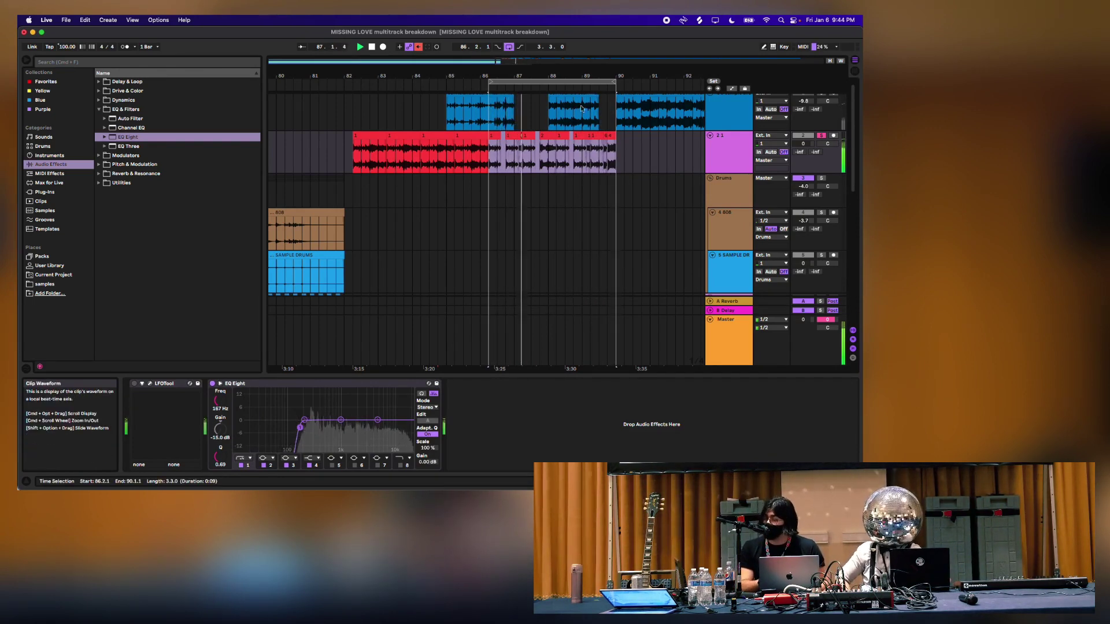
# Extend the end of the arrangement loop so its length is 3.3.2 from 86.2.1
pyautogui.moveTo(607, 76); pyautogui.dragTo(607, 133)
pyautogui.moveTo(630, 82); pyautogui.dragTo(637, 83)
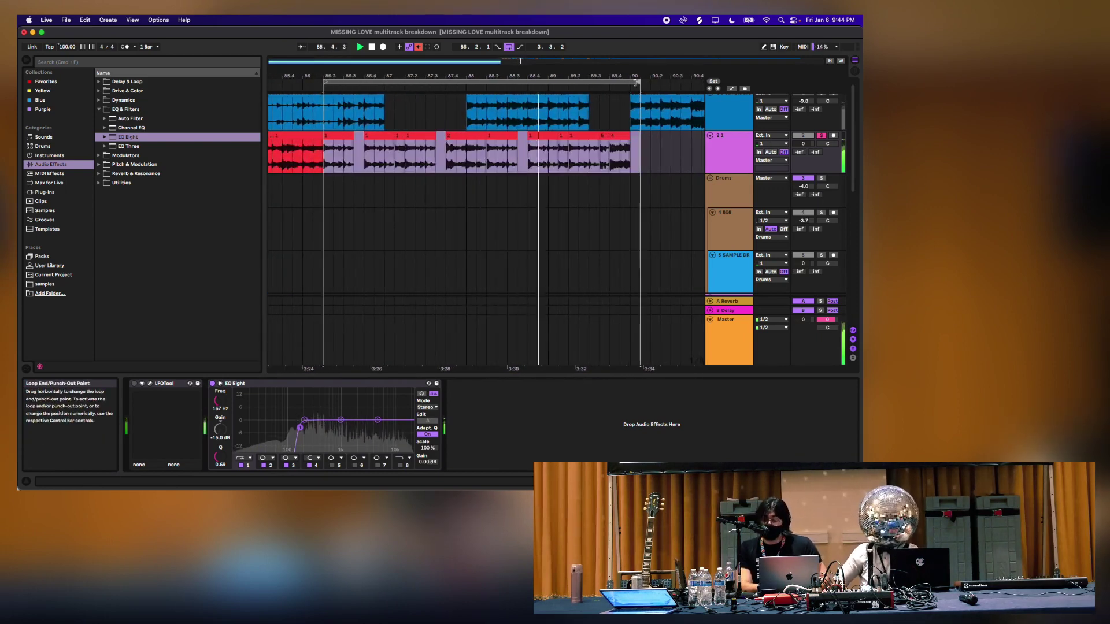
# Extend the arrangement loop's length to 4.0.0 and lengthen the last chopped slice to the loop's end
pyautogui.click(615, 137)
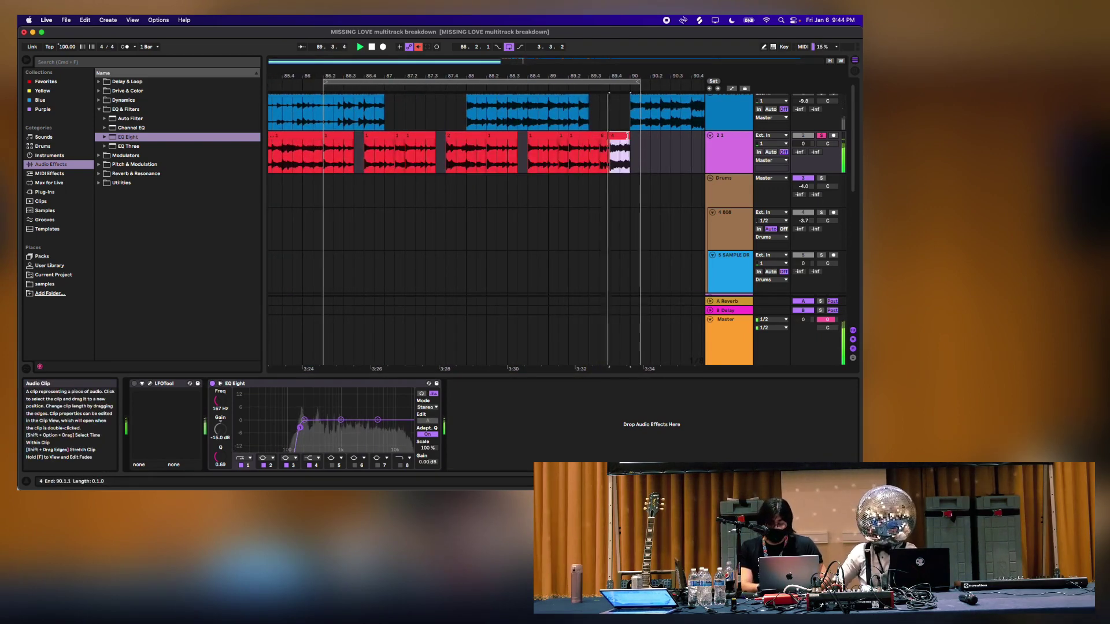
pyautogui.moveTo(639, 83); pyautogui.dragTo(648, 82)
pyautogui.click(632, 141)
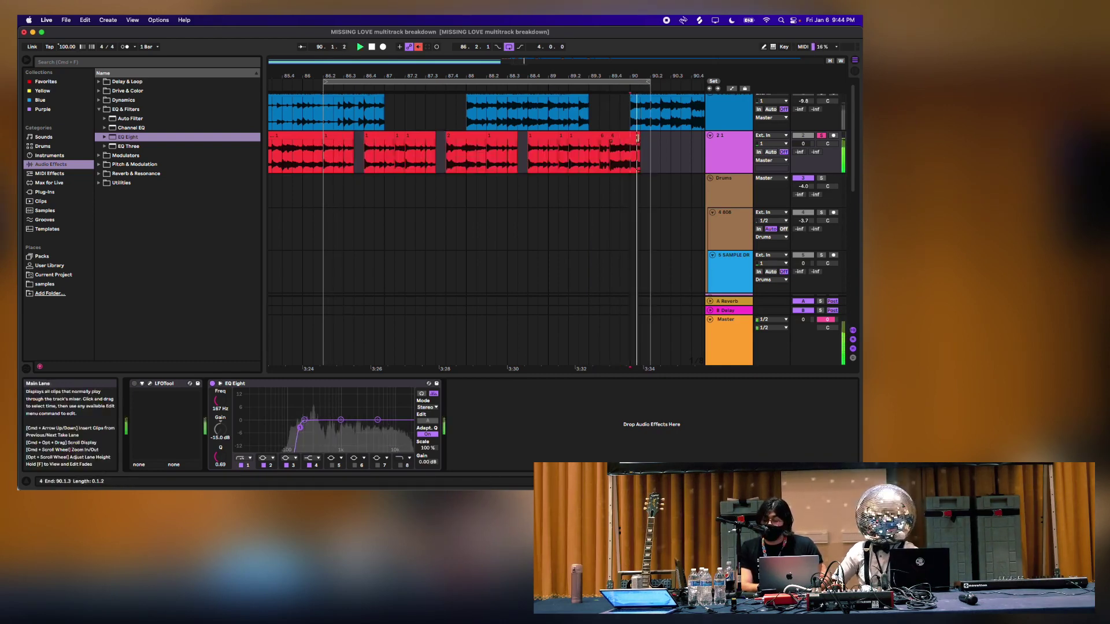
pyautogui.moveTo(639, 137); pyautogui.dragTo(648, 137)
pyautogui.click(611, 162)
# Restart playback from 86.2.1 and turn on the LFOTool device on the chopped sample track
pyautogui.press('space')
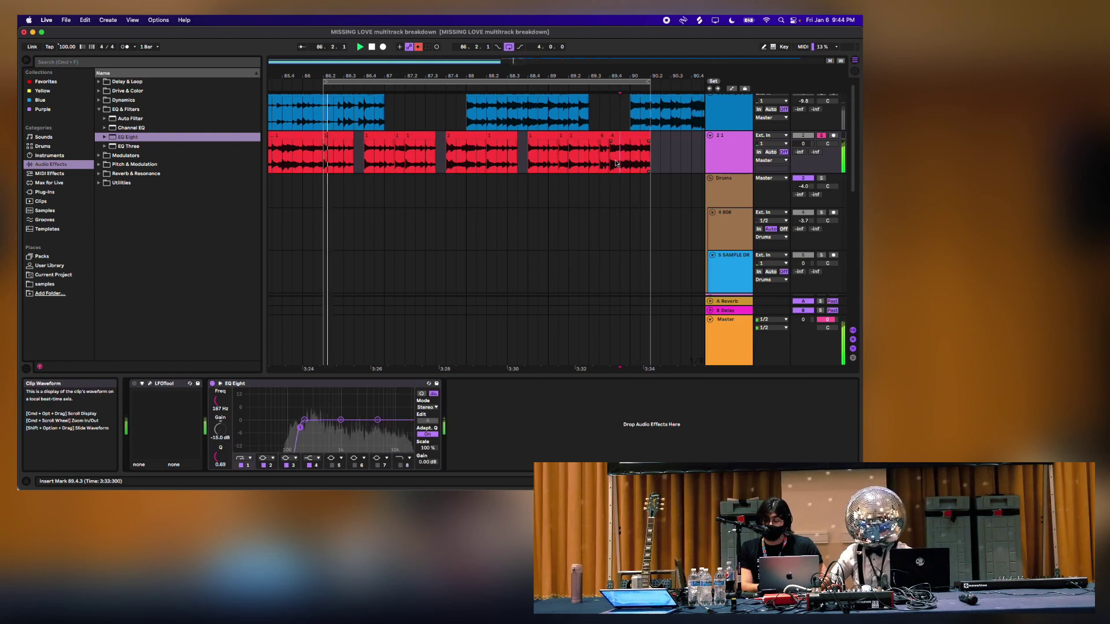
pyautogui.click(323, 162)
pyautogui.press('space')
pyautogui.moveTo(402, 76); pyautogui.dragTo(390, 61)
pyautogui.click(721, 144)
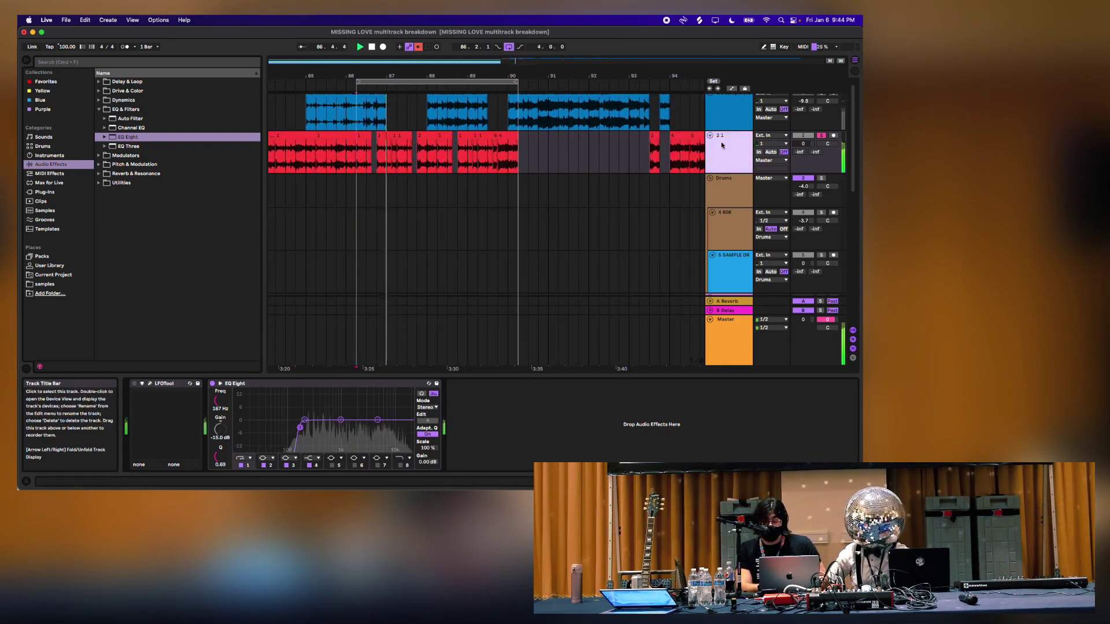
pyautogui.click(135, 384)
# Select eight bars of the 808 and SAMPLE DRUMS clips starting at 17.1.1 for copying
pyautogui.hscroll(-2, 387, 233)
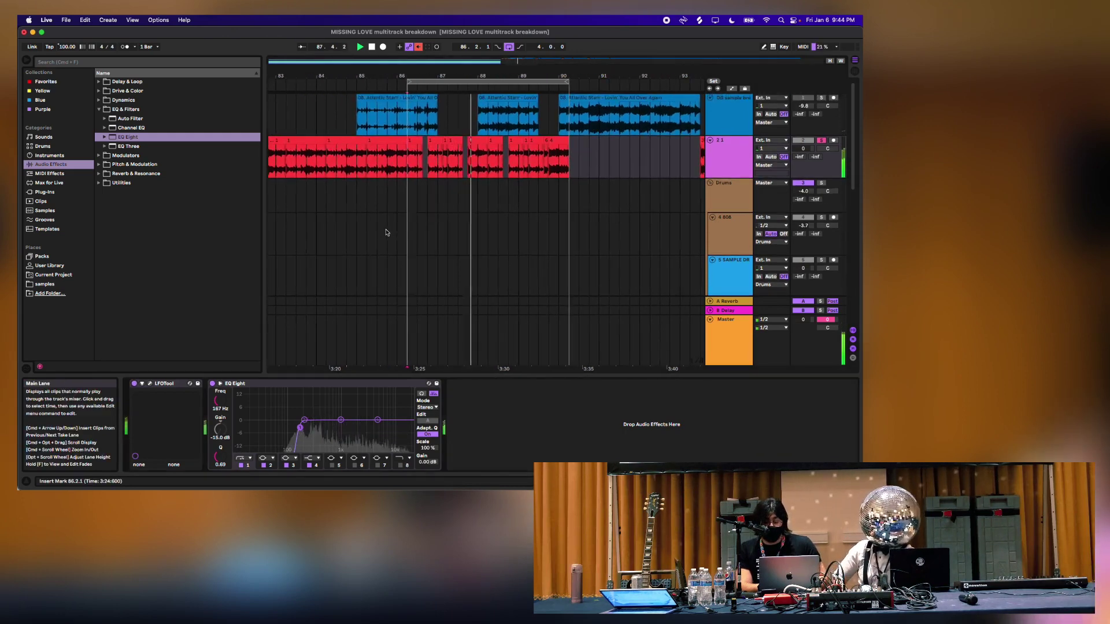
pyautogui.scroll(-5, 387, 234)
pyautogui.hscroll(-8, 387, 233)
pyautogui.scroll(-1, 387, 231)
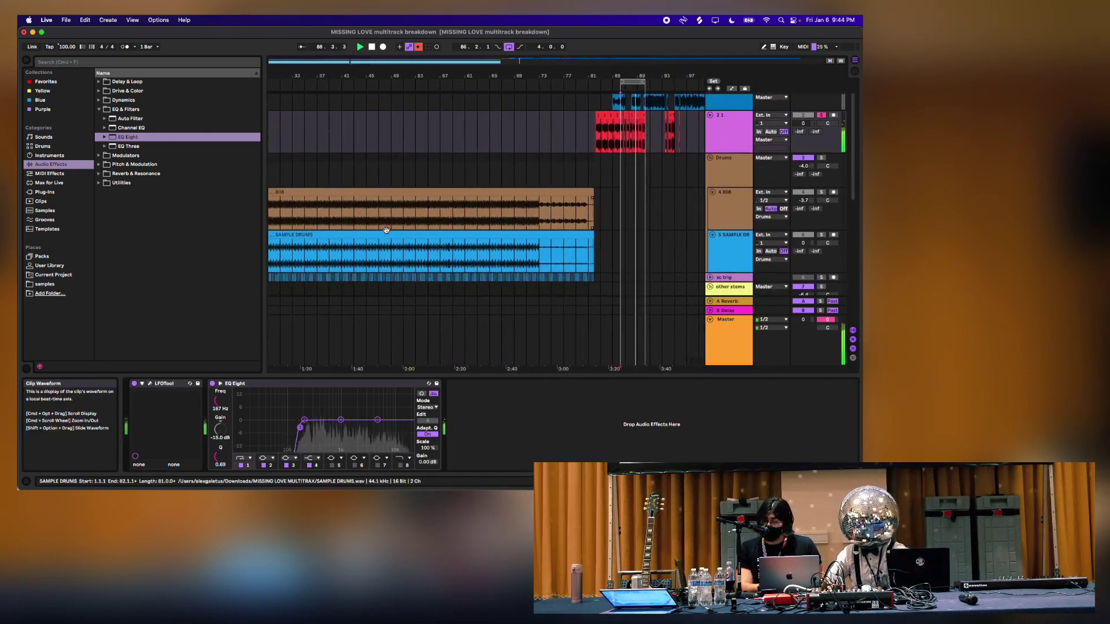
pyautogui.hscroll(-2, 342, 218)
pyautogui.hscroll(-8, 342, 217)
pyautogui.scroll(-2, 344, 196)
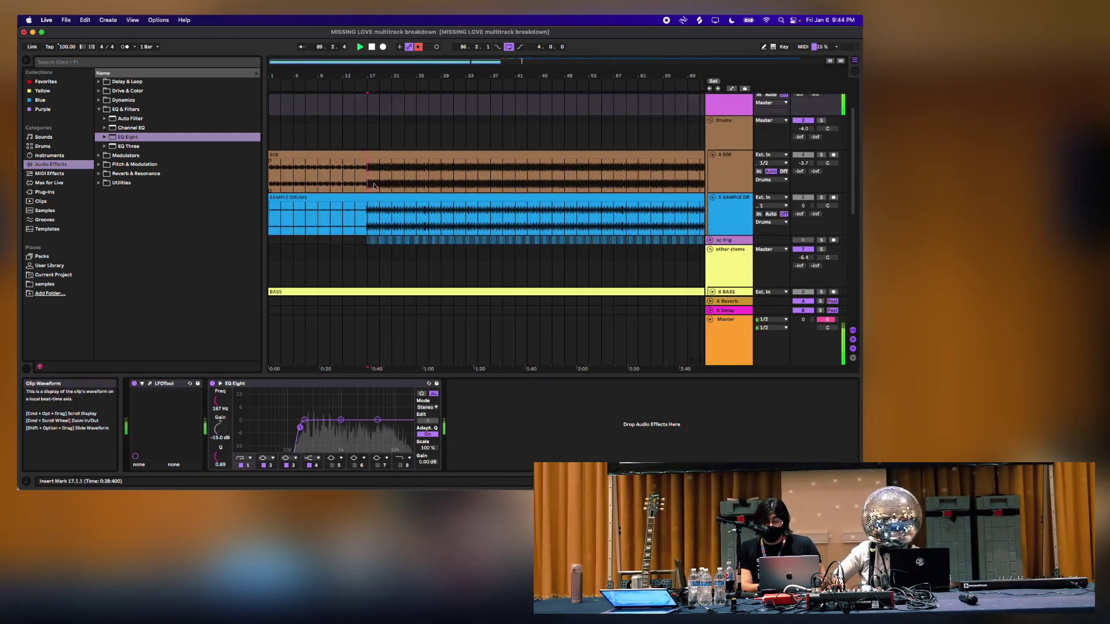
pyautogui.moveTo(370, 183); pyautogui.dragTo(420, 219)
# Paste the eight drum bars at 86.2.1 and clear the solo so the drums play along with the chopped sample
pyautogui.hscroll(15, 428, 217)
pyautogui.scroll(1, 431, 217)
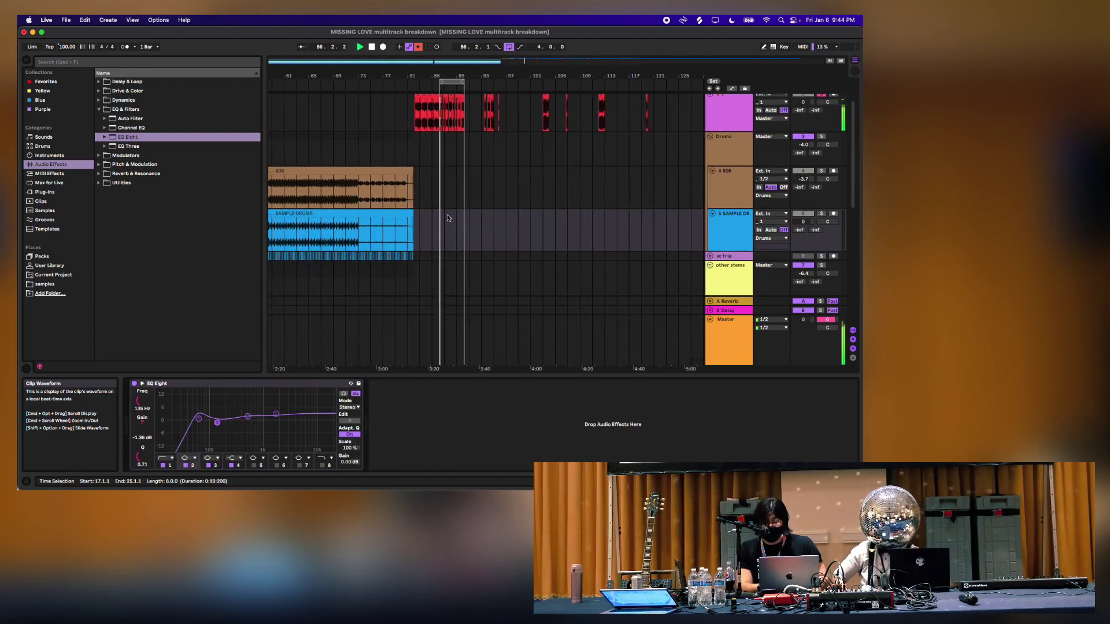
pyautogui.scroll(5, 442, 173)
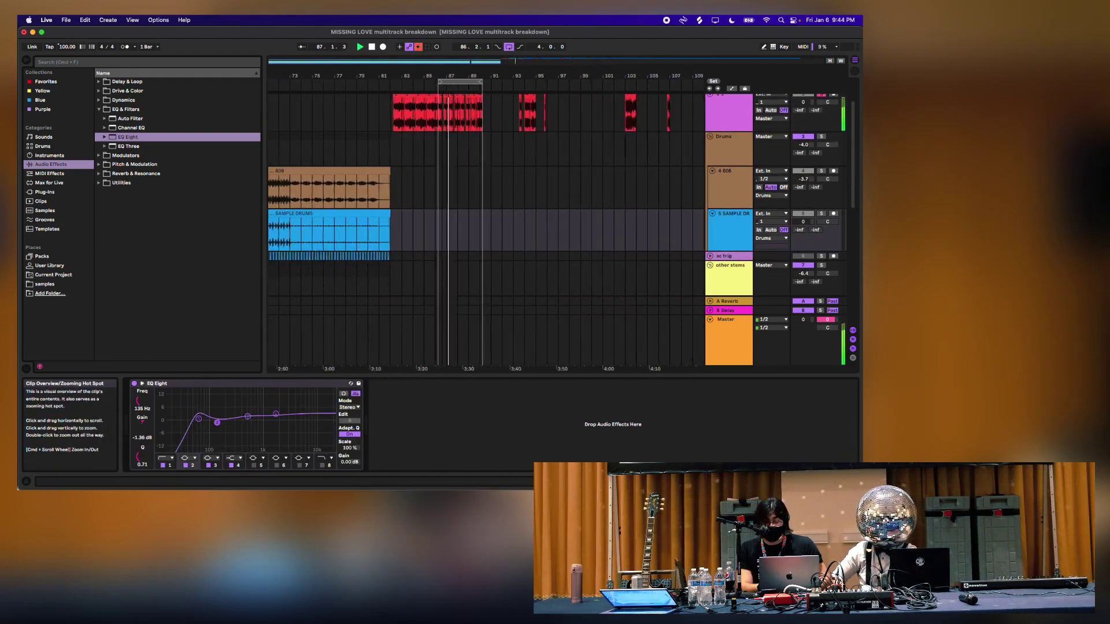
pyautogui.scroll(3, 464, 144)
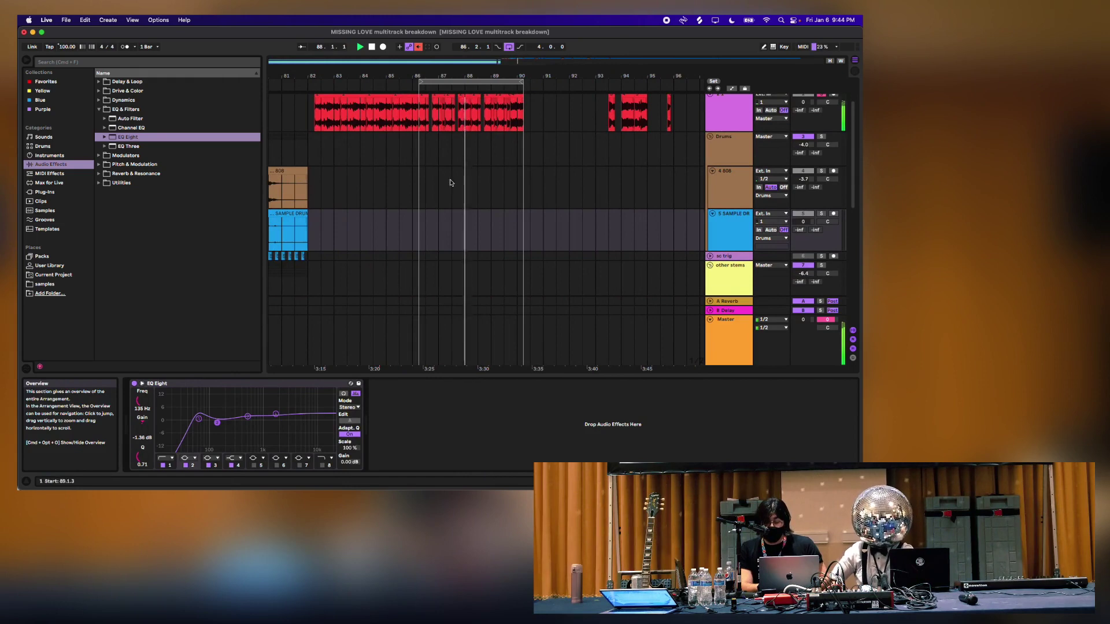
pyautogui.rightClick(420, 205)
pyautogui.click(419, 194)
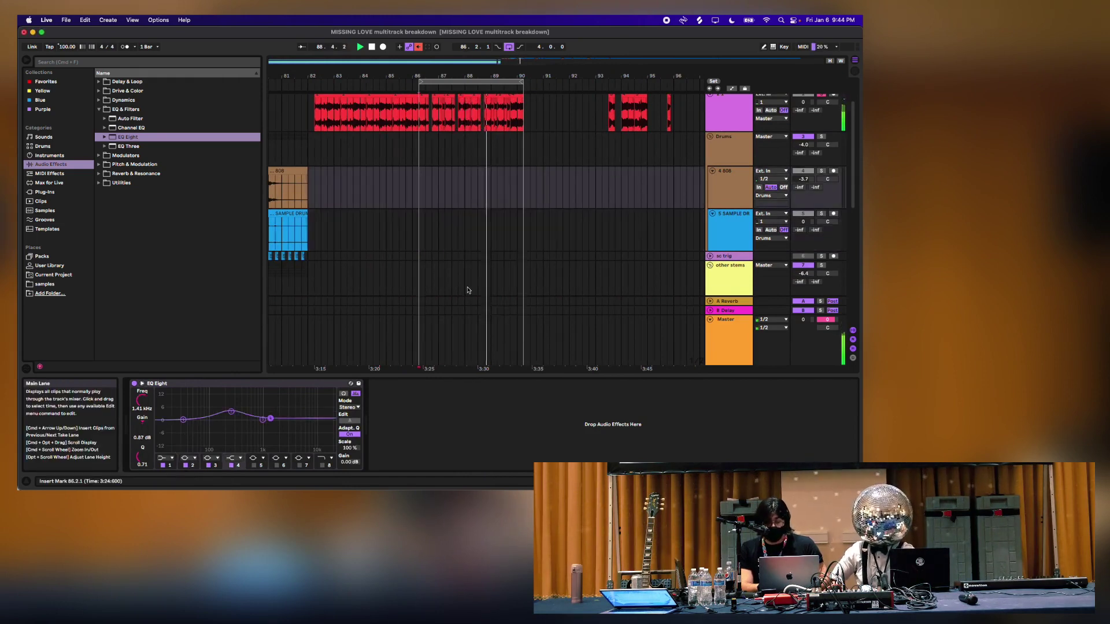
pyautogui.press('super+v')
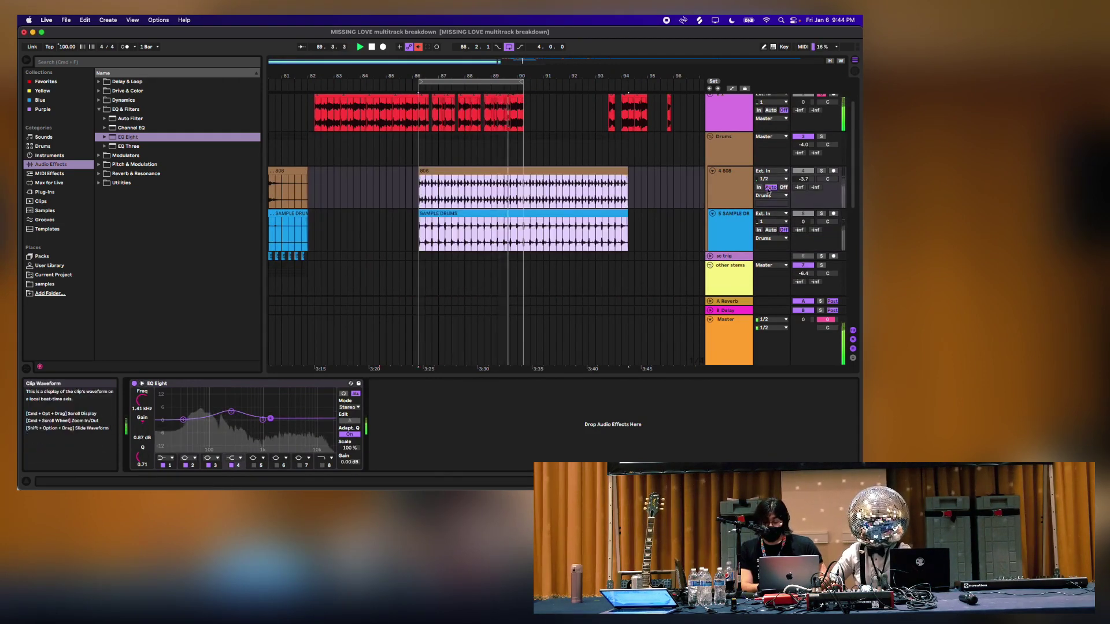
pyautogui.click(822, 137)
pyautogui.click(822, 137)
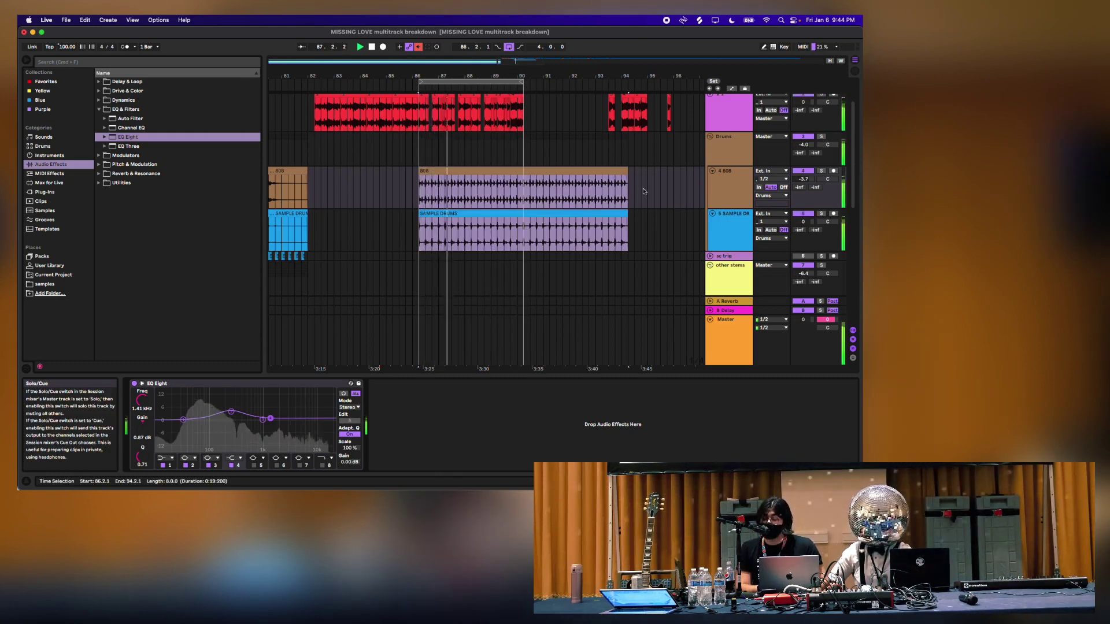
# Copy six bars of the BASS clip starting at 17.1.1
pyautogui.scroll(-5, 636, 197)
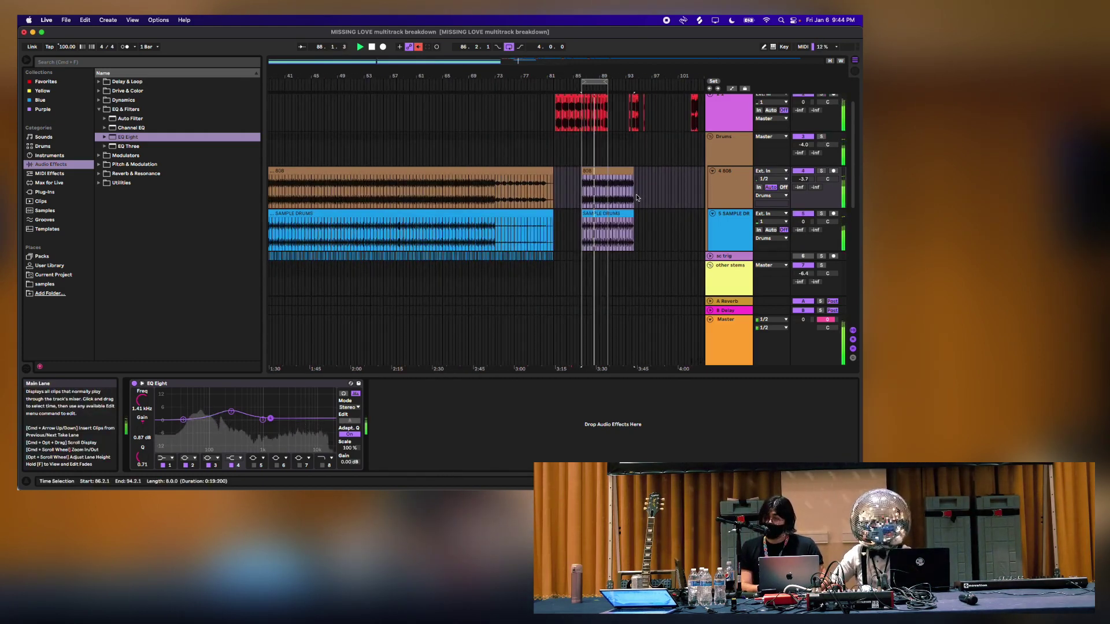
pyautogui.hscroll(-8, 636, 195)
pyautogui.scroll(-5, 636, 195)
pyautogui.moveTo(373, 159); pyautogui.dragTo(413, 159)
pyautogui.hscroll(8, 414, 159)
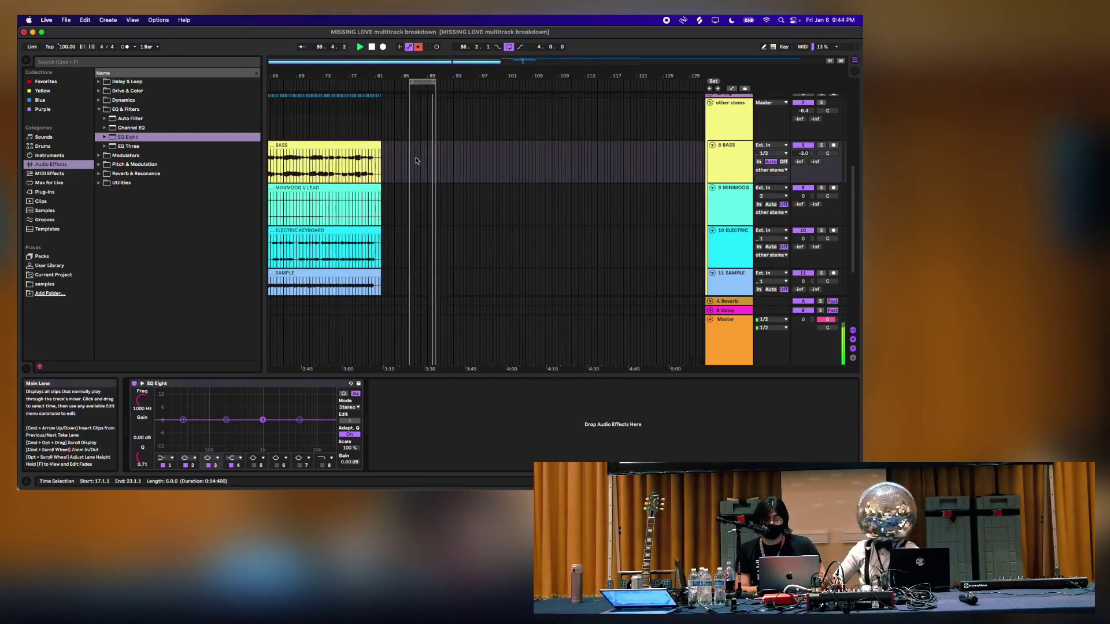
# Paste the bass bars at 86.2.1 on the BASS track and set its volume to 0 dB
pyautogui.click(412, 163)
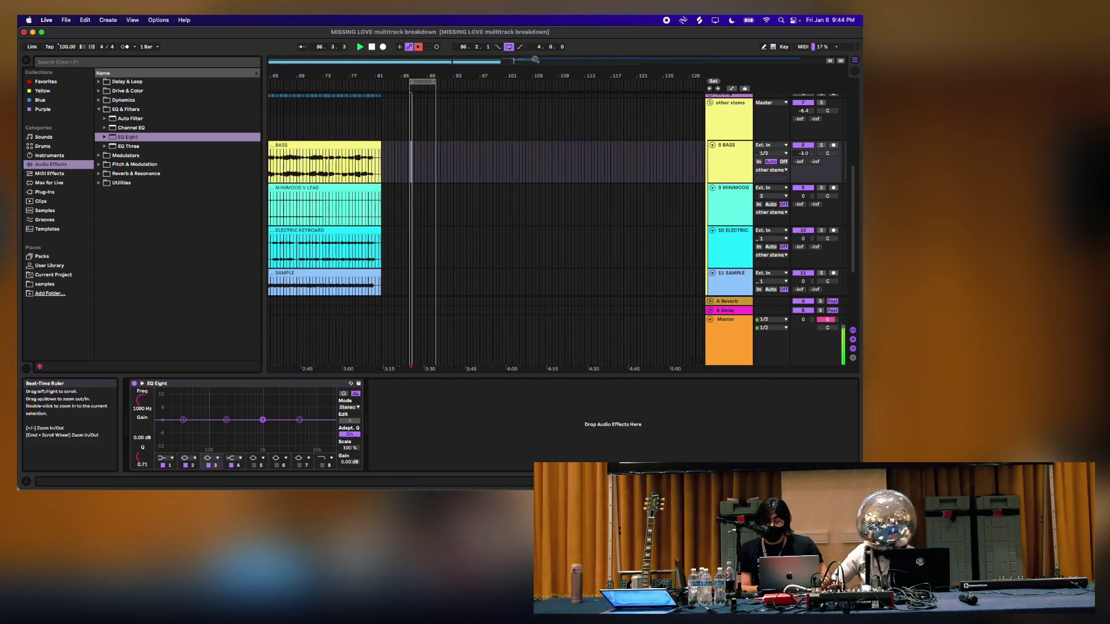
pyautogui.moveTo(514, 61); pyautogui.dragTo(515, 107)
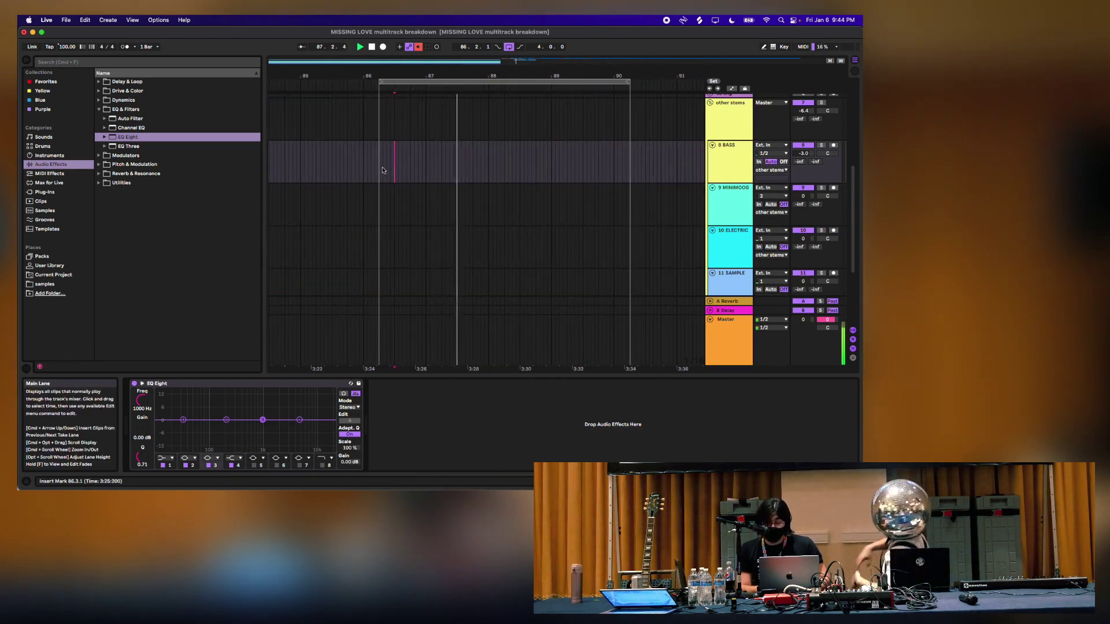
pyautogui.press('super+v')
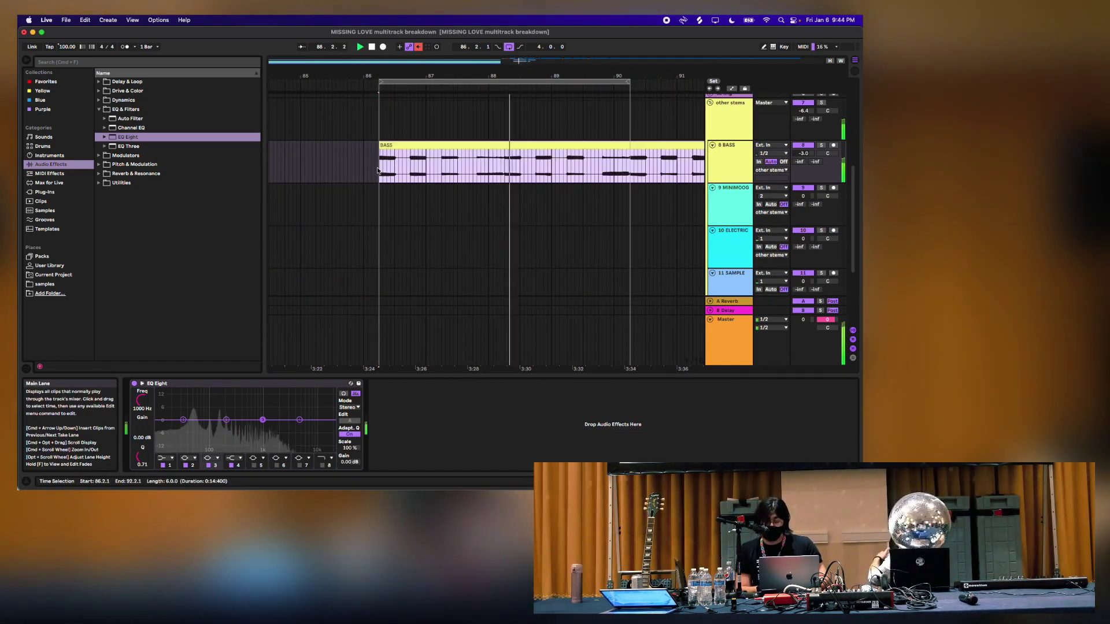
pyautogui.moveTo(804, 153); pyautogui.dragTo(803, 144)
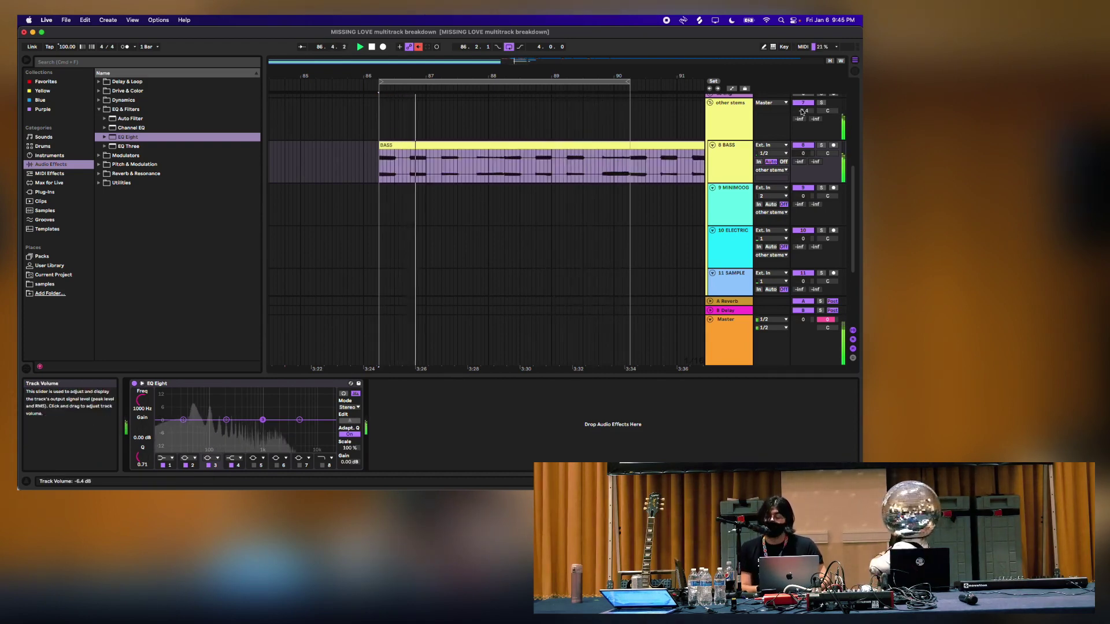
# Select the leftover slices on the chopped sample track from 92.3.1 to 114.3.1
pyautogui.scroll(4, 657, 214)
pyautogui.scroll(-10, 658, 214)
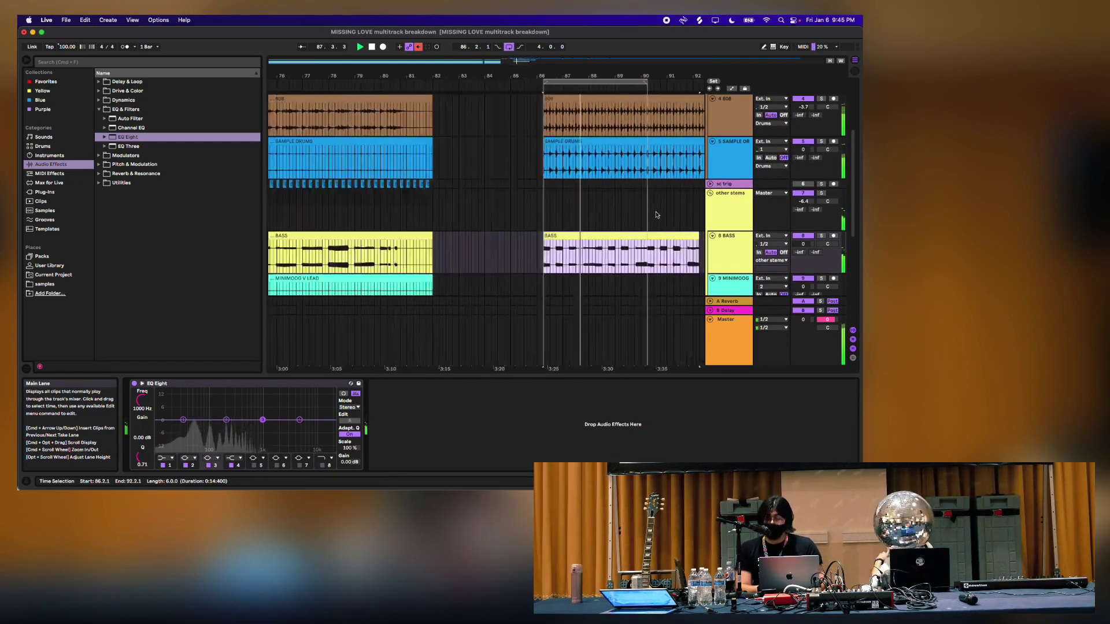
pyautogui.scroll(5, 656, 215)
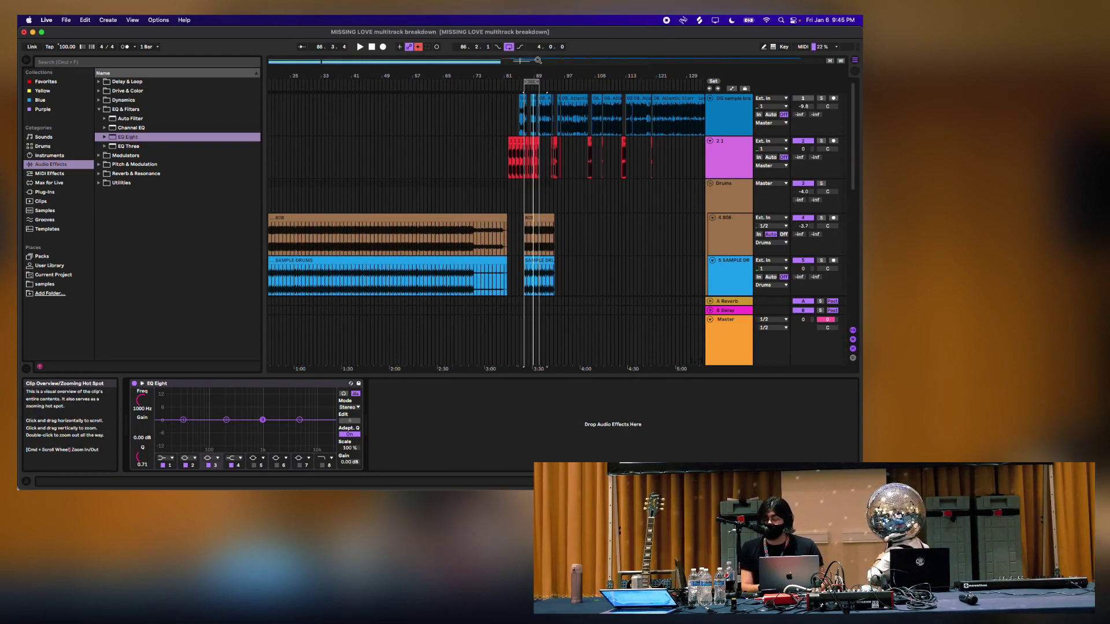
pyautogui.moveTo(539, 60); pyautogui.dragTo(546, 95)
pyautogui.moveTo(462, 157); pyautogui.dragTo(683, 156)
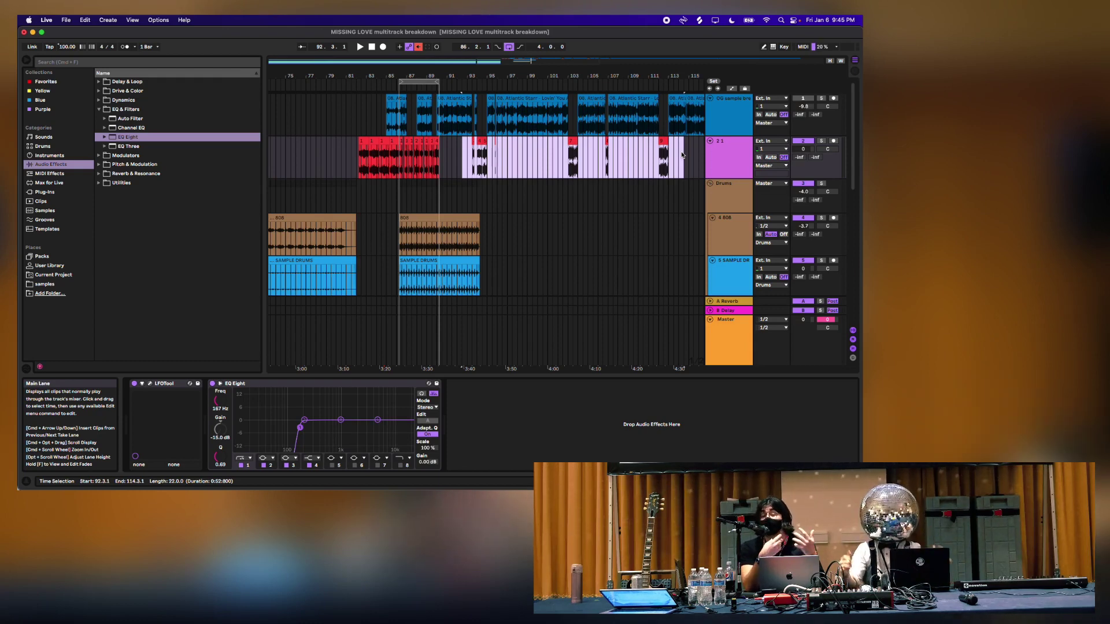
# Hide the detail view, play the full song from 1.1.1 and show the other stems
pyautogui.hscroll(-13, 682, 155)
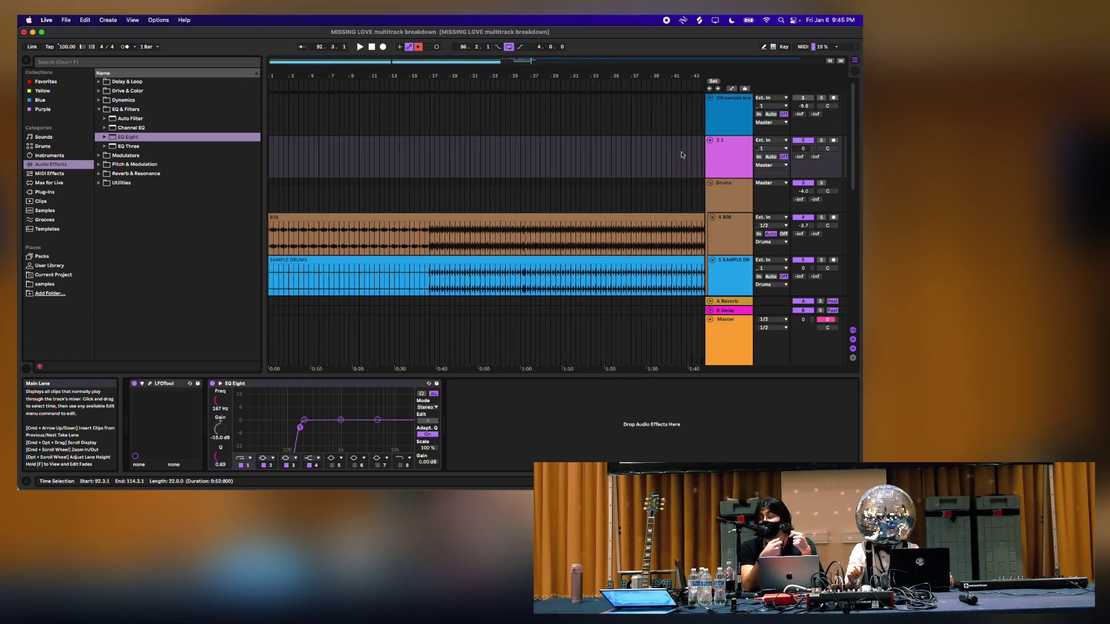
pyautogui.scroll(-3, 683, 155)
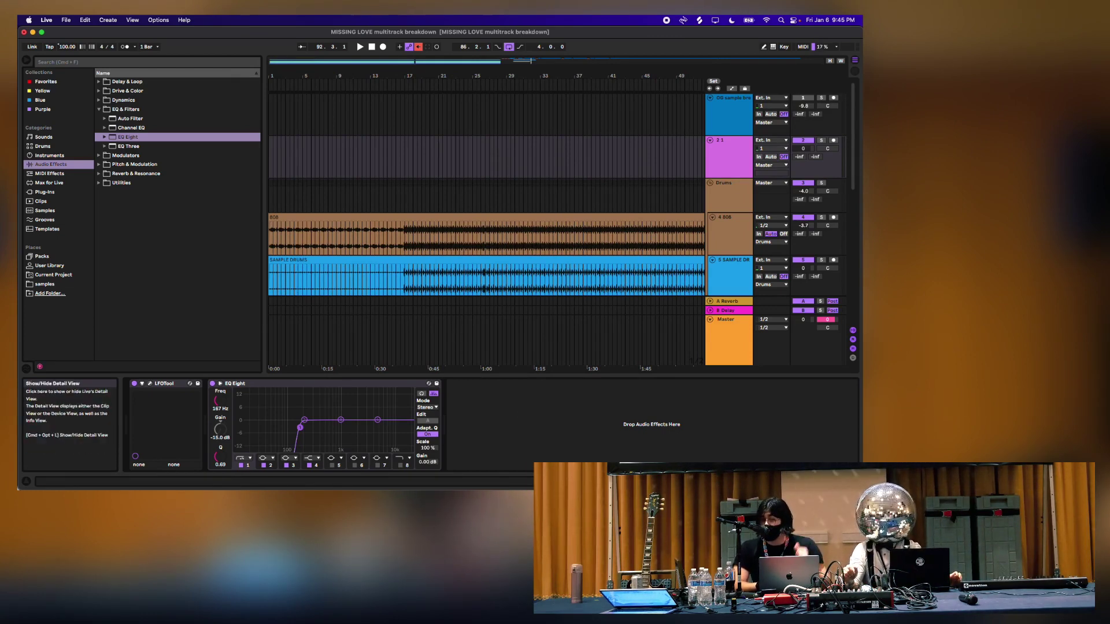
pyautogui.click(855, 481)
pyautogui.click(276, 212)
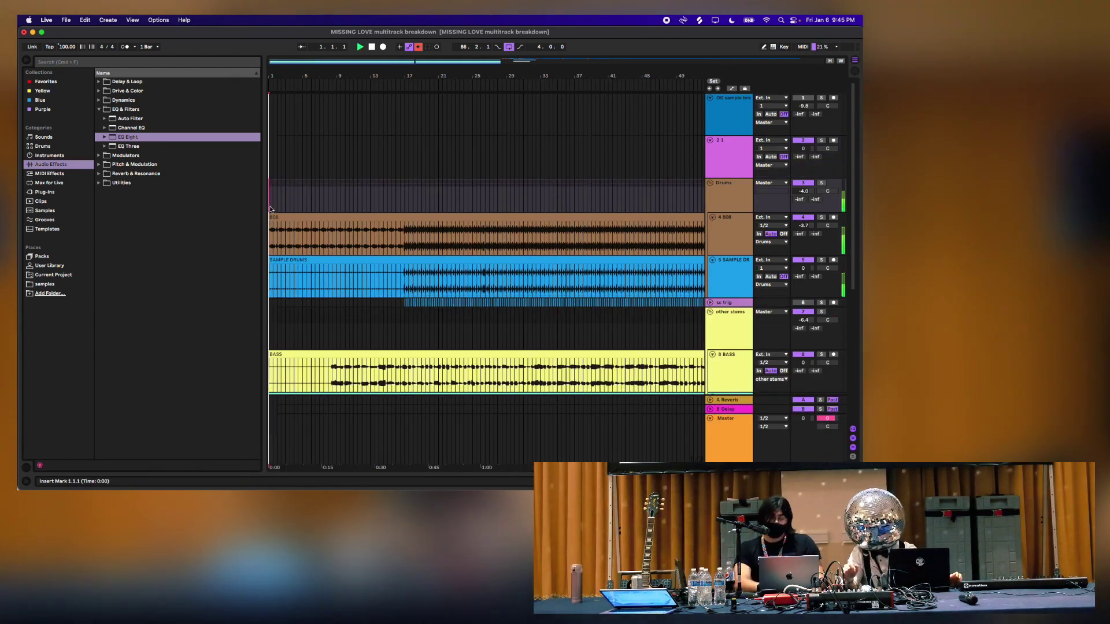
pyautogui.press('space')
pyautogui.scroll(-2, 669, 233)
pyautogui.scroll(-7, 668, 233)
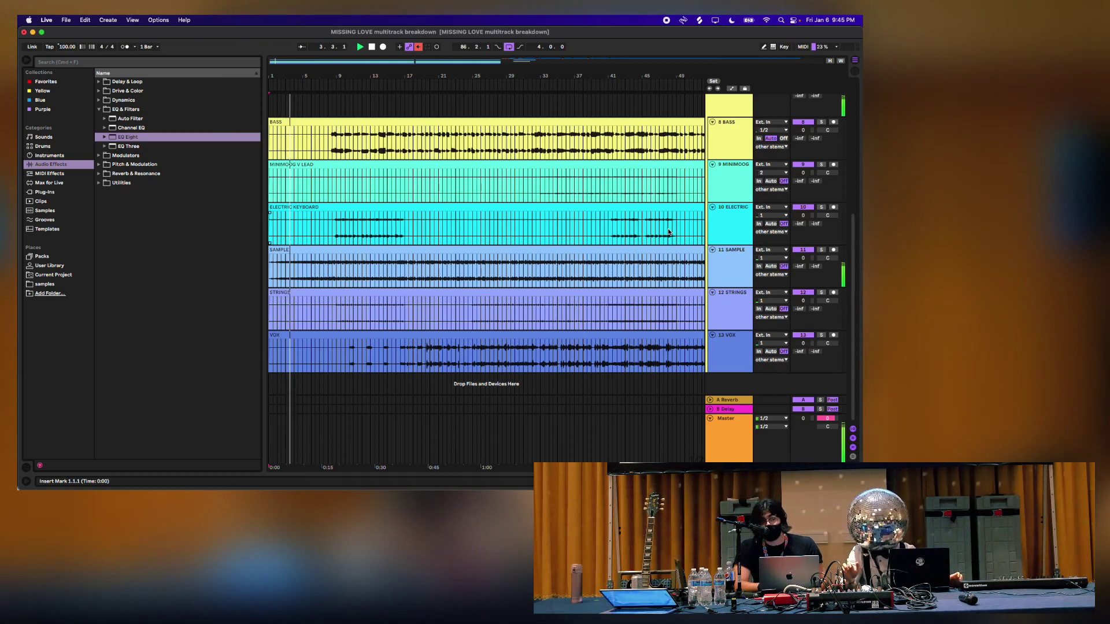
# Highlight ELECTRIC KEYBOARD from 9.1.1 to 16.3.1, MINIMOOG V LEAD from 32.3.1 to 39.3.1, and BASS from 8.3.1 to 18.1.1
pyautogui.moveTo(340, 237); pyautogui.dragTo(401, 237)
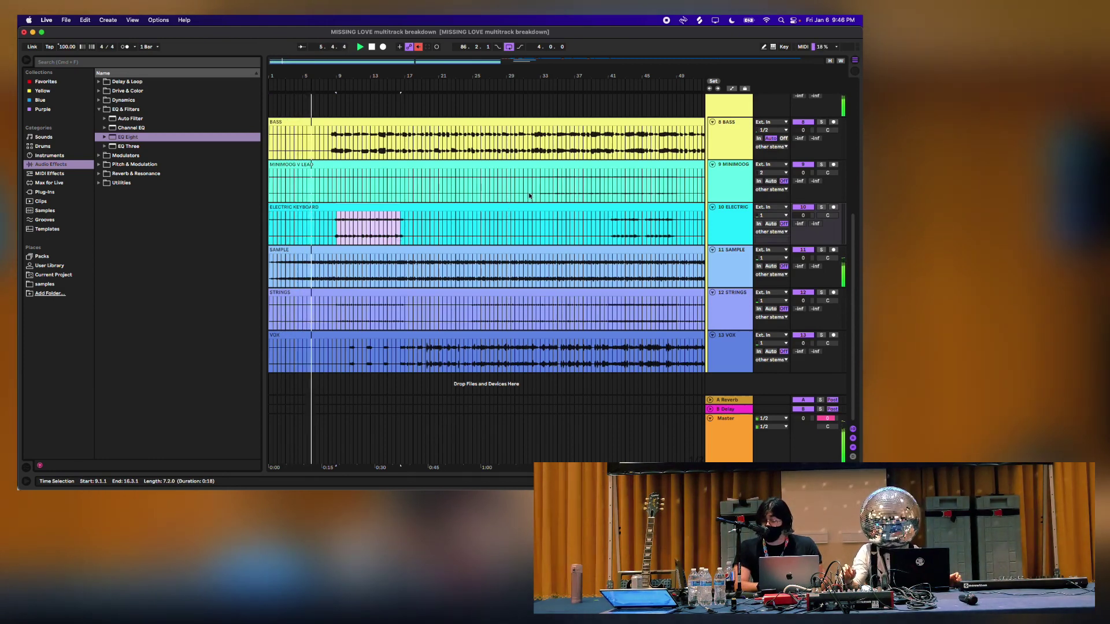
pyautogui.moveTo(538, 194); pyautogui.dragTo(596, 192)
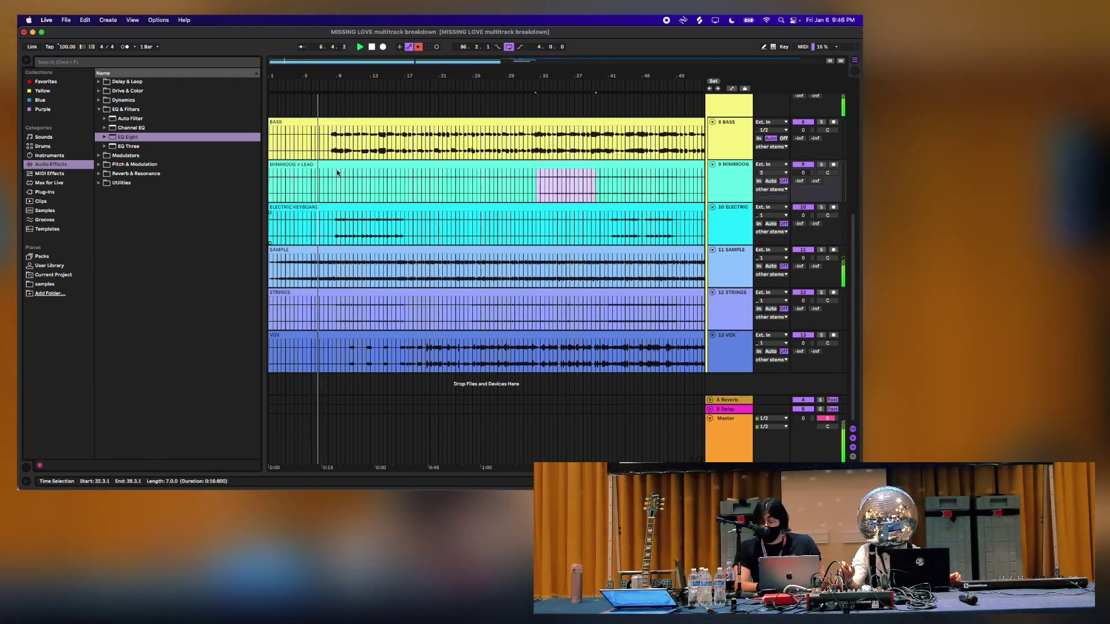
pyautogui.moveTo(331, 151); pyautogui.dragTo(413, 152)
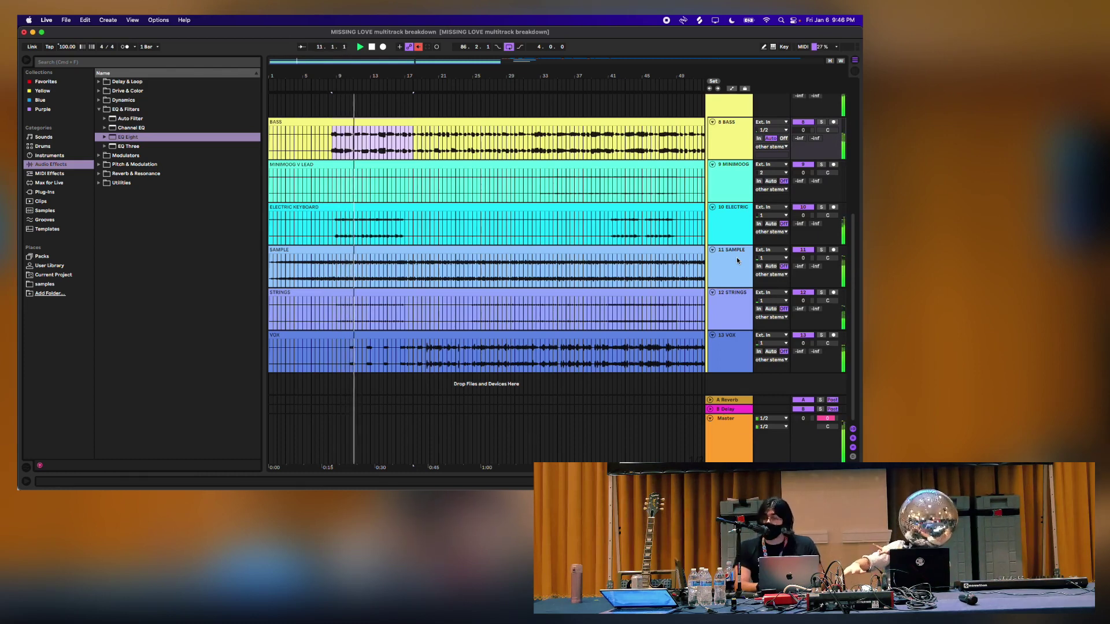
# Set the VOX track's volume to 1.3 dB
pyautogui.scroll(5, 558, 279)
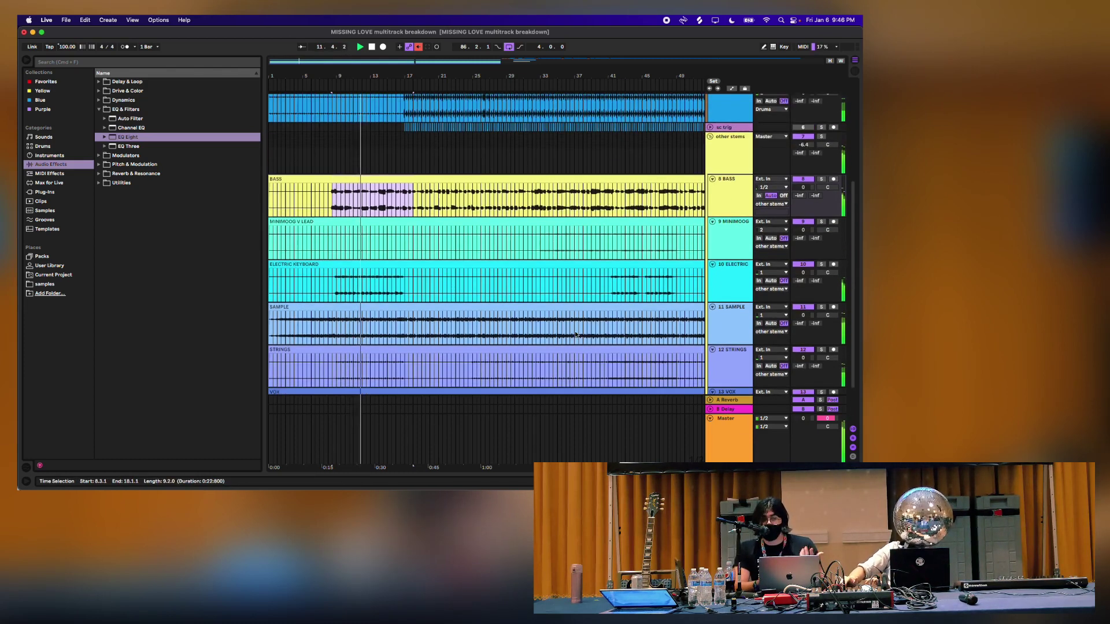
pyautogui.scroll(2, 559, 280)
pyautogui.scroll(-6, 558, 279)
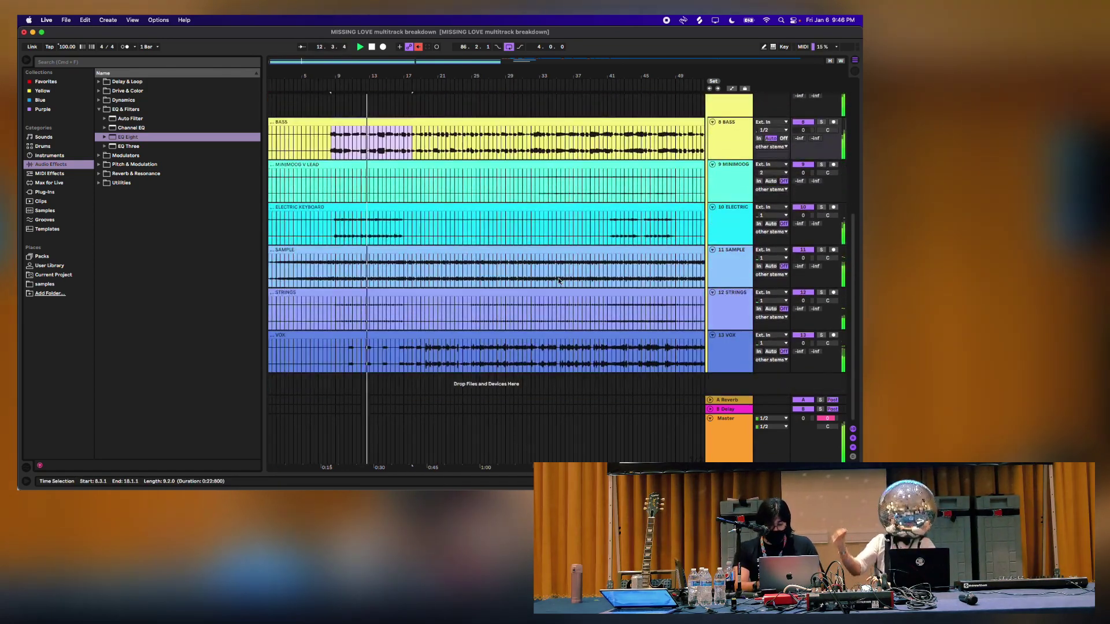
pyautogui.moveTo(803, 346); pyautogui.dragTo(803, 344)
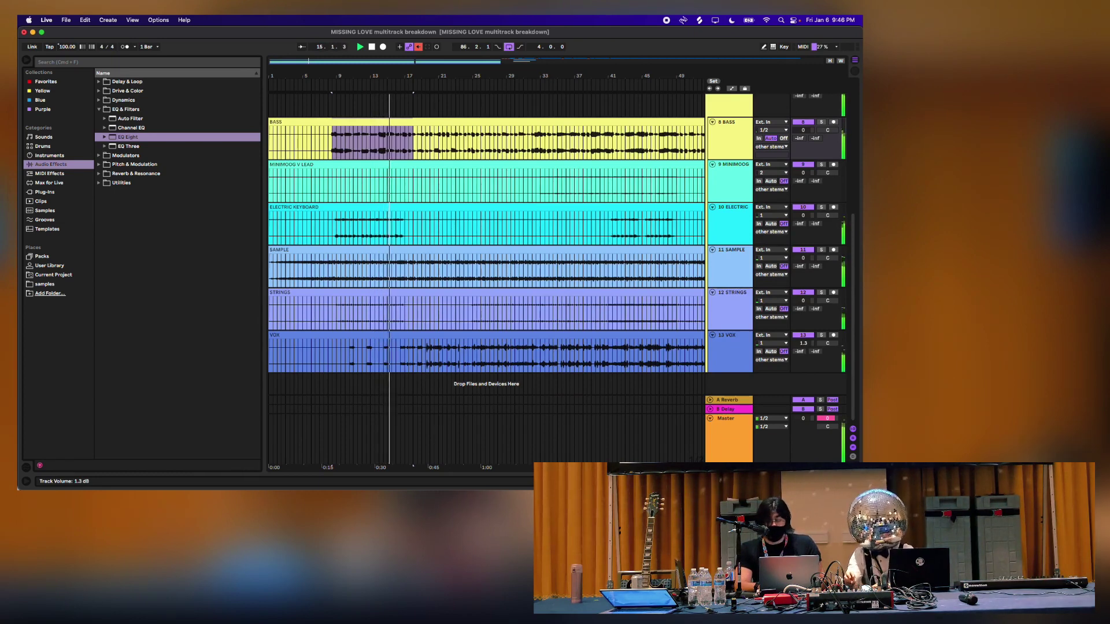
pyautogui.scroll(5, 547, 381)
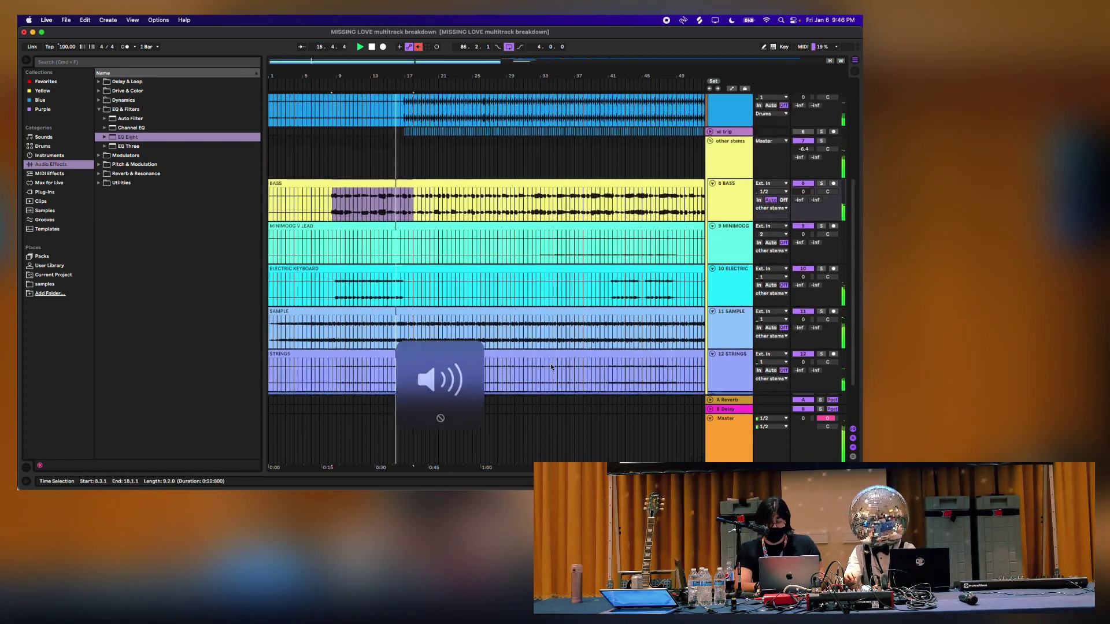
pyautogui.scroll(1, 547, 382)
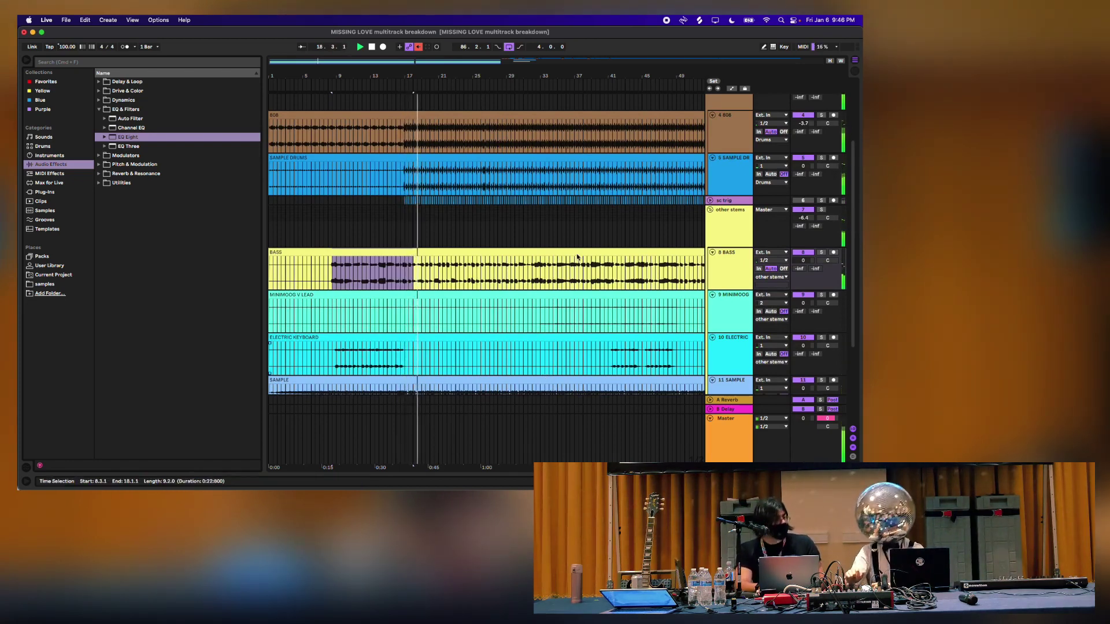
pyautogui.scroll(3, 636, 243)
pyautogui.scroll(2, 666, 201)
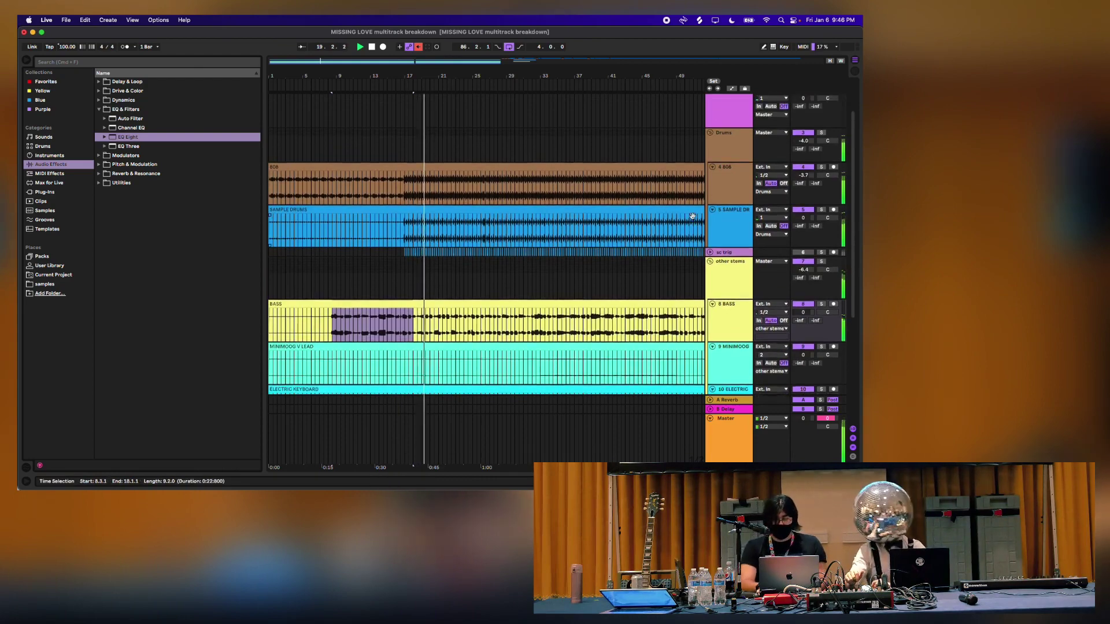
# Audition the VOX, STRINGS and SAMPLE stems one at a time in solo during playback
pyautogui.scroll(-5, 693, 218)
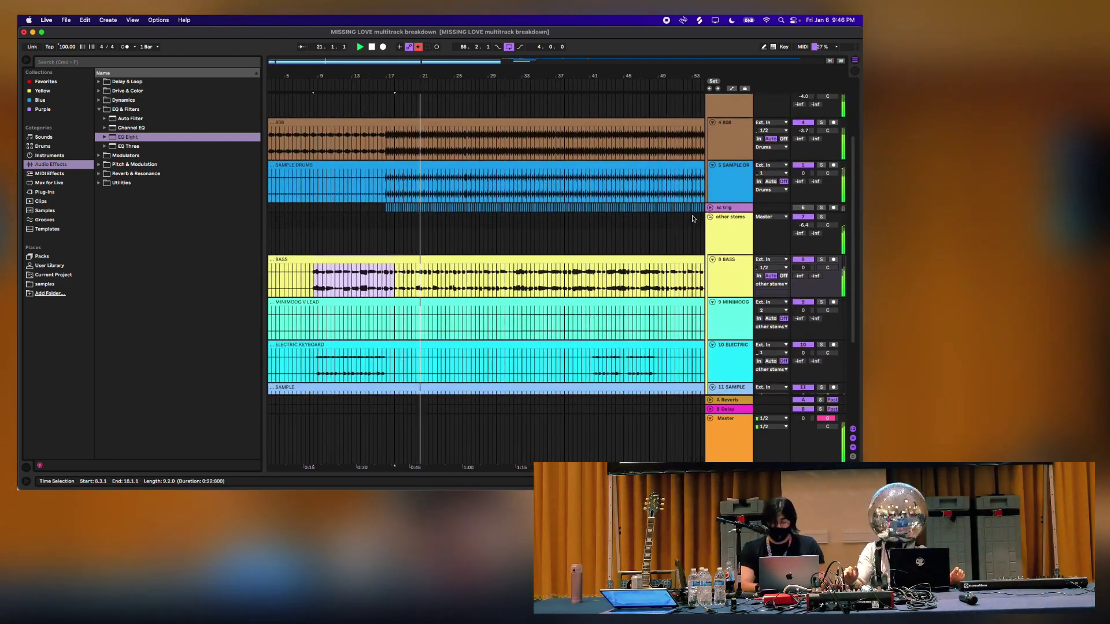
pyautogui.scroll(-3, 693, 219)
pyautogui.scroll(-3, 558, 312)
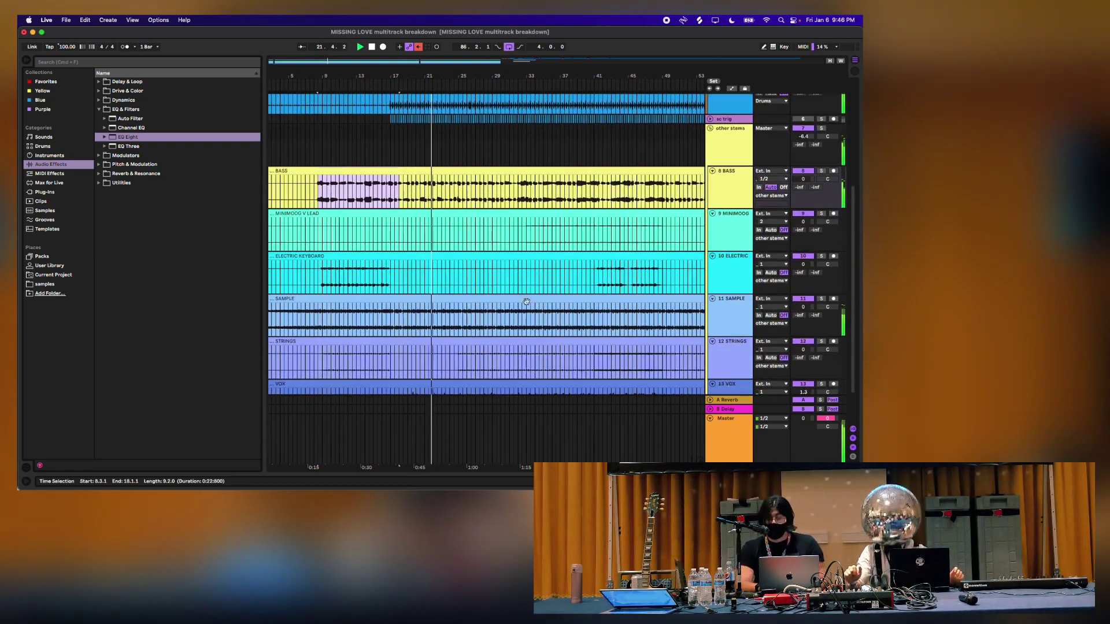
pyautogui.click(333, 268)
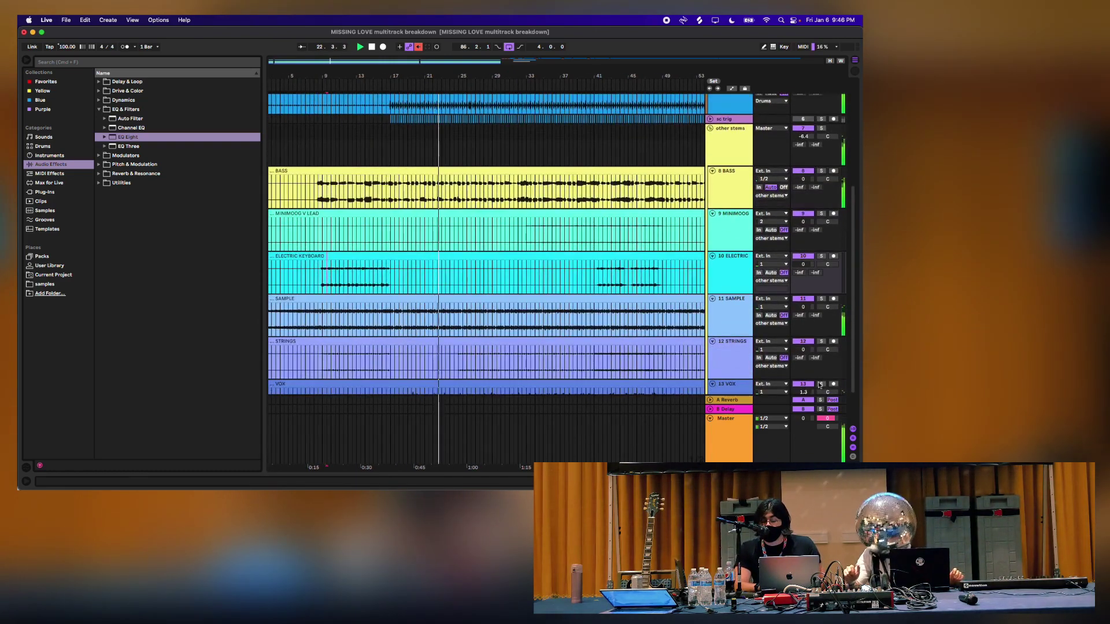
pyautogui.scroll(-3, 821, 386)
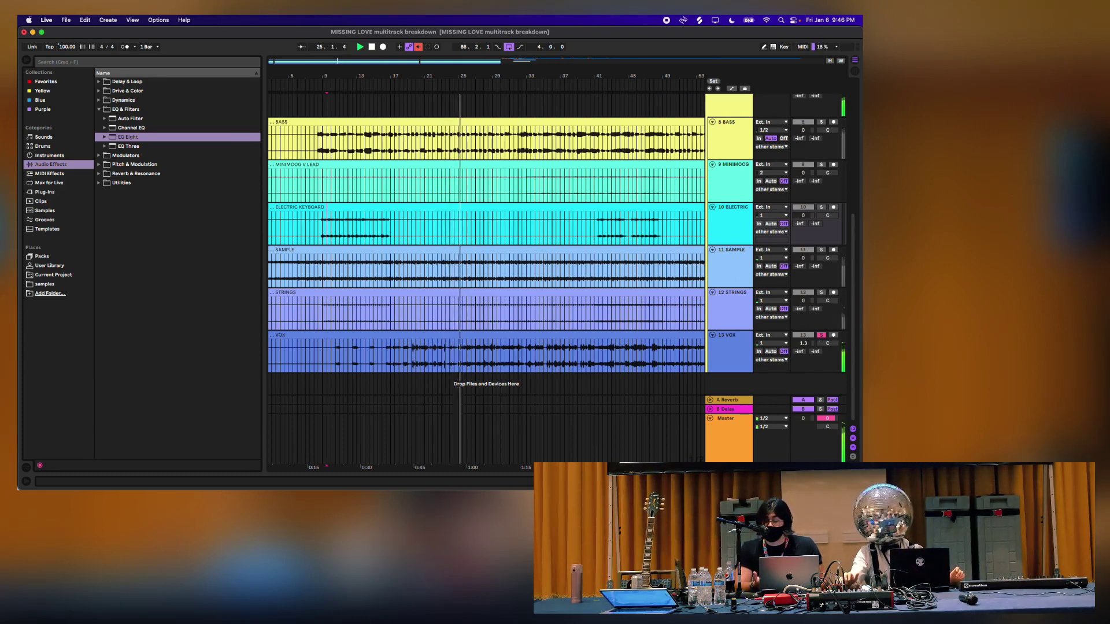
pyautogui.click(822, 335)
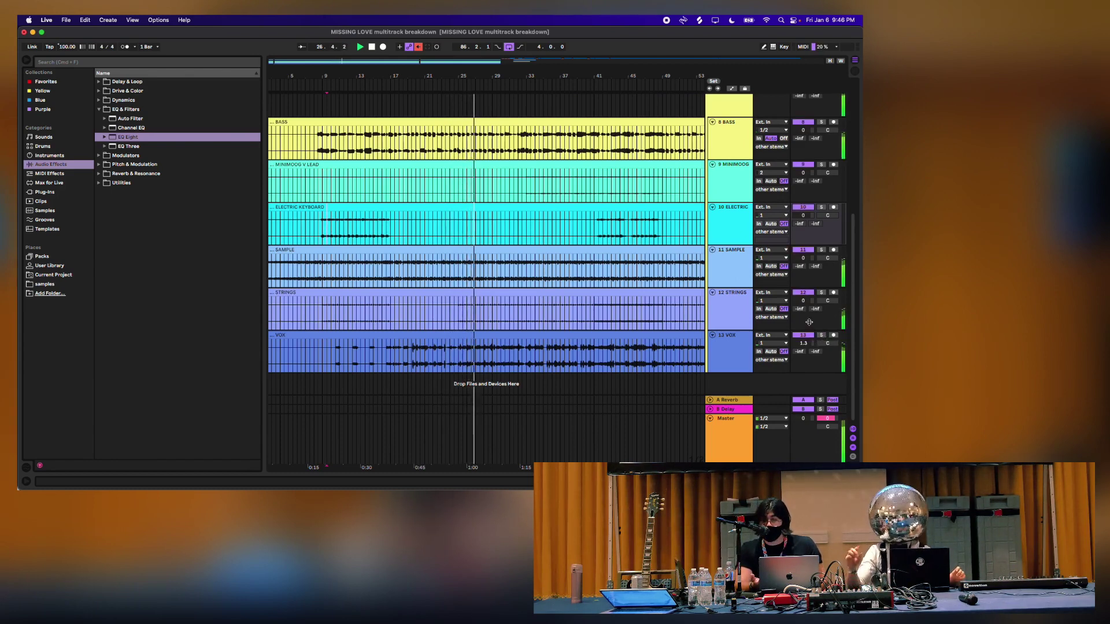
pyautogui.click(821, 293)
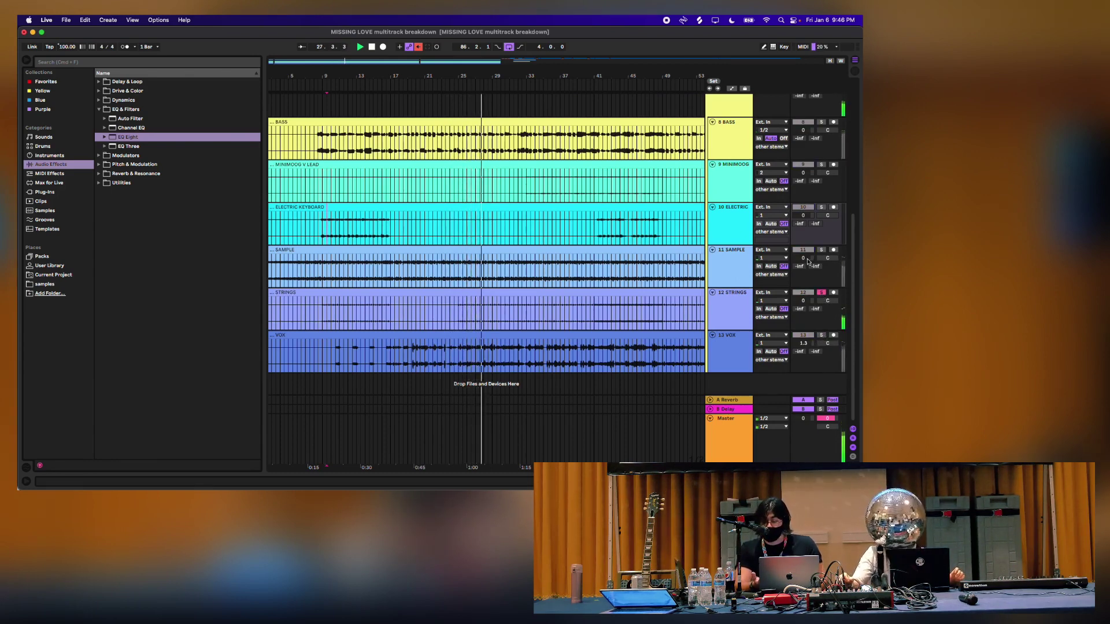
pyautogui.click(821, 250)
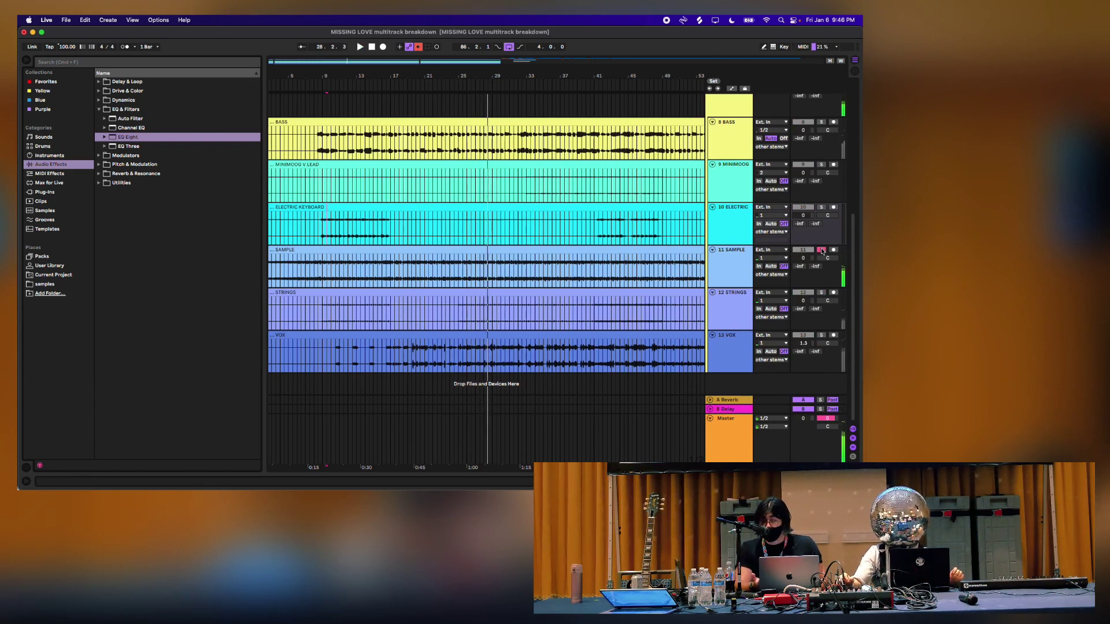
# Raise the VOX track to 5.3 dB and play it soloed from about bar 10, continuing from 16.3.3
pyautogui.click(336, 362)
pyautogui.click(336, 362)
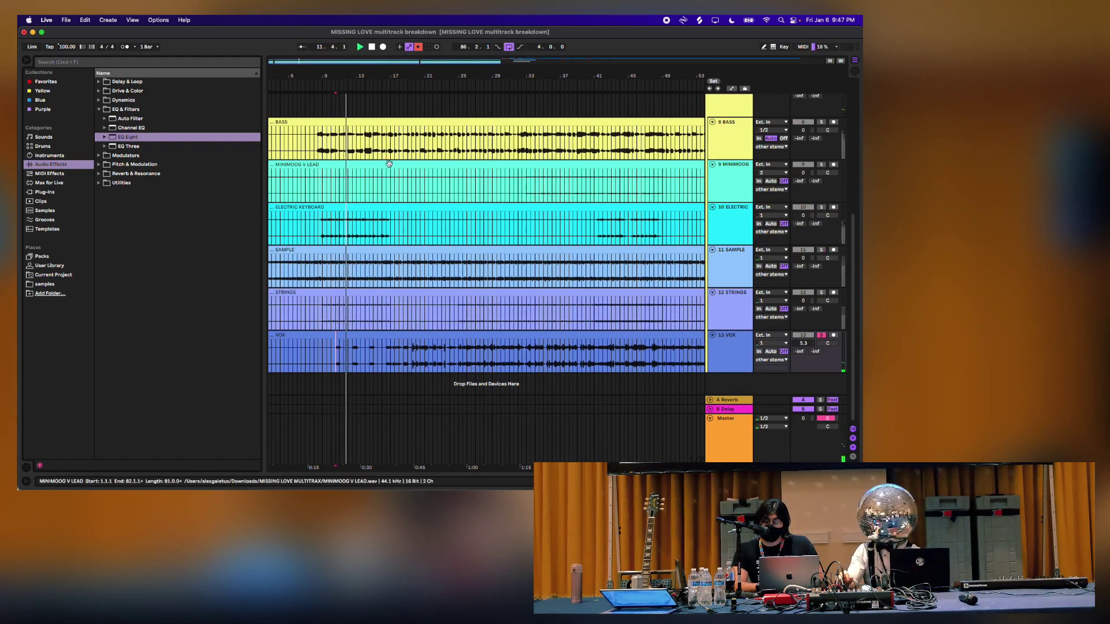
pyautogui.moveTo(453, 61); pyautogui.dragTo(313, 113)
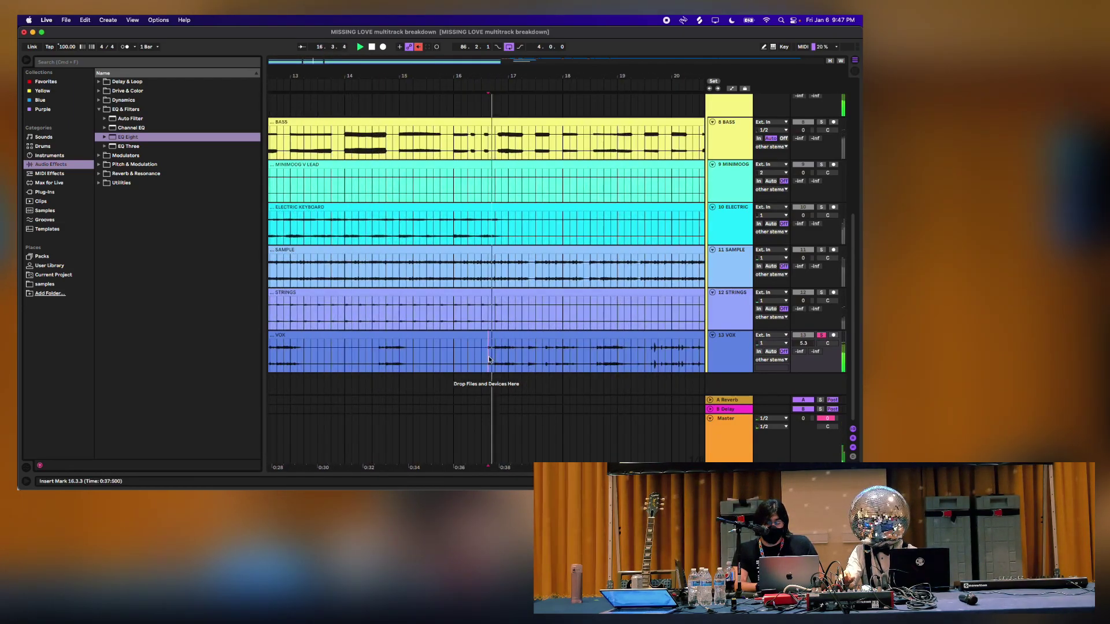
# Loop the VOX phrase from 17.1.1 to 18.2.1 for listening, and switch looping off again
pyautogui.hscroll(2, 489, 359)
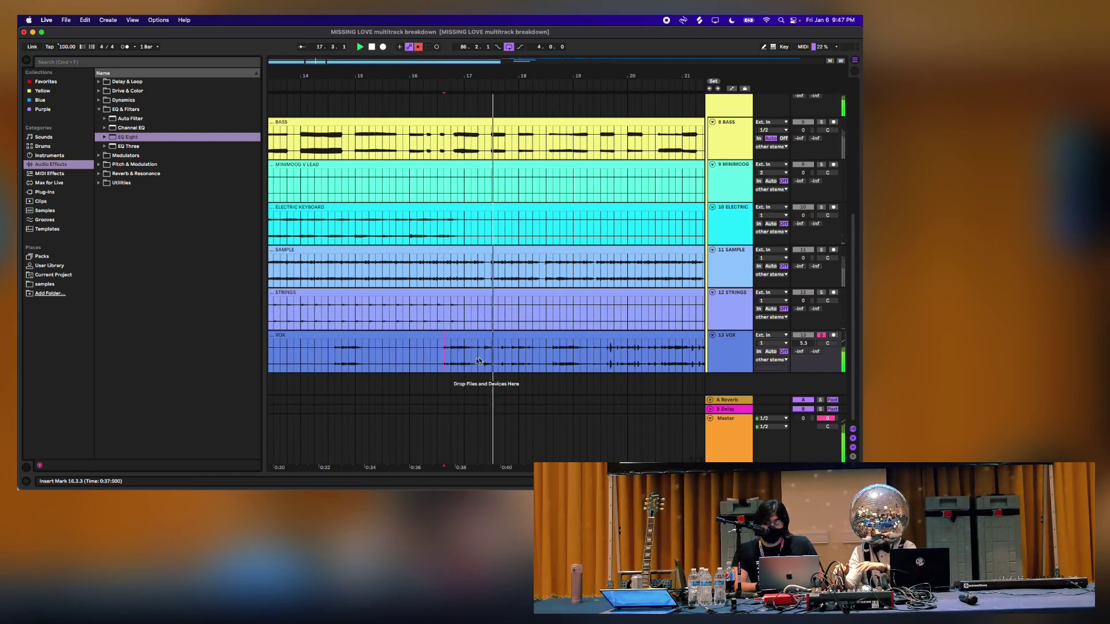
pyautogui.moveTo(479, 361); pyautogui.dragTo(534, 355)
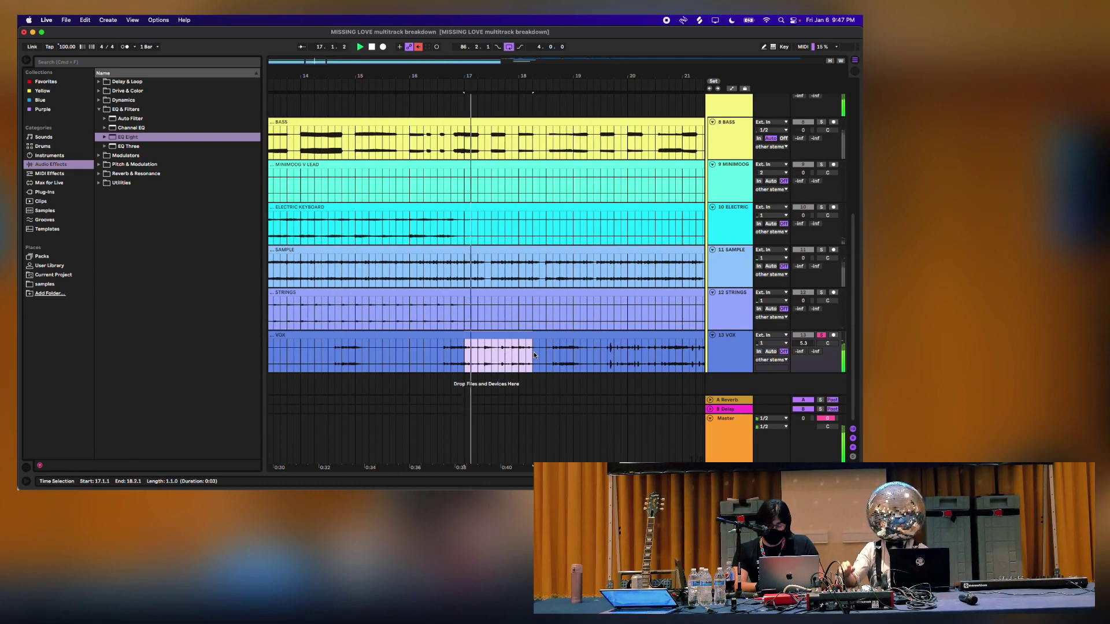
pyautogui.press('super+l')
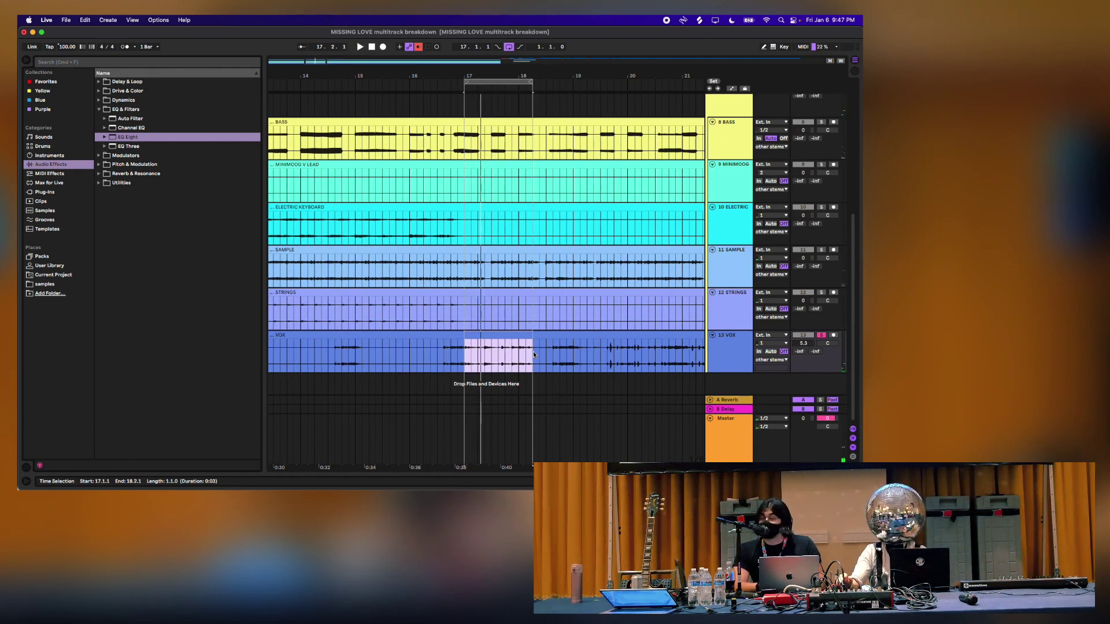
pyautogui.click(508, 48)
# Play the stems from 9.1.1 with only the BASS track soloed
pyautogui.moveTo(504, 75); pyautogui.dragTo(504, 40)
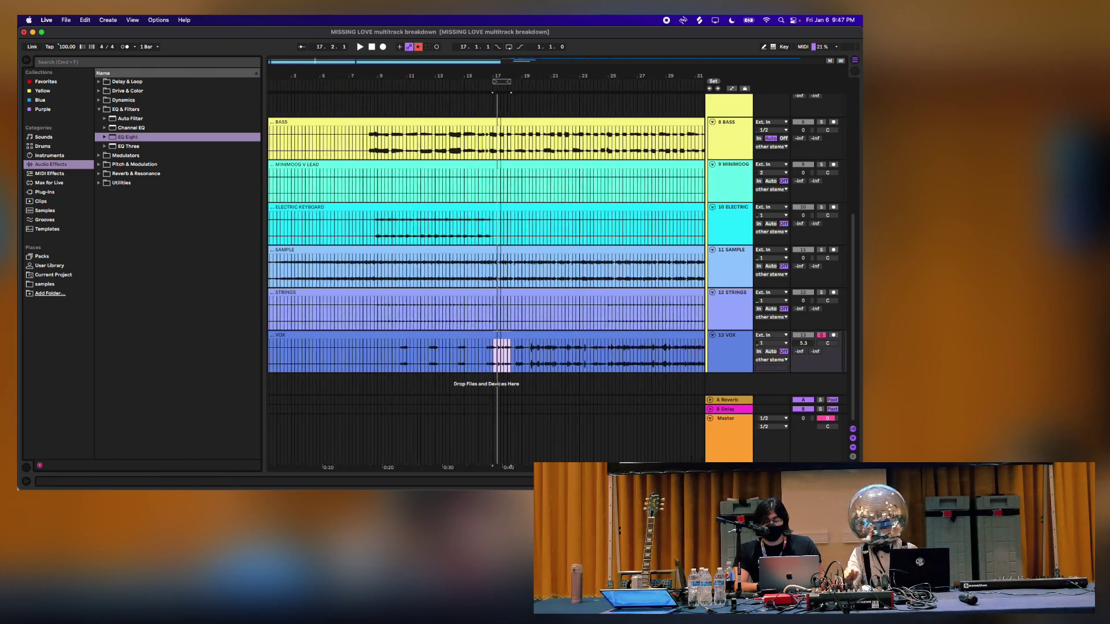
pyautogui.click(377, 233)
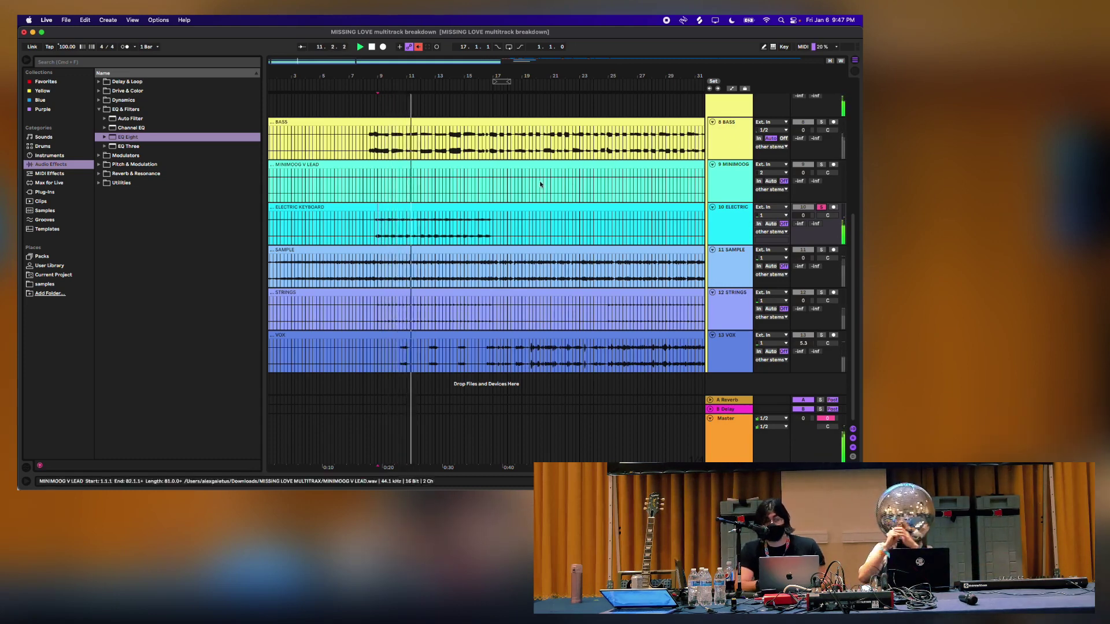
pyautogui.click(821, 122)
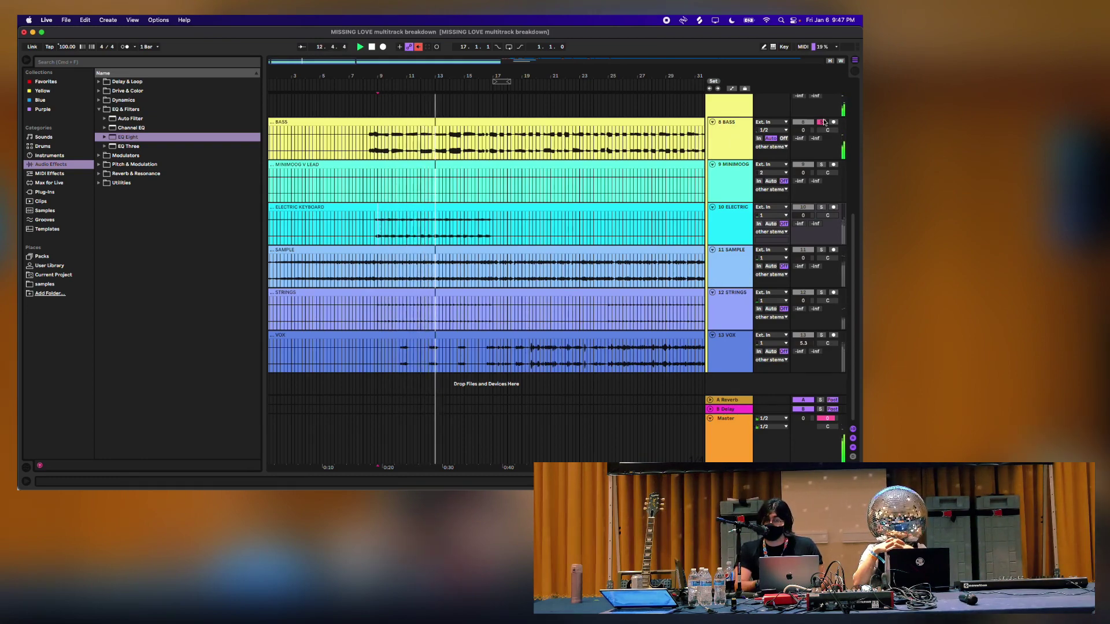
pyautogui.scroll(5, 512, 172)
pyautogui.scroll(-10, 511, 173)
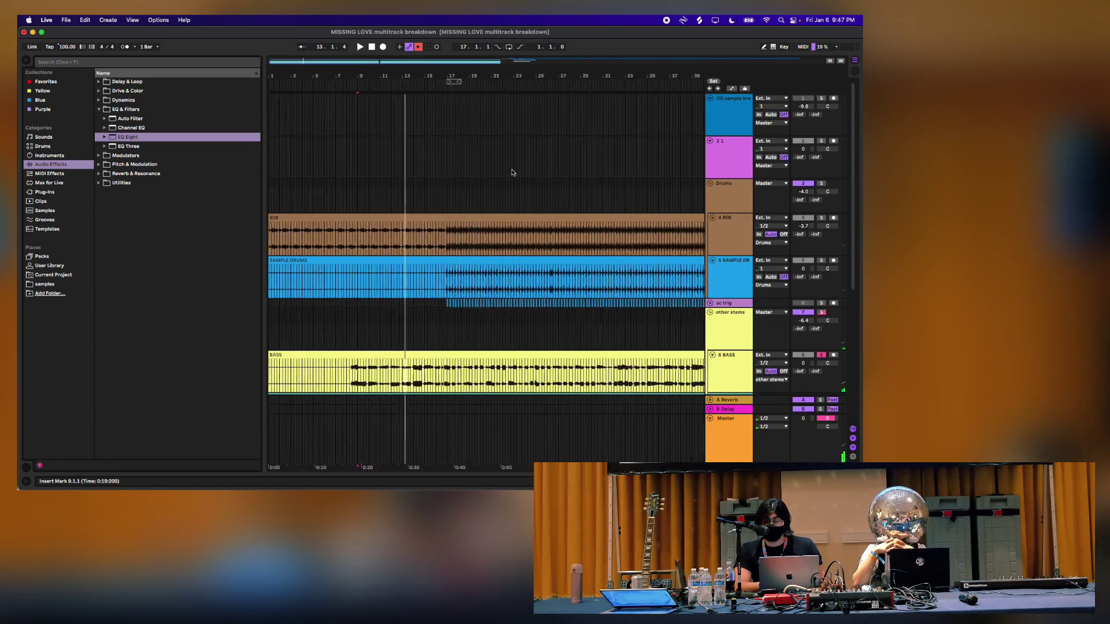
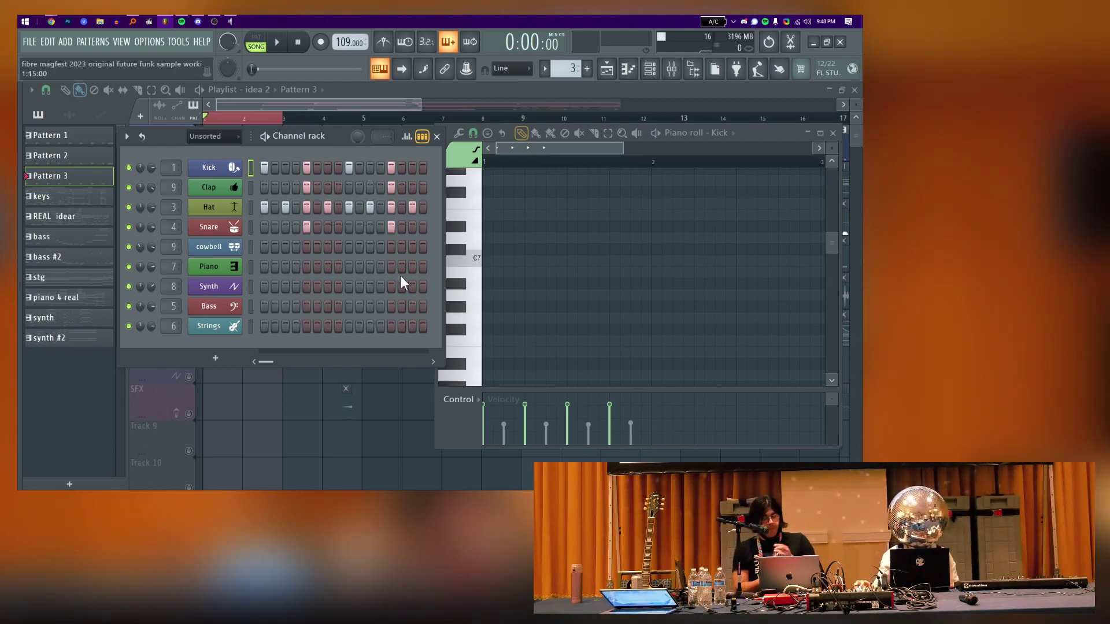
# Play Pattern 3 on its own in pattern mode, stop it, and solo the Kick channel
pyautogui.click(257, 44)
pyautogui.click(277, 42)
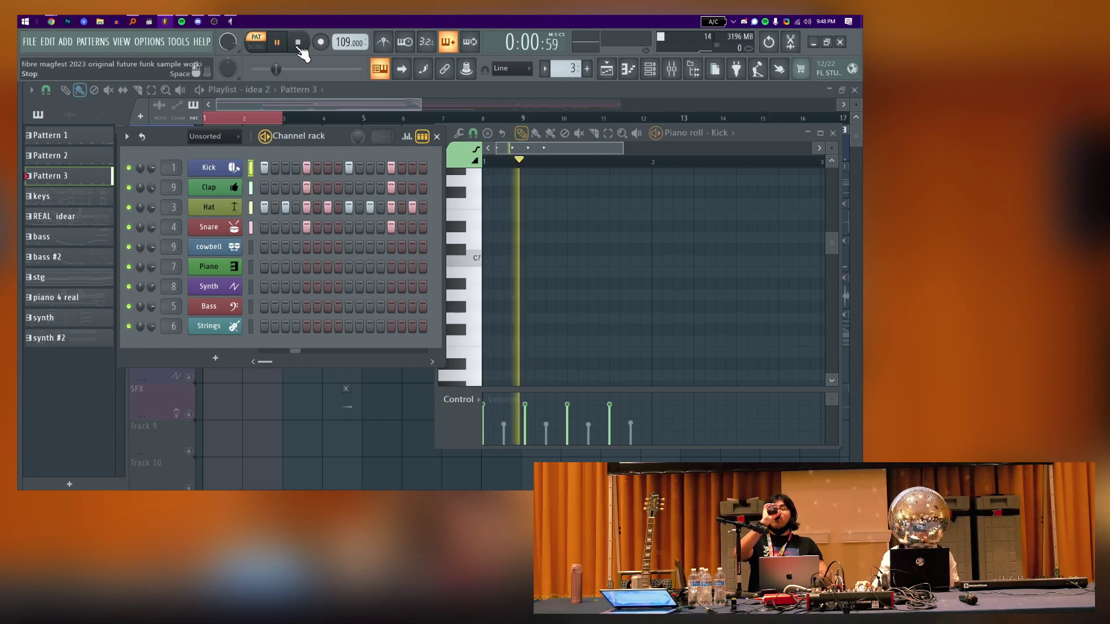
pyautogui.press('space')
pyautogui.rightClick(131, 169)
pyautogui.click(147, 175)
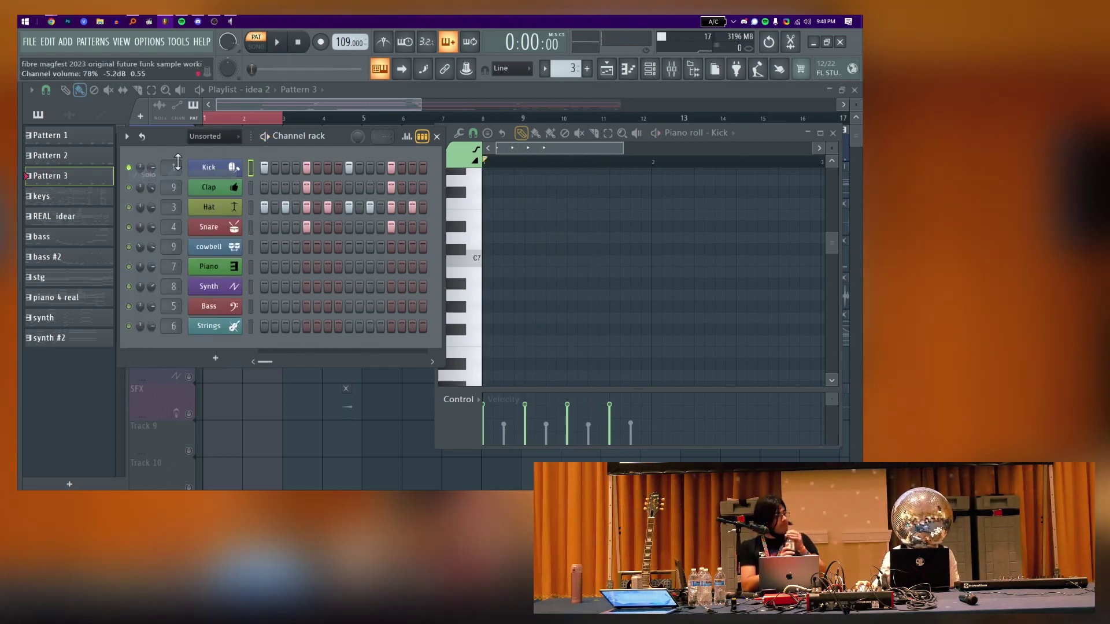
# Open the Kick channel's sampler settings and move the window clear of the channel rack's steps
pyautogui.click(231, 171)
pyautogui.moveTo(253, 227); pyautogui.dragTo(418, 111)
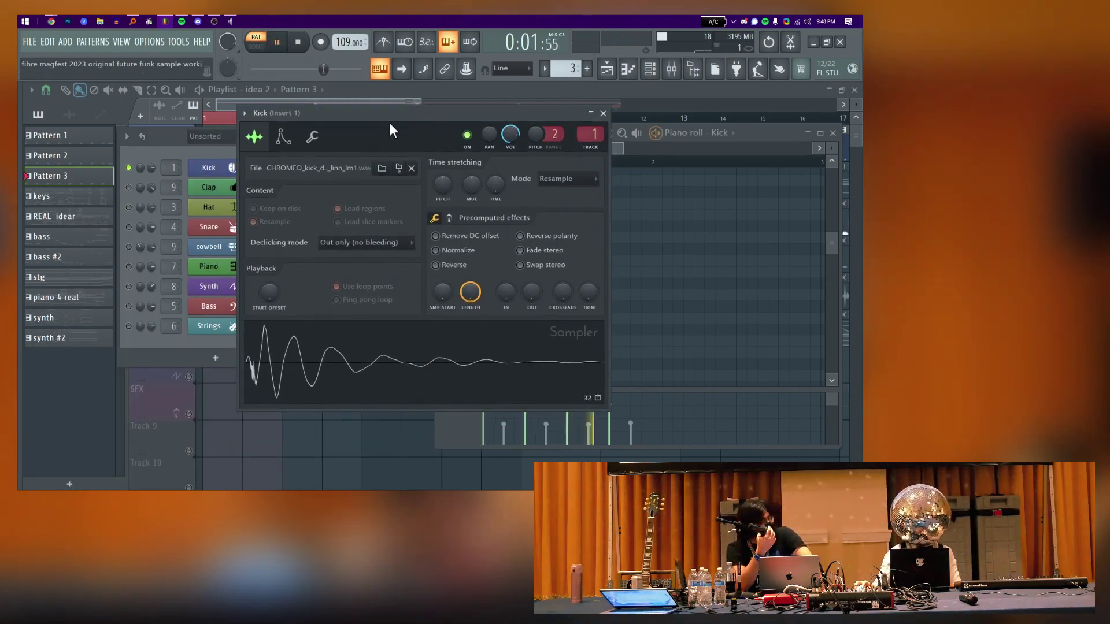
pyautogui.moveTo(383, 112); pyautogui.dragTo(453, 294)
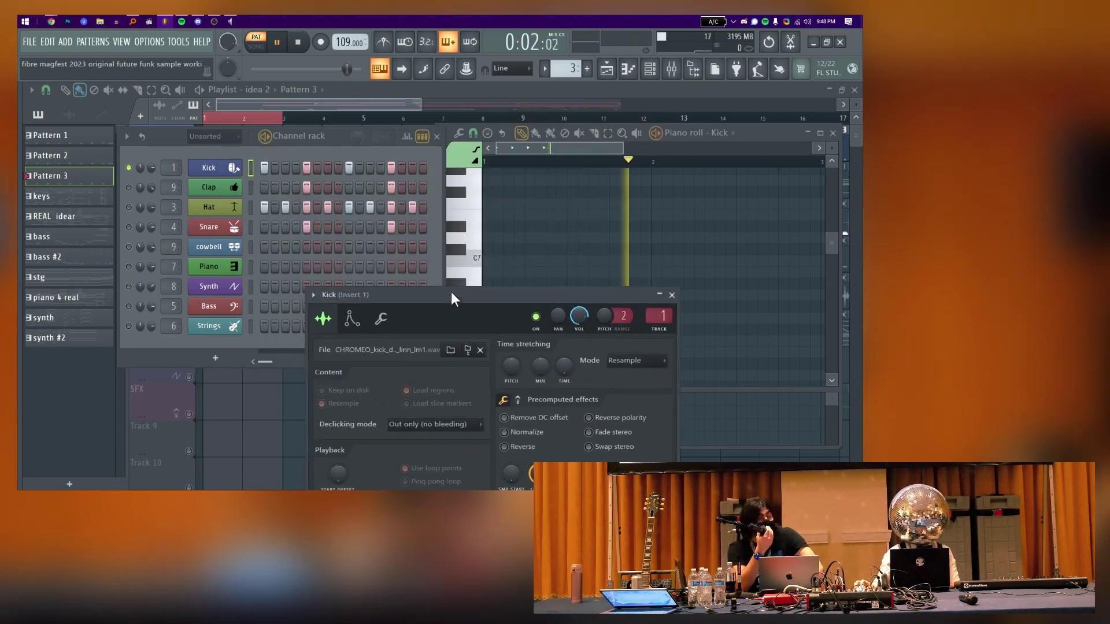
# Bring in the Clap, Hat and Snare channels one at a time during playback, and re-enable all remaining channels
pyautogui.click(130, 187)
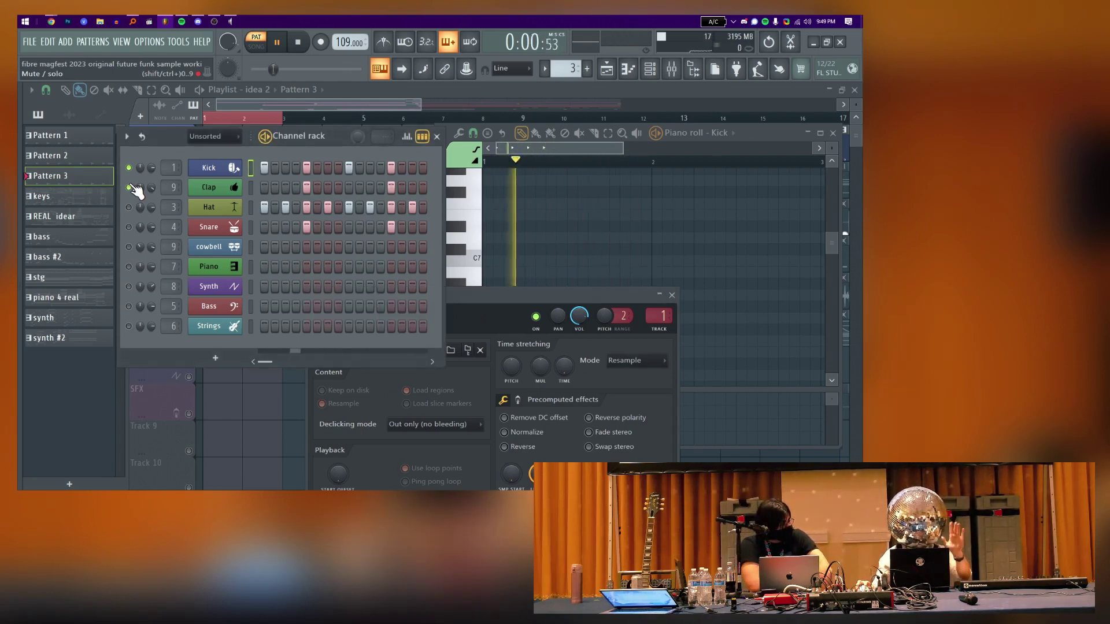
pyautogui.rightClick(129, 226)
pyautogui.click(140, 232)
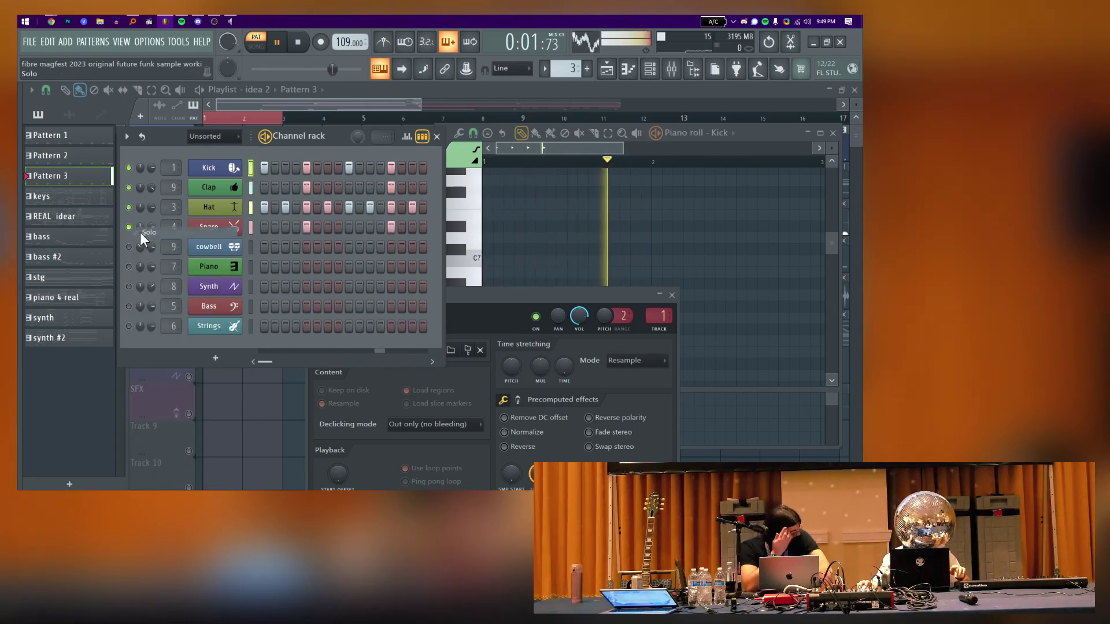
pyautogui.rightClick(136, 229)
pyautogui.click(136, 229)
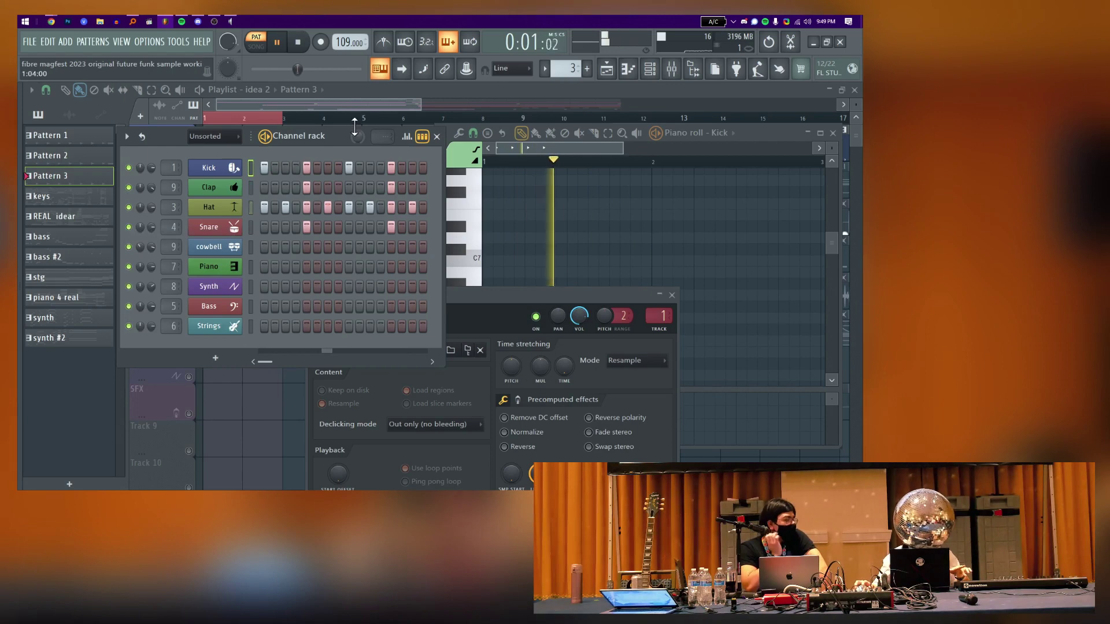
# Play the playlist from bar 1 with only the Drums track active, and add the Piano and Clap tracks during playback
pyautogui.click(321, 101)
pyautogui.moveTo(421, 104); pyautogui.dragTo(290, 105)
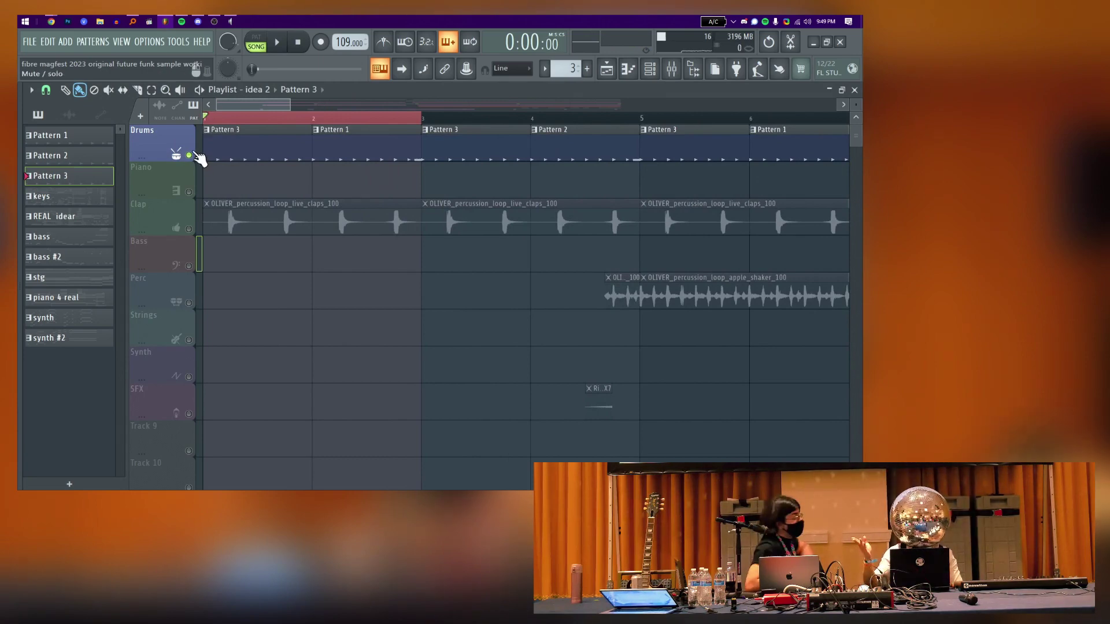
pyautogui.press('space')
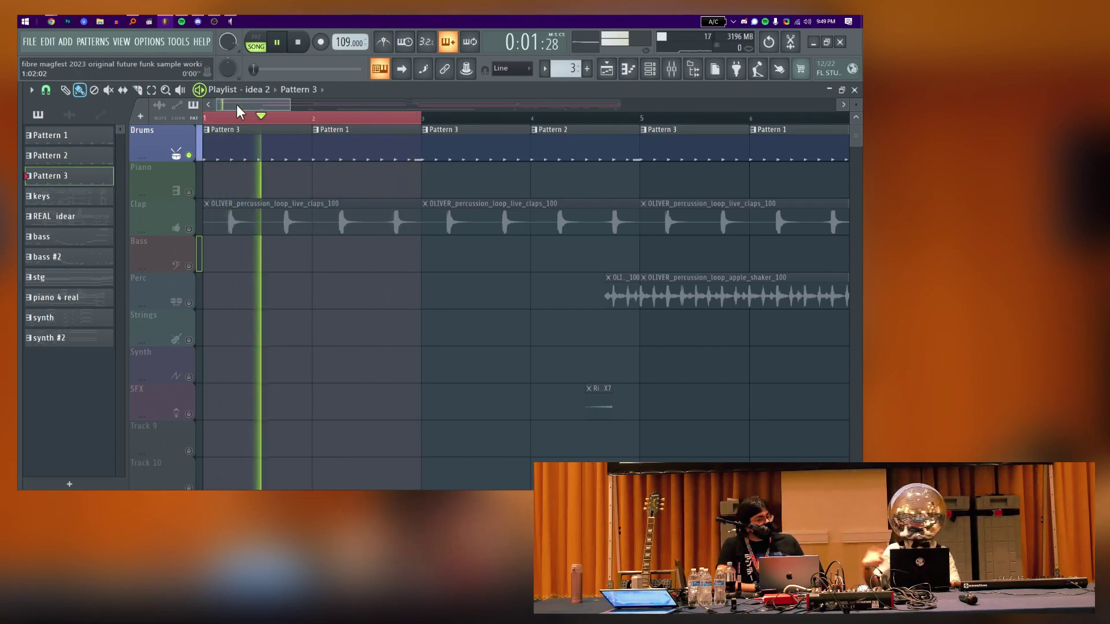
pyautogui.click(175, 179)
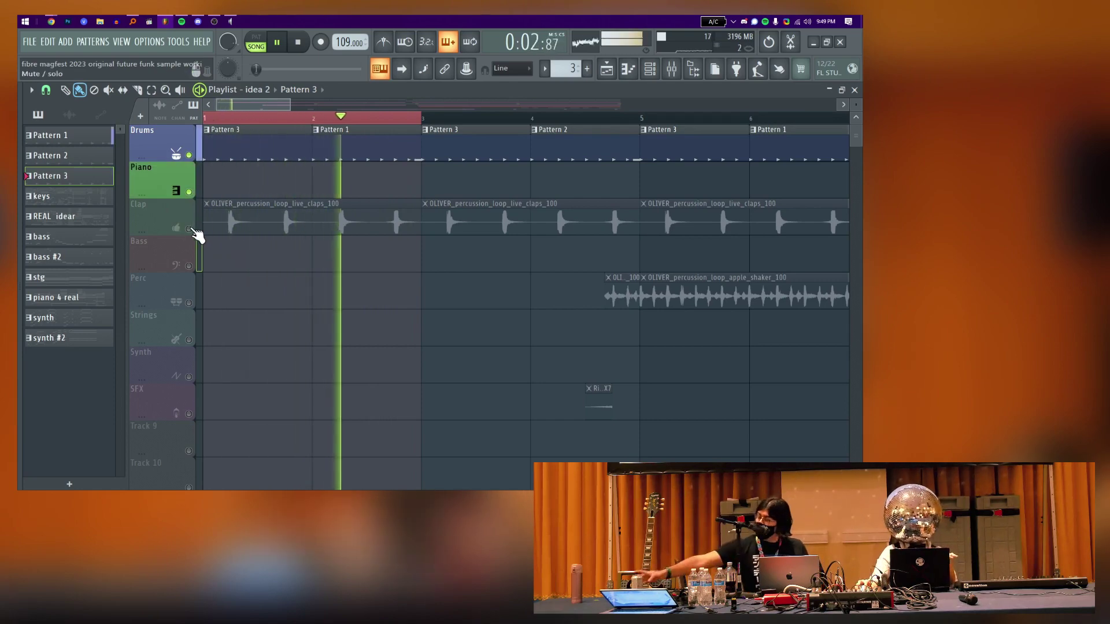
pyautogui.click(190, 229)
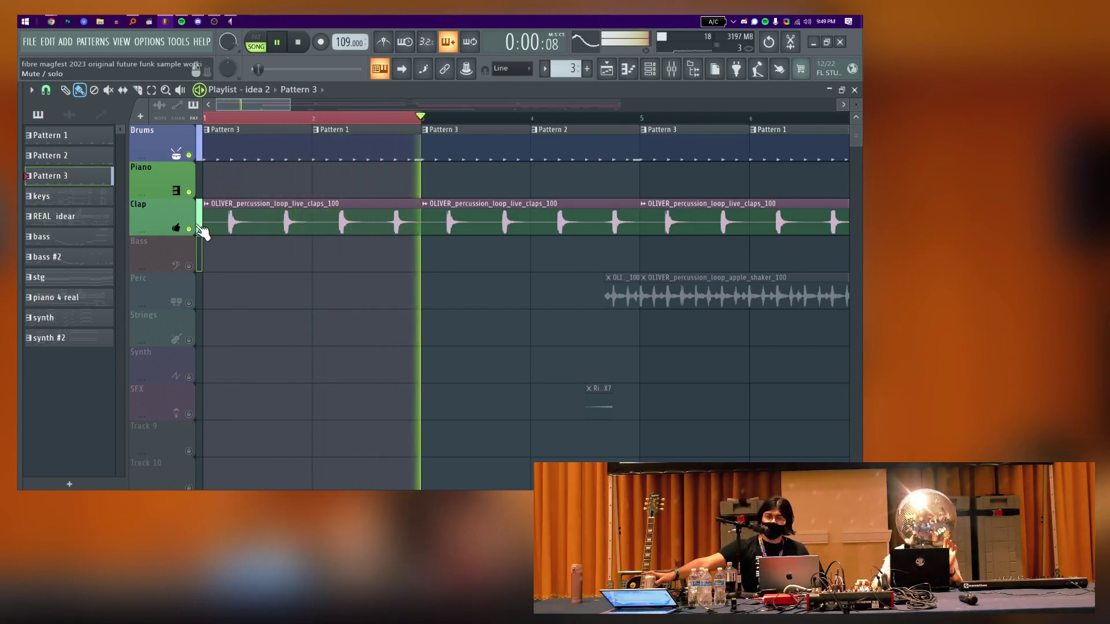
# Unmute the Perc track for the shaker loop, re-enable all playlist tracks, and stop playback
pyautogui.moveTo(290, 105); pyautogui.dragTo(421, 129)
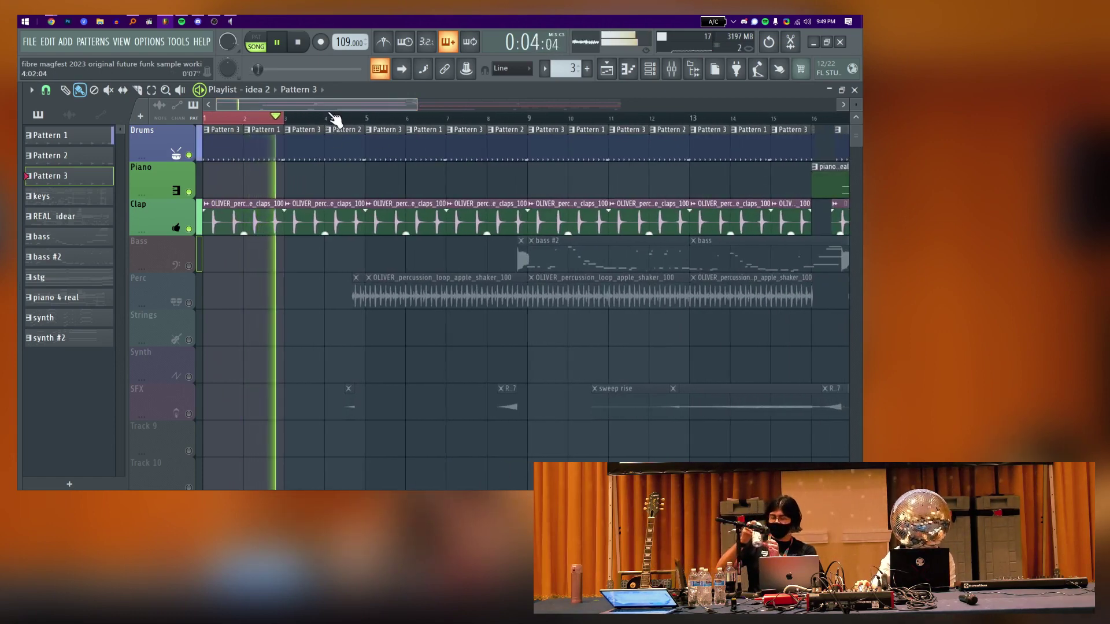
pyautogui.click(188, 303)
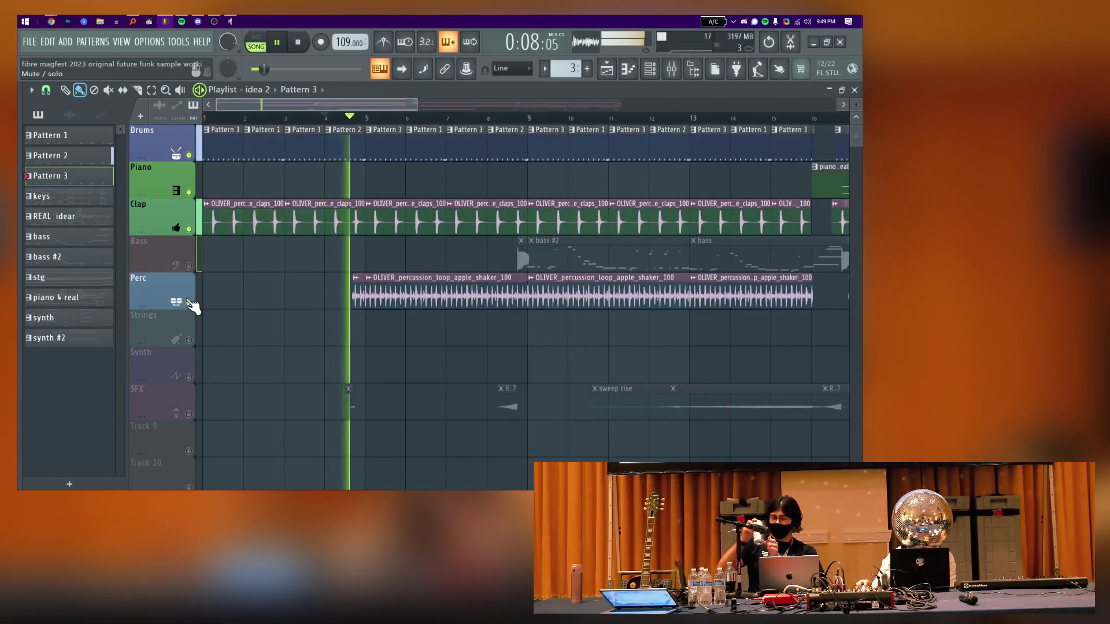
pyautogui.rightClick(190, 303)
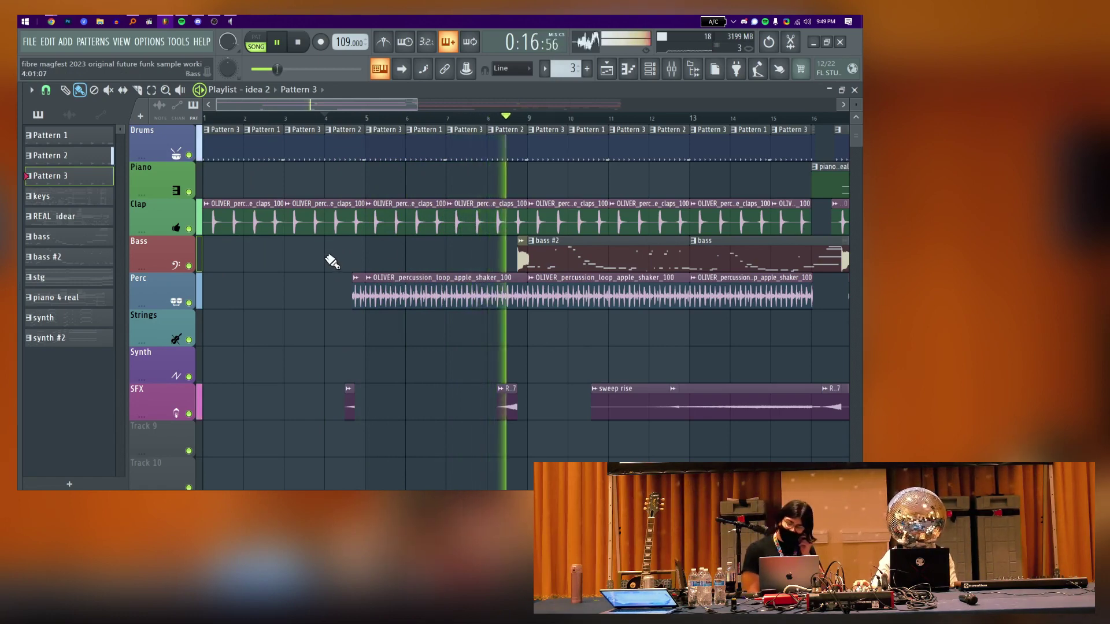
pyautogui.press('space')
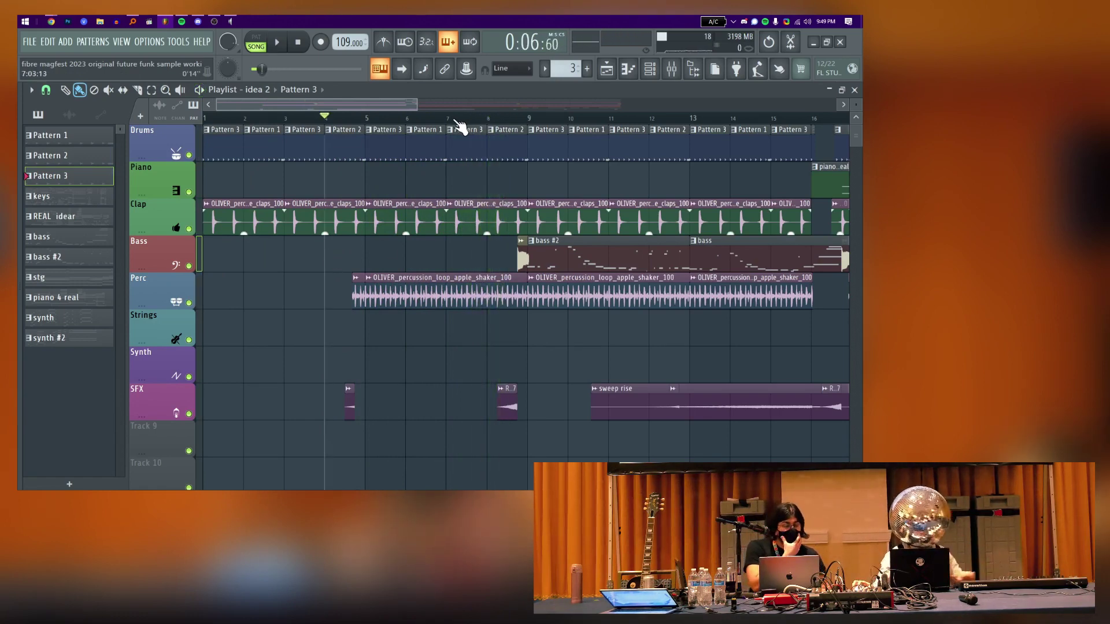
# Open the first piano 4 real clip in the piano roll, close it again, and place the playhead at bar 17
pyautogui.moveTo(363, 102); pyautogui.dragTo(511, 116)
pyautogui.doubleClick(453, 192)
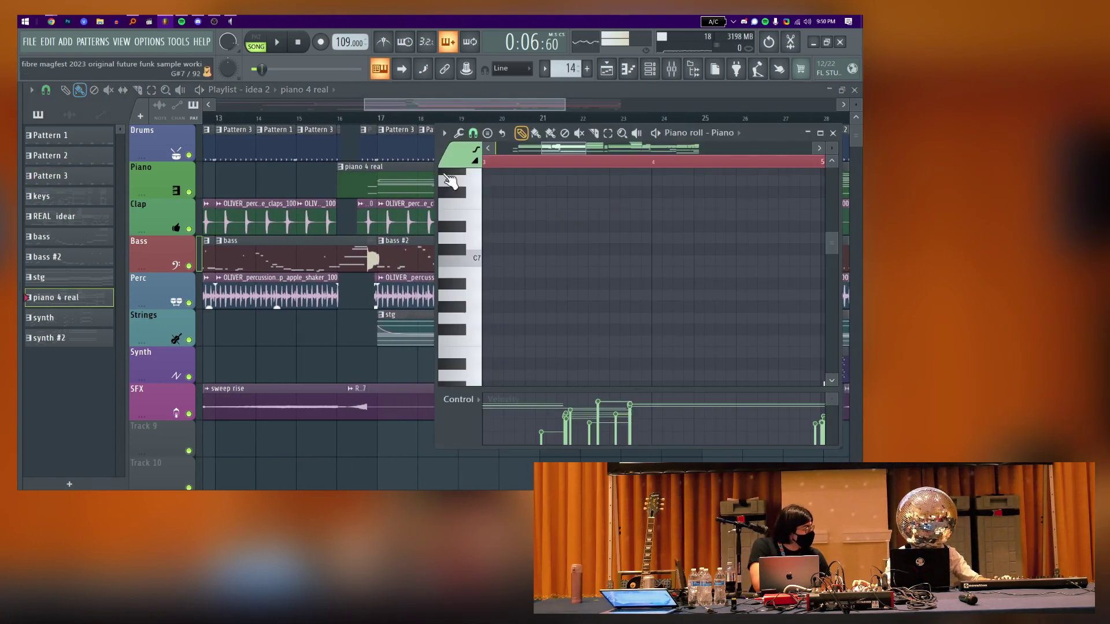
pyautogui.click(377, 118)
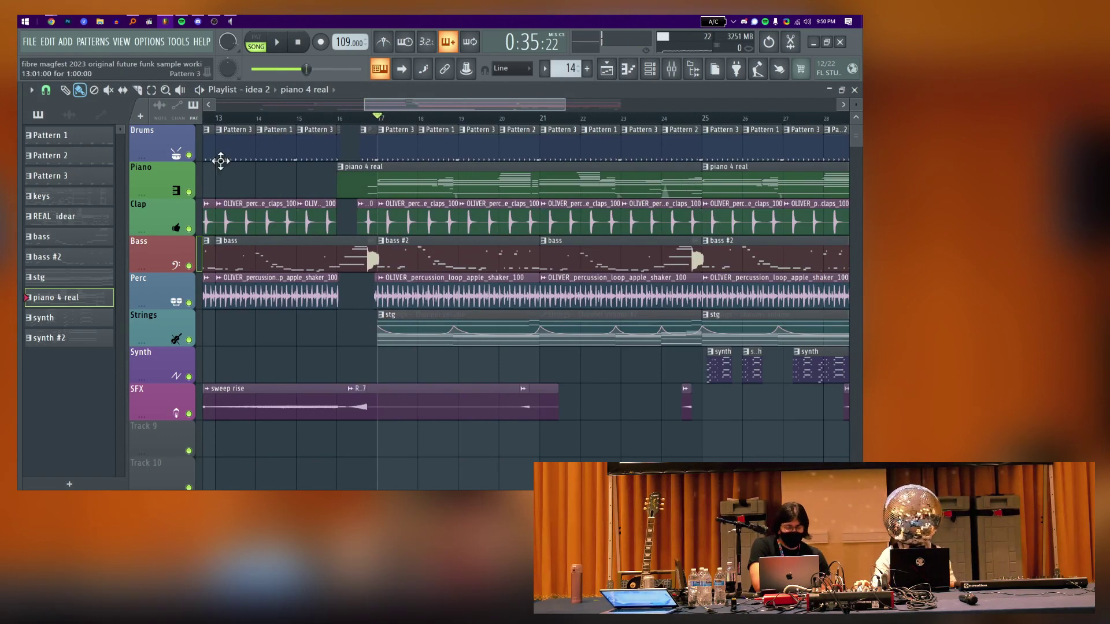
# Leave only the Drums, Clap and Perc tracks active and play them from bar 17
pyautogui.rightClick(188, 155)
pyautogui.click(188, 229)
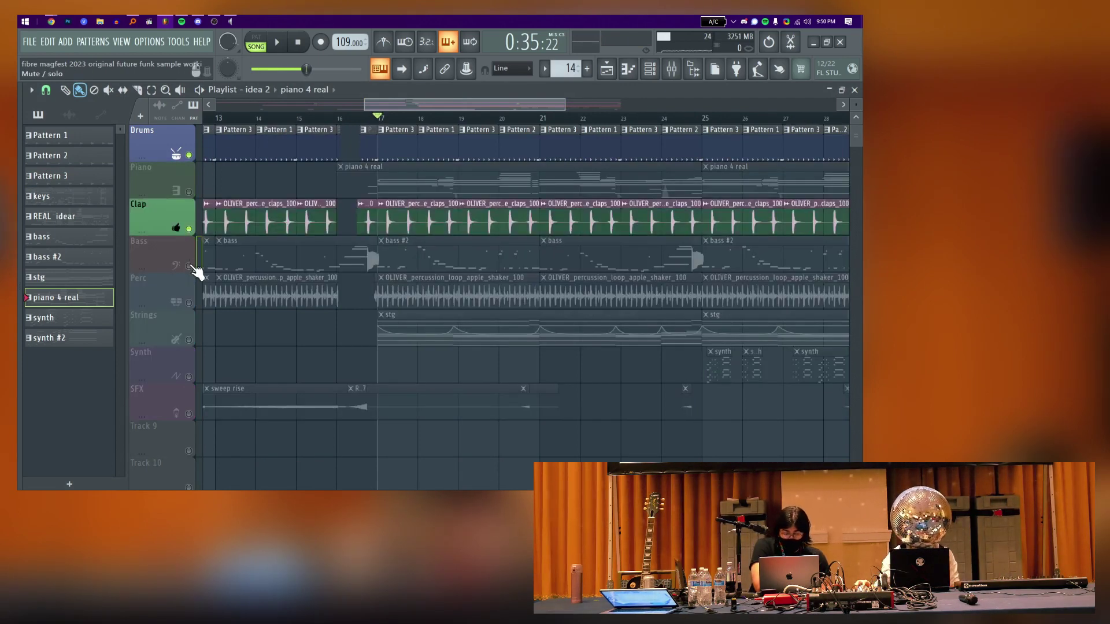
pyautogui.click(188, 302)
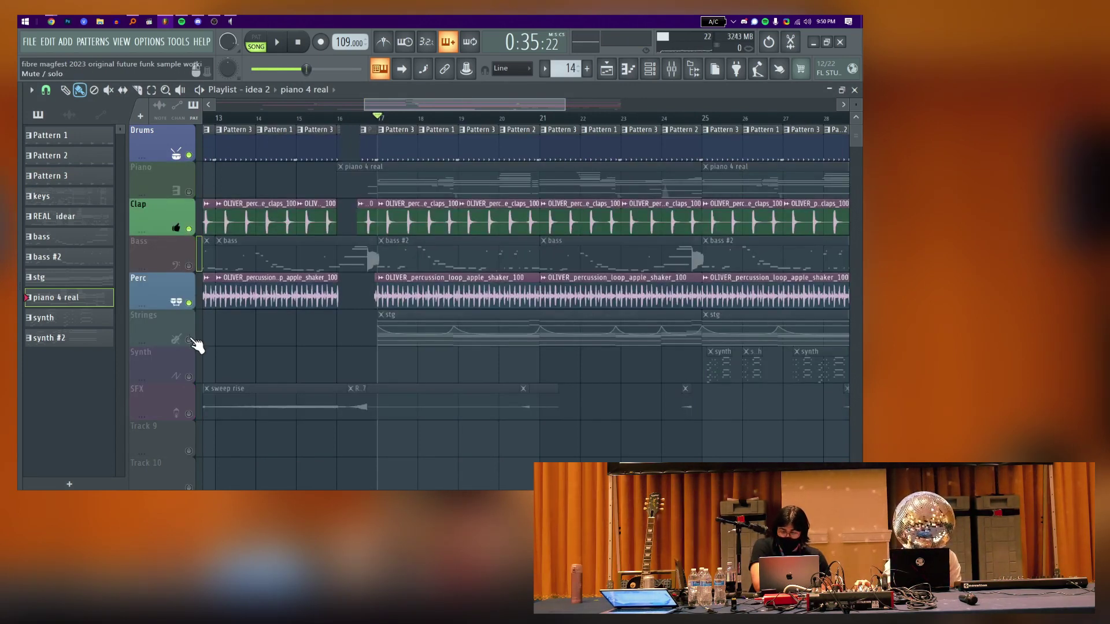
pyautogui.press('space')
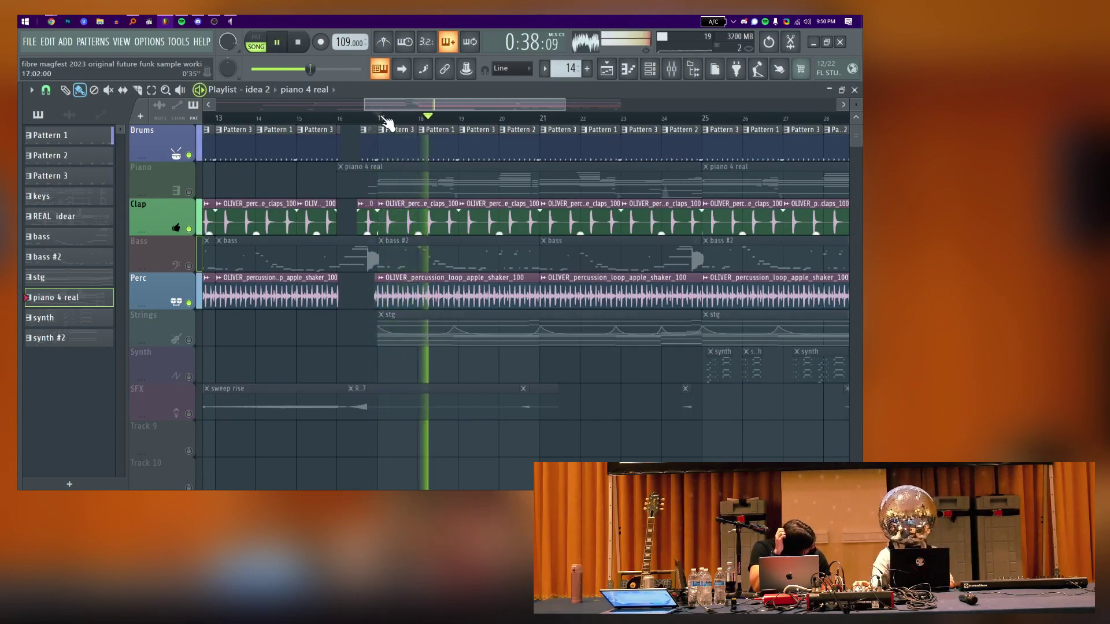
pyautogui.press('space')
# Unmute the Piano track and play it with the drums and percussion from bar 16
pyautogui.moveTo(385, 119); pyautogui.dragTo(480, 98)
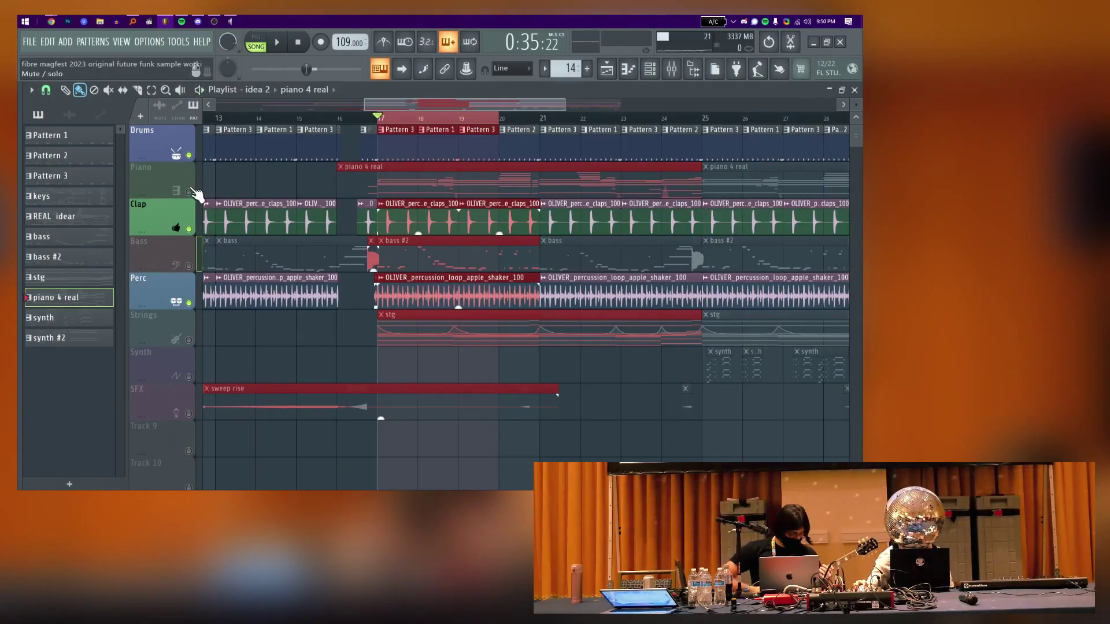
pyautogui.click(185, 188)
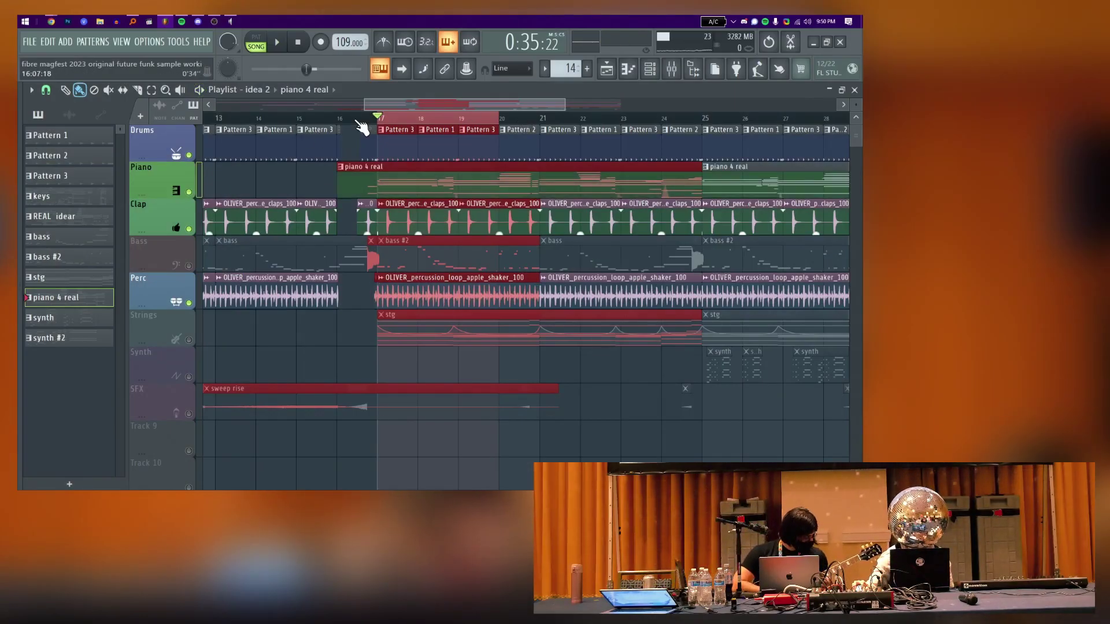
pyautogui.click(337, 119)
pyautogui.press('space')
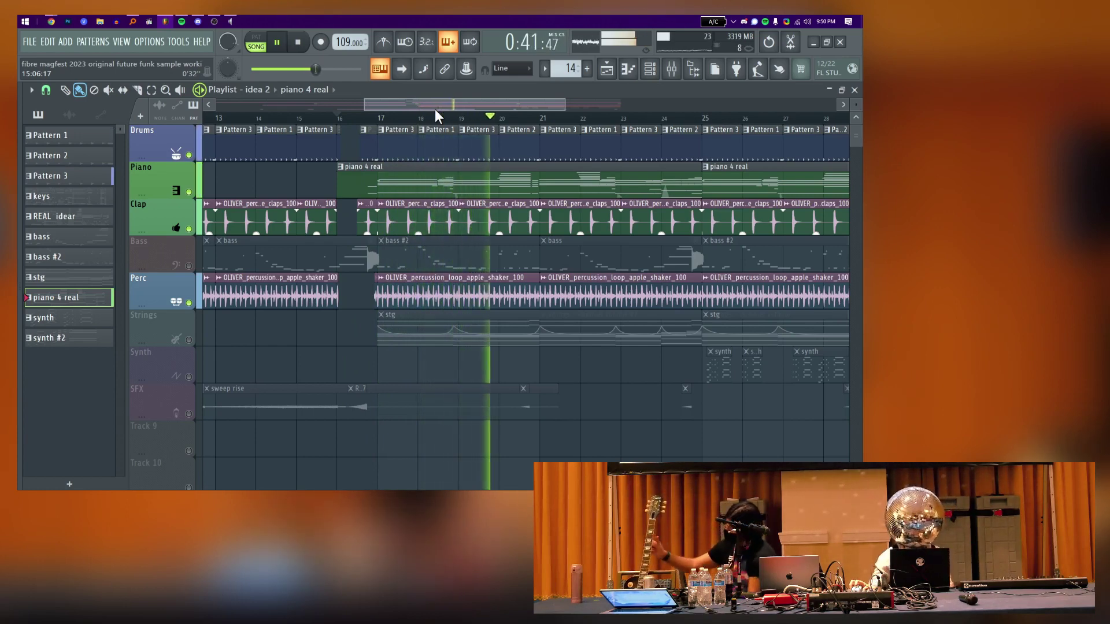
pyautogui.moveTo(567, 104); pyautogui.dragTo(537, 106)
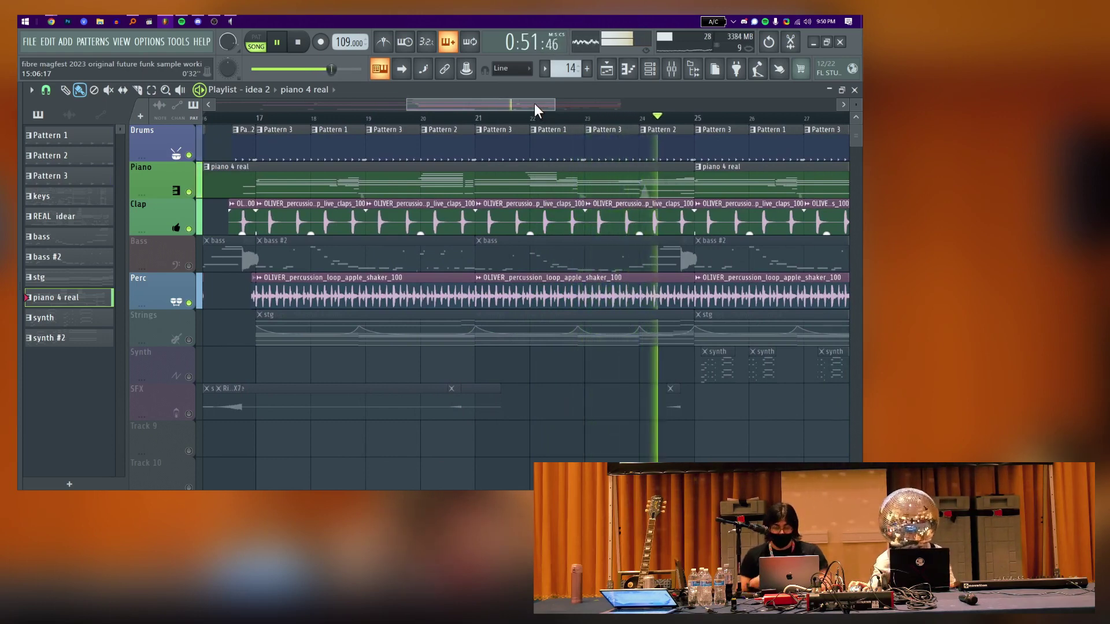
pyautogui.press('space')
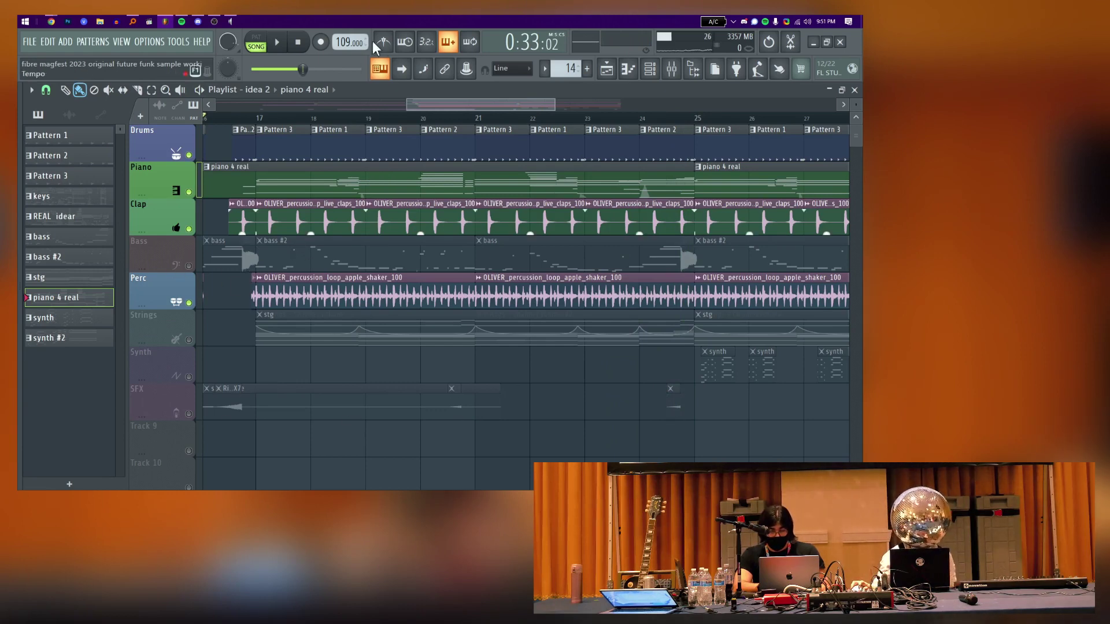
# Open the Piano channel's Keyscape instrument and move its window so the whole Wing Upright - Mono patch is in view
pyautogui.click(649, 69)
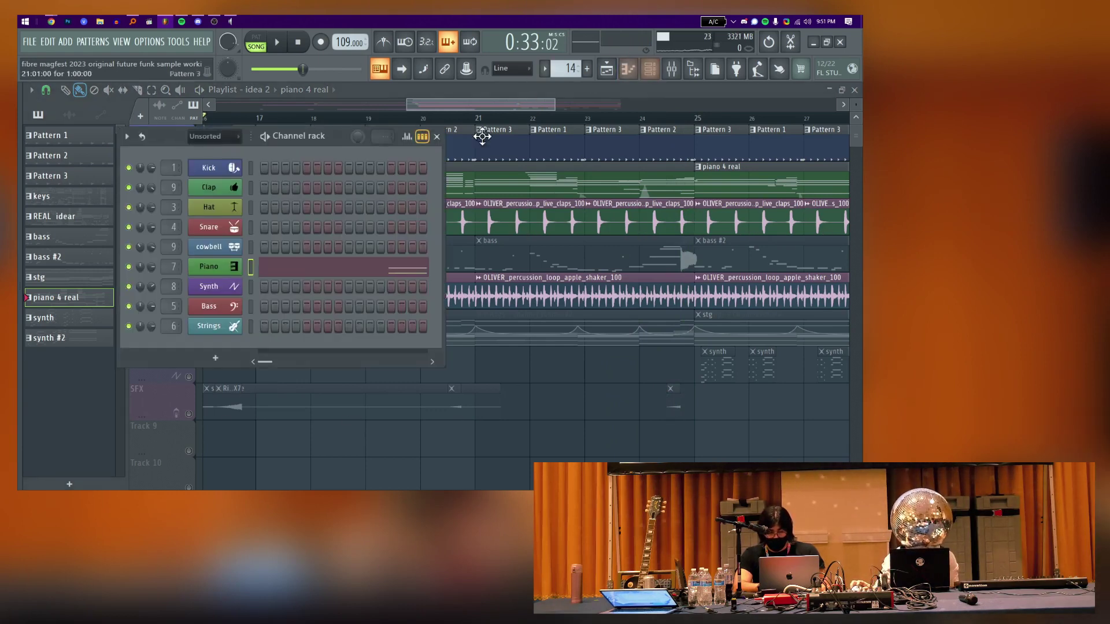
pyautogui.click(236, 269)
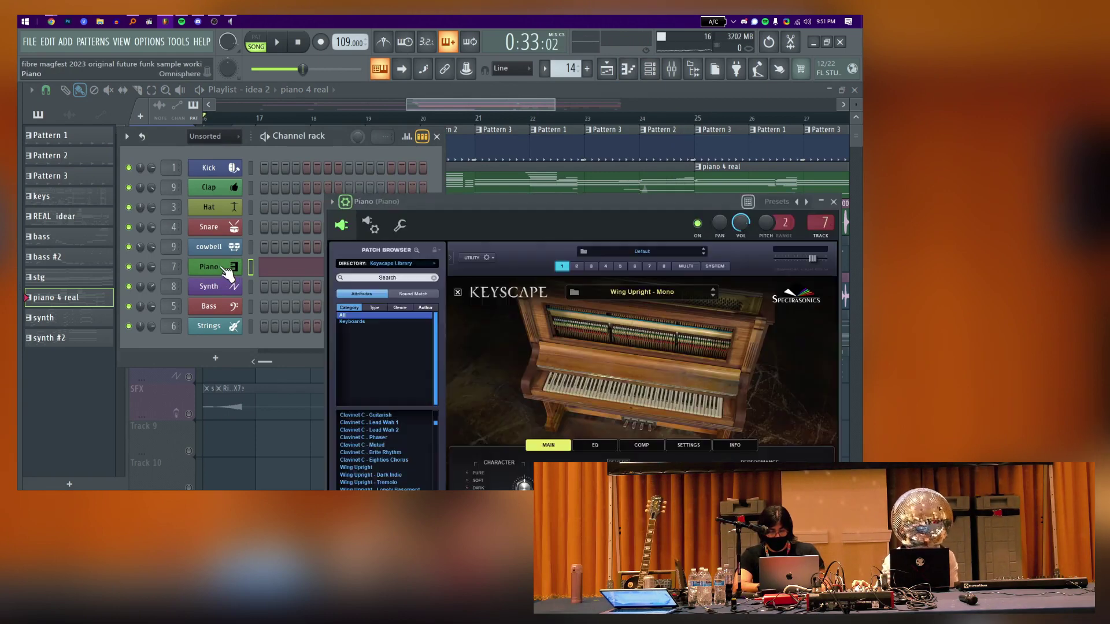
pyautogui.moveTo(487, 209); pyautogui.dragTo(312, 135)
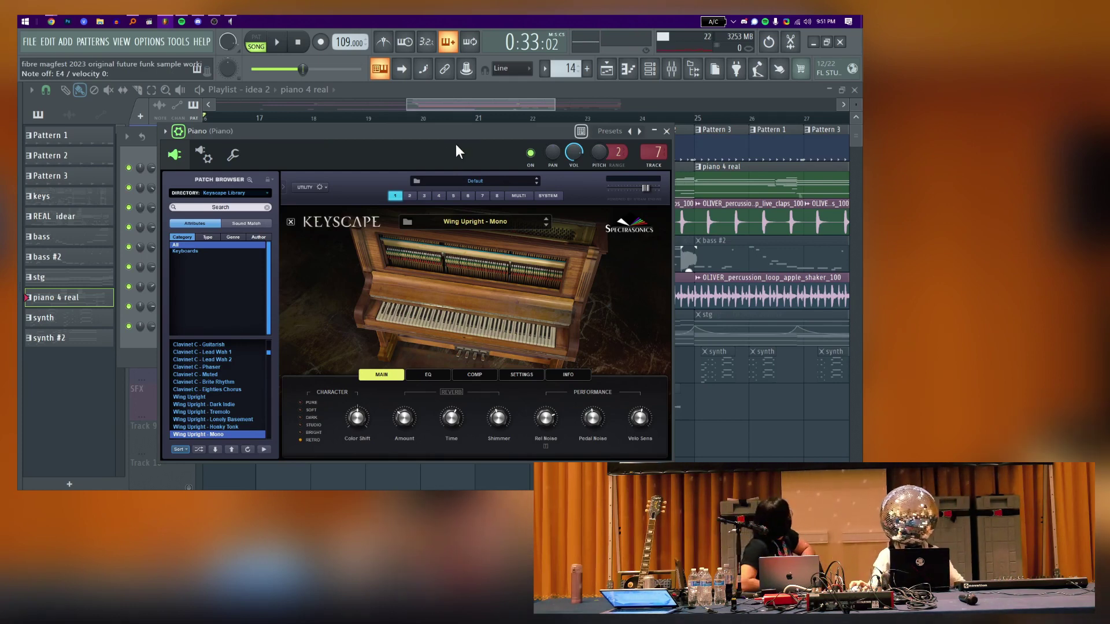
# Open the Bass channel's instrument, and play the arrangement from bar 16 with the Bass track unmuted
pyautogui.click(650, 70)
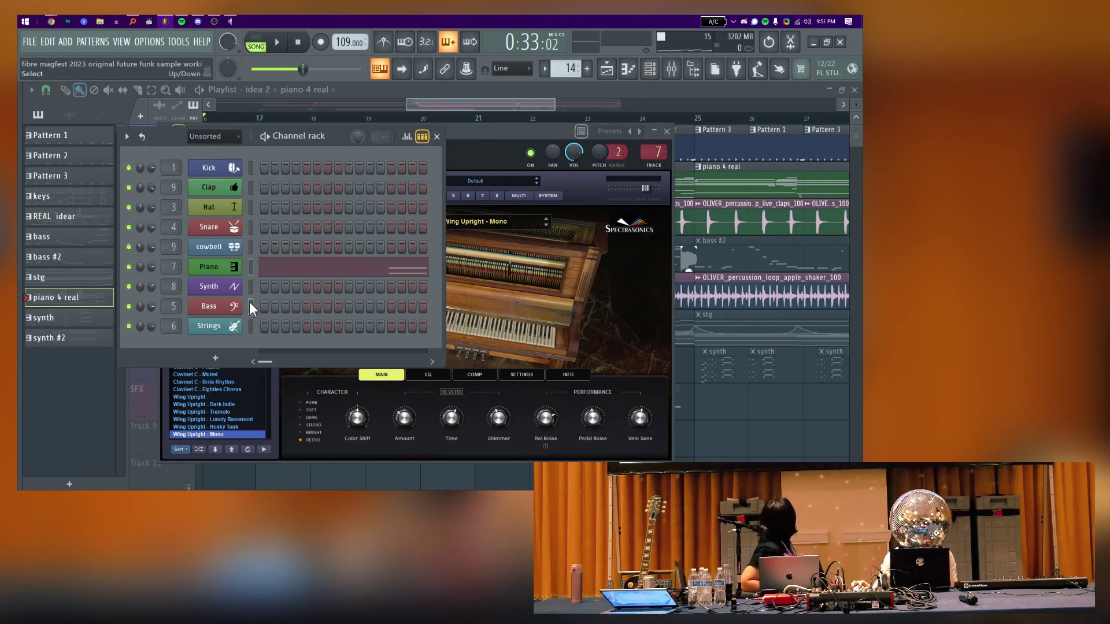
pyautogui.click(223, 309)
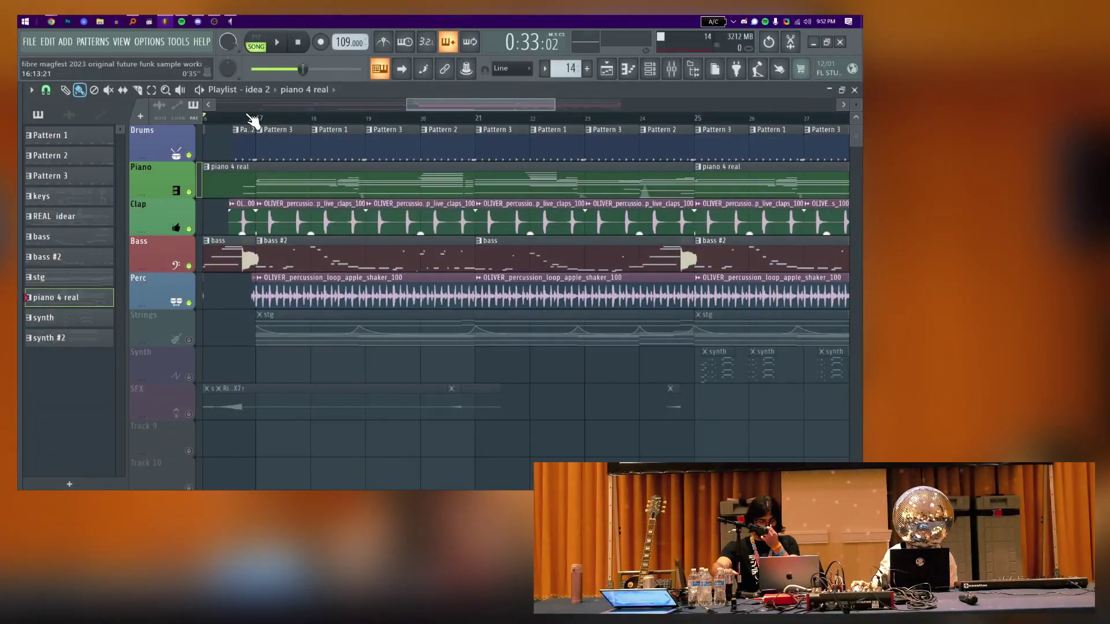
pyautogui.click(225, 121)
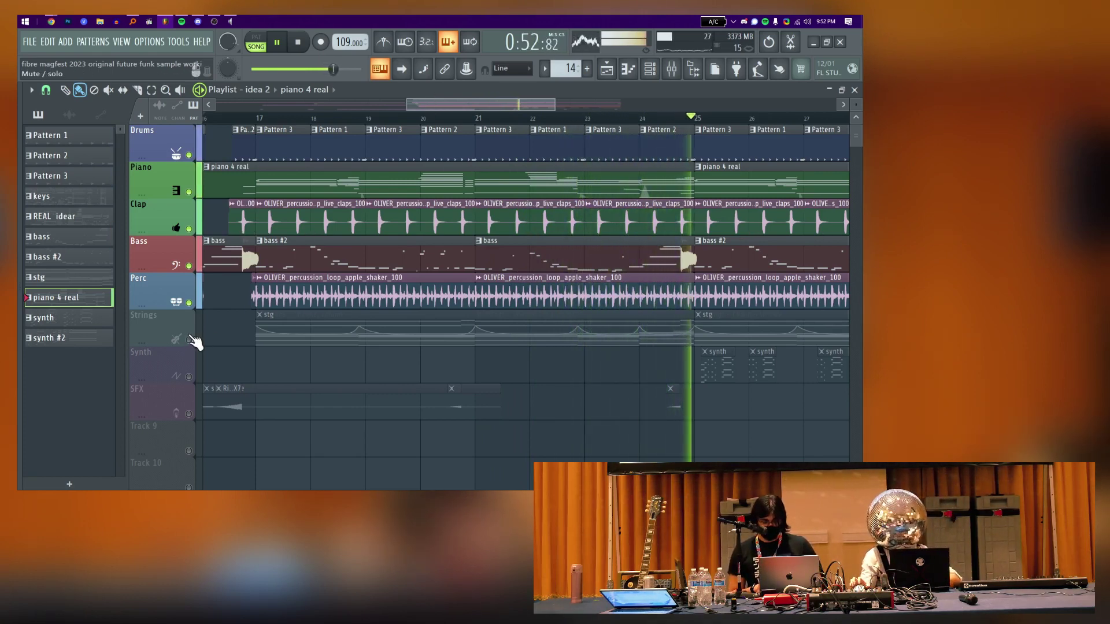
pyautogui.press('space')
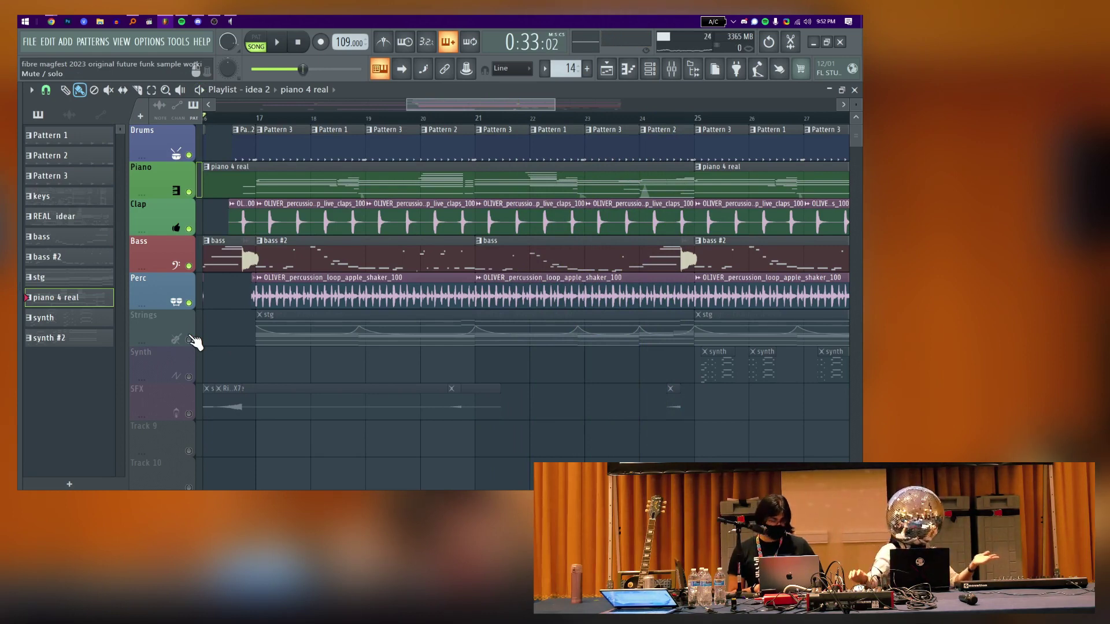
# Solo the Strings track and open its Session Strings Pro instrument in Kontakt, moving the window fully into view
pyautogui.rightClick(189, 339)
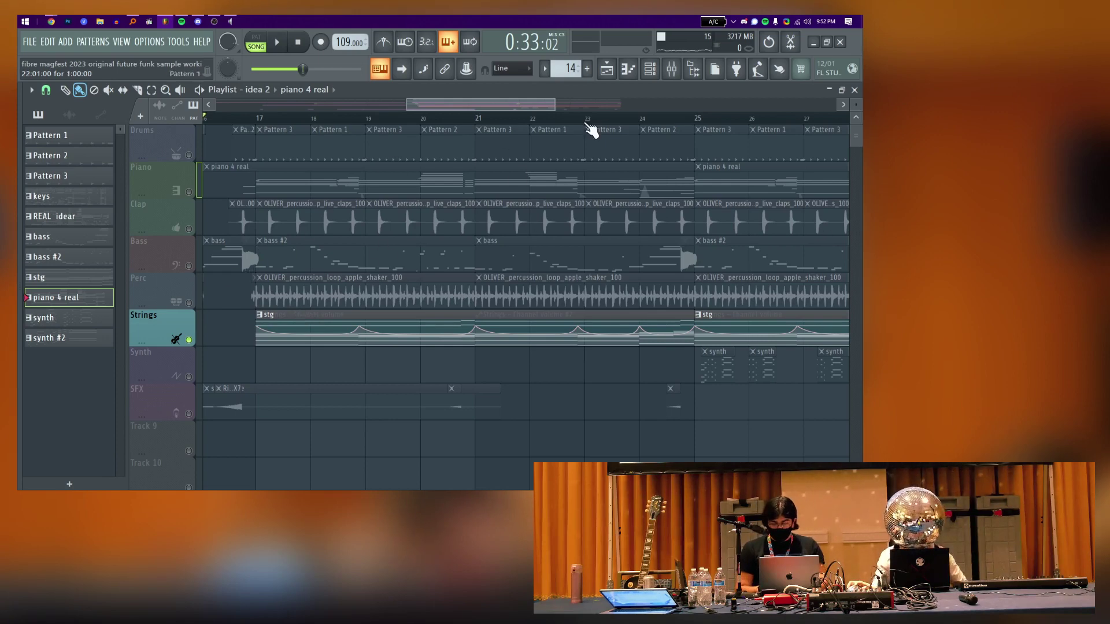
pyautogui.click(650, 70)
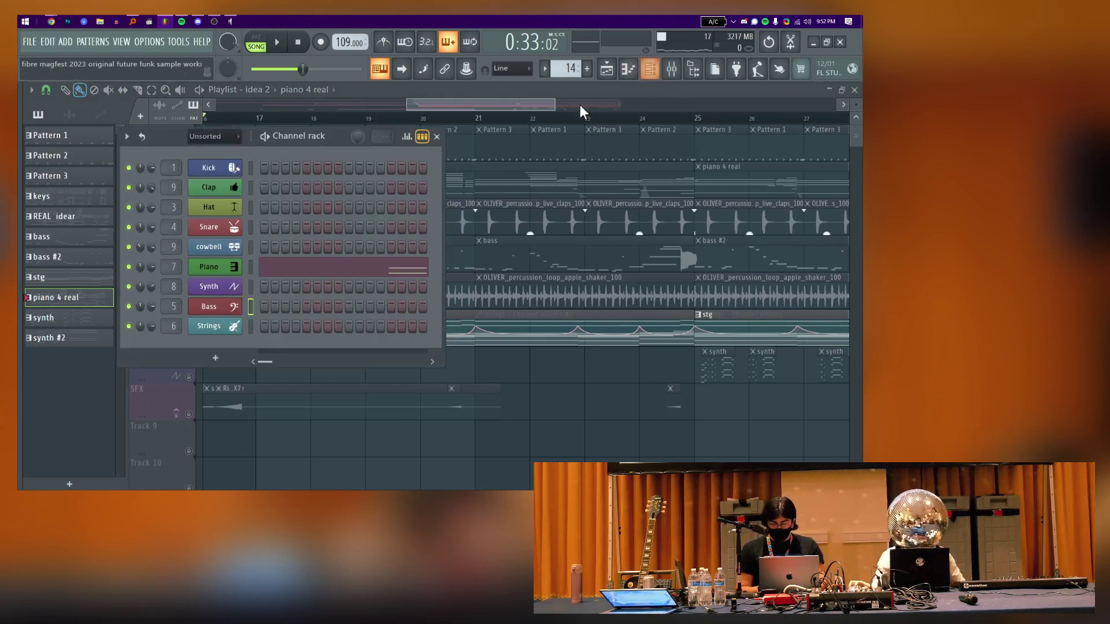
pyautogui.click(220, 329)
pyautogui.moveTo(276, 160); pyautogui.dragTo(334, 58)
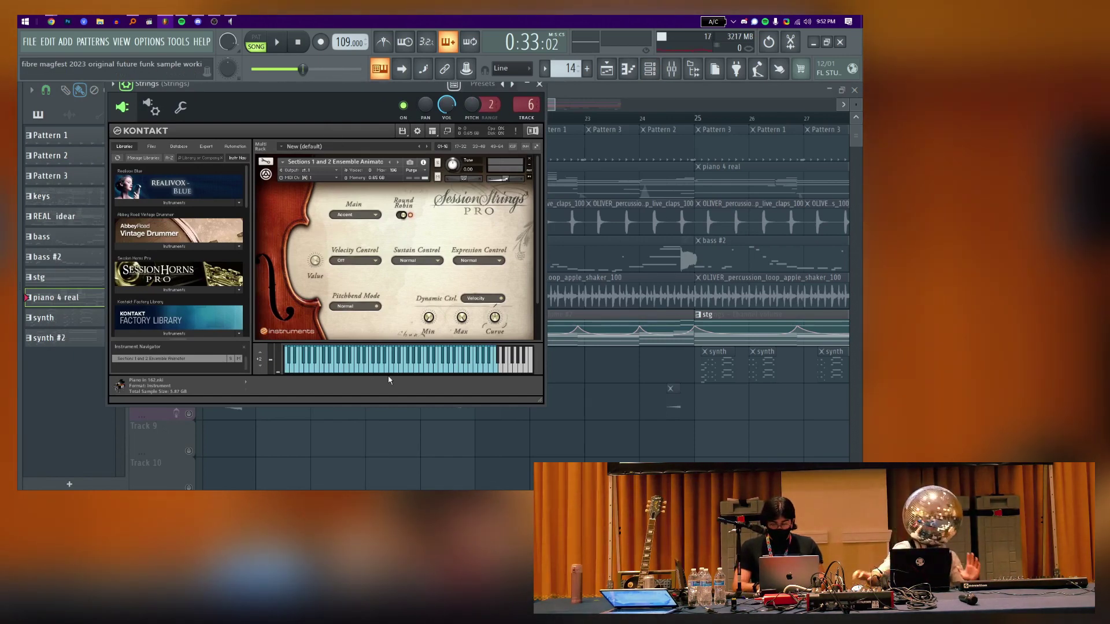
# Open the stg clip's notes in the Piano roll, and play the soloed strings in the Playlist from bar 16
pyautogui.click(608, 70)
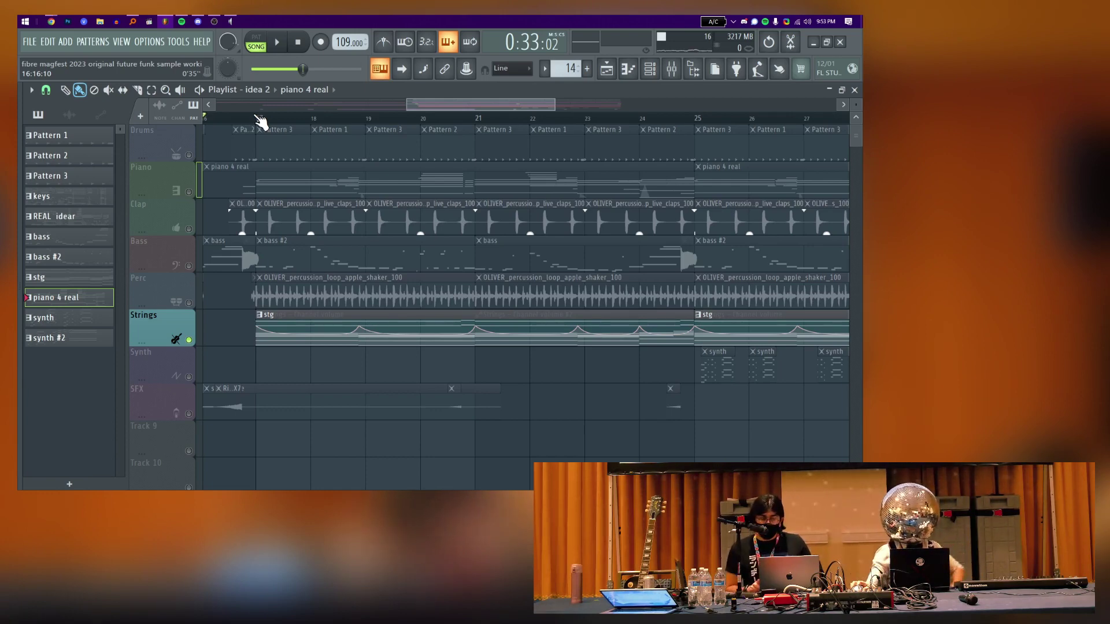
pyautogui.doubleClick(284, 326)
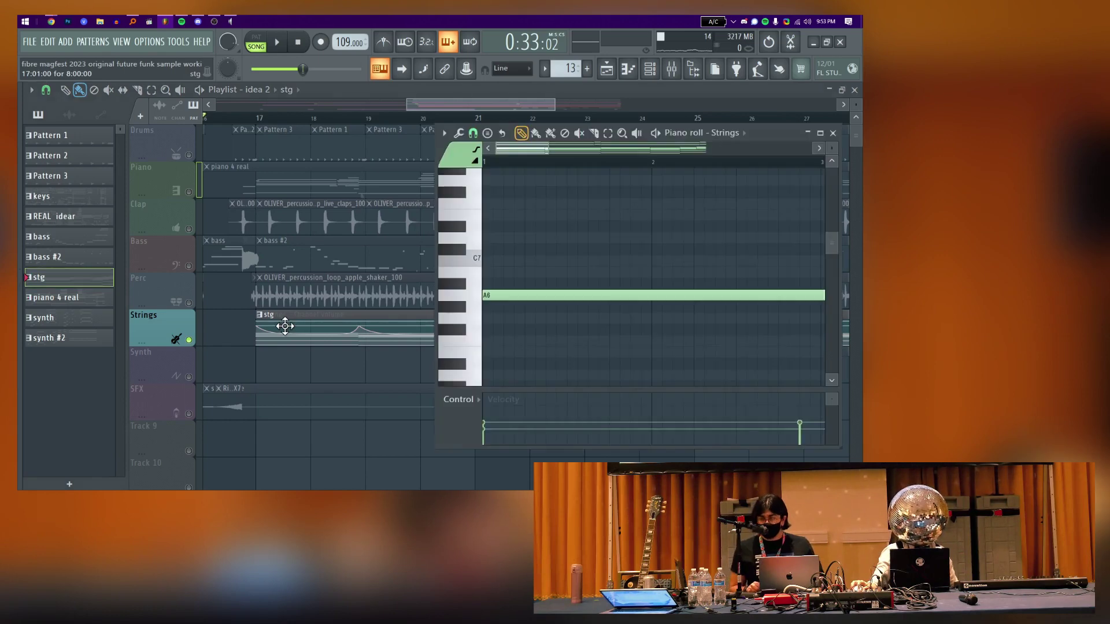
pyautogui.click(502, 106)
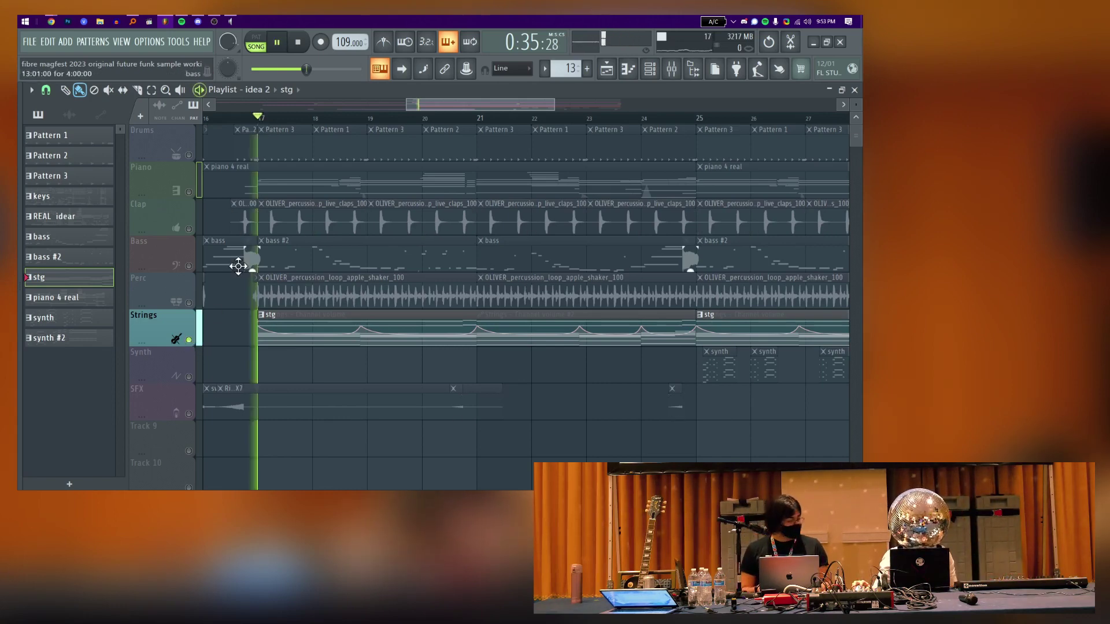
# Unsolo the Strings track and play the full arrangement up to the first synth clips at bar 25
pyautogui.rightClick(194, 338)
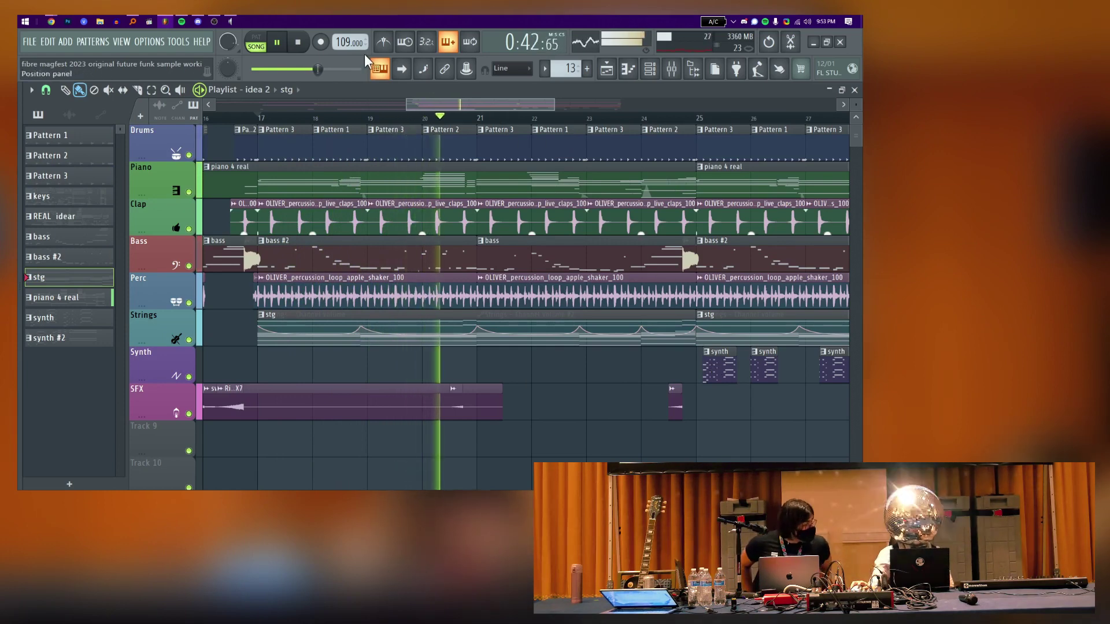
pyautogui.moveTo(450, 102); pyautogui.dragTo(489, 108)
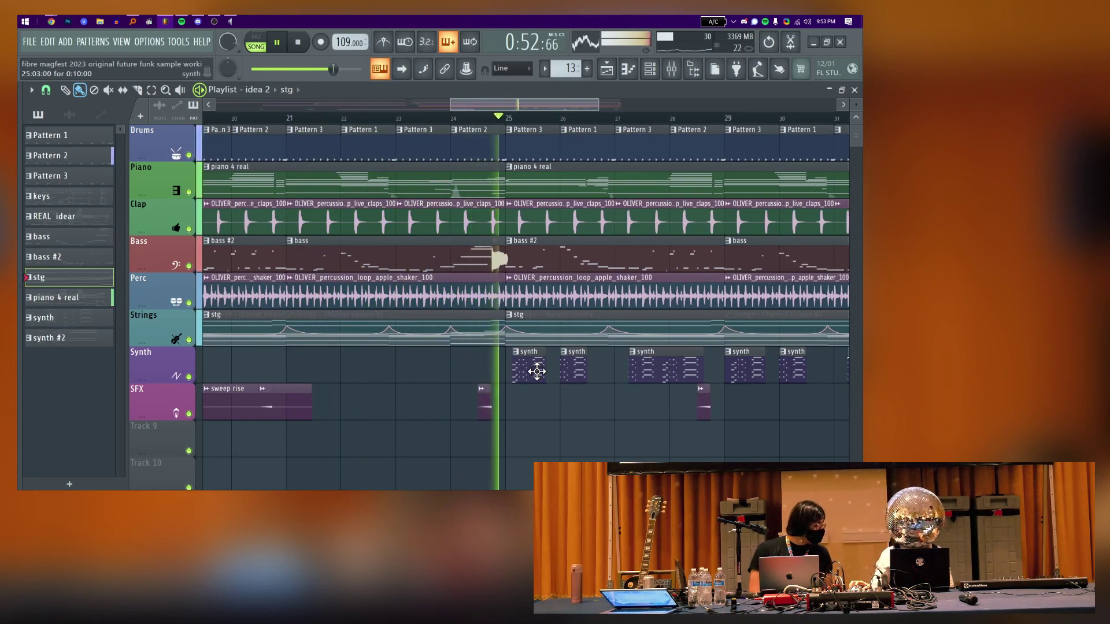
pyautogui.press('space')
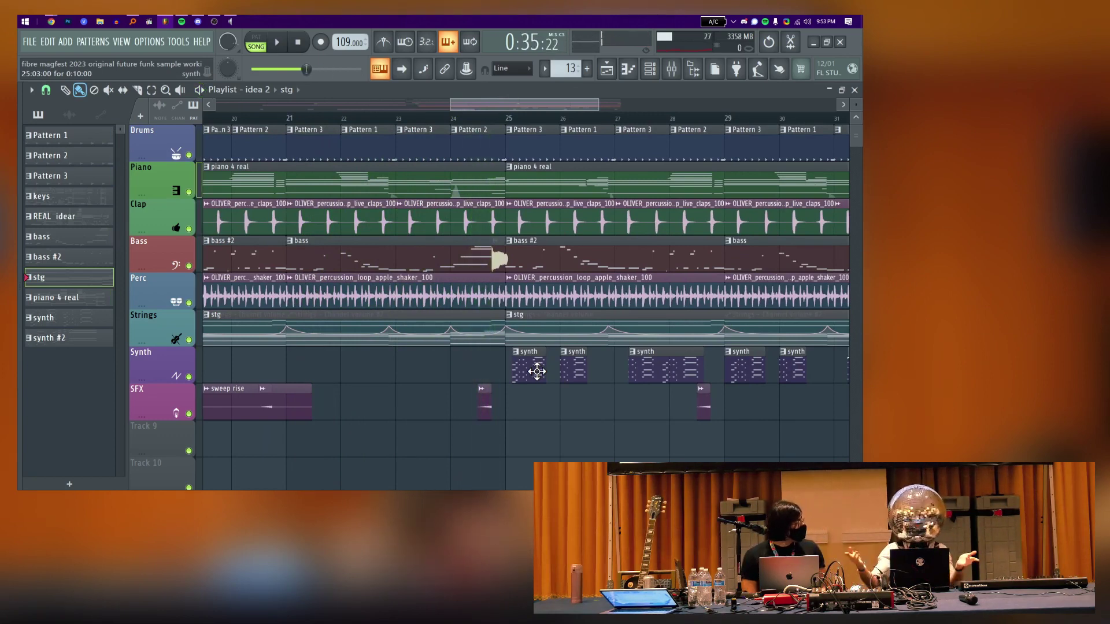
# Open the first synth clip's notes in the Piano roll and play the pattern on its own
pyautogui.doubleClick(531, 367)
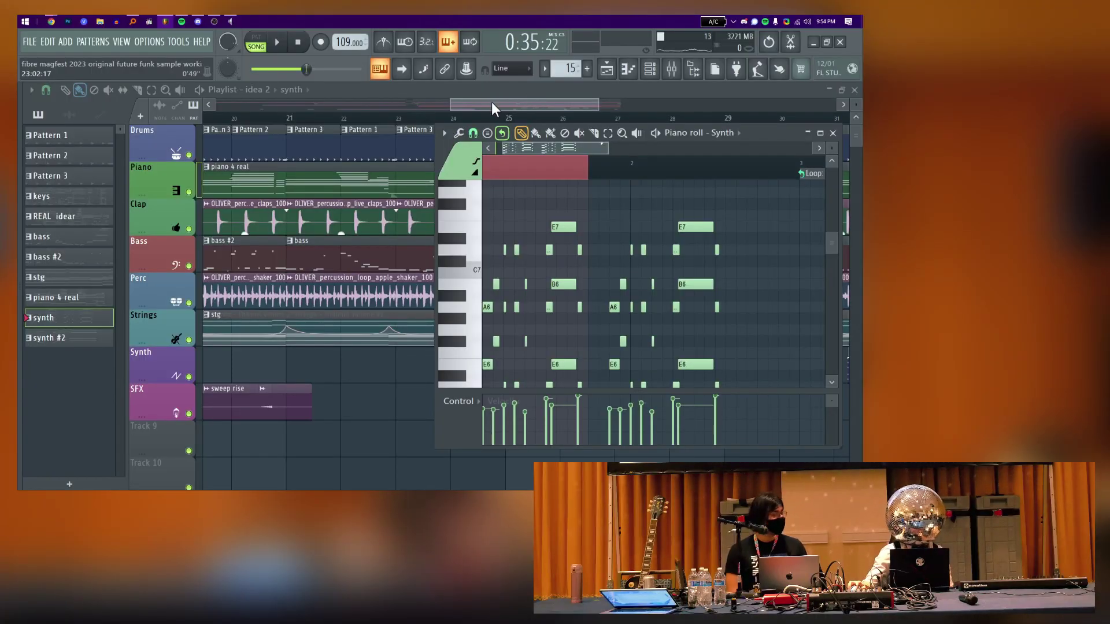
pyautogui.click(277, 43)
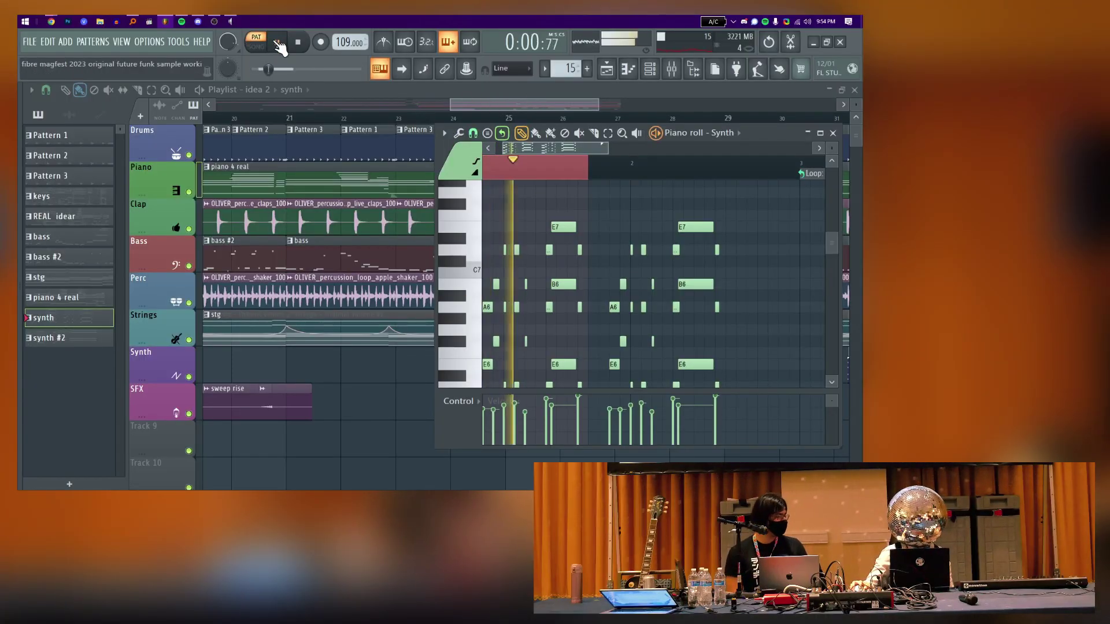
pyautogui.press('space')
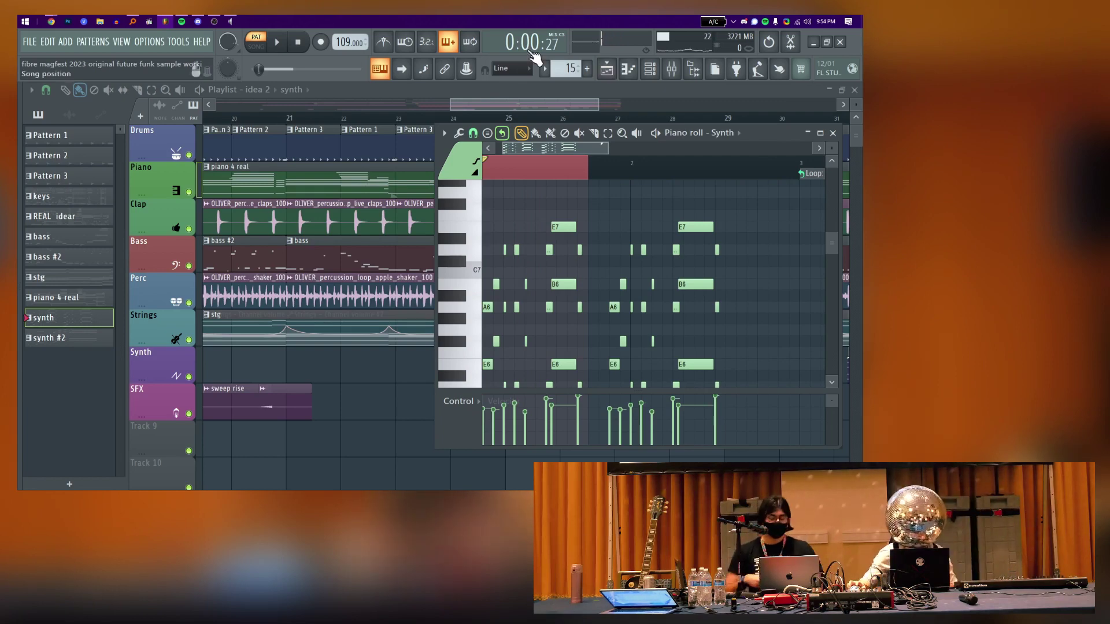
# Return to the Playlist and play the full arrangement from bar 24 to hear the synth and SFX parts
pyautogui.click(610, 74)
pyautogui.moveTo(599, 103); pyautogui.dragTo(712, 102)
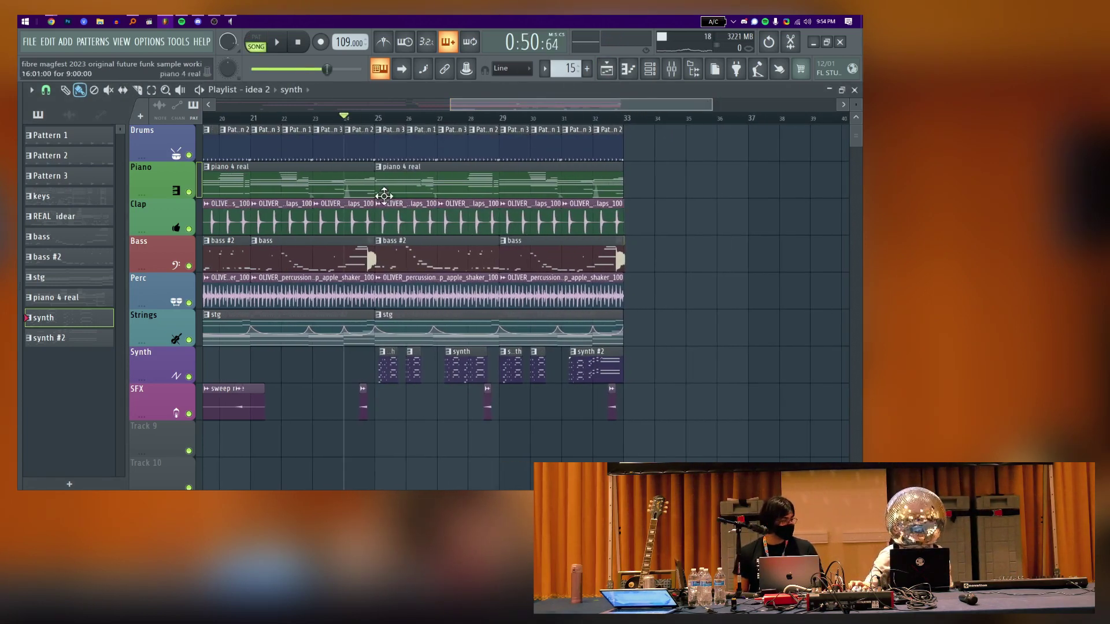
pyautogui.scroll(-1, 384, 196)
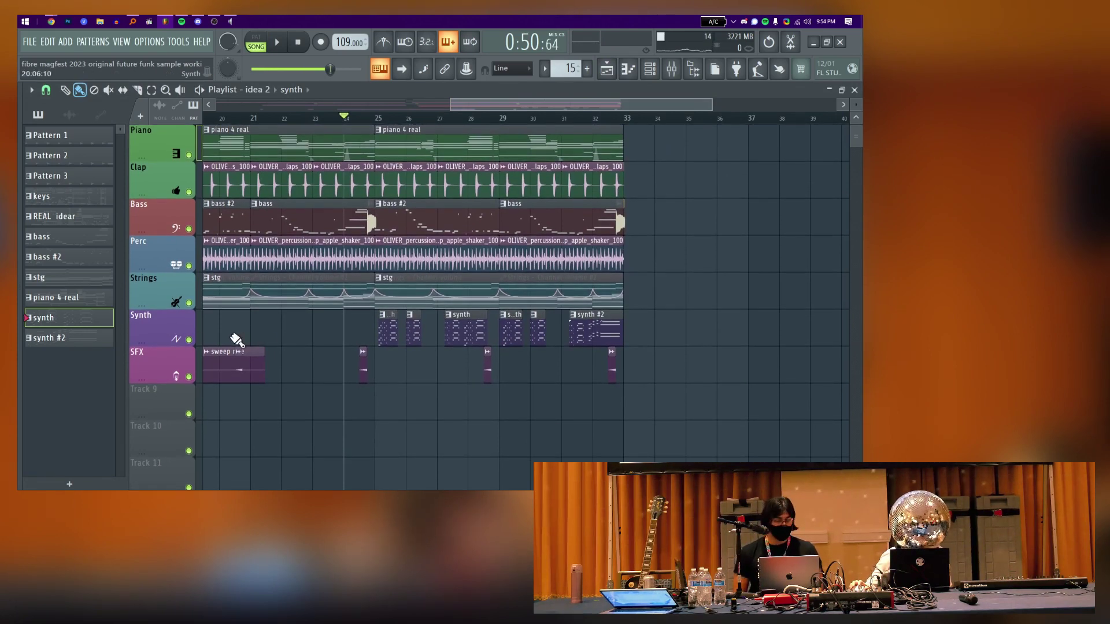
pyautogui.press('space')
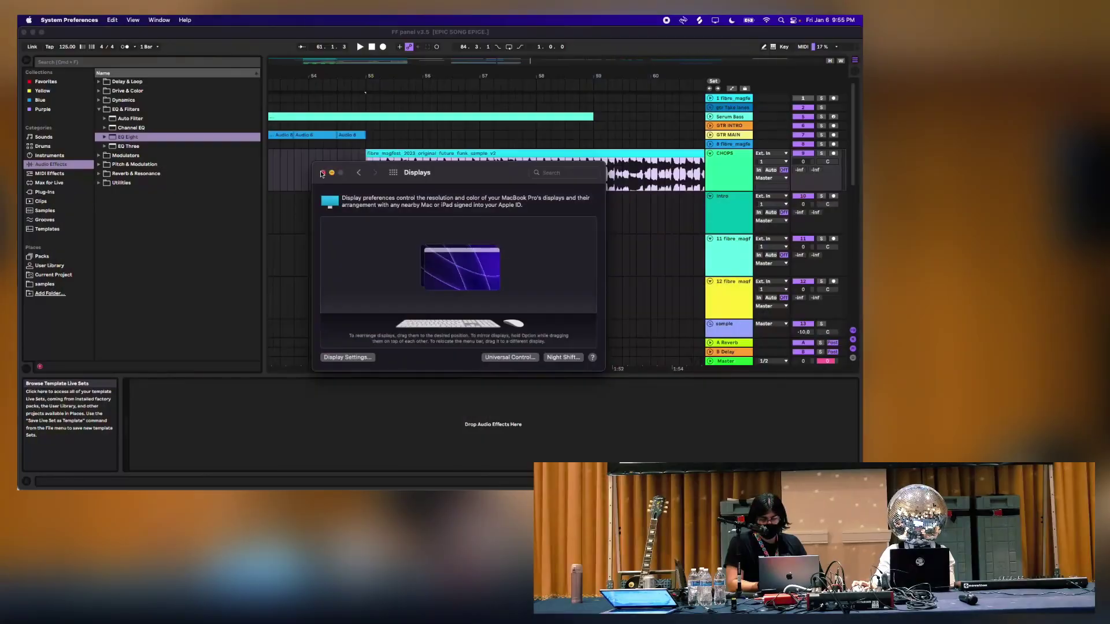
# Switch to Ableton Live, open the future funk sample clip on the CHOPS track and reset its transposition to 0 semitones
pyautogui.click(335, 179)
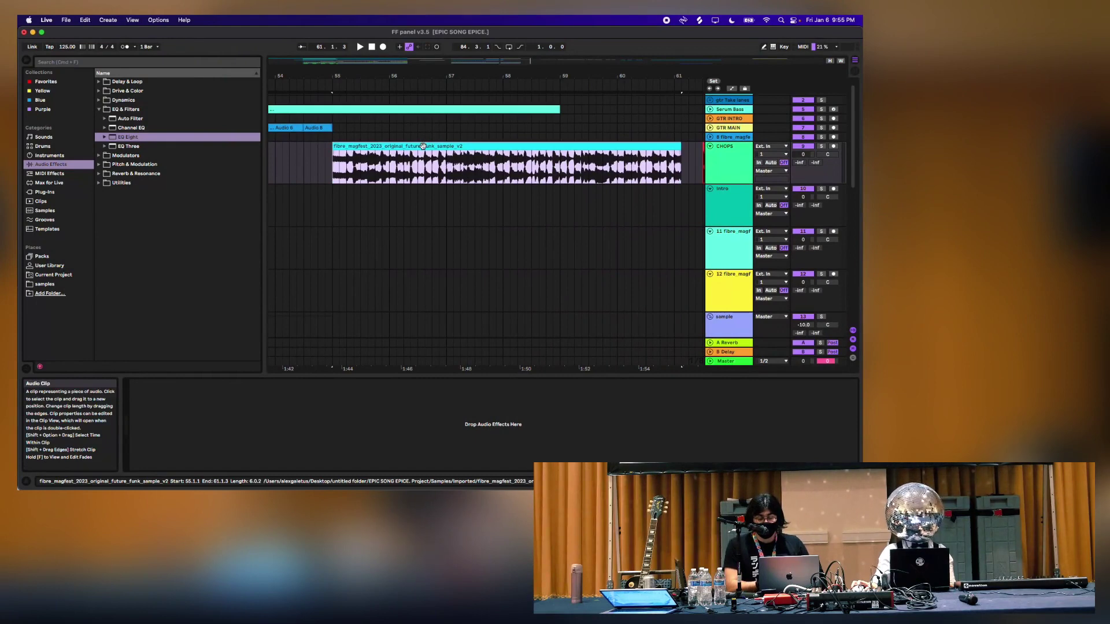
pyautogui.doubleClick(424, 145)
pyautogui.doubleClick(185, 465)
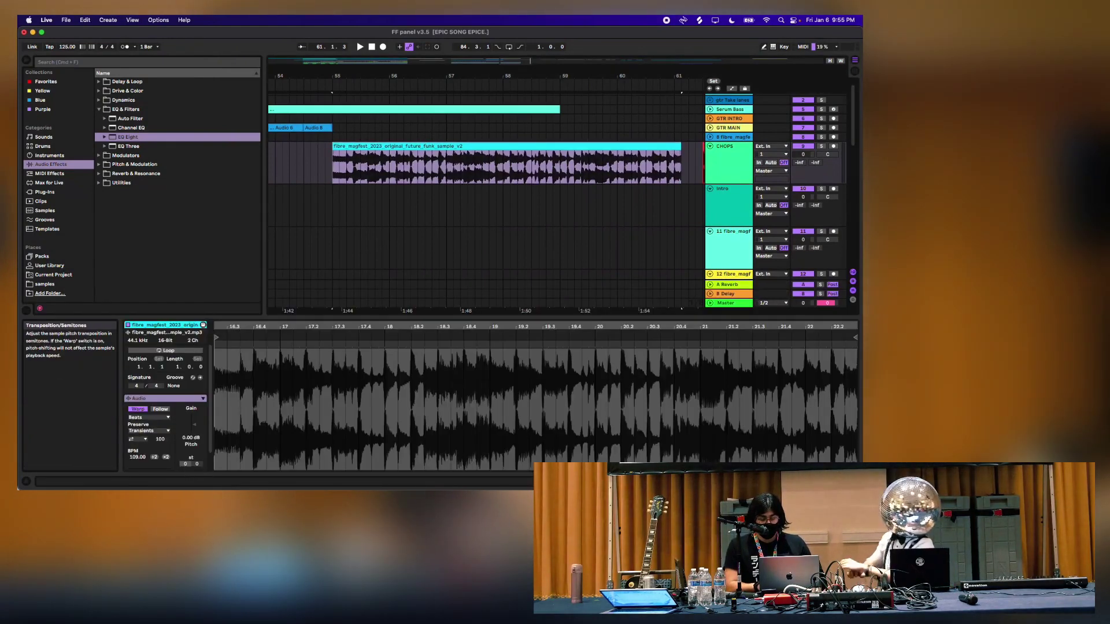
# Solo the CHOPS track and play the sample clip from bar 55
pyautogui.click(334, 165)
pyautogui.press('space')
pyautogui.click(821, 146)
pyautogui.press('space')
pyautogui.press('space')
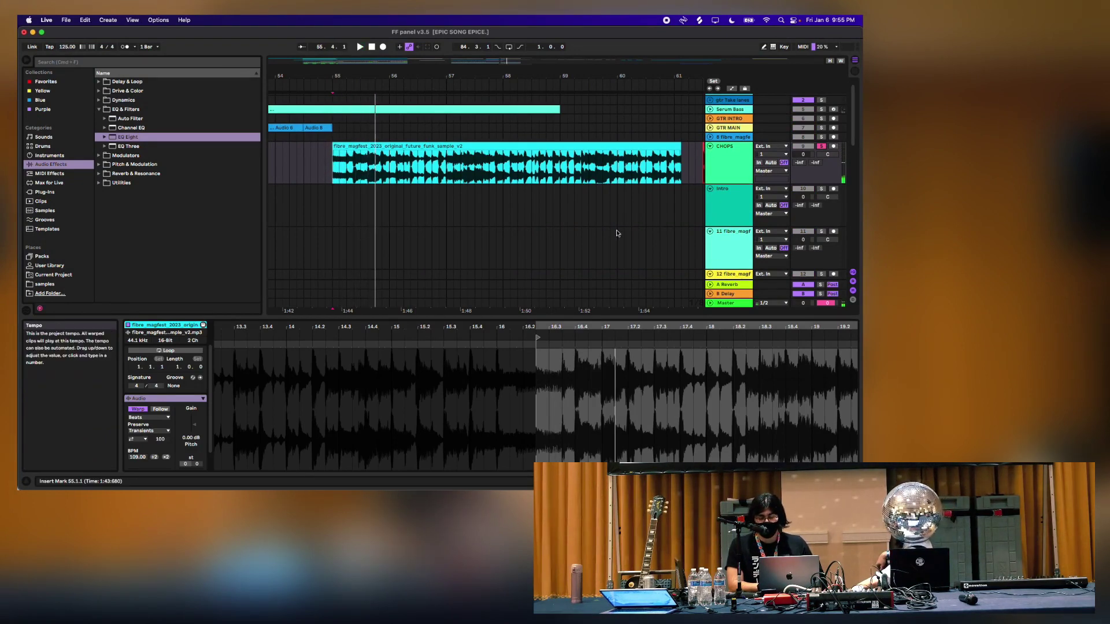
# Show the Master track's Ozone 10 device, and replay the soloed sample from bar 55
pyautogui.click(745, 304)
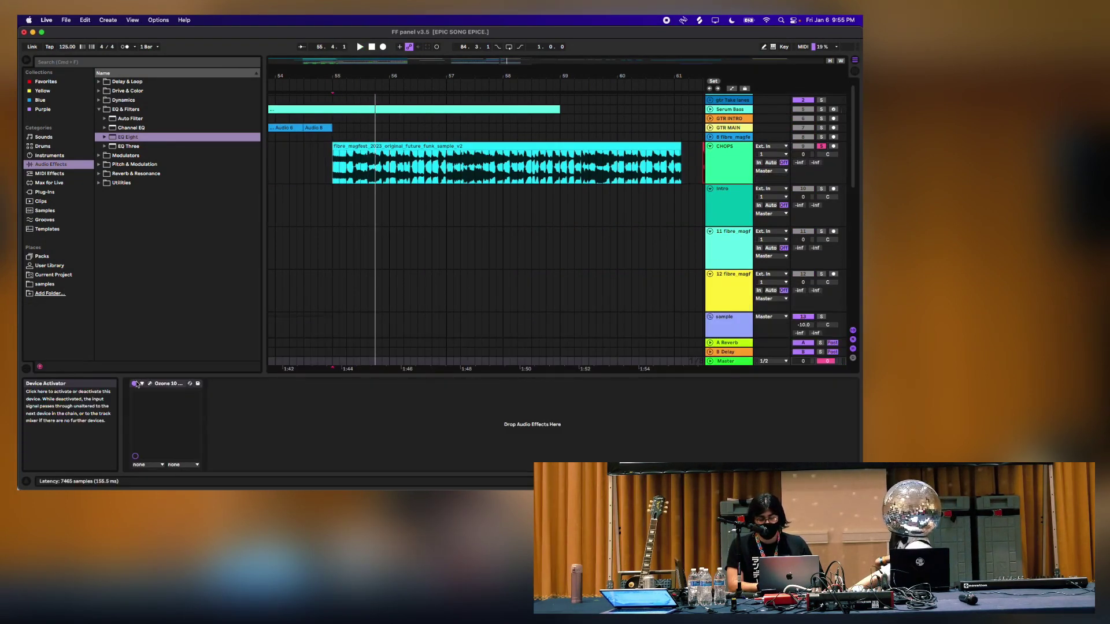
pyautogui.click(334, 166)
pyautogui.press('space')
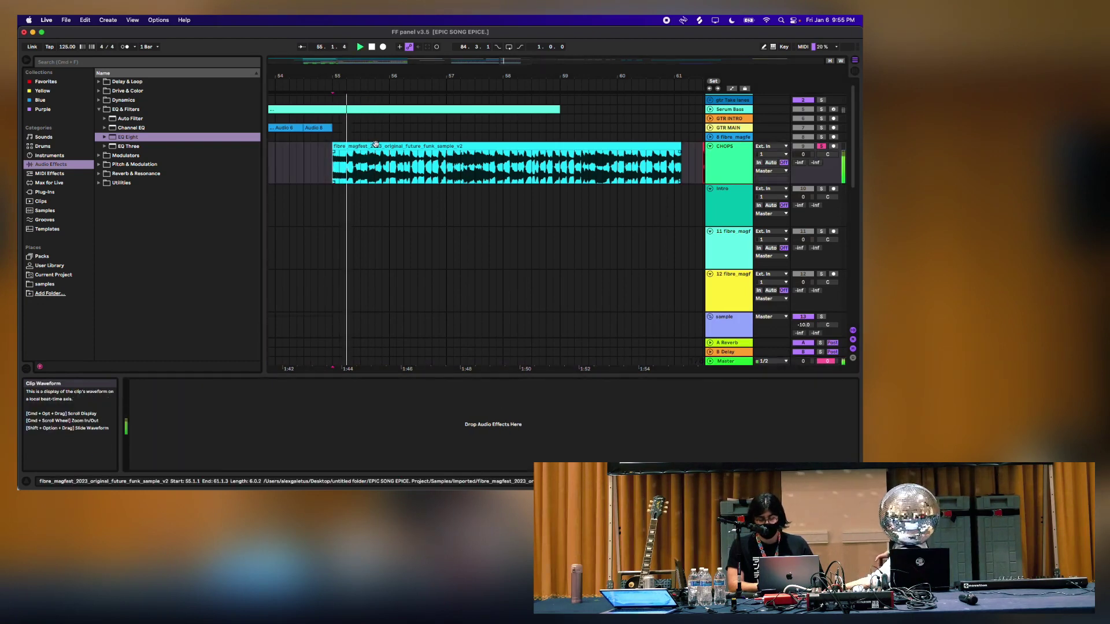
# Transpose the sample clip up 3 semitones and replay it from bar 55
pyautogui.doubleClick(375, 145)
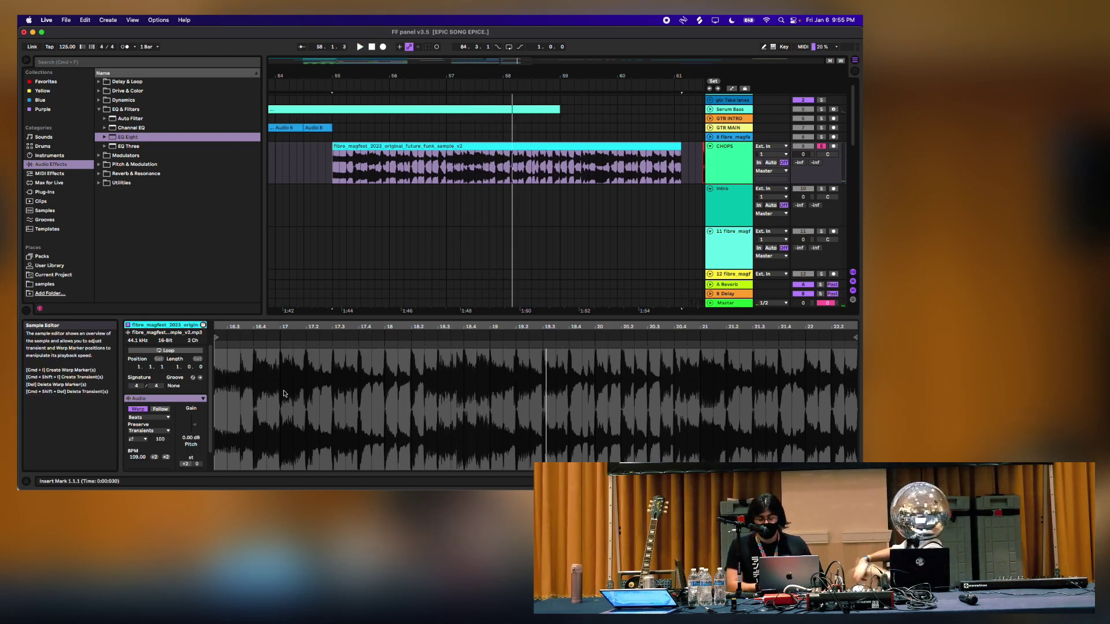
pyautogui.click(334, 178)
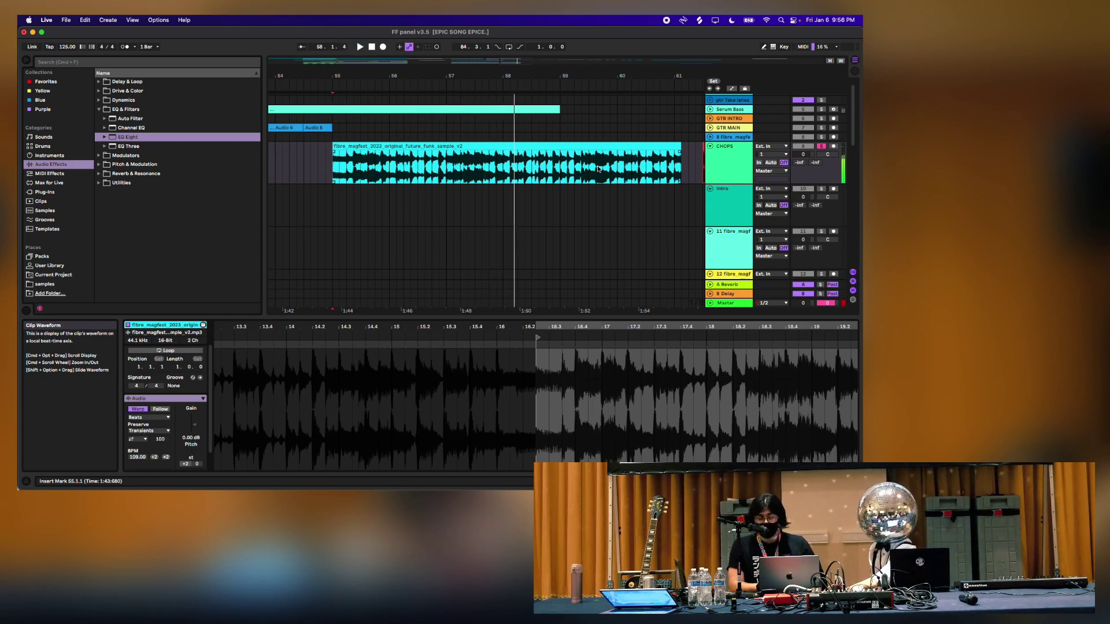
# Undo back to the chopped version of the sample on the CHOPS track, and audition its chops from 55.4.3 onward
pyautogui.press('super+z')
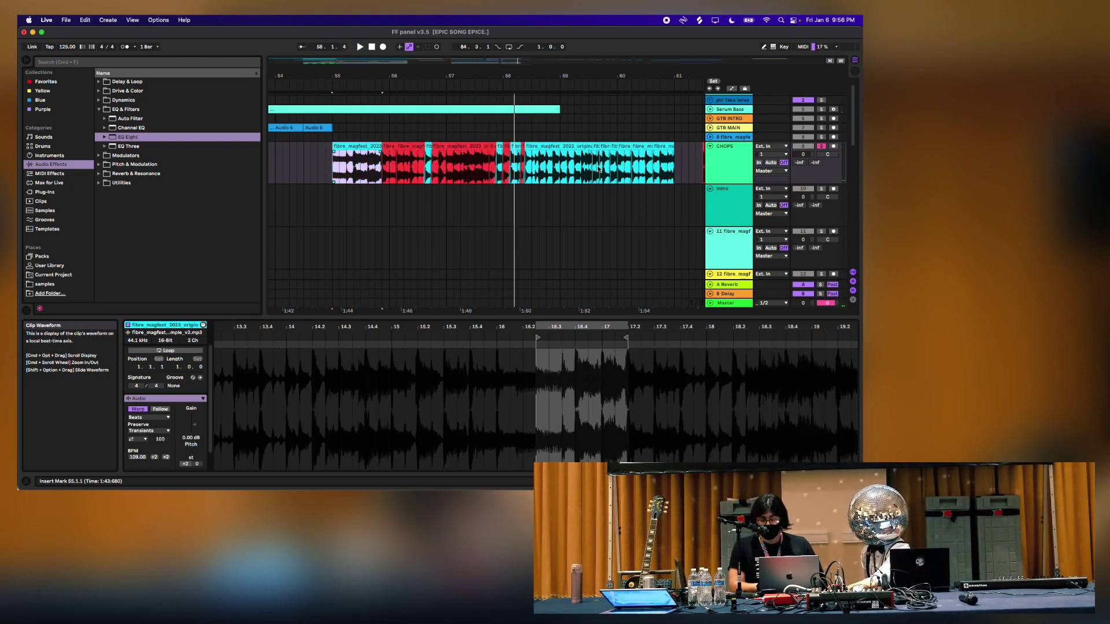
pyautogui.hscroll(5, 384, 203)
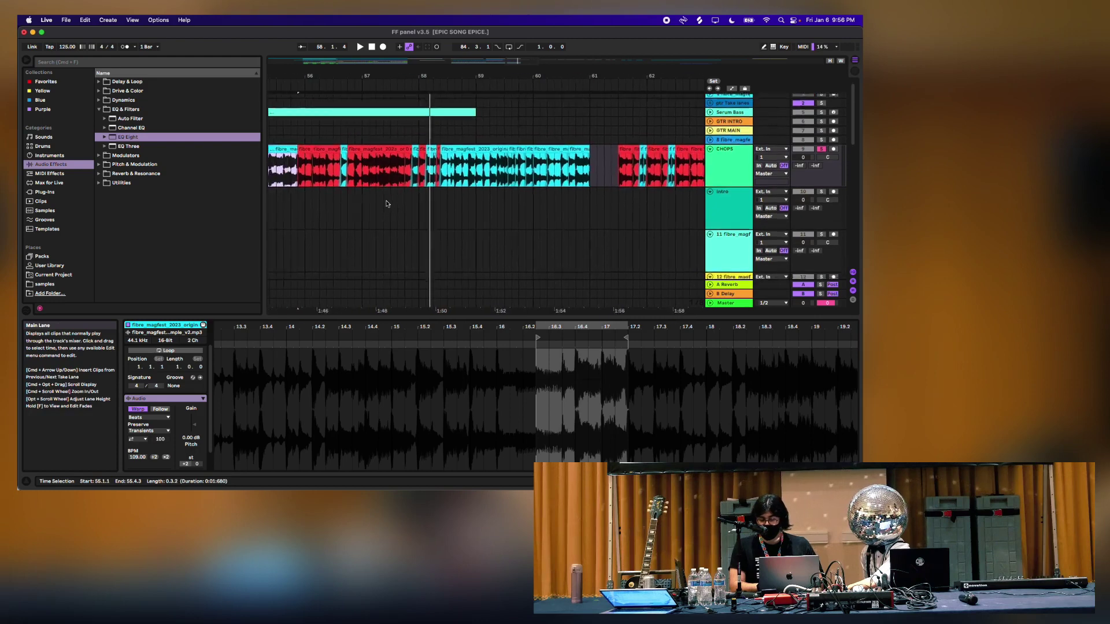
pyautogui.click(338, 166)
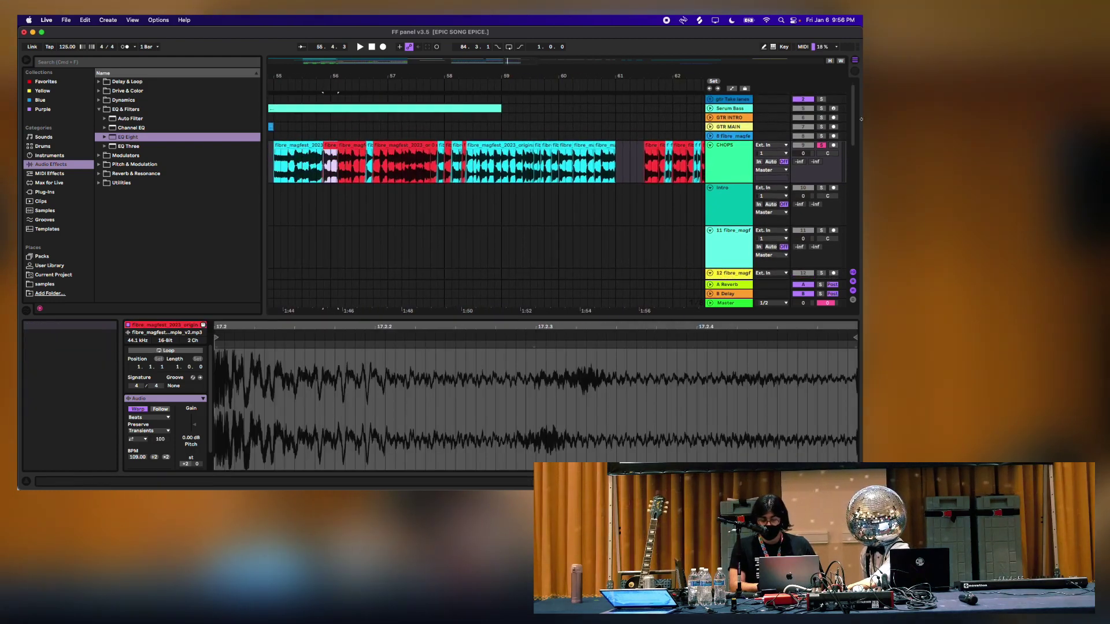
pyautogui.press('space')
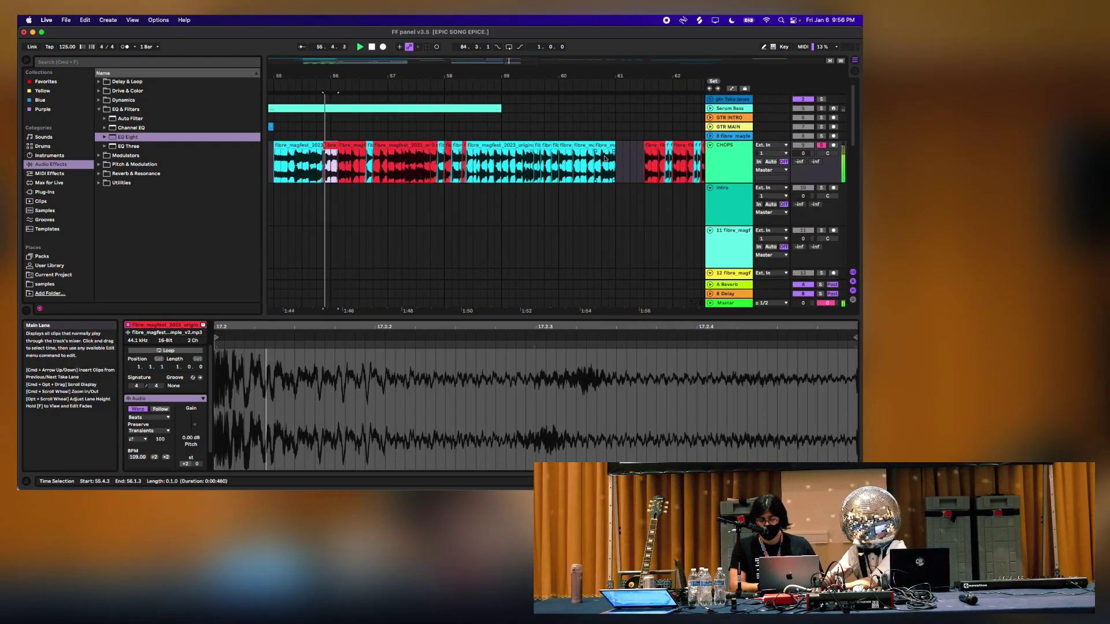
pyautogui.click(339, 149)
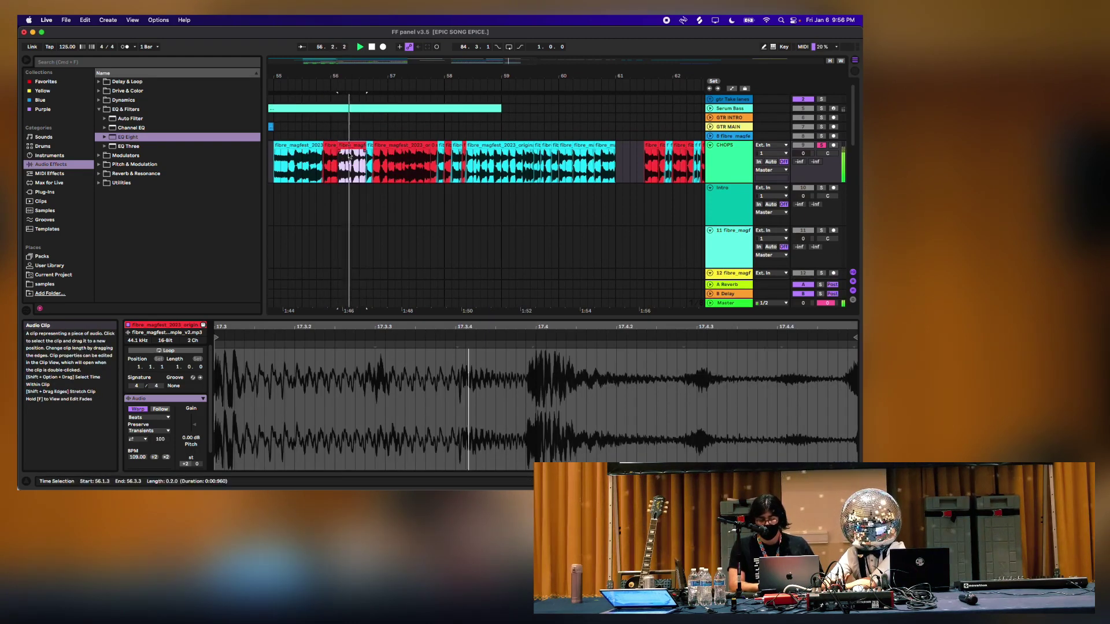
pyautogui.click(385, 144)
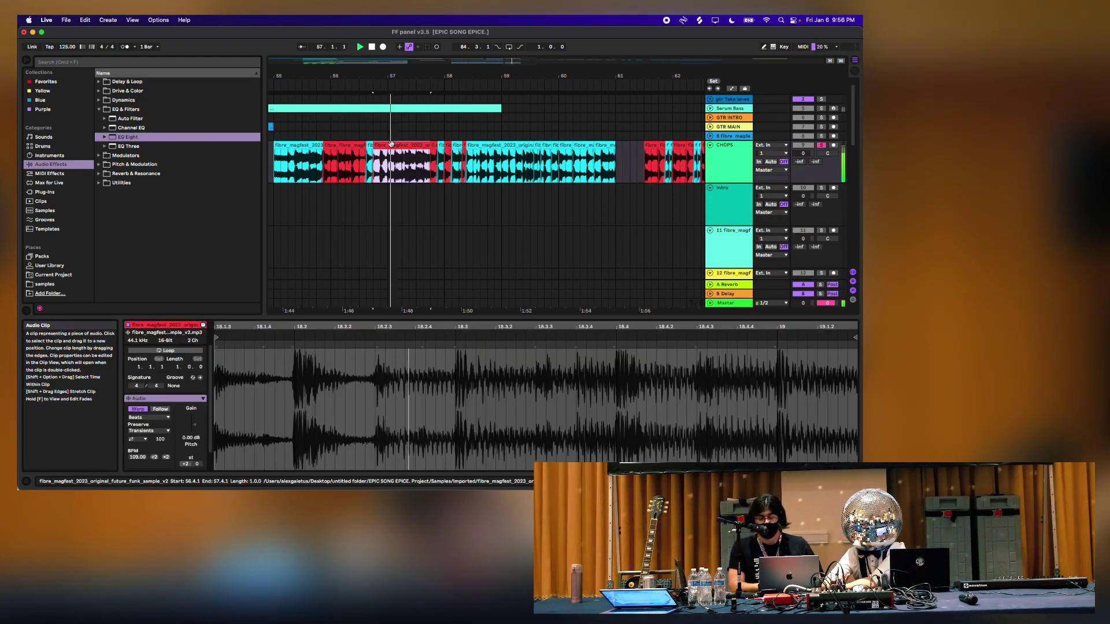
# Loop the chops from 57.3.3 to 57.4.3 to hear them repeat, and audition the chops at 58.1.1 and 58.2.2
pyautogui.moveTo(416, 168); pyautogui.dragTo(437, 168)
pyautogui.press('super+l')
pyautogui.moveTo(417, 81); pyautogui.dragTo(425, 82)
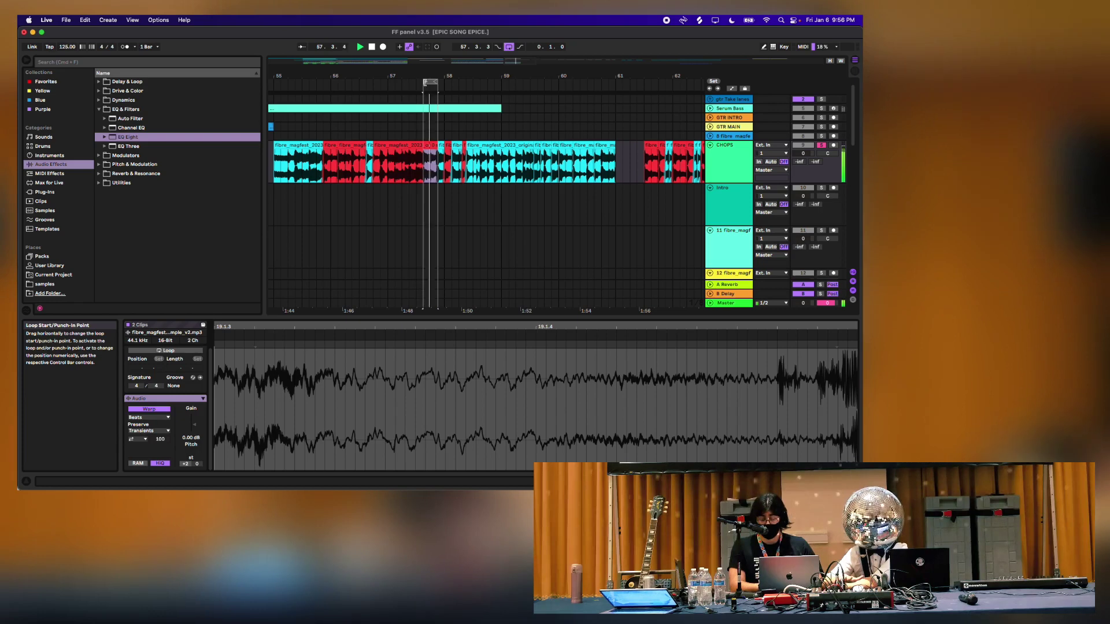
pyautogui.hotkey('ctrl', 'Right')
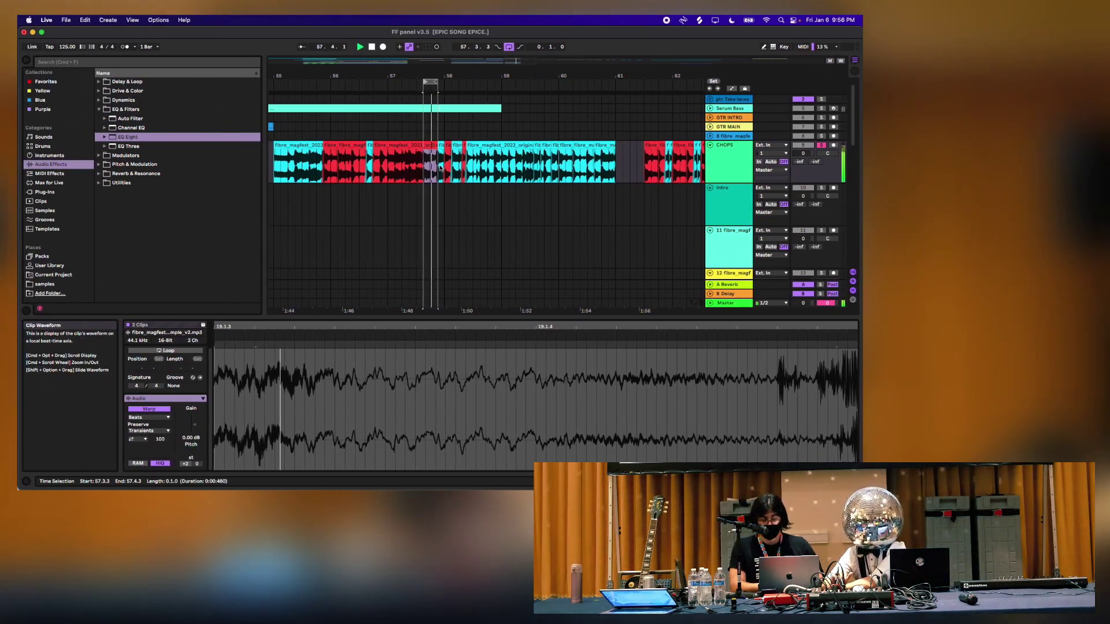
pyautogui.click(443, 166)
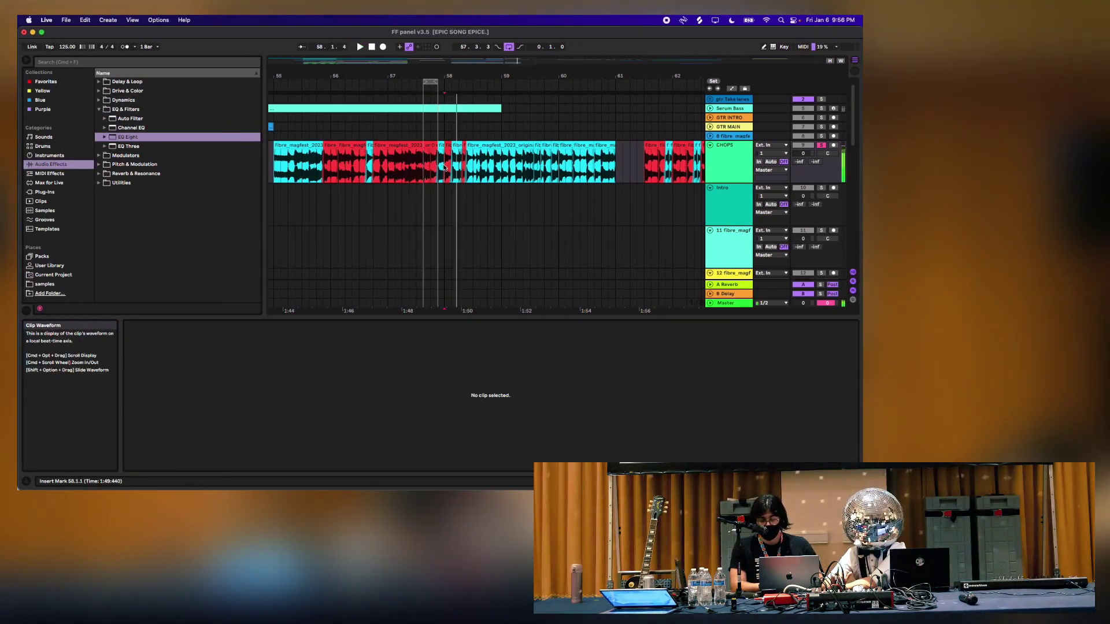
pyautogui.click(463, 145)
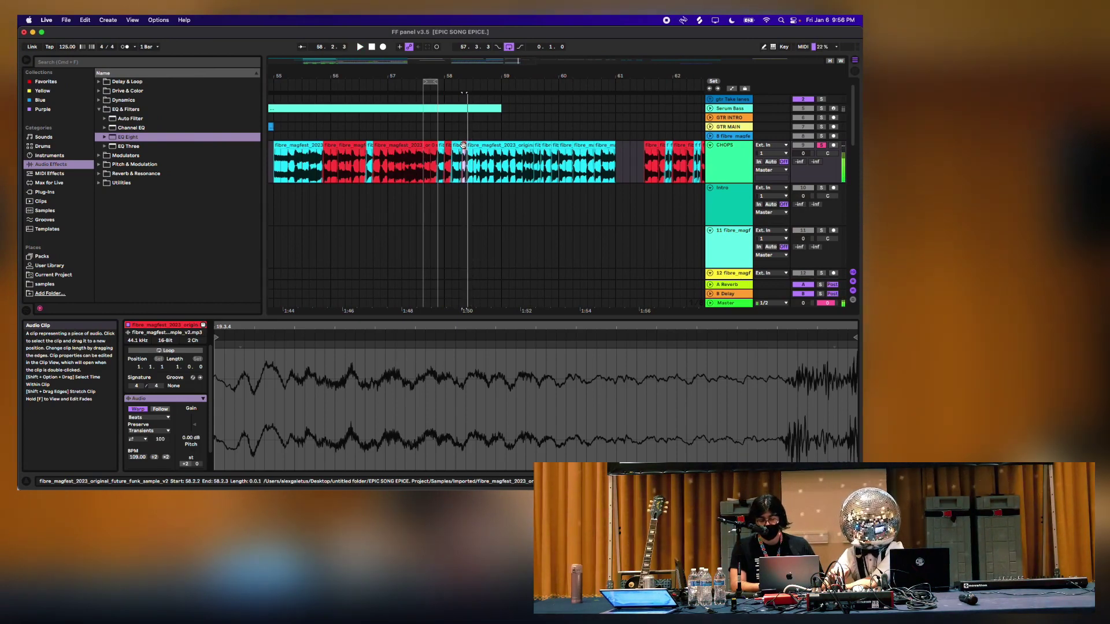
# Loop the second group of chops from 61.3.1 to 63.3.1 on the CHOPS track and play it
pyautogui.hscroll(5, 463, 146)
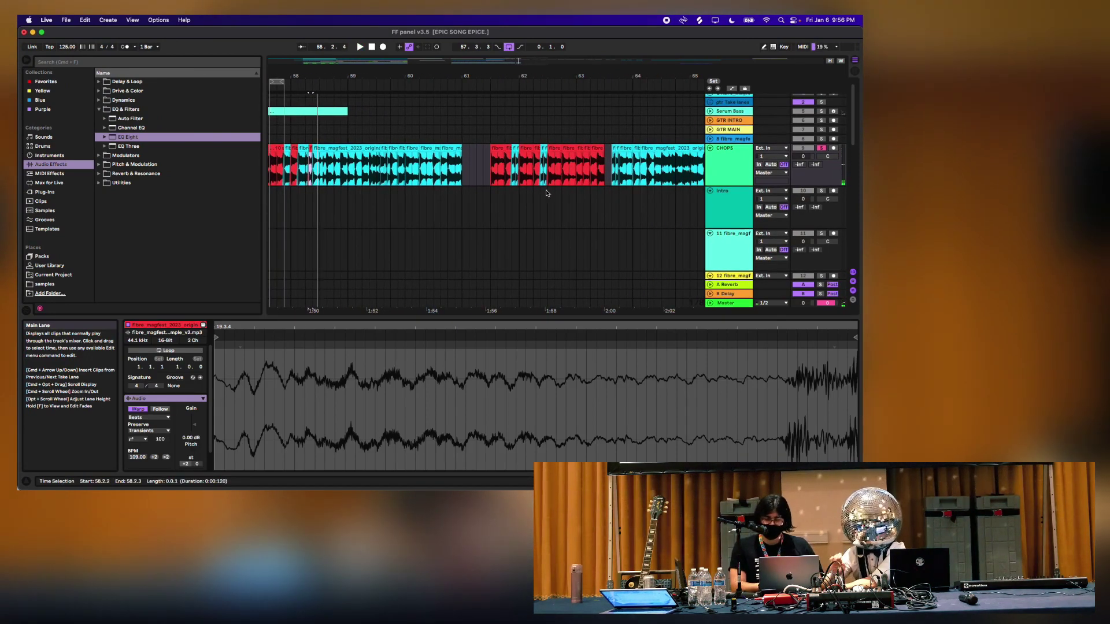
pyautogui.click(491, 181)
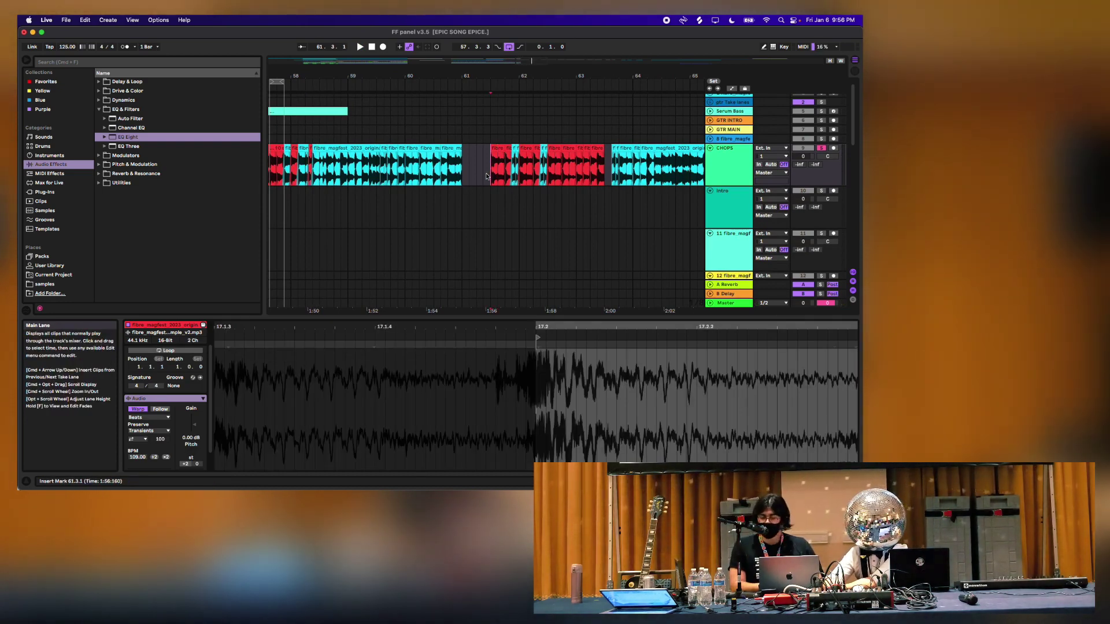
pyautogui.moveTo(486, 175); pyautogui.dragTo(591, 173)
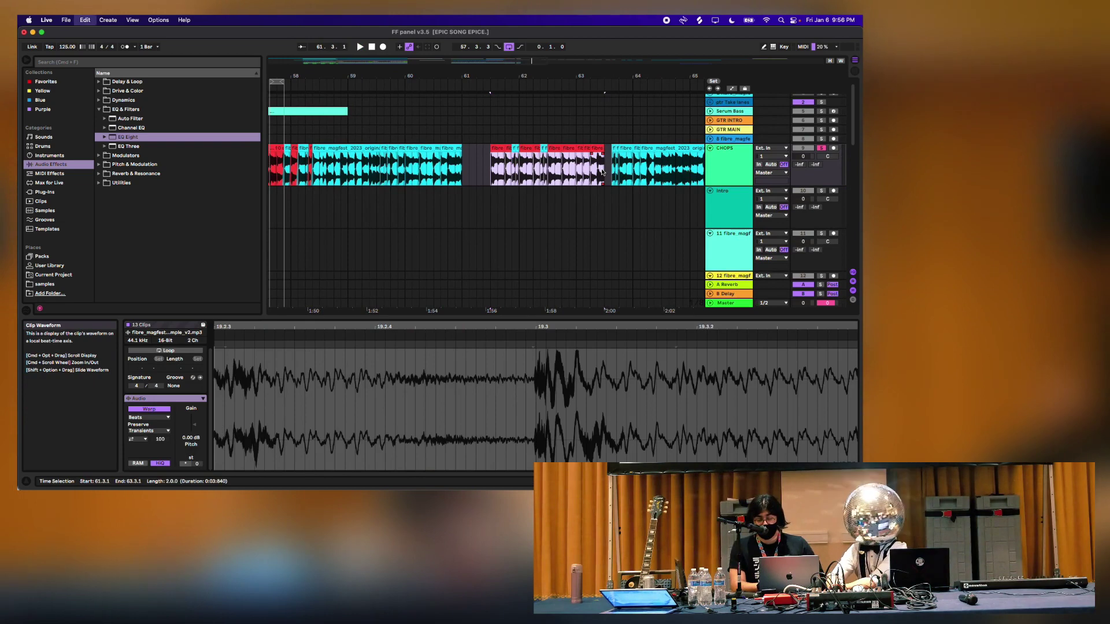
pyautogui.press('super+l')
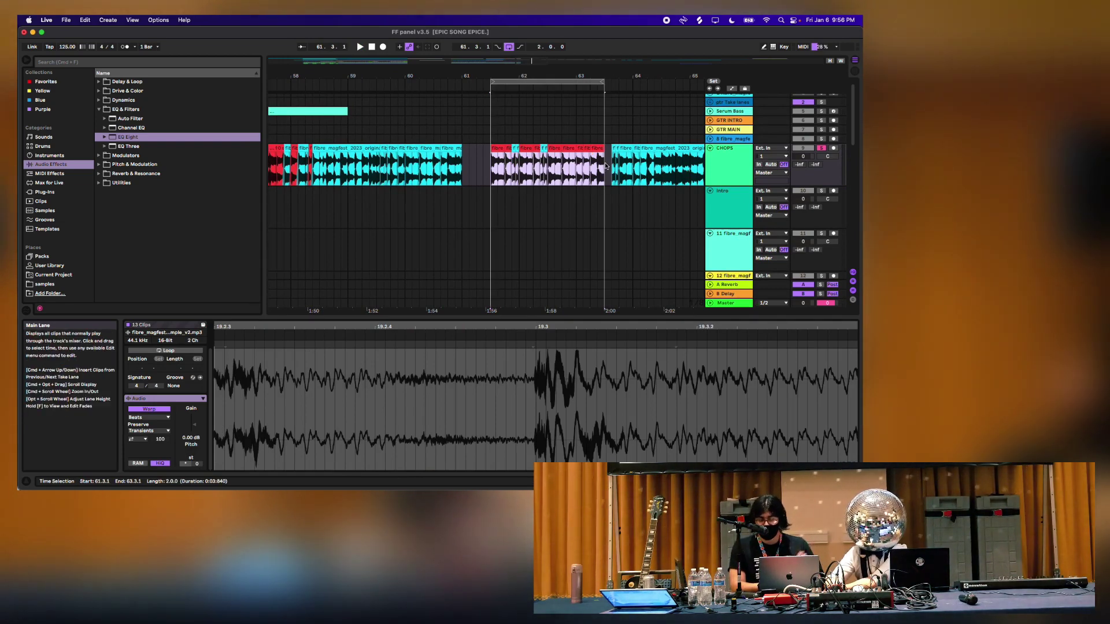
pyautogui.press('space')
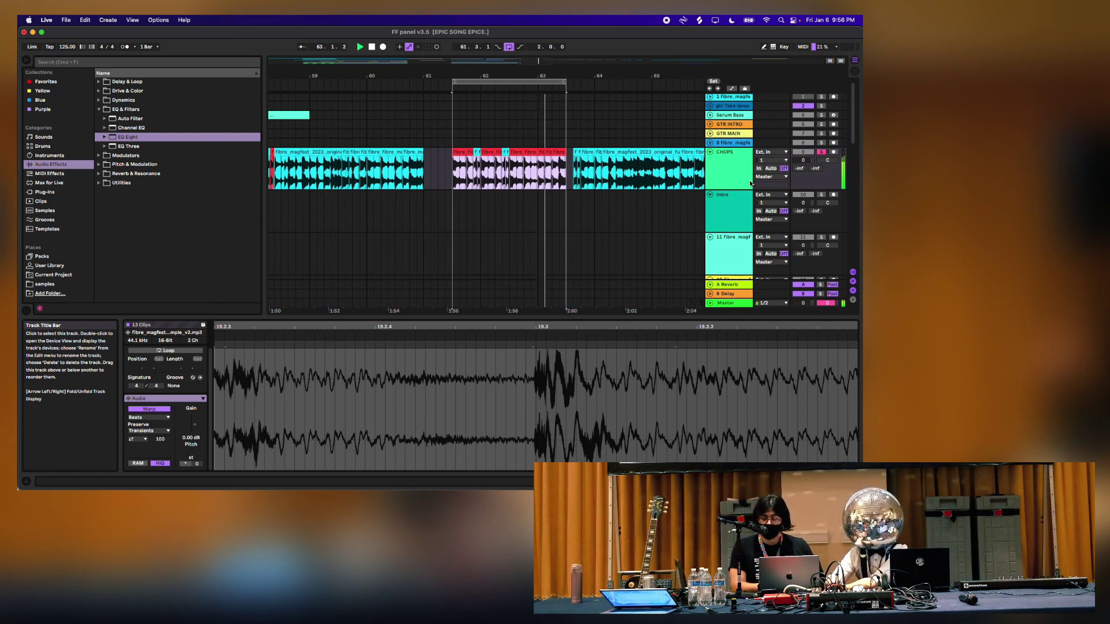
pyautogui.scroll(-2, 610, 202)
pyautogui.press('space')
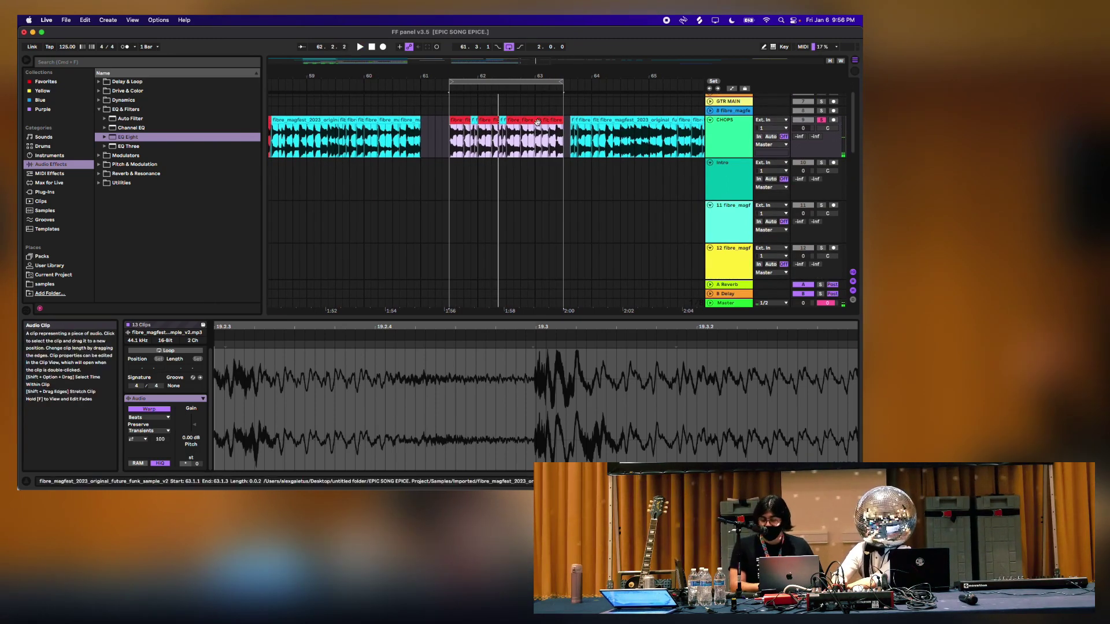
# Open the device chain of the MAIN FILTER track and select its Auto Filter
pyautogui.scroll(-3, 538, 132)
pyautogui.click(855, 482)
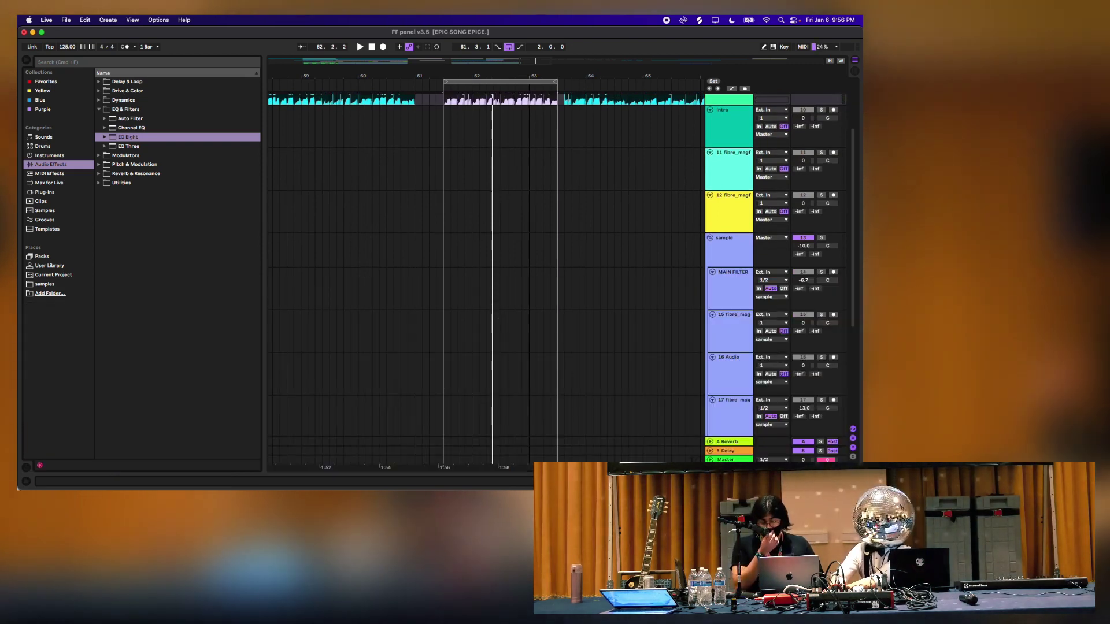
pyautogui.doubleClick(719, 292)
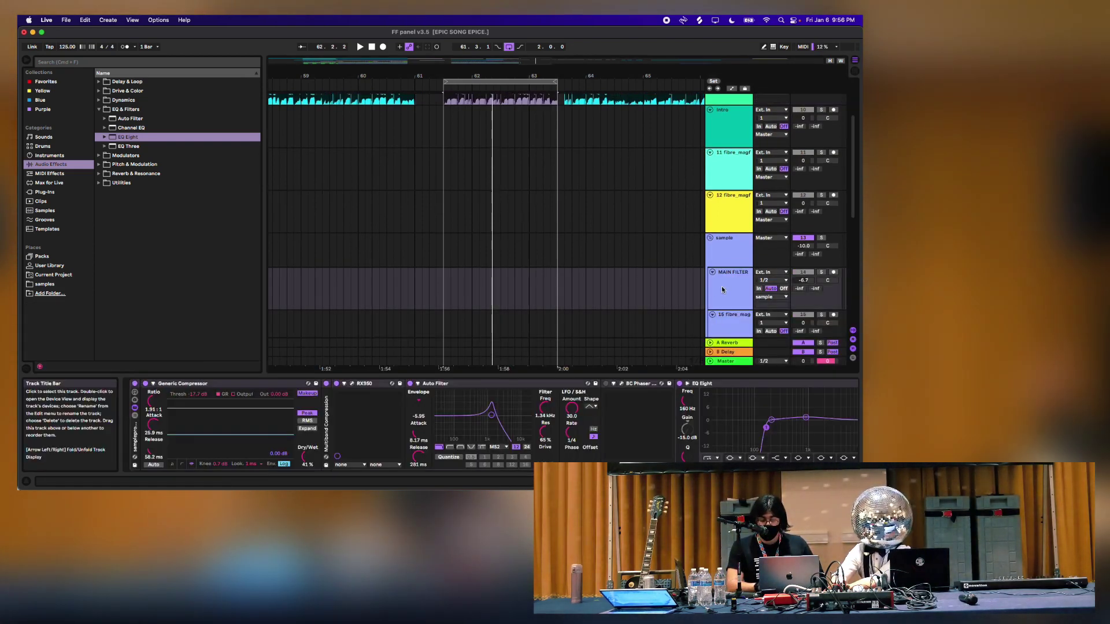
pyautogui.click(444, 384)
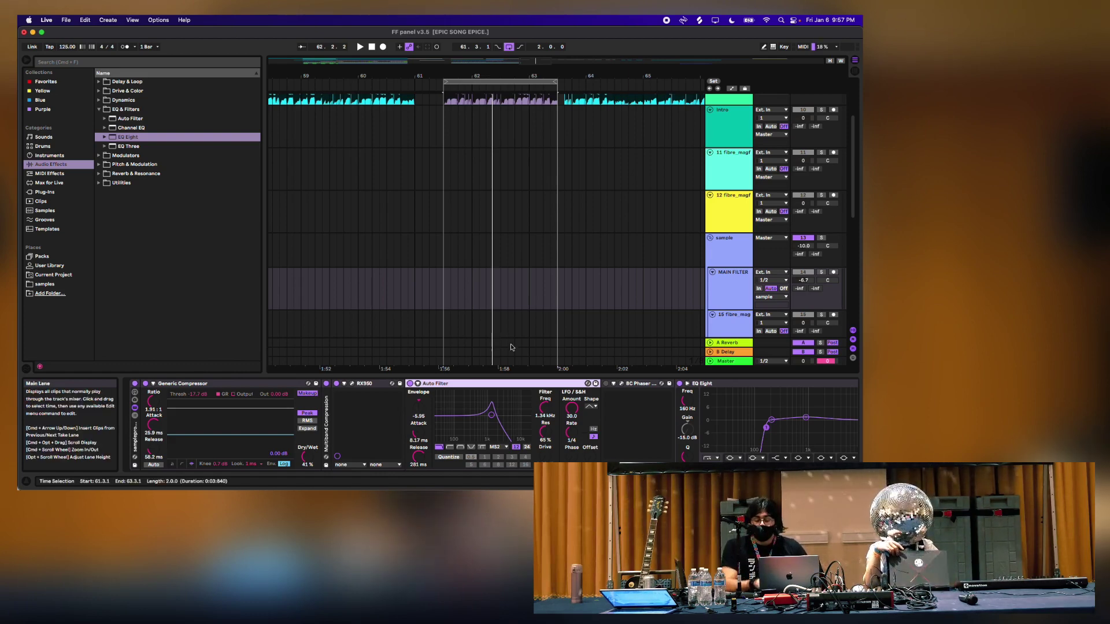
# Replay the looped chops on the CHOPS track, then show and close the RX950 plug-in window of the MAIN FILTER track
pyautogui.scroll(3, 513, 347)
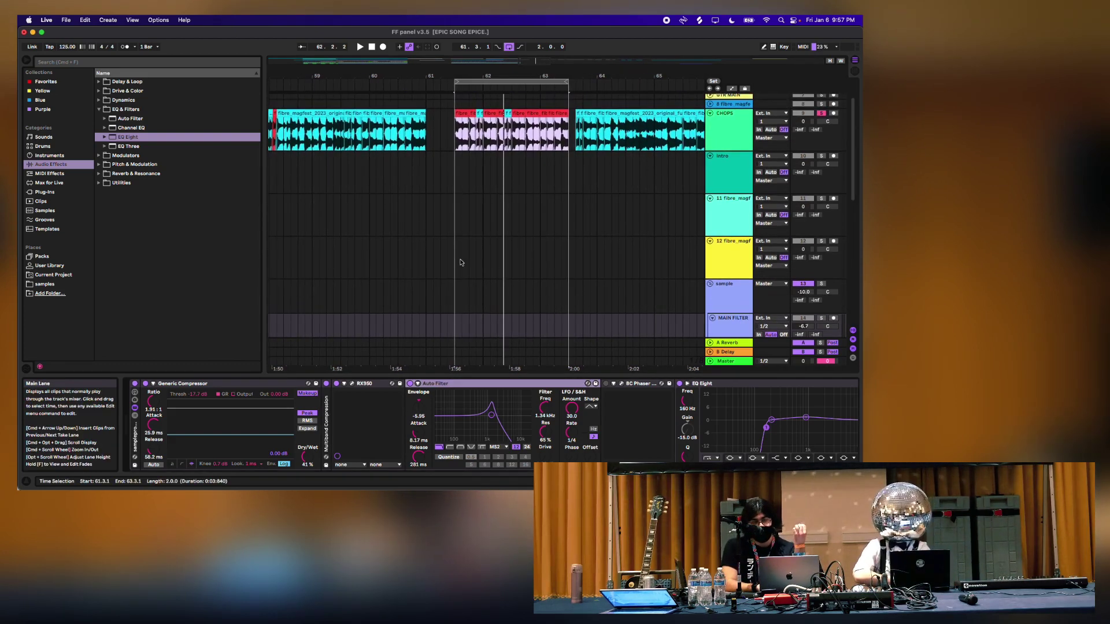
pyautogui.press('space')
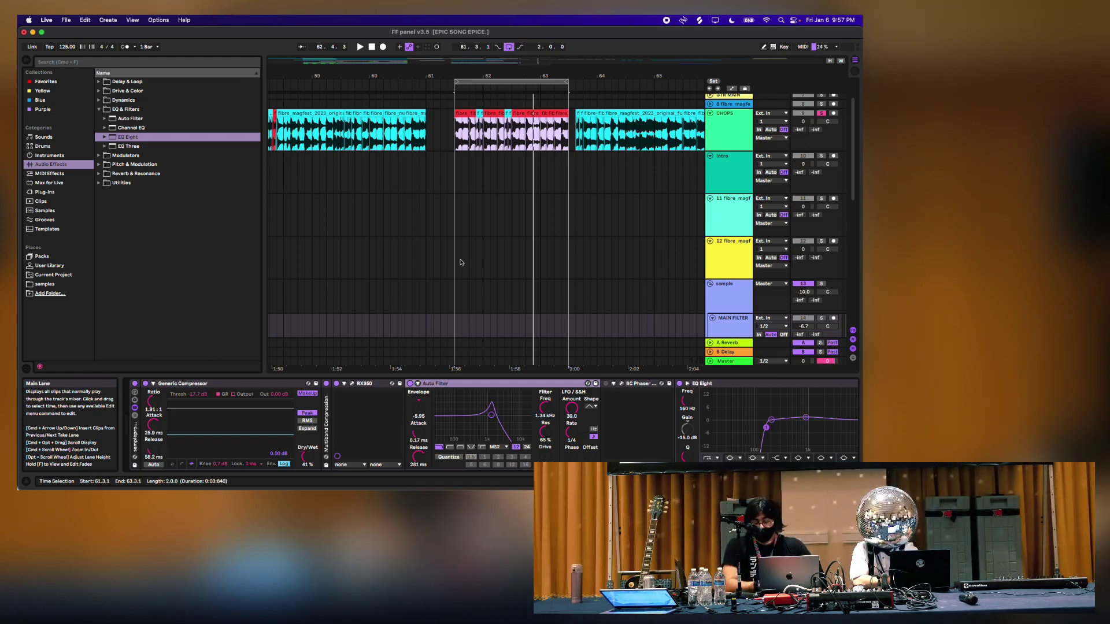
pyautogui.click(352, 384)
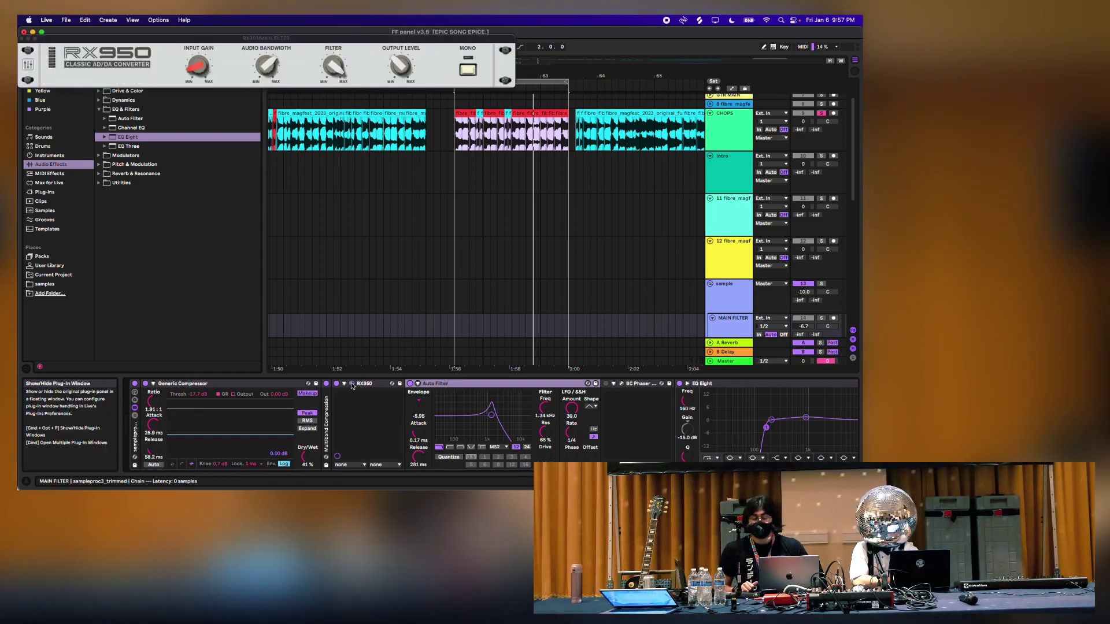
pyautogui.moveTo(297, 39); pyautogui.dragTo(376, 178)
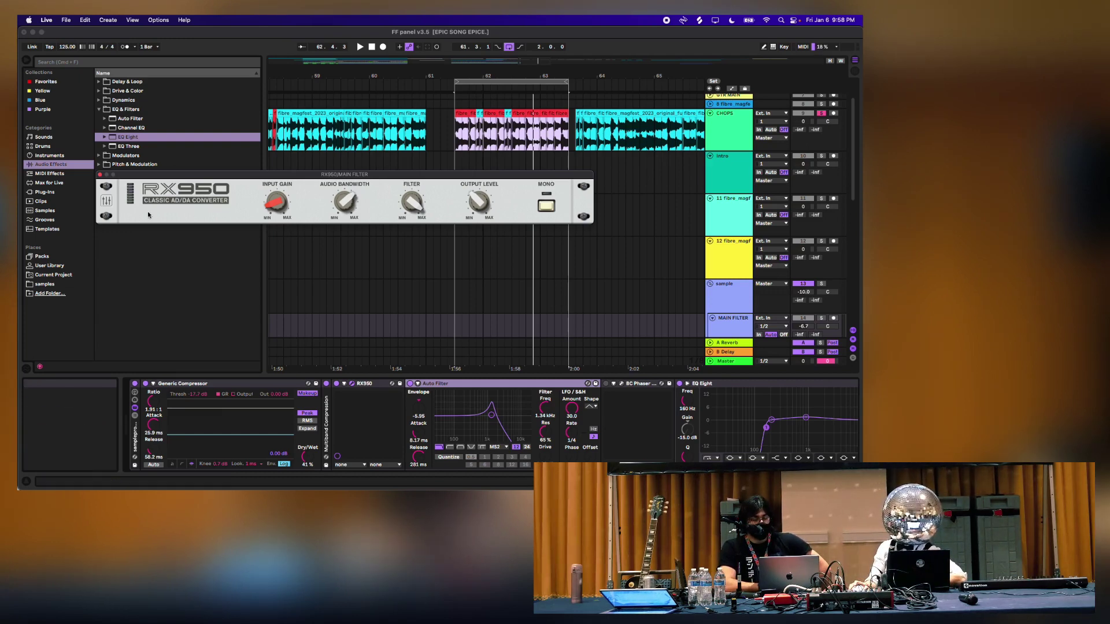
pyautogui.click(99, 175)
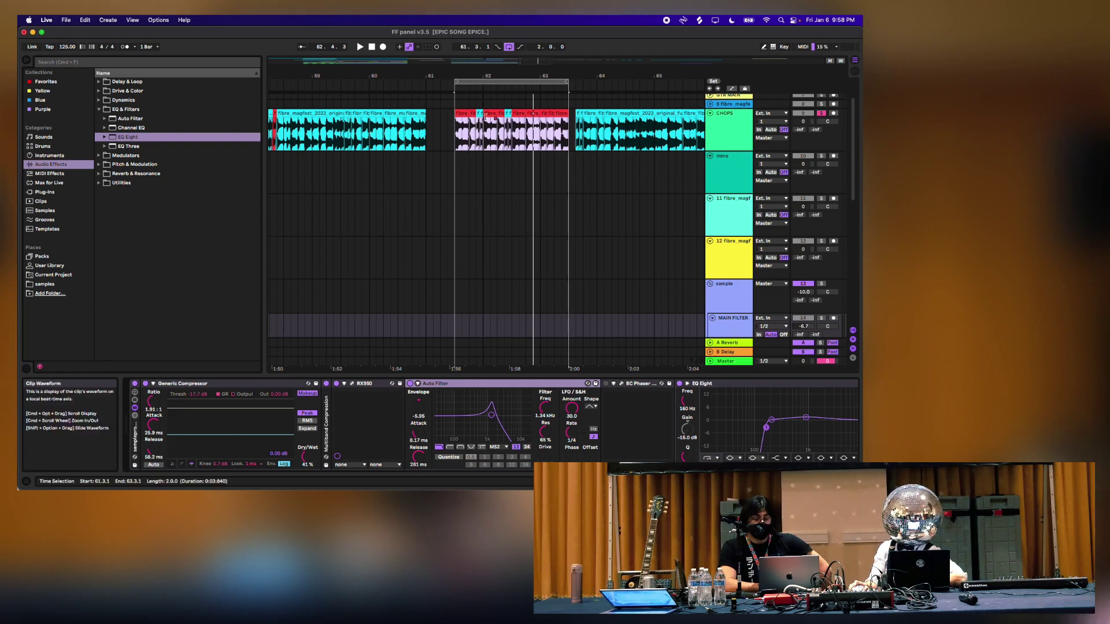
# Move the looped chops from the CHOPS track to MAIN FILTER, and switch off its Auto Filter and the sample group's LFOTool
pyautogui.moveTo(467, 112); pyautogui.dragTo(468, 319)
pyautogui.click(468, 322)
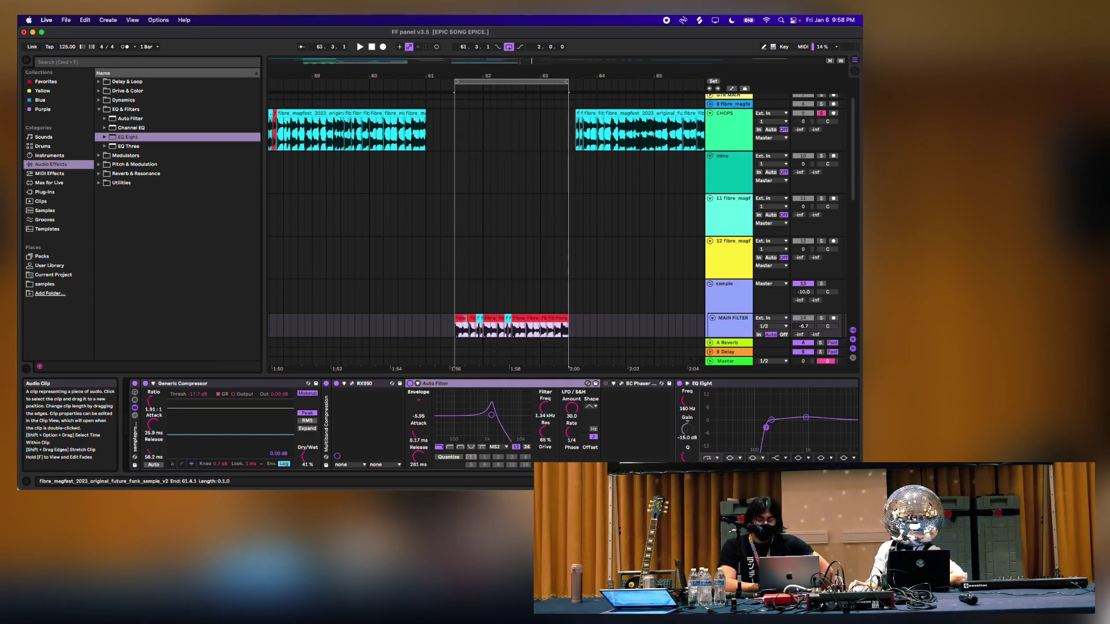
pyautogui.scroll(-2, 466, 320)
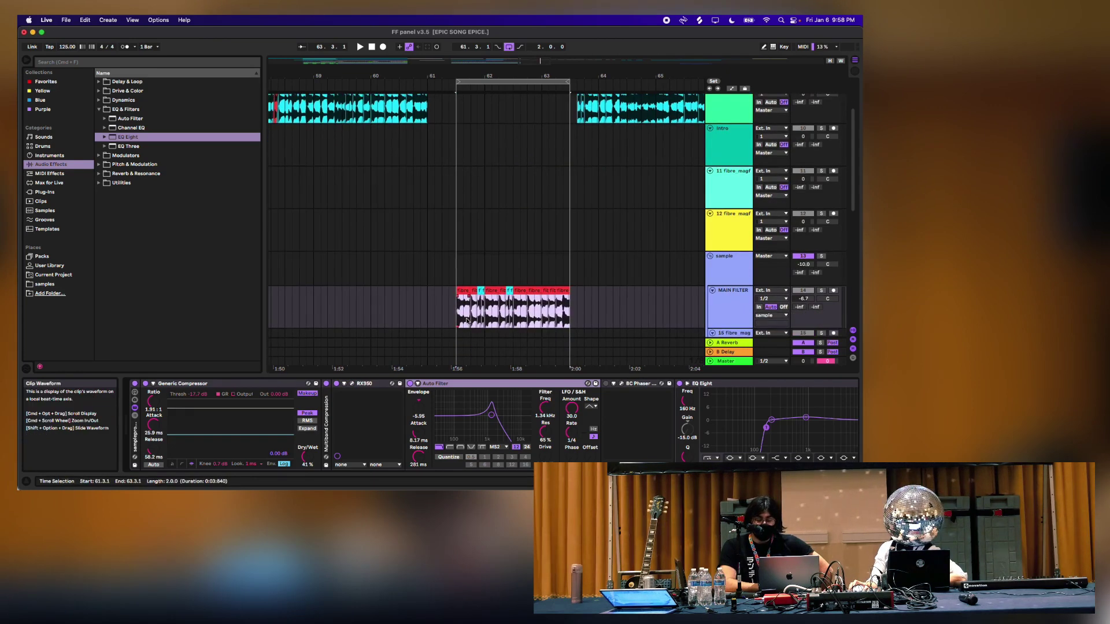
pyautogui.click(410, 384)
pyautogui.scroll(-2, 475, 313)
pyautogui.hscroll(5, 596, 439)
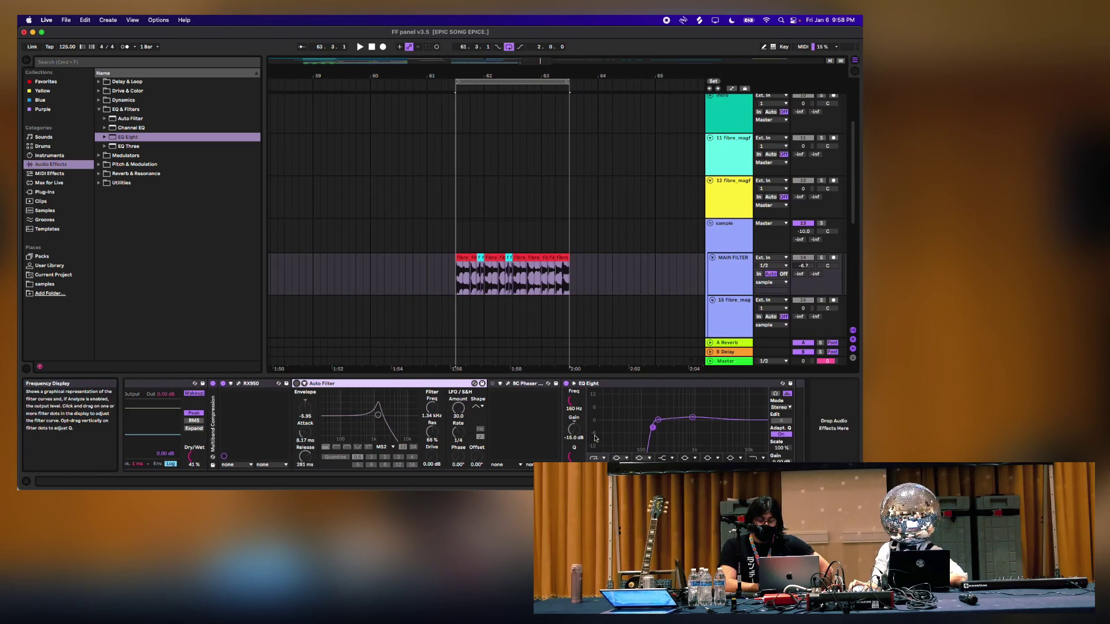
pyautogui.click(735, 248)
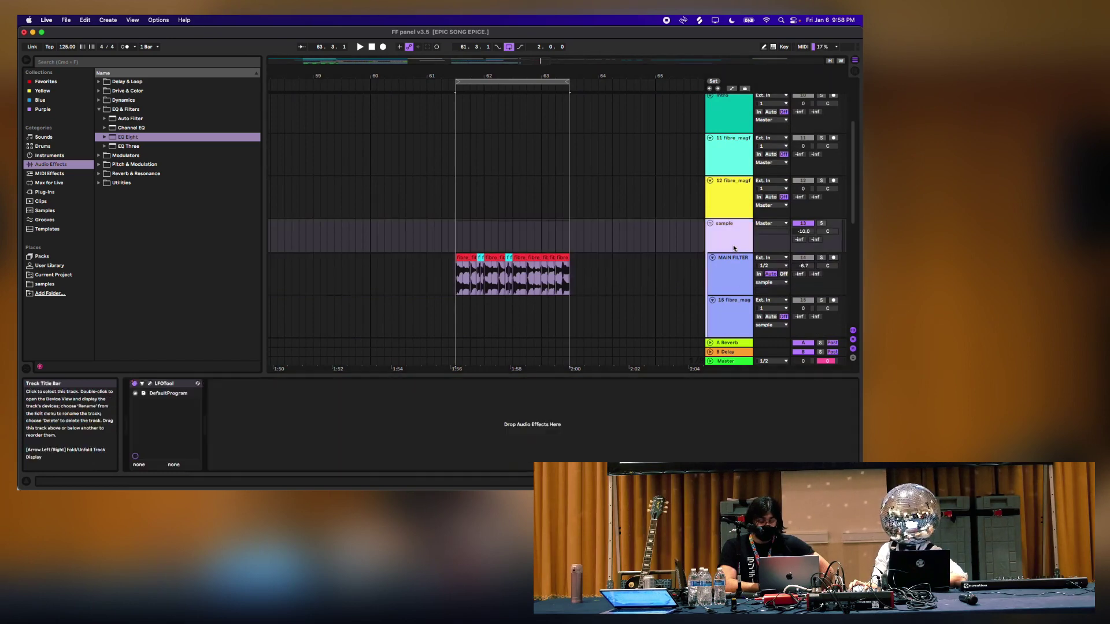
pyautogui.click(134, 384)
# Solo the MAIN FILTER track, play it from 61.3.1, and switch its Auto Filter back on during playback
pyautogui.click(452, 277)
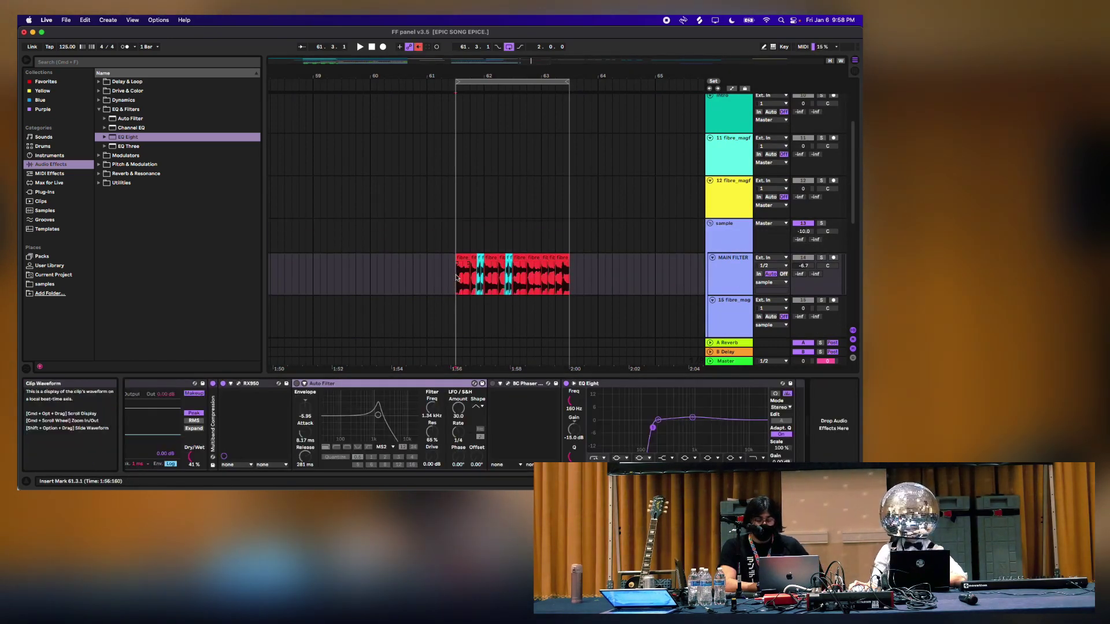
pyautogui.click(821, 259)
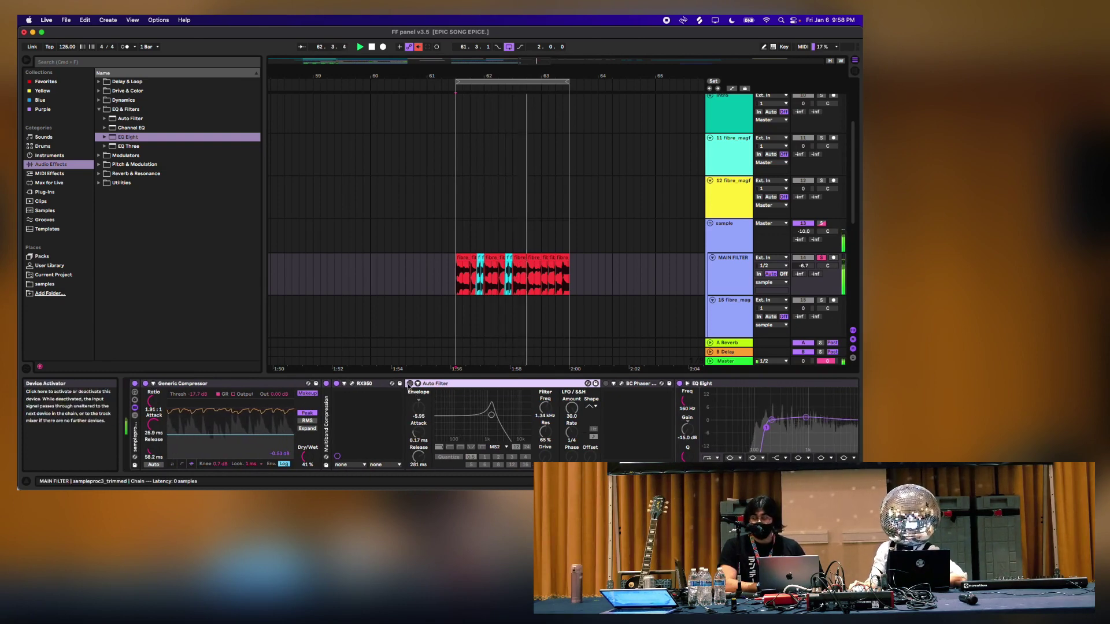
pyautogui.click(410, 384)
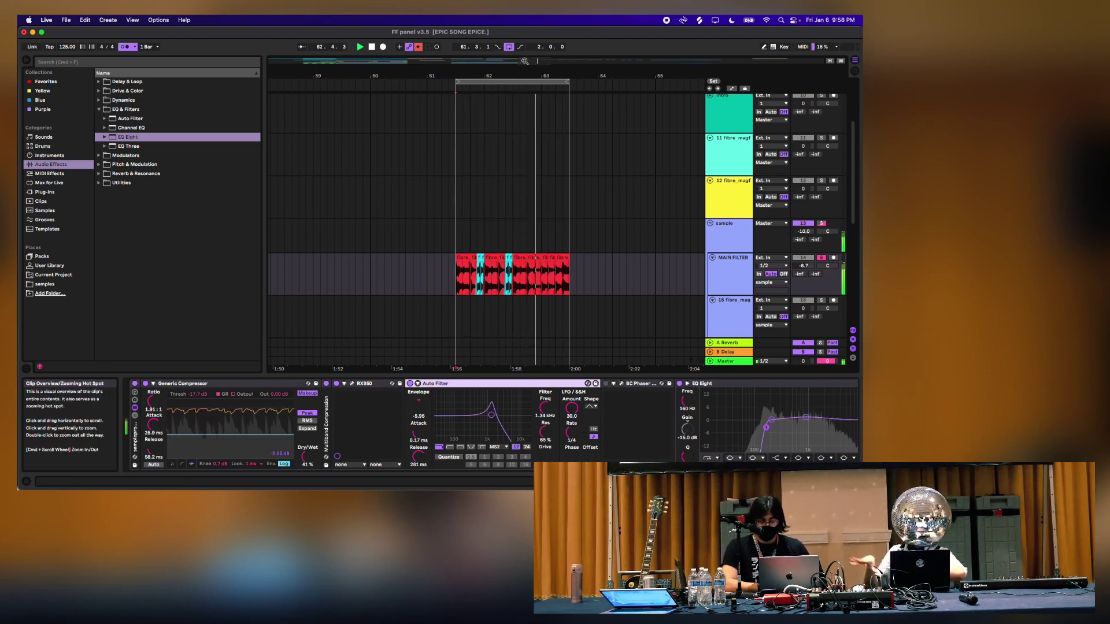
# Try raising the Auto Filter's resonance to 125 % during playback, stop playing, and undo the resonance change
pyautogui.moveTo(545, 432)
pyautogui.mouseDown()
pyautogui.moveTo(545, 390)
pyautogui.moveTo(545, 414)
pyautogui.mouseUp()
pyautogui.press('space')
pyautogui.press('super+z')
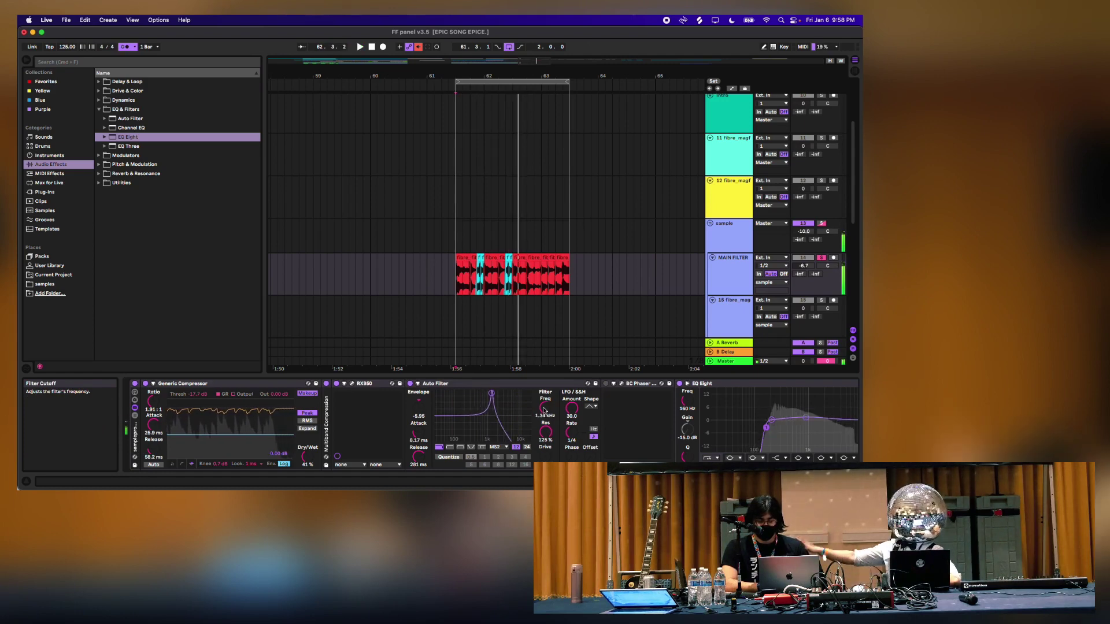
pyautogui.press('super+z')
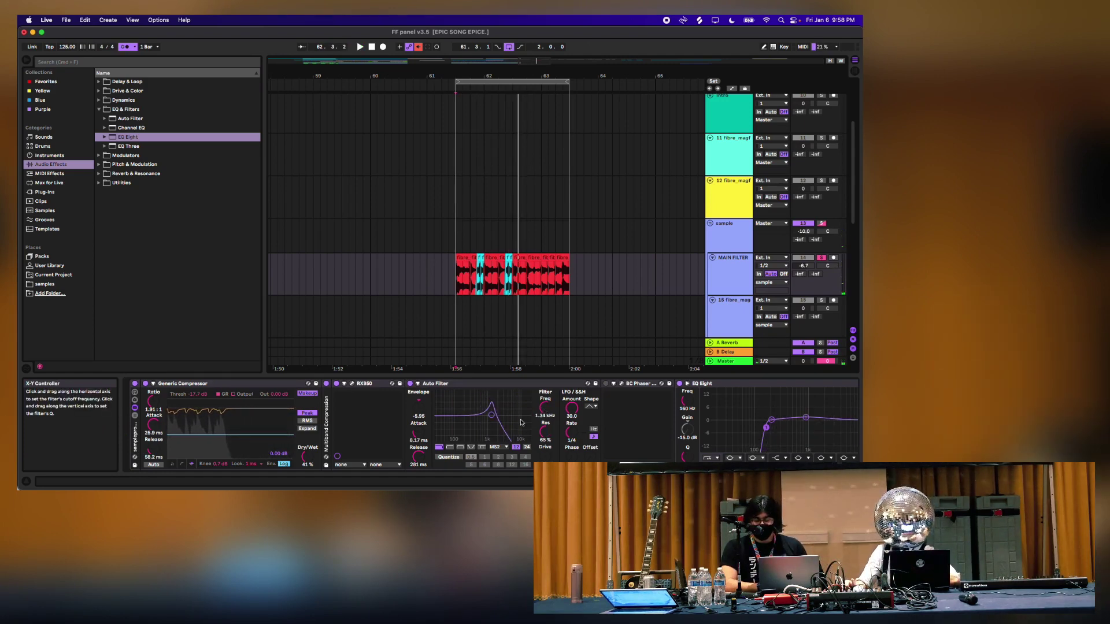
# Solo the Intro track, audition it from 69.1.1, and lower its track volume to about -4.2 dB
pyautogui.scroll(-5, 451, 269)
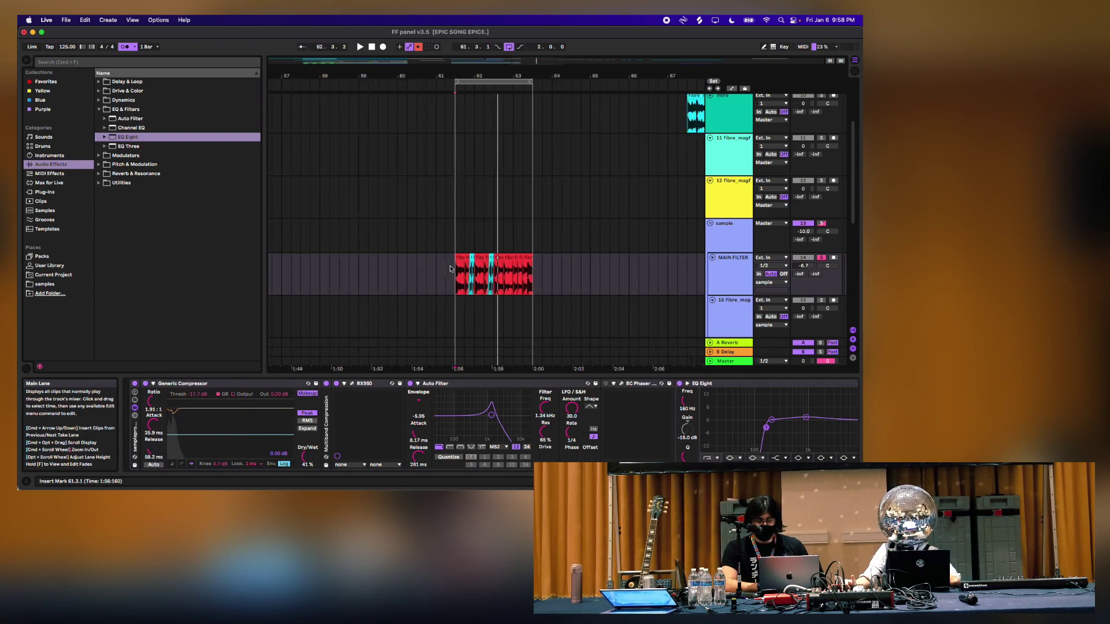
pyautogui.click(473, 269)
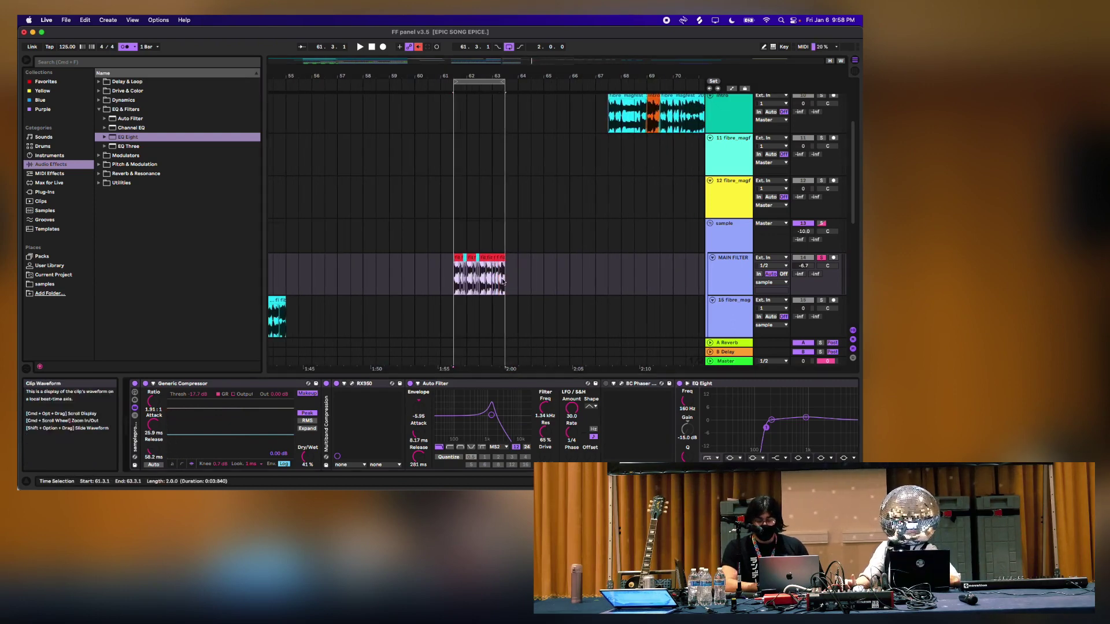
pyautogui.hscroll(4, 474, 269)
pyautogui.scroll(1, 448, 267)
pyautogui.scroll(1, 449, 268)
pyautogui.click(557, 162)
pyautogui.hscroll(1, 557, 159)
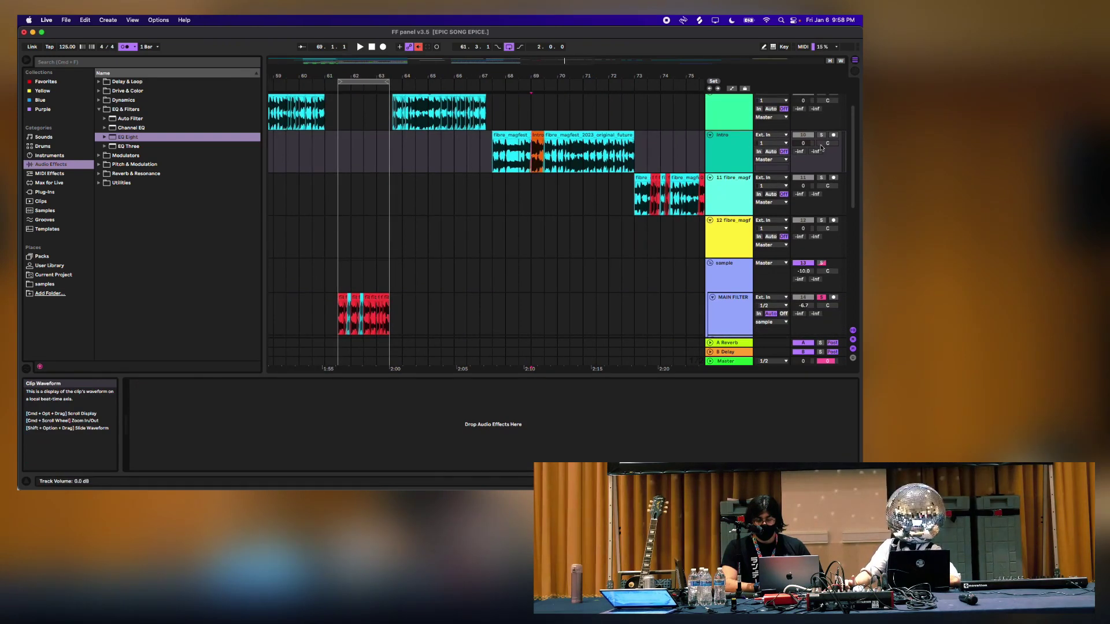
pyautogui.click(821, 135)
pyautogui.press('space')
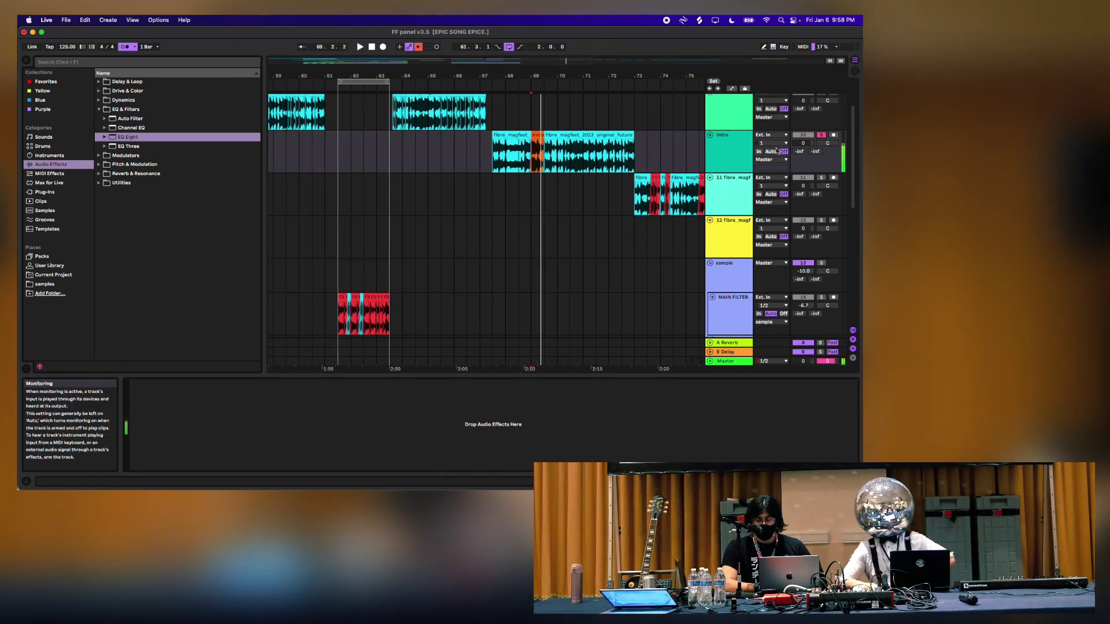
pyautogui.moveTo(806, 144); pyautogui.dragTo(806, 152)
pyautogui.press('space')
# Select the orange clip from 69.1.1 to 69.3.1 on the Intro track
pyautogui.hscroll(2, 520, 153)
pyautogui.scroll(2, 498, 159)
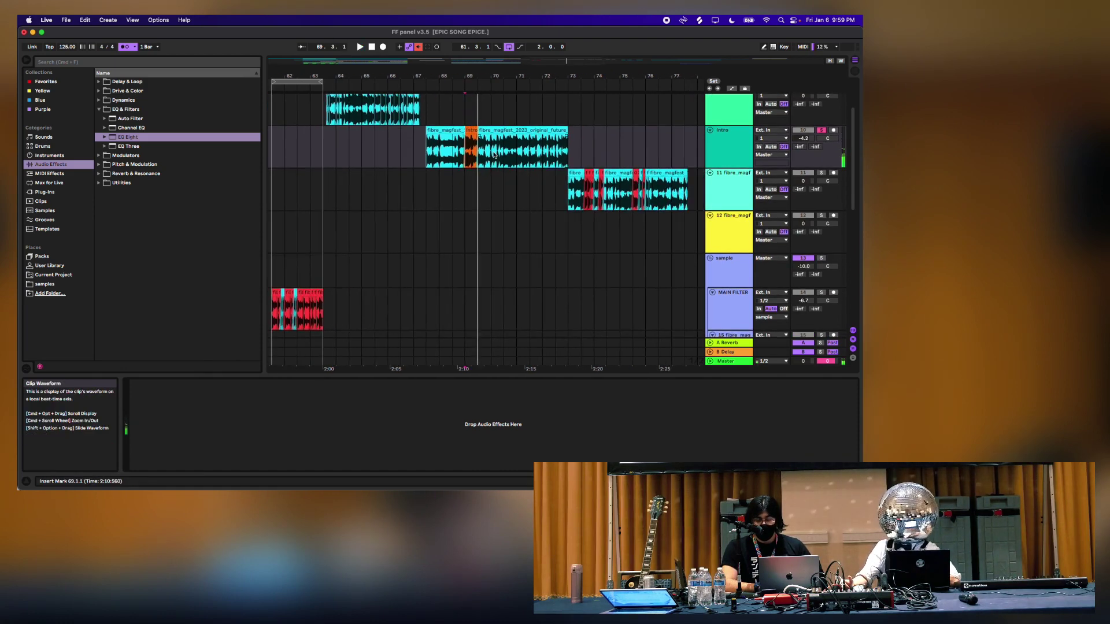
pyautogui.click(501, 176)
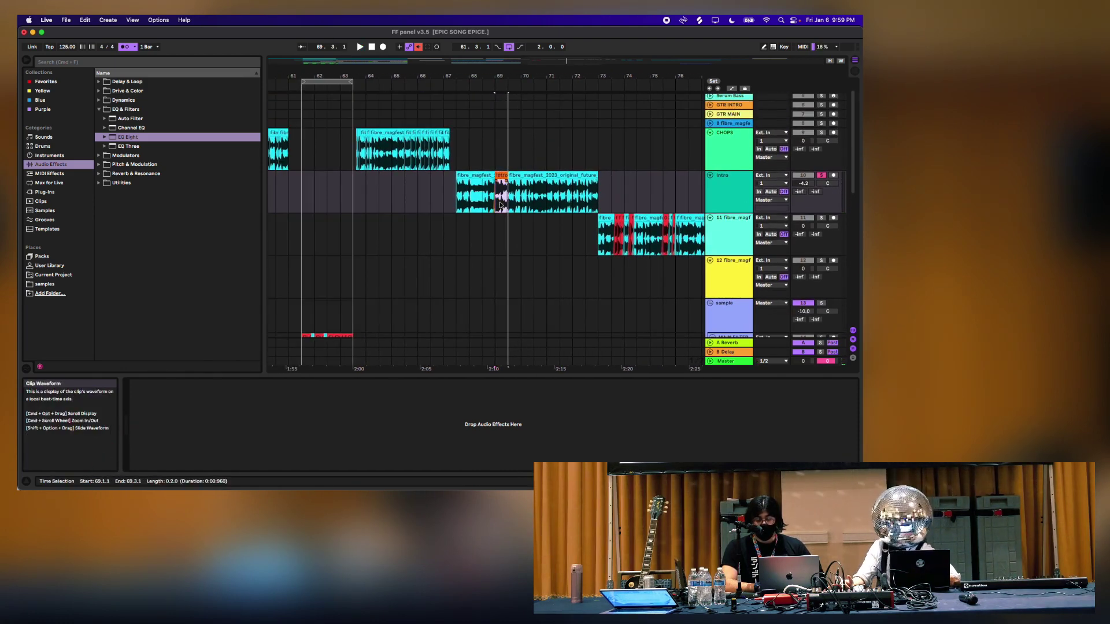
# Select the red chops from 73.3.3 to 74.1.1 on track 11 below Intro and play that section
pyautogui.hscroll(3, 497, 202)
pyautogui.scroll(-1, 497, 201)
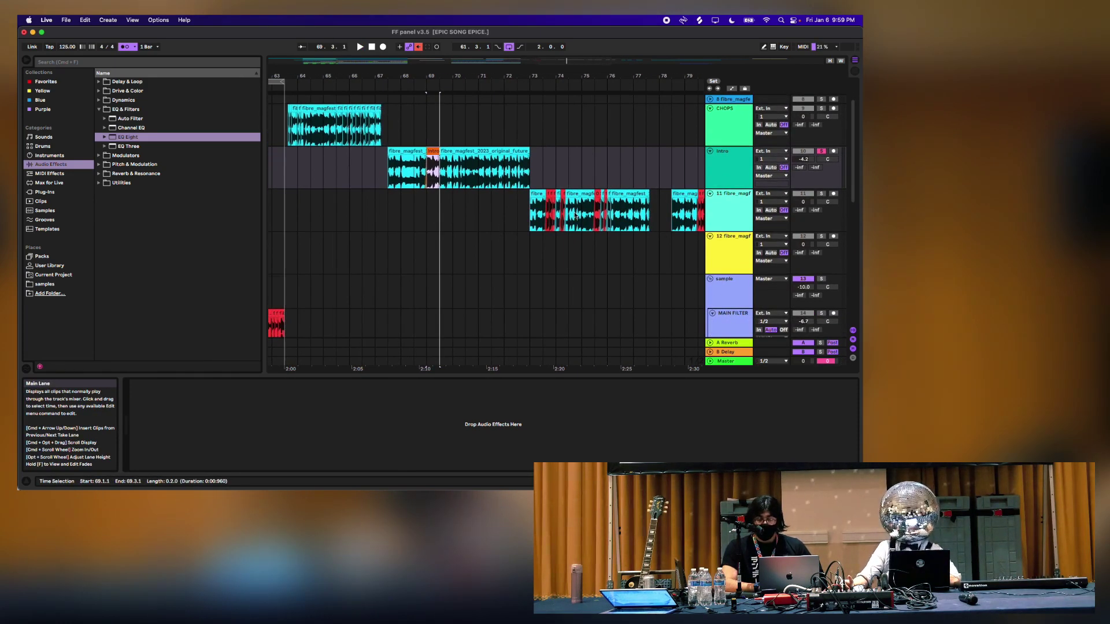
pyautogui.moveTo(543, 214); pyautogui.dragTo(502, 201)
pyautogui.press('+')
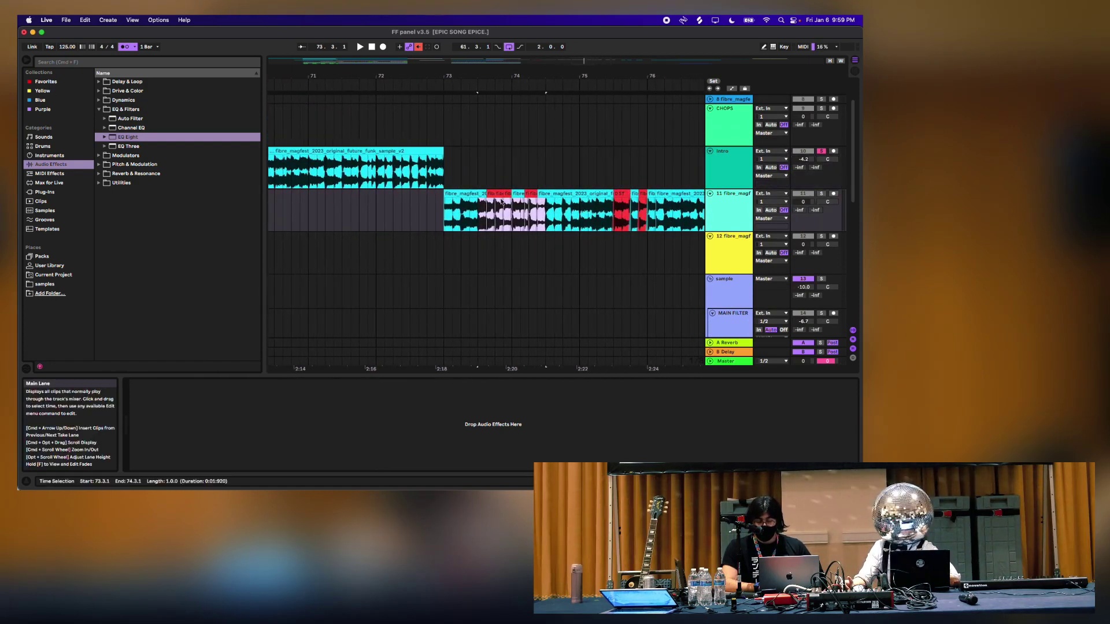
pyautogui.hscroll(5, 502, 201)
pyautogui.hscroll(-1, 502, 201)
pyautogui.moveTo(360, 217); pyautogui.dragTo(387, 217)
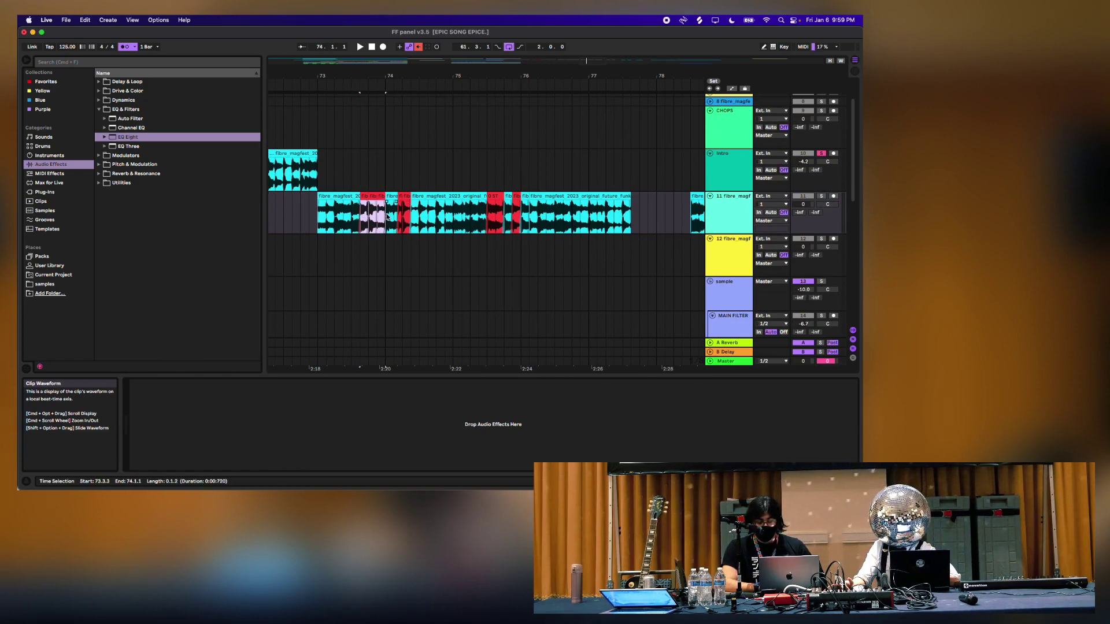
pyautogui.press('space')
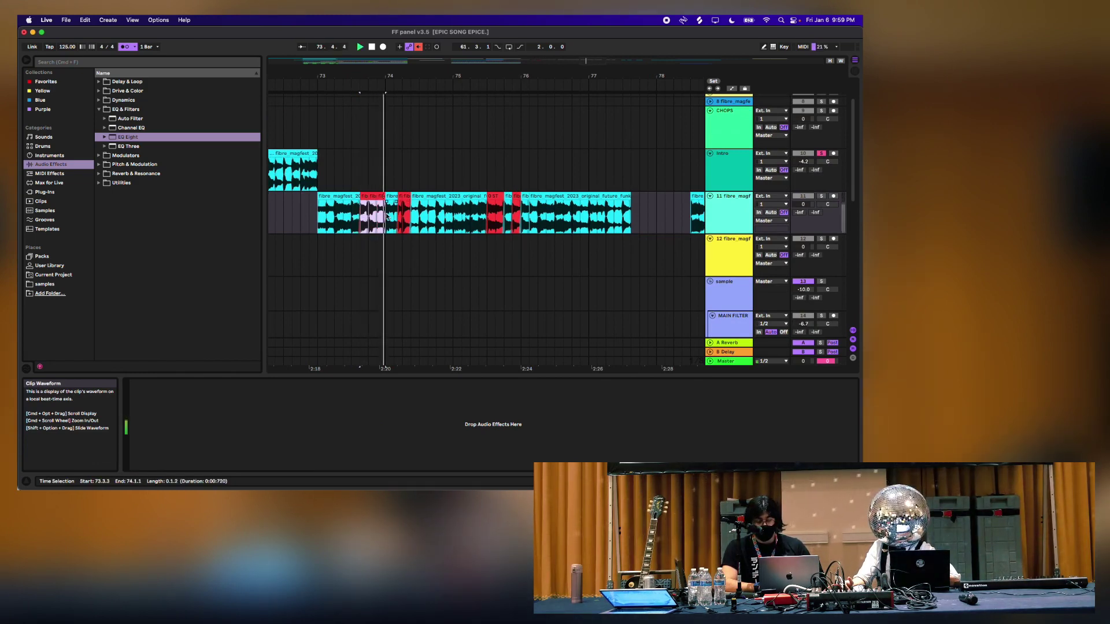
pyautogui.press('space')
# Solo track 11, lower its volume to -5.6 dB, and play it from 73.1.1
pyautogui.click(821, 196)
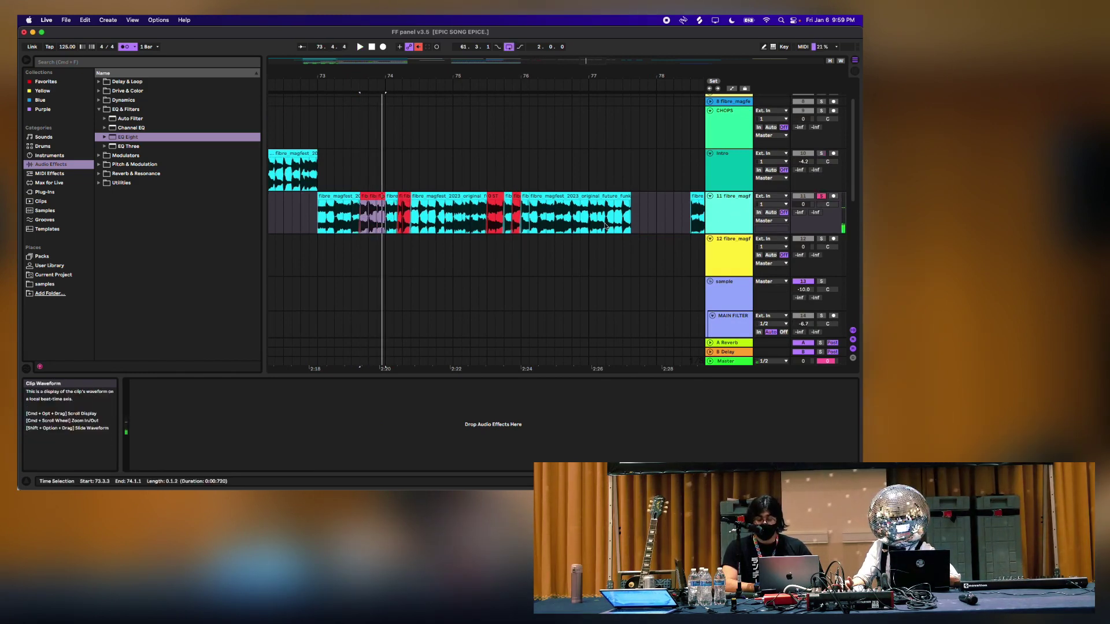
pyautogui.moveTo(806, 202); pyautogui.dragTo(808, 205)
pyautogui.click(400, 221)
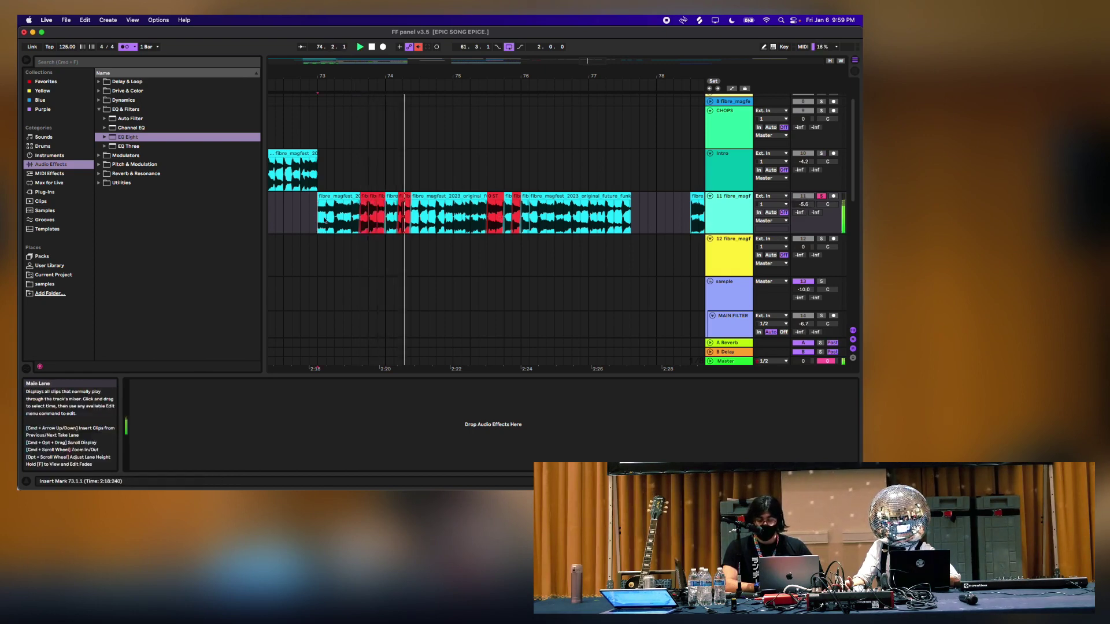
pyautogui.hscroll(2, 401, 220)
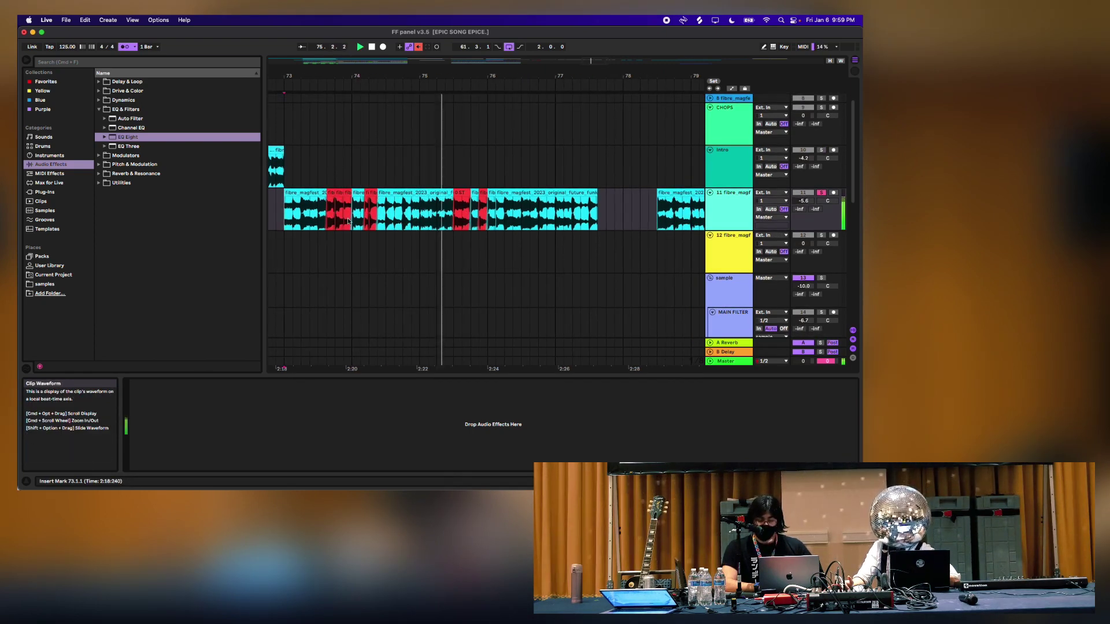
# Restart playback on track 11 and duplicate the one-beat group of red chops before bar 74 until the repeats reach 75.1.1
pyautogui.press('space')
pyautogui.click(303, 218)
pyautogui.press('space')
pyautogui.moveTo(337, 218); pyautogui.dragTo(350, 217)
pyautogui.press('super+d')
pyautogui.press('super+d')
pyautogui.press('super+d')
pyautogui.press('super+d')
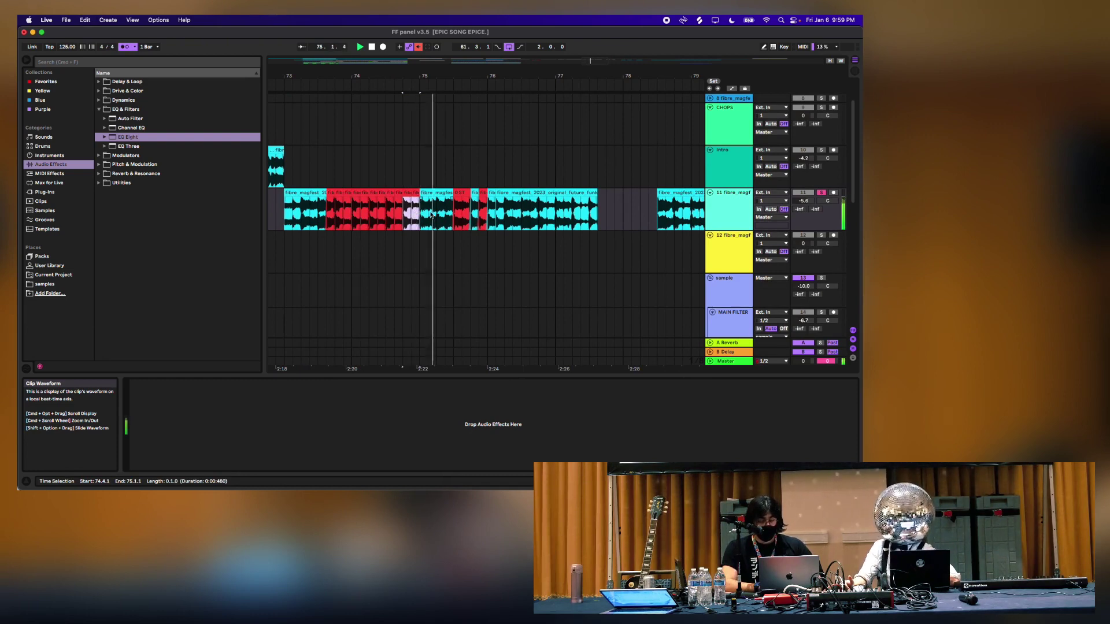
# Duplicate the one-beat red clip at 75.3.1 on track 11 repeatedly until the repeats reach bar 77
pyautogui.click(459, 194)
pyautogui.press('super+d')
pyautogui.press('super+d')
pyautogui.press('super+d')
pyautogui.press('super+d')
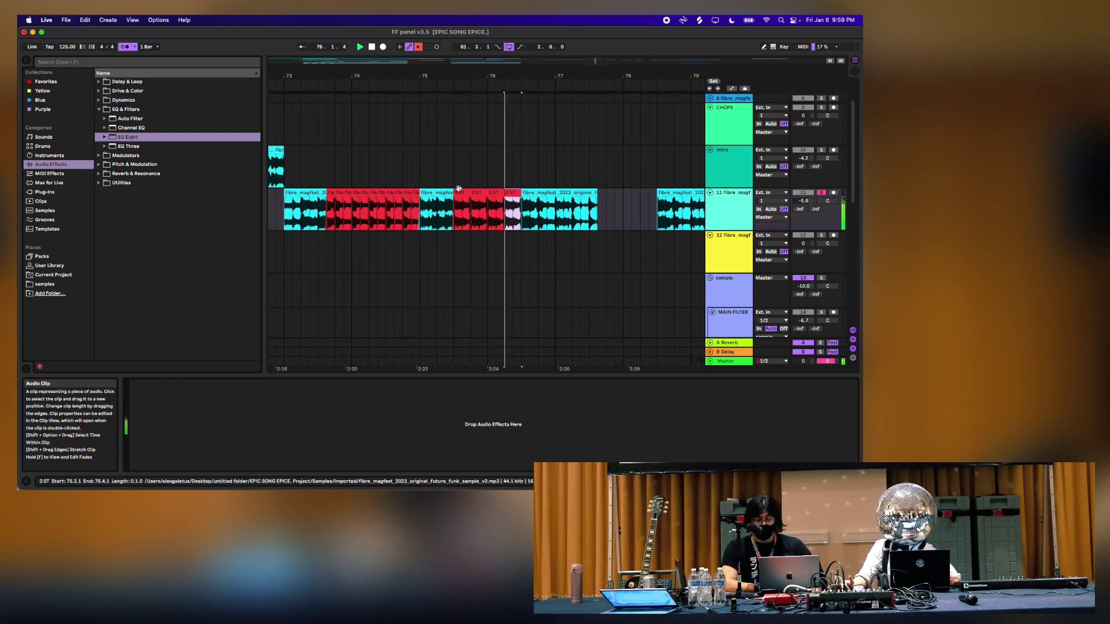
pyautogui.press('super+d')
pyautogui.press('super+d')
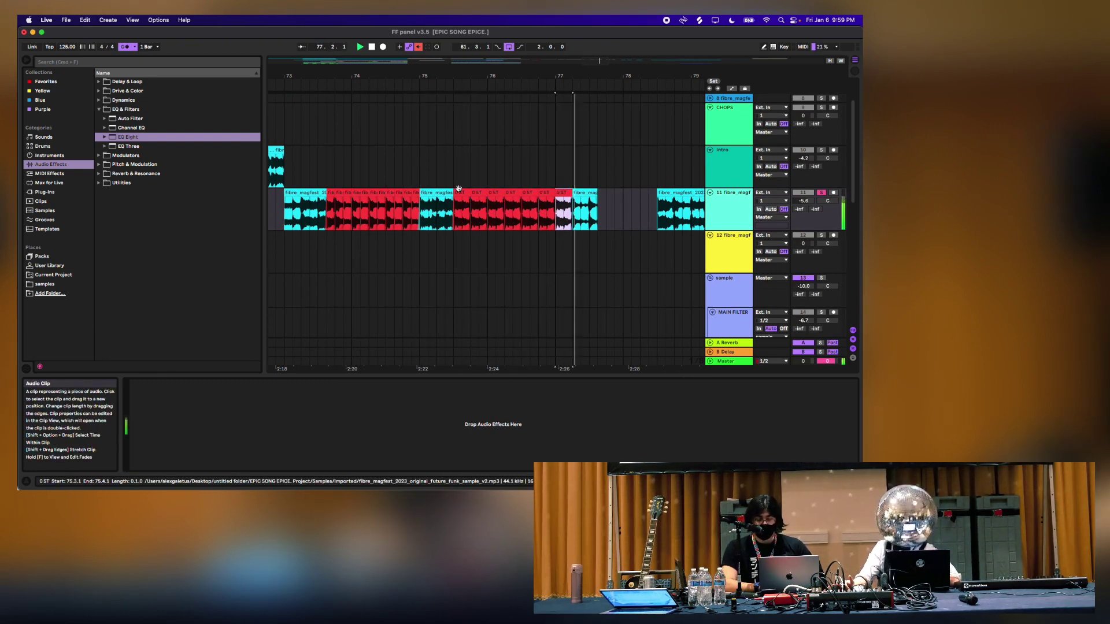
# Restart playback of the repeated chops on track 11 and loop the section from 73.3.1 to 77.1.1
pyautogui.press('space')
pyautogui.click(314, 221)
pyautogui.press('space')
pyautogui.moveTo(314, 221); pyautogui.dragTo(554, 221)
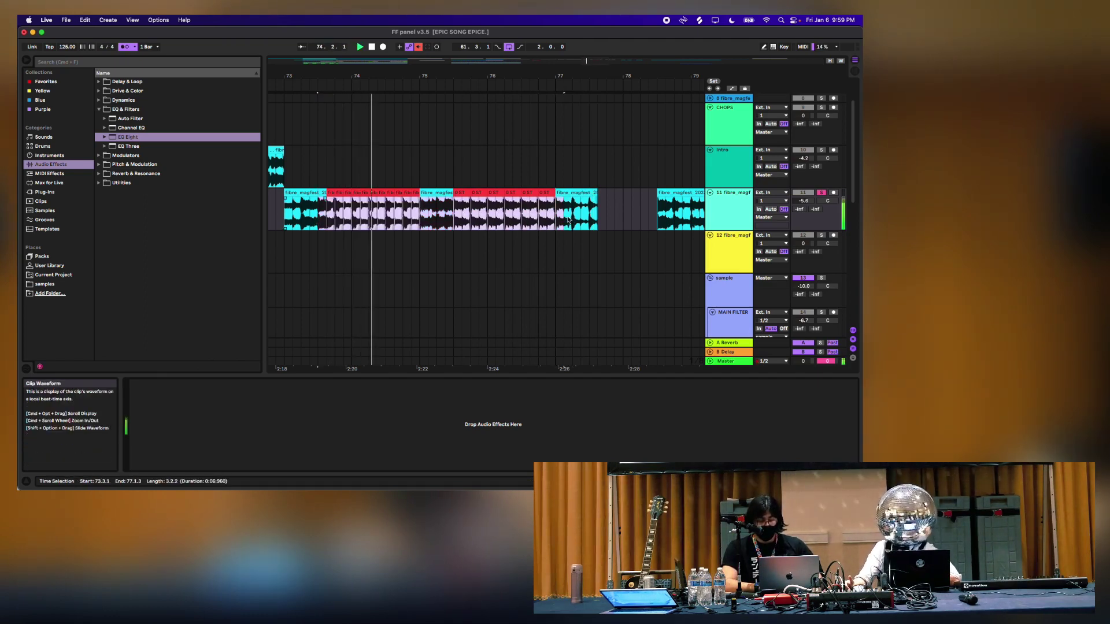
pyautogui.press('super+l')
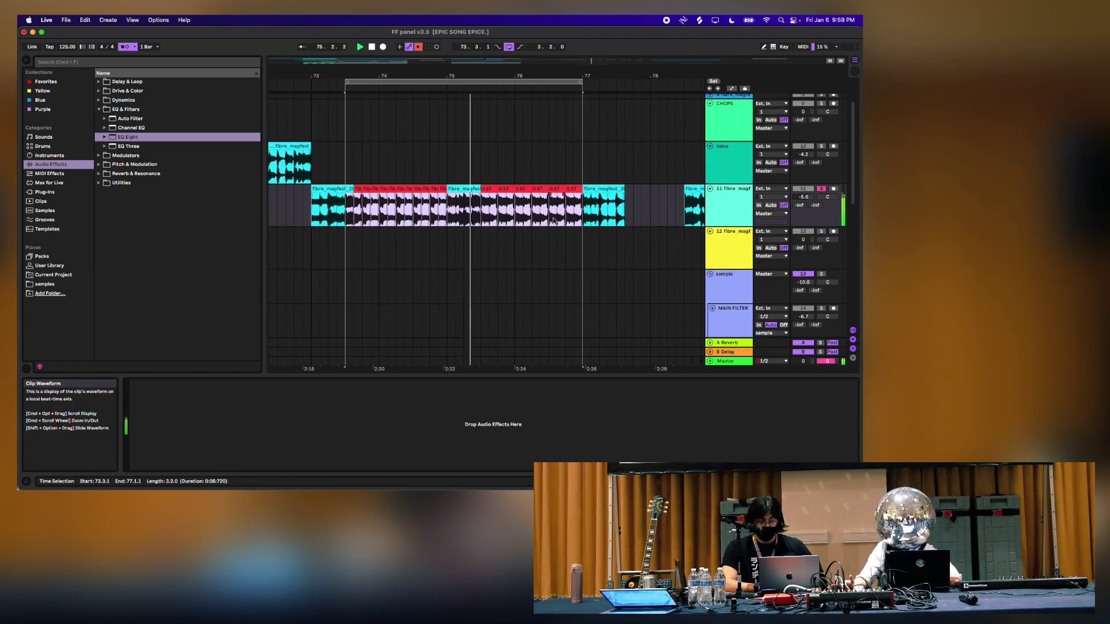
# Copy the four bars of chopped sample from 17.1.1 to 21.1.1 on track 15
pyautogui.moveTo(498, 62); pyautogui.dragTo(595, 61)
pyautogui.hscroll(-15, 350, 204)
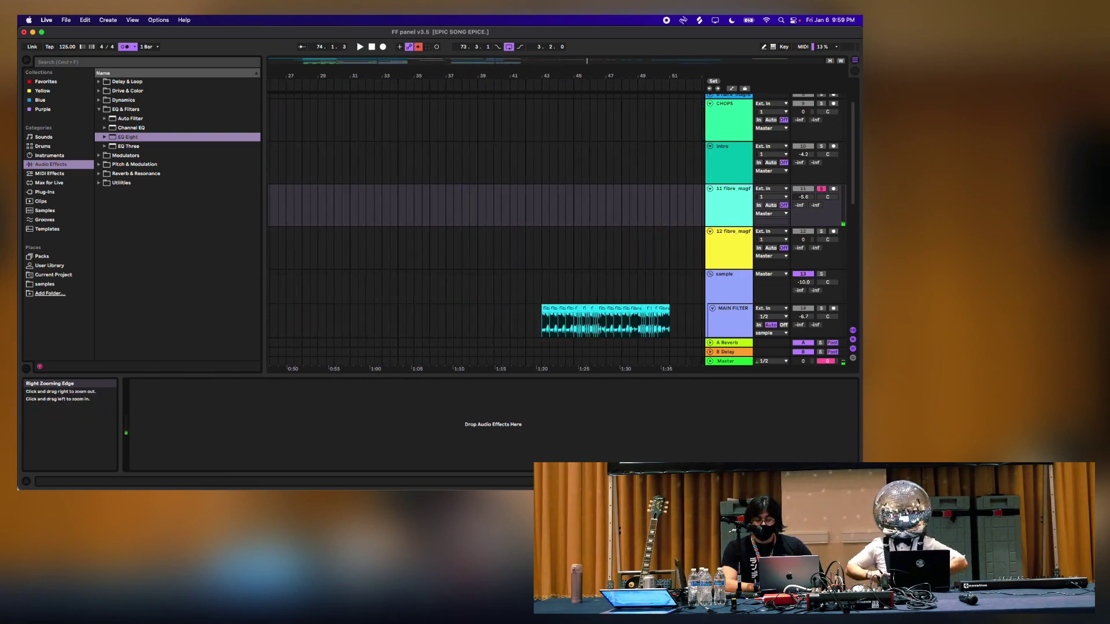
pyautogui.scroll(-5, 350, 200)
pyautogui.hscroll(3, 349, 201)
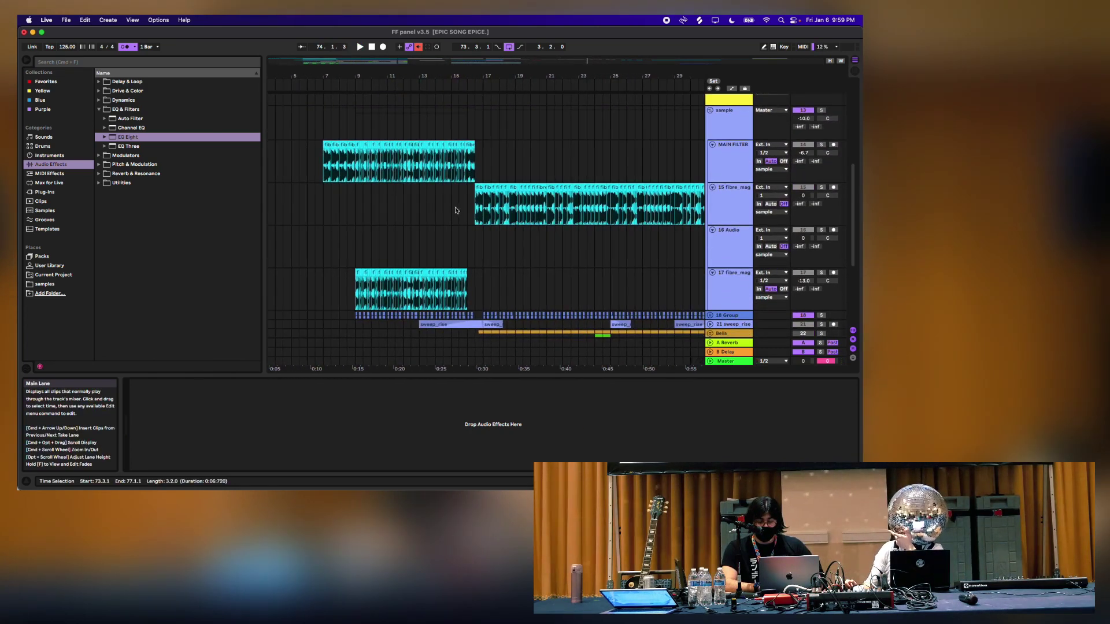
pyautogui.click(478, 211)
pyautogui.click(485, 211)
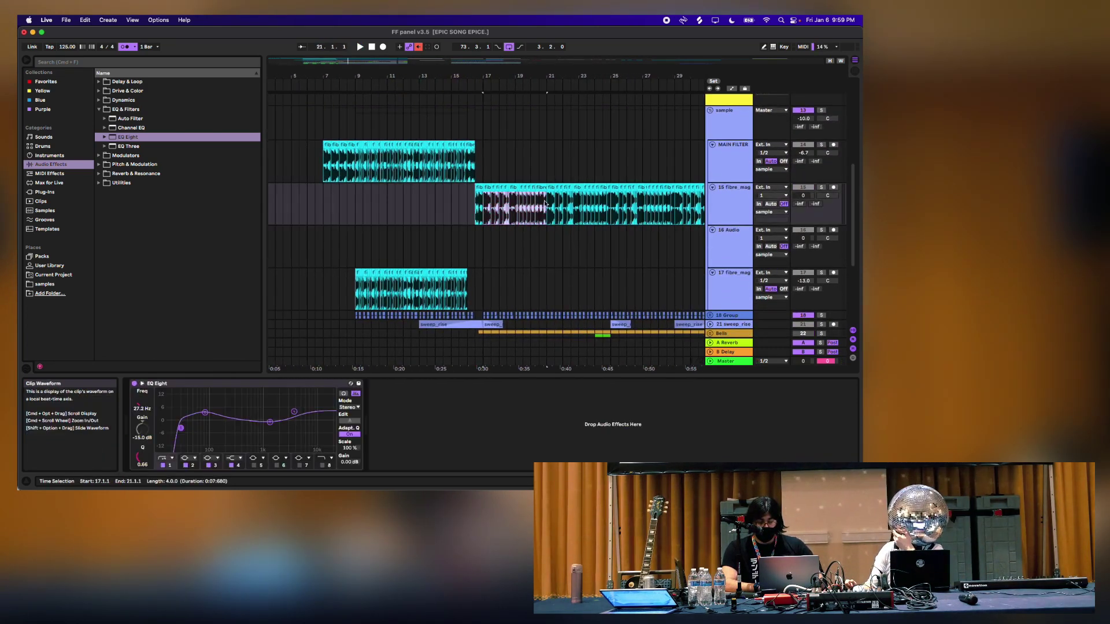
pyautogui.hscroll(10, 549, 203)
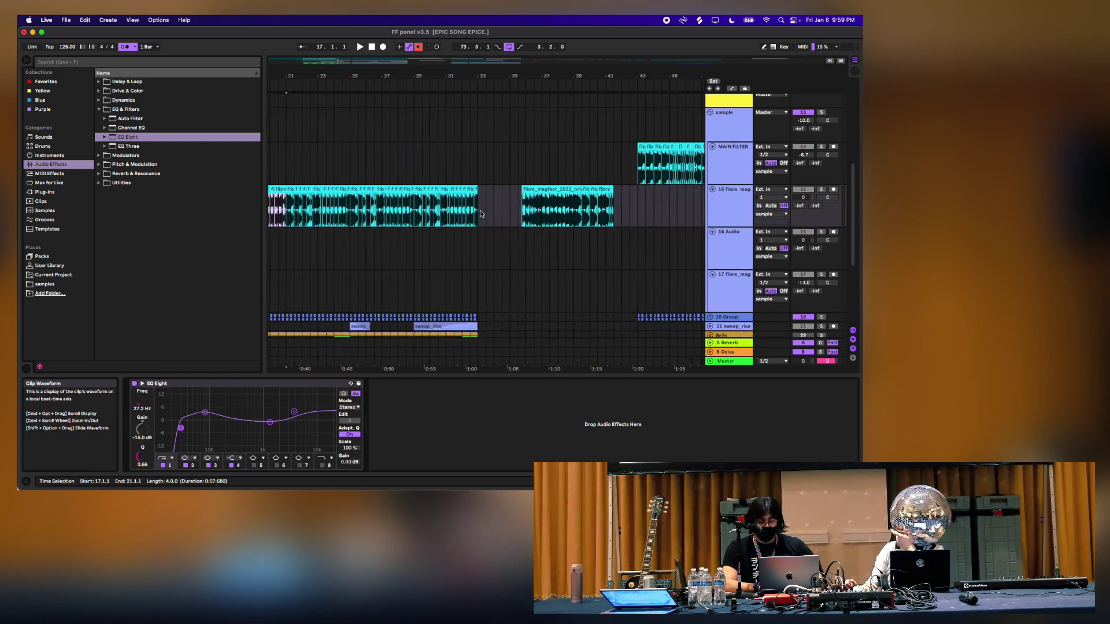
# Replace the repeated red chops on track 11 by pasting the copied four-bar section at 73.3.1
pyautogui.scroll(1, 481, 214)
pyautogui.hscroll(6, 480, 214)
pyautogui.scroll(4, 480, 214)
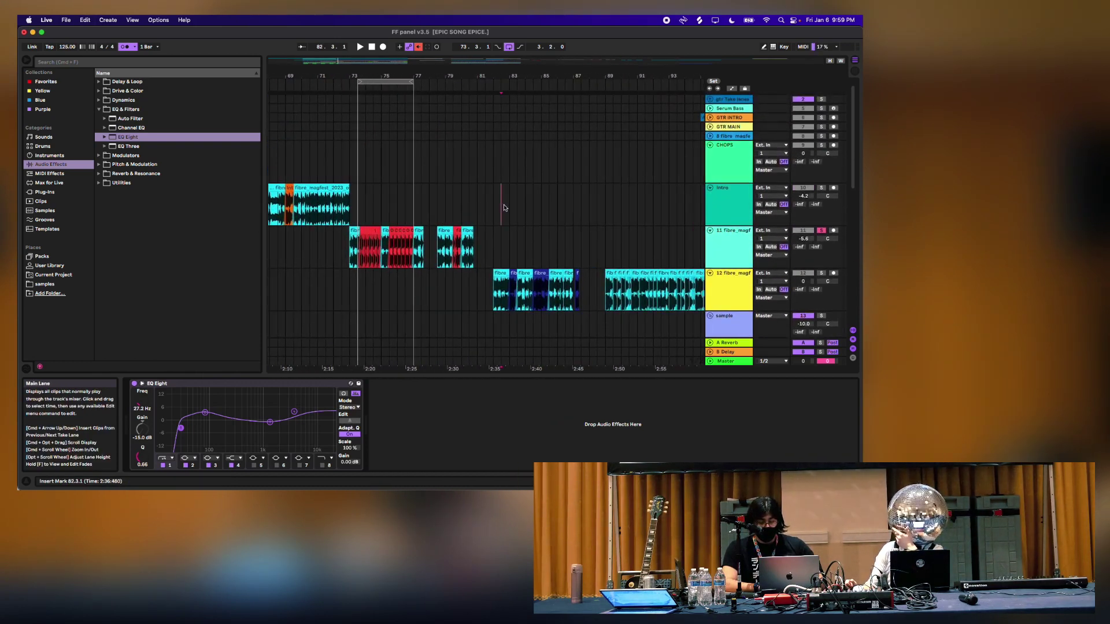
pyautogui.click(498, 200)
pyautogui.click(496, 249)
pyautogui.moveTo(359, 254); pyautogui.dragTo(429, 255)
pyautogui.press('Delete')
pyautogui.press('super+v')
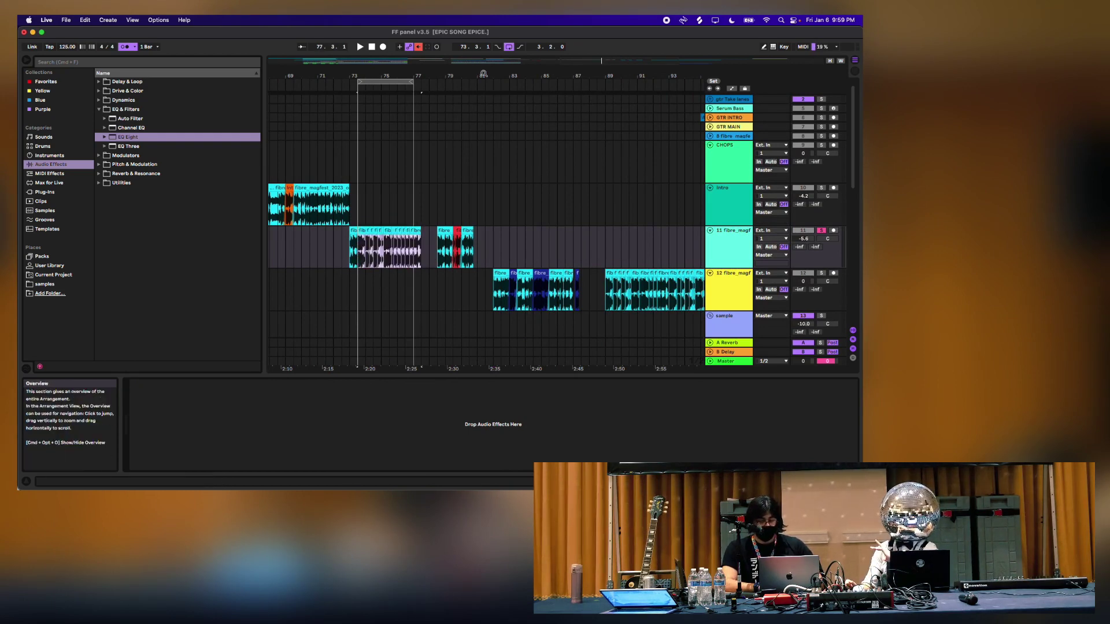
# Extend the loop to cover 73.3.1 to 77.3.1 and play the pasted section on track 11
pyautogui.moveTo(590, 72)
pyautogui.mouseDown()
pyautogui.moveTo(630, 118)
pyautogui.moveTo(587, 61)
pyautogui.mouseUp()
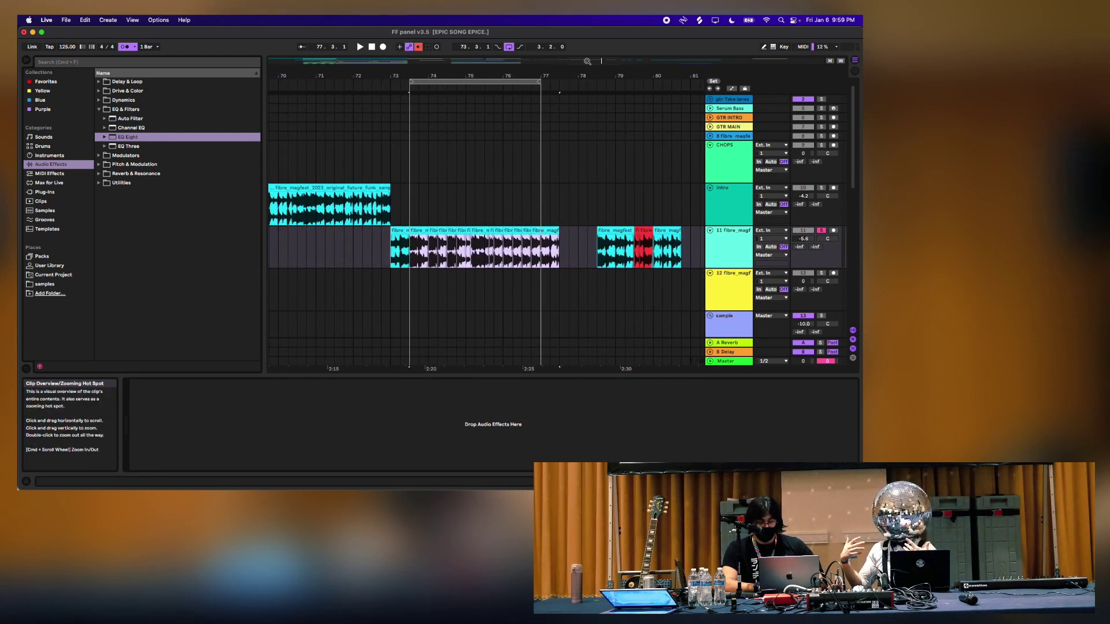
pyautogui.click(539, 83)
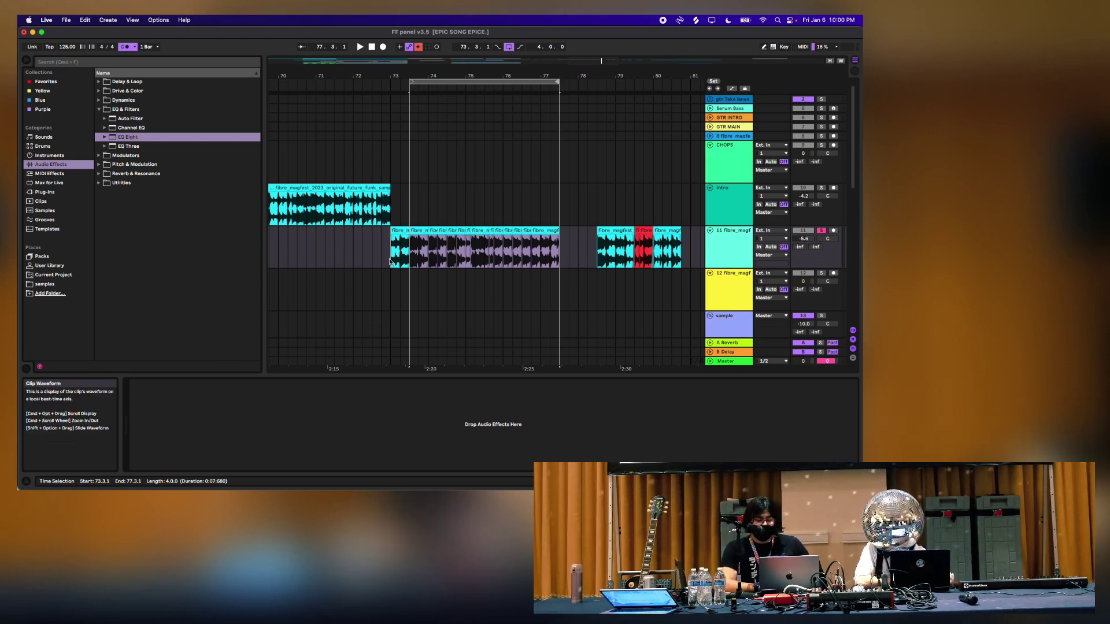
pyautogui.click(411, 261)
pyautogui.press('space')
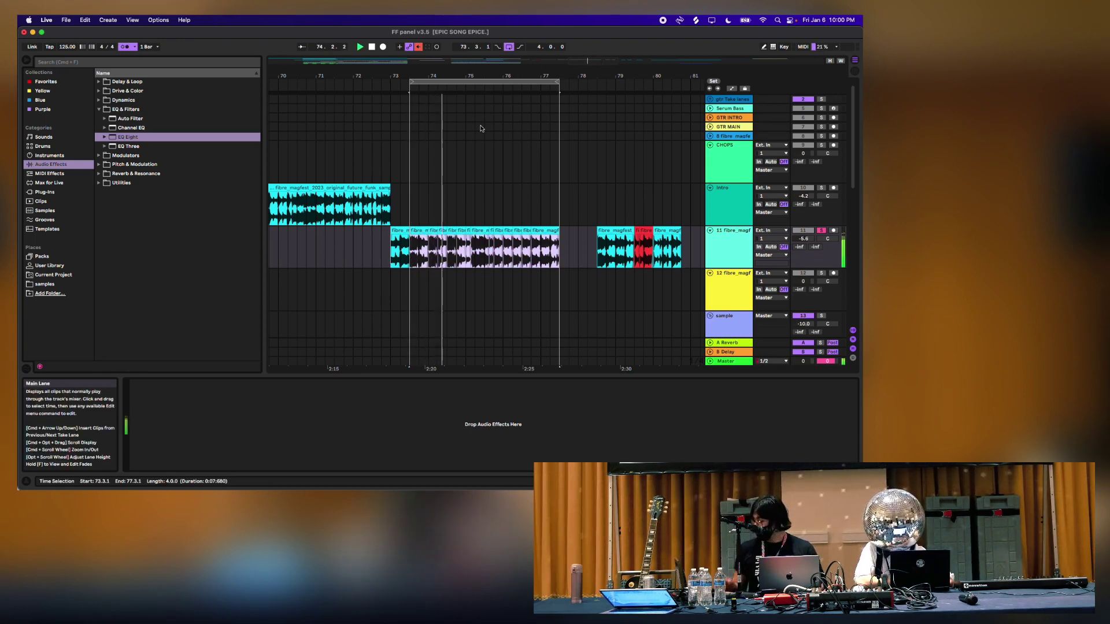
pyautogui.scroll(-1, 434, 199)
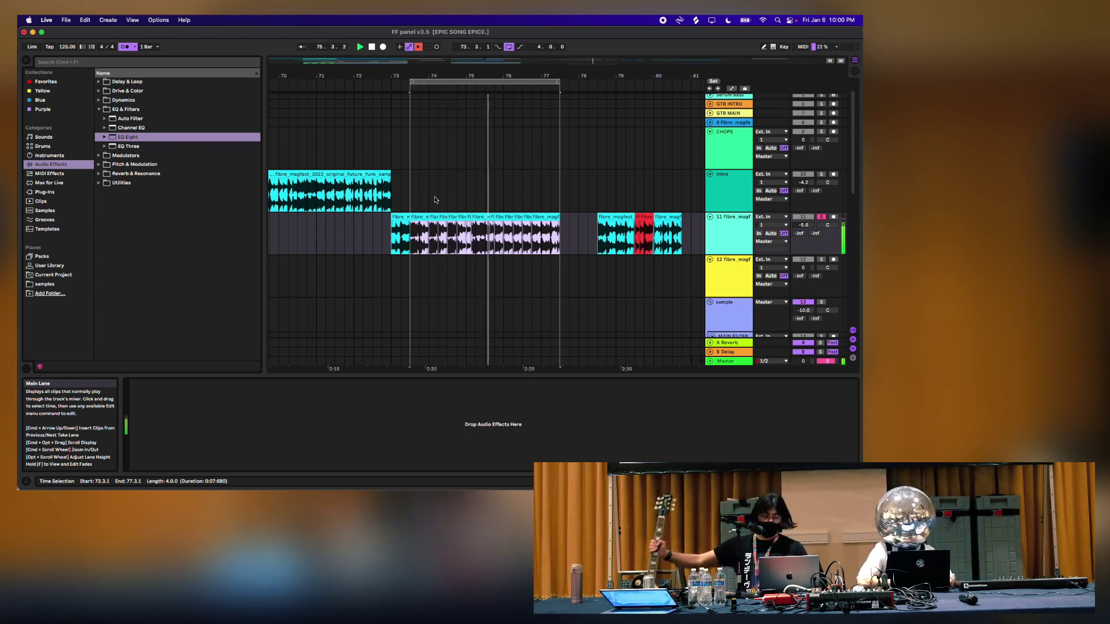
# Copy the MAIN FILTER section from 9.1.1 to 13.1.1 and paste it at 61.3.1 over the red chops in the sample group
pyautogui.moveTo(542, 64); pyautogui.dragTo(542, 64)
pyautogui.scroll(-1, 508, 232)
pyautogui.scroll(-3, 503, 234)
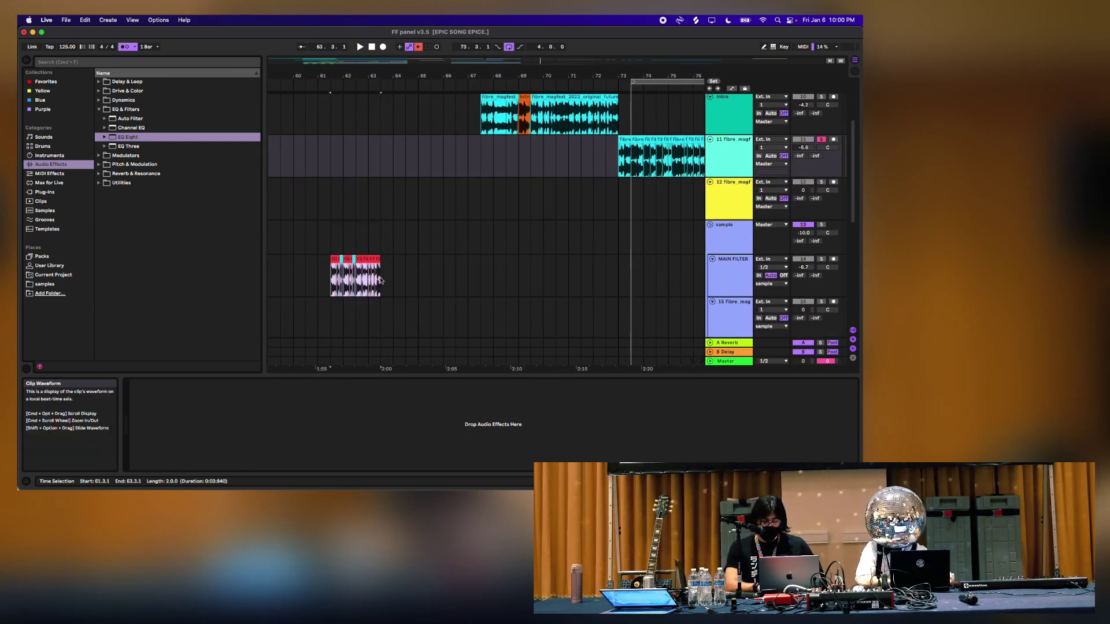
pyautogui.moveTo(380, 281); pyautogui.dragTo(380, 280)
pyautogui.moveTo(326, 65); pyautogui.dragTo(325, 66)
pyautogui.scroll(-2, 449, 307)
pyautogui.moveTo(426, 221); pyautogui.dragTo(503, 248)
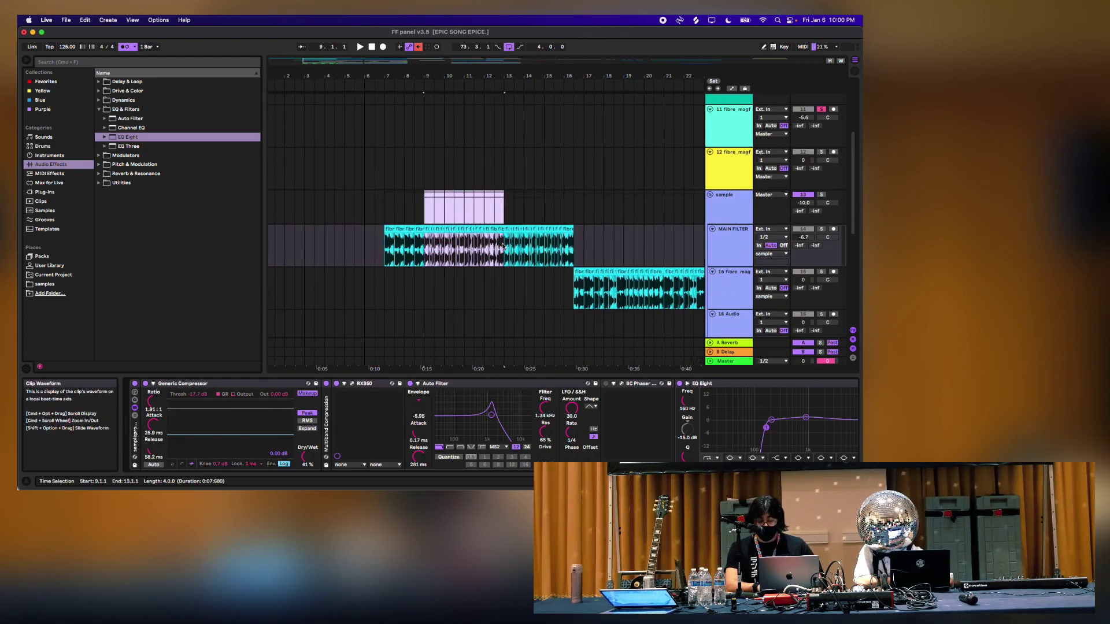
pyautogui.hscroll(15, 503, 249)
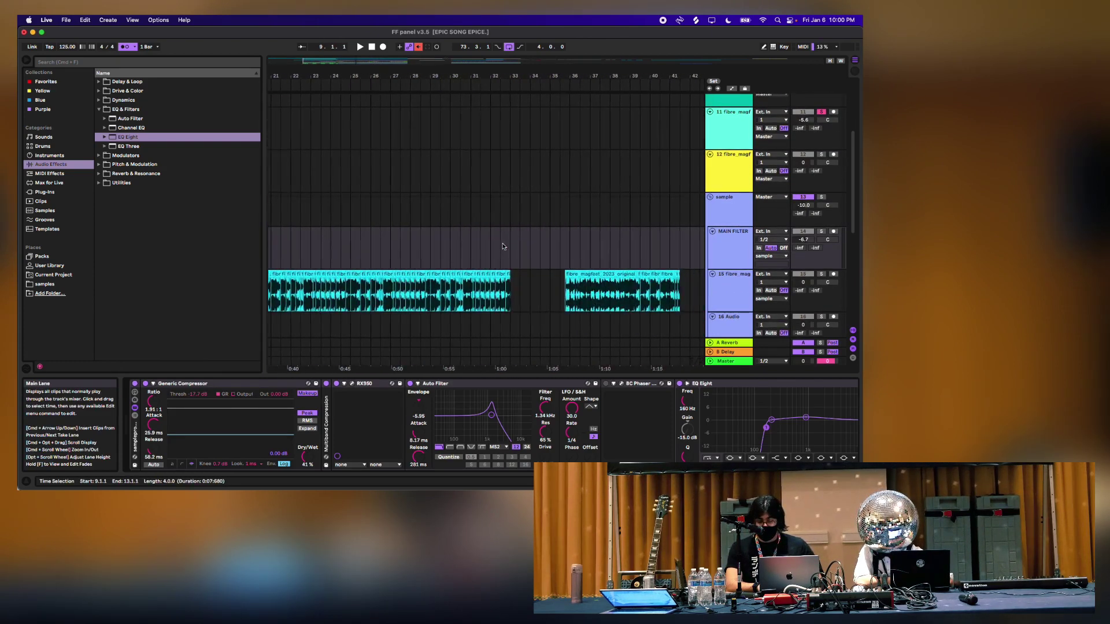
pyautogui.click(476, 216)
pyautogui.press('super+v')
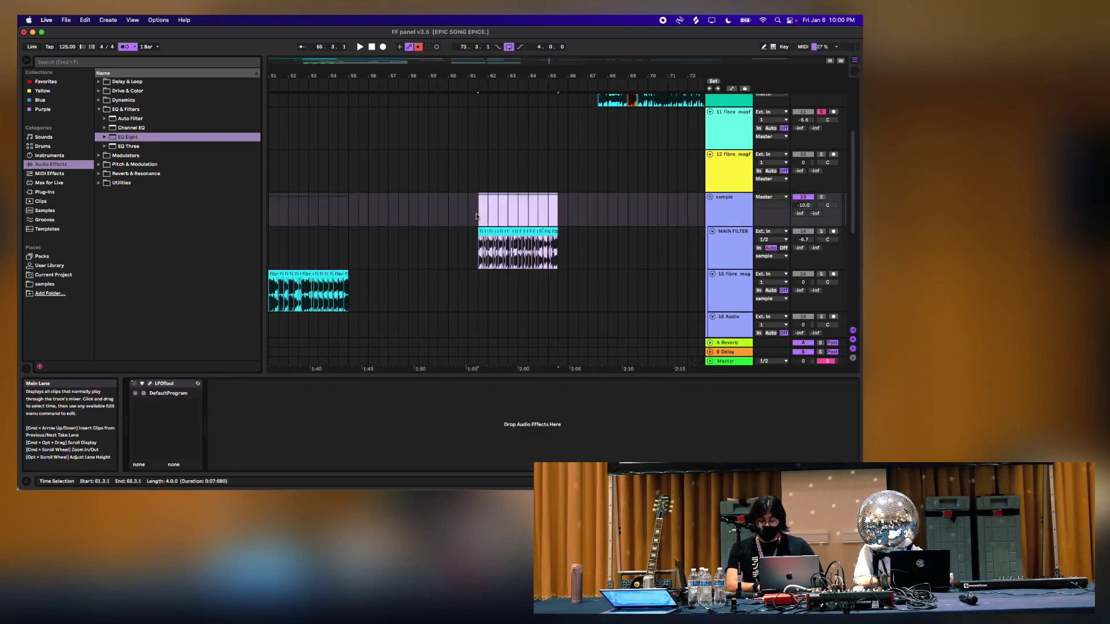
# Loop 61.3.1 to 65.3.1 and move the five-bar CHOPS selection from 63.1.1 to 66.4.1, clear of the loop
pyautogui.click(822, 198)
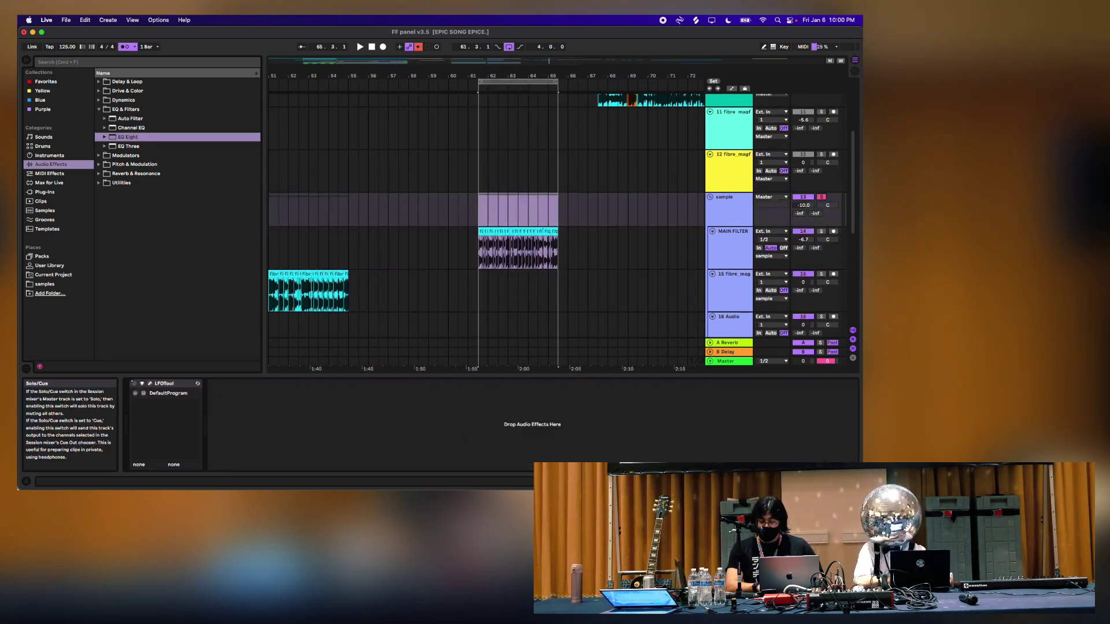
pyautogui.scroll(5, 543, 173)
pyautogui.click(543, 154)
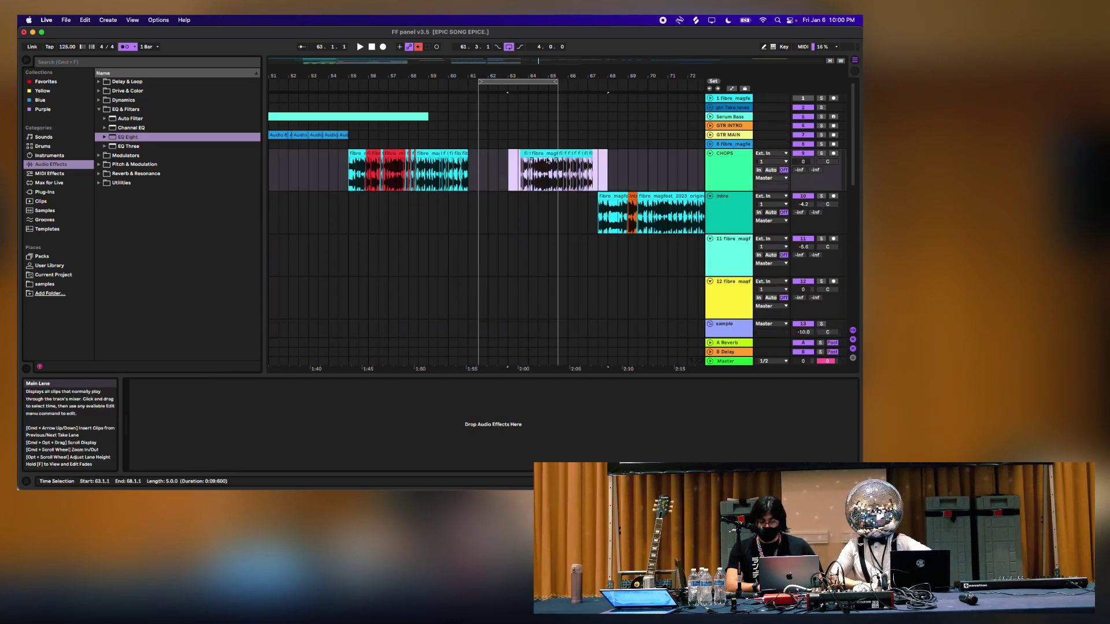
pyautogui.moveTo(544, 153); pyautogui.dragTo(622, 160)
pyautogui.scroll(-10, 529, 202)
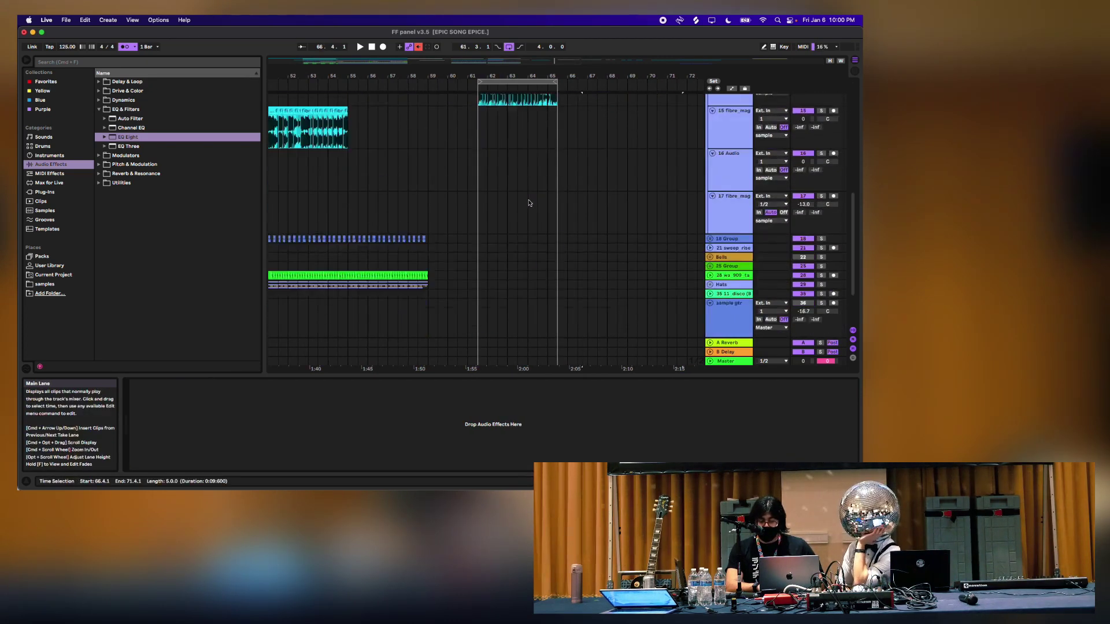
# Play the looped MAIN FILTER section from 61.3.1 and bring up the LFOTool device on the sample group
pyautogui.scroll(8, 528, 202)
pyautogui.click(483, 209)
pyautogui.press('space')
pyautogui.click(742, 170)
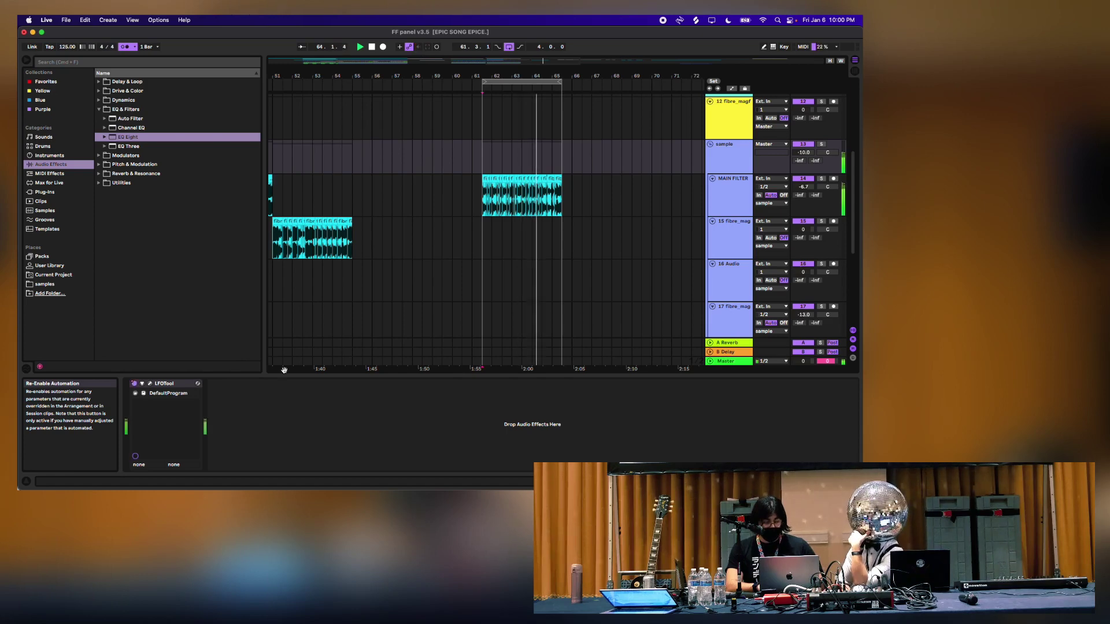
pyautogui.click(149, 384)
# Copy the kick group's section from 17.1.1 to 22.1.1 and unfold the group to inspect its MBK1 Kick and suite kick tracks
pyautogui.scroll(-3, 291, 188)
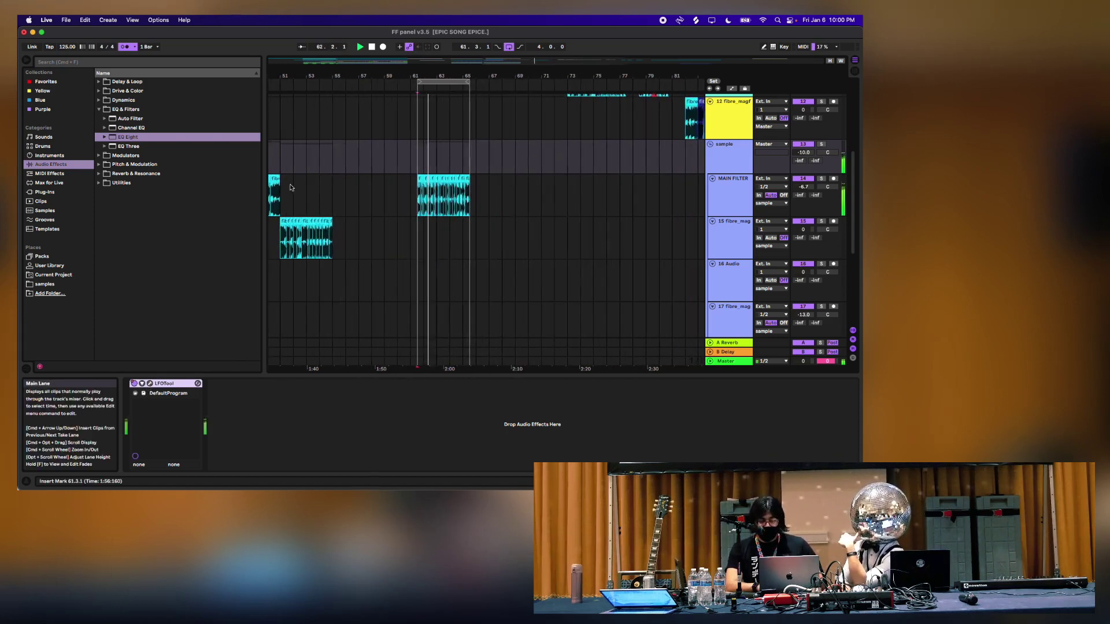
pyautogui.hscroll(-15, 291, 187)
pyautogui.scroll(-5, 291, 187)
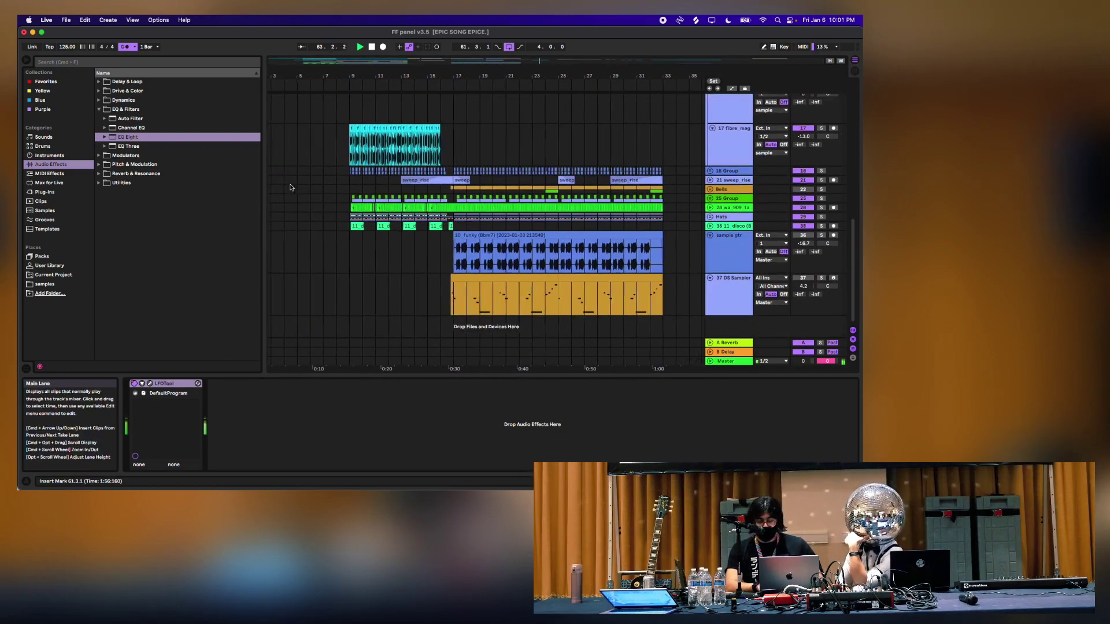
pyautogui.scroll(5, 686, 191)
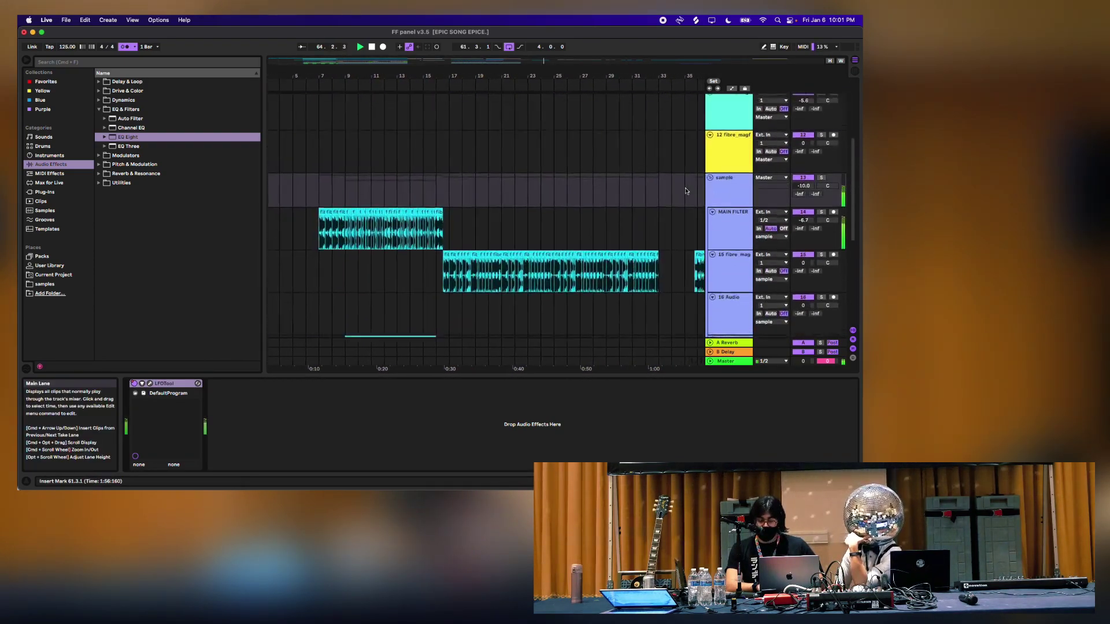
pyautogui.scroll(-3, 686, 191)
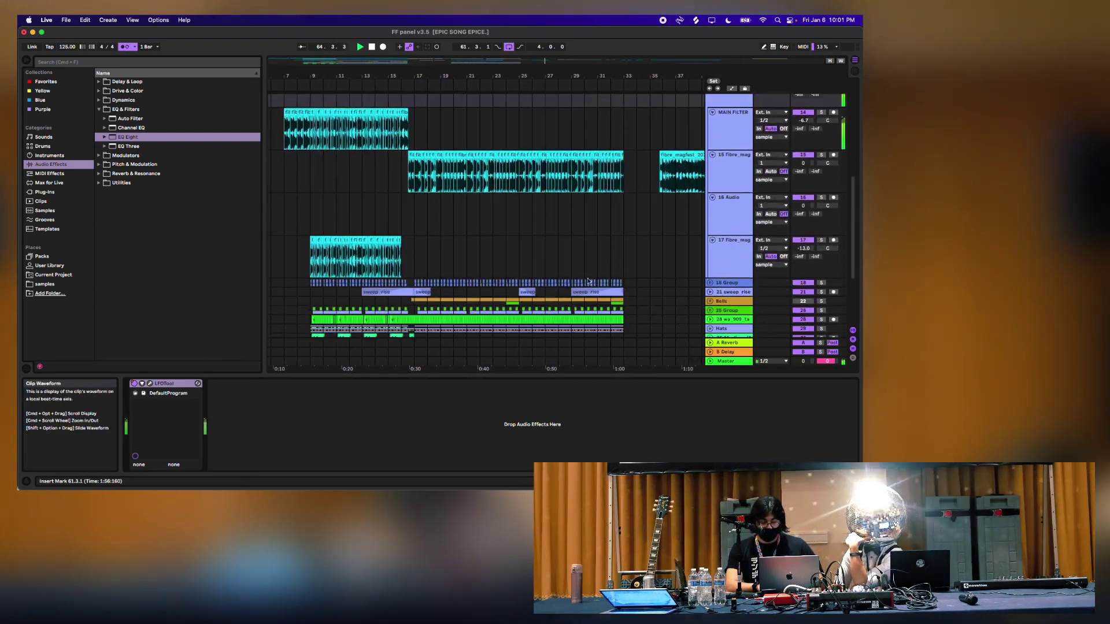
pyautogui.click(481, 285)
pyautogui.click(711, 283)
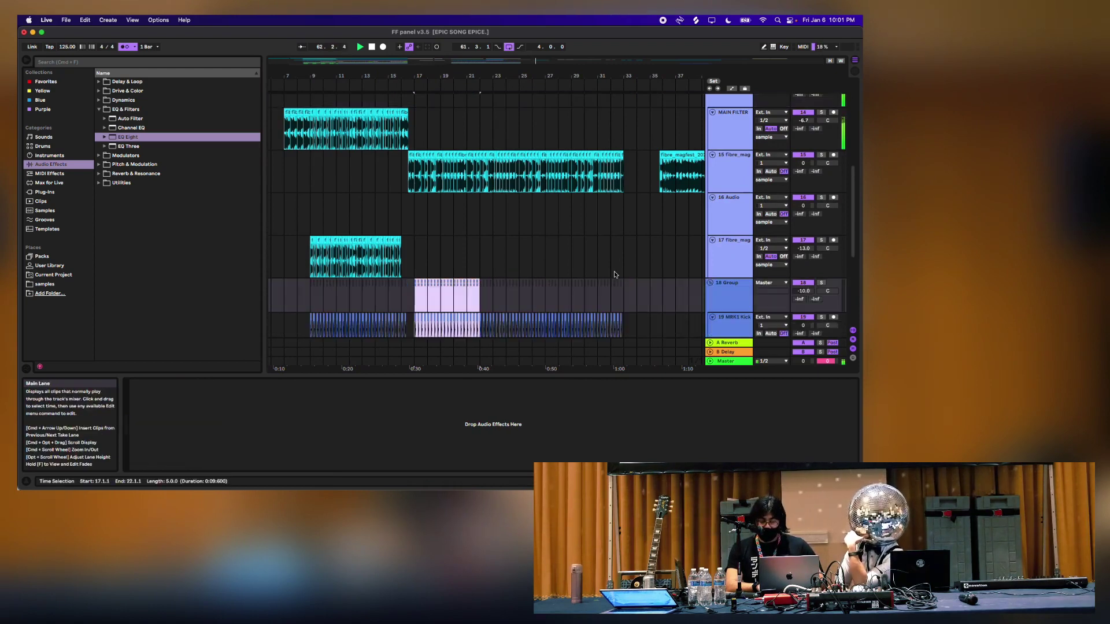
pyautogui.scroll(-3, 723, 243)
pyautogui.click(728, 214)
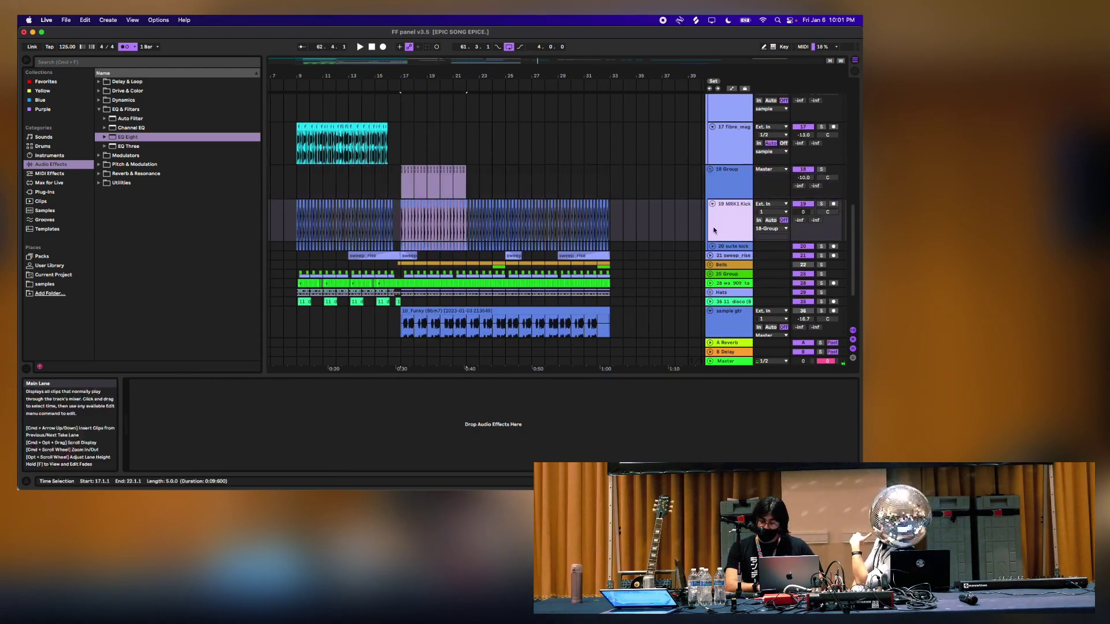
pyautogui.click(721, 247)
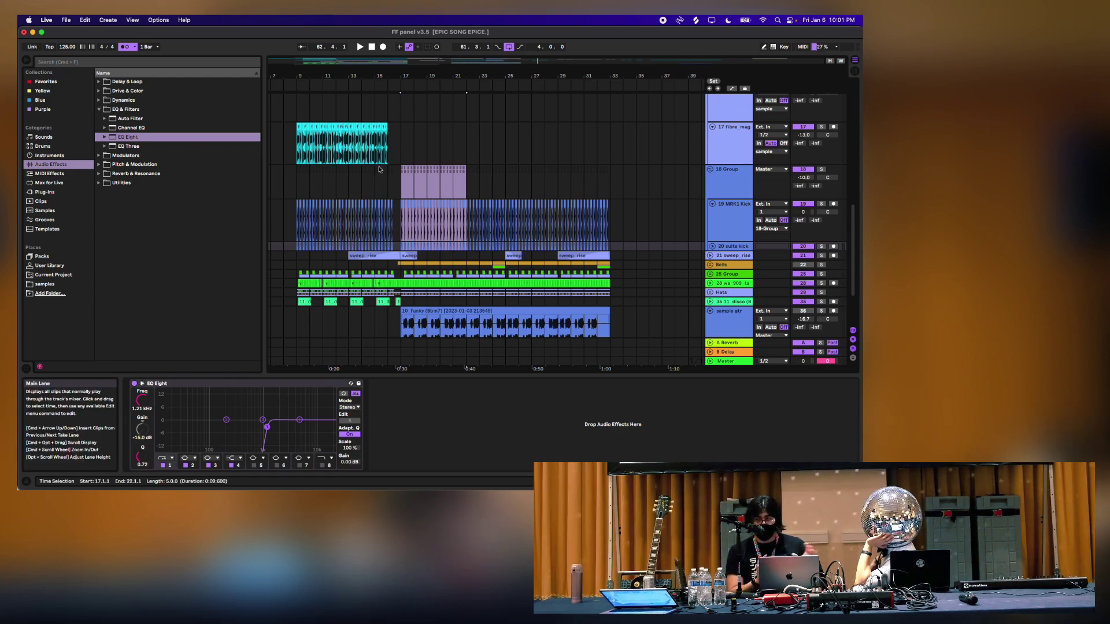
# Play the loop from 61.3.1 and paste the copied five bars of kicks into the kick group at 61.3.1
pyautogui.hscroll(10, 338, 193)
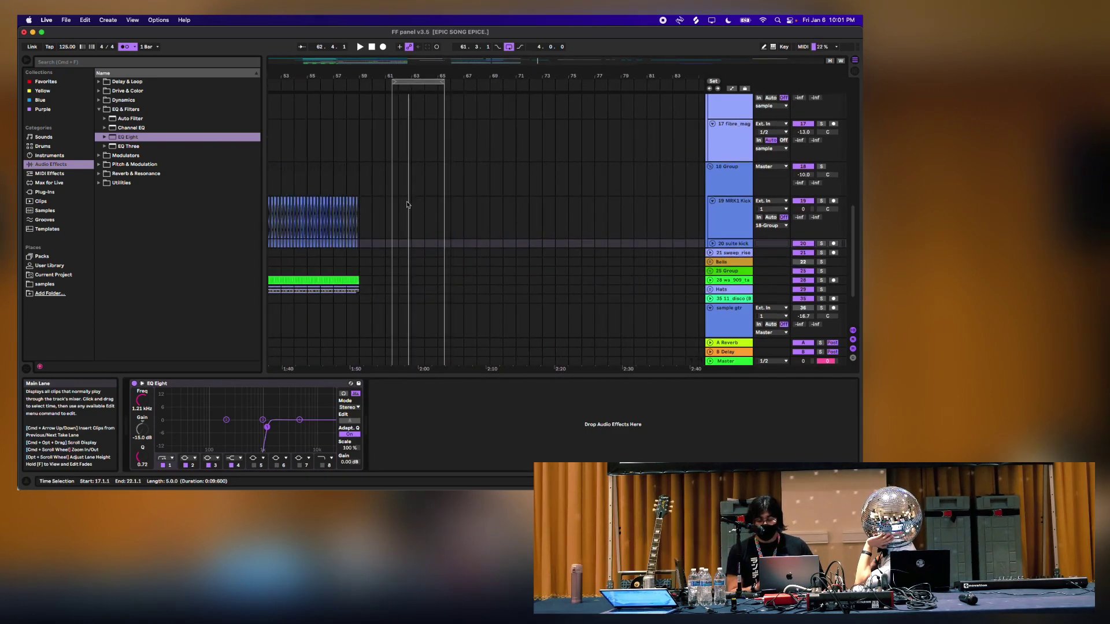
pyautogui.click(385, 188)
pyautogui.press('space')
pyautogui.press('+')
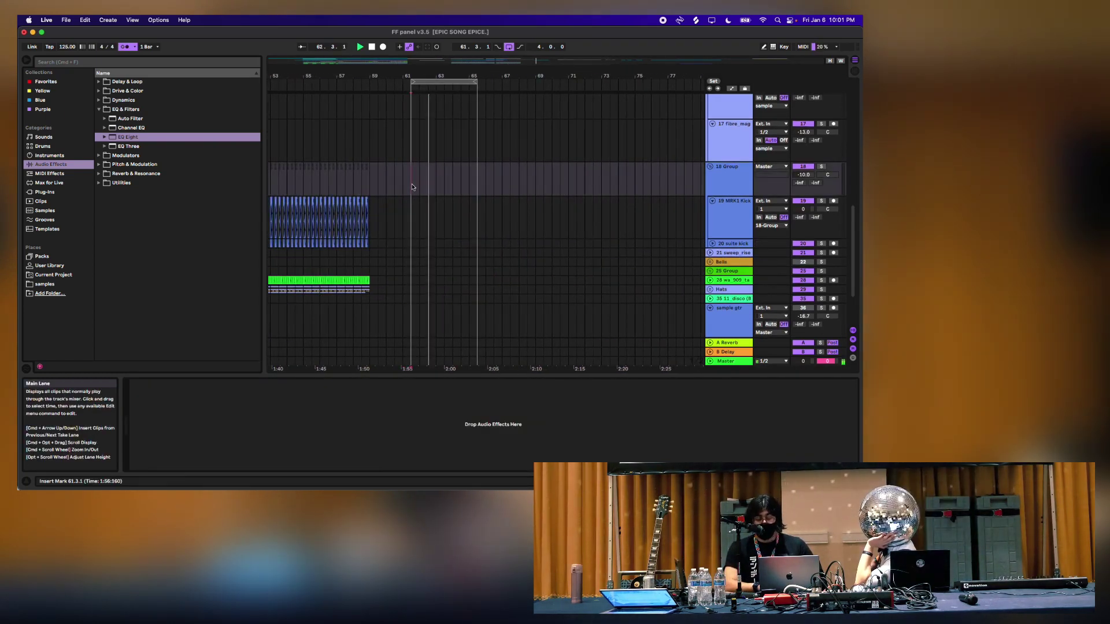
pyautogui.press('super+v')
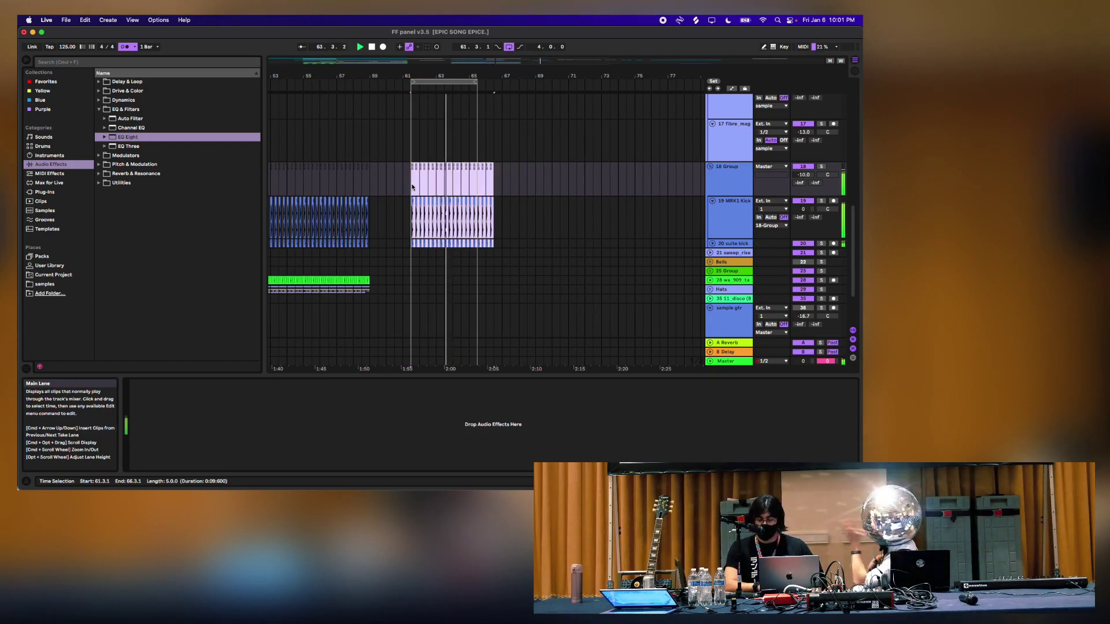
# Copy the Hats group from 17.1.1 to 33.1.1 and paste it at 61.3.1 alongside the kicks
pyautogui.hscroll(-15, 423, 239)
pyautogui.scroll(-1, 424, 238)
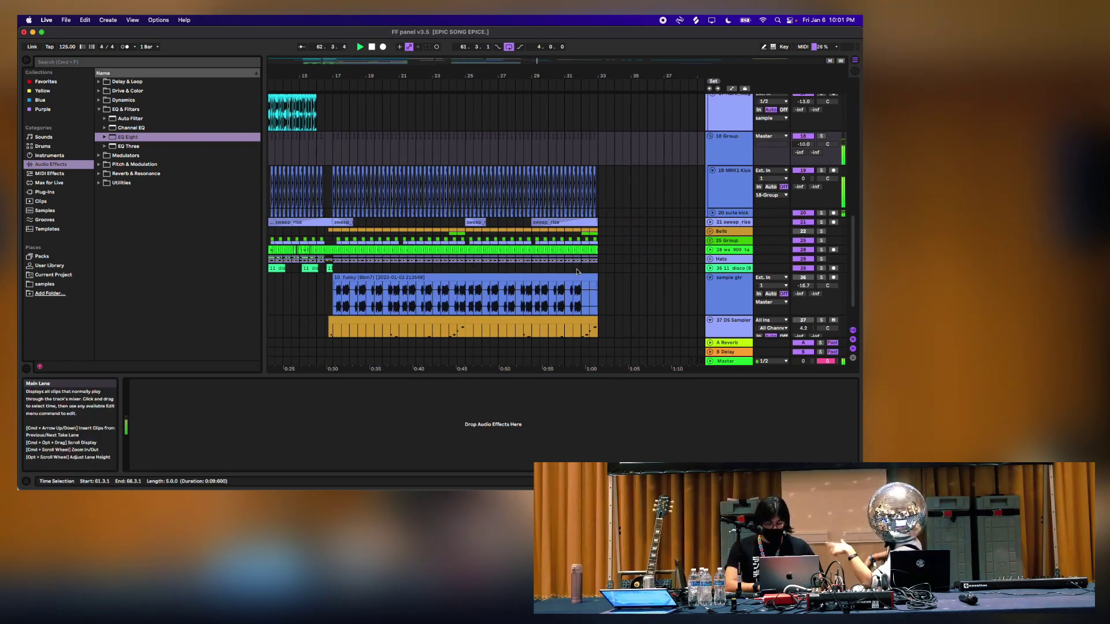
pyautogui.moveTo(597, 263); pyautogui.dragTo(335, 259)
pyautogui.hscroll(10, 334, 259)
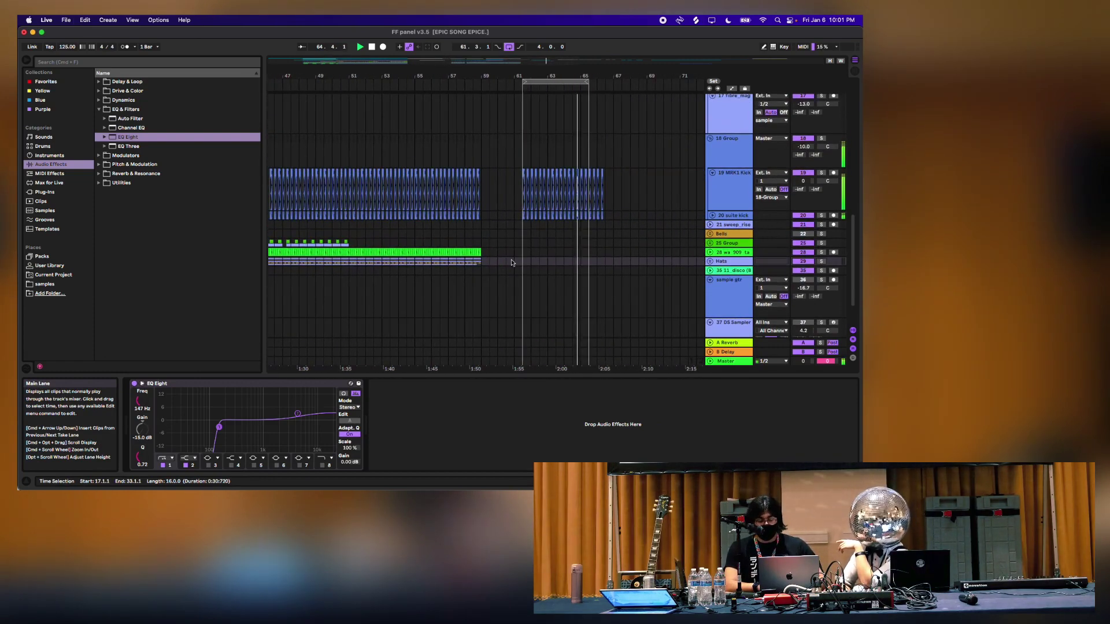
pyautogui.press('super+v')
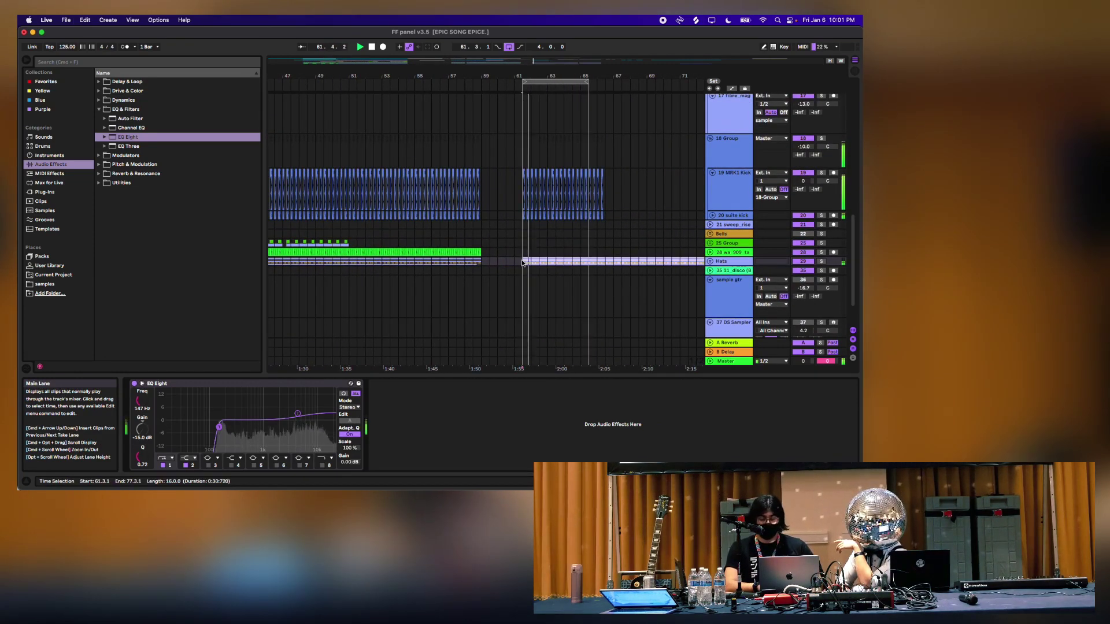
# Unfold the Hats group and inspect its Tokyo Wander, DS HH, shaker and TR-909 tracks in the section from 61.3.1
pyautogui.click(710, 261)
pyautogui.scroll(-5, 709, 262)
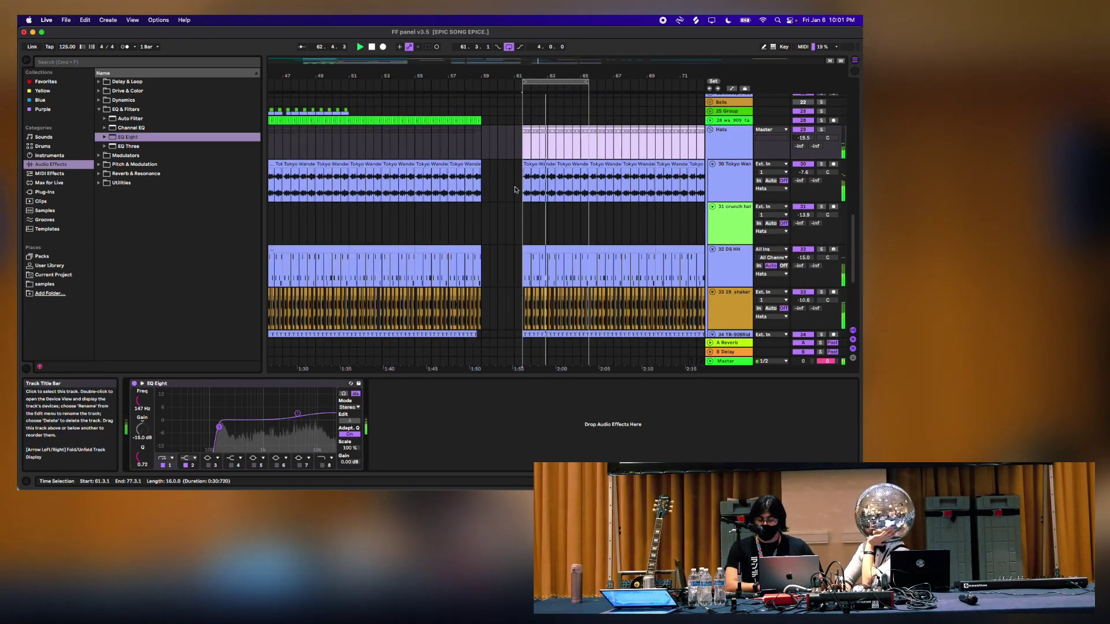
pyautogui.click(525, 190)
pyautogui.moveTo(525, 190); pyautogui.dragTo(580, 190)
pyautogui.click(733, 272)
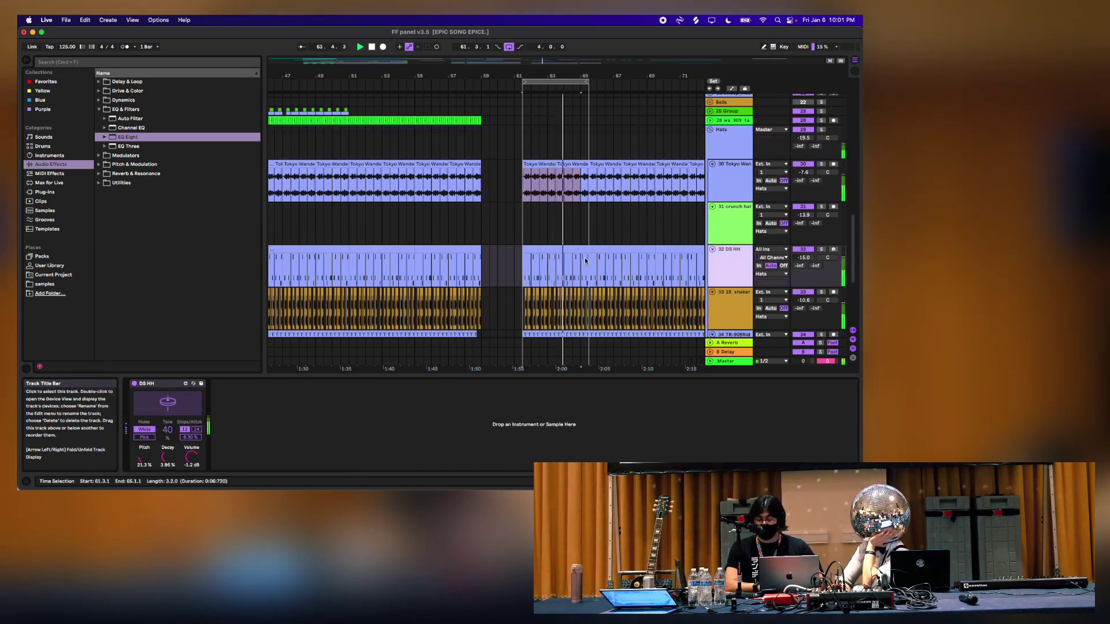
pyautogui.moveTo(527, 267); pyautogui.dragTo(594, 267)
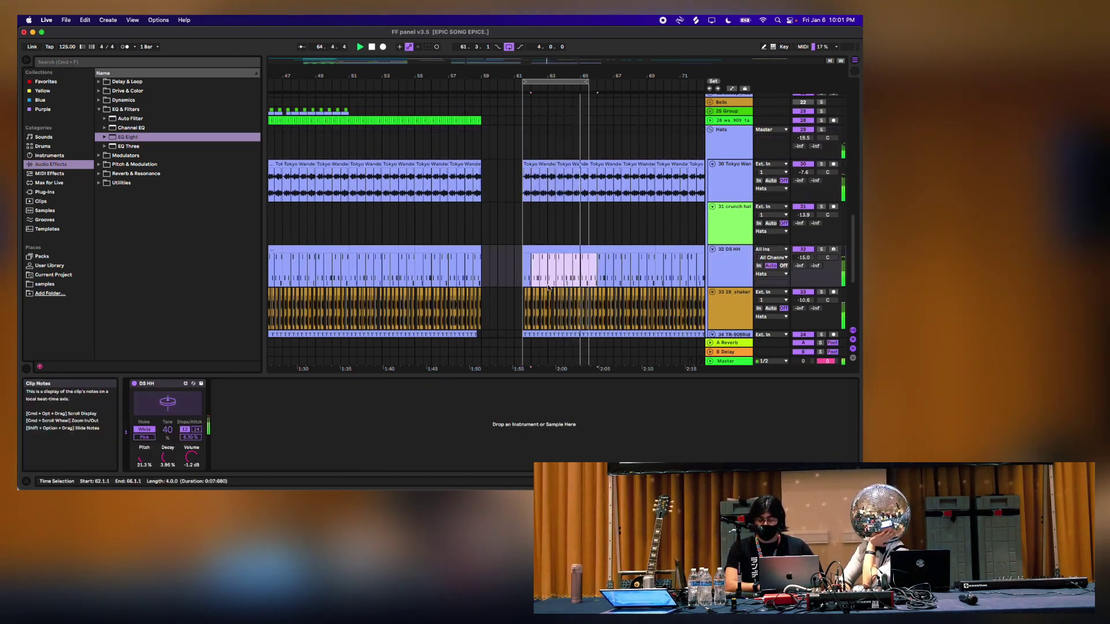
pyautogui.scroll(-3, 572, 277)
pyautogui.click(723, 187)
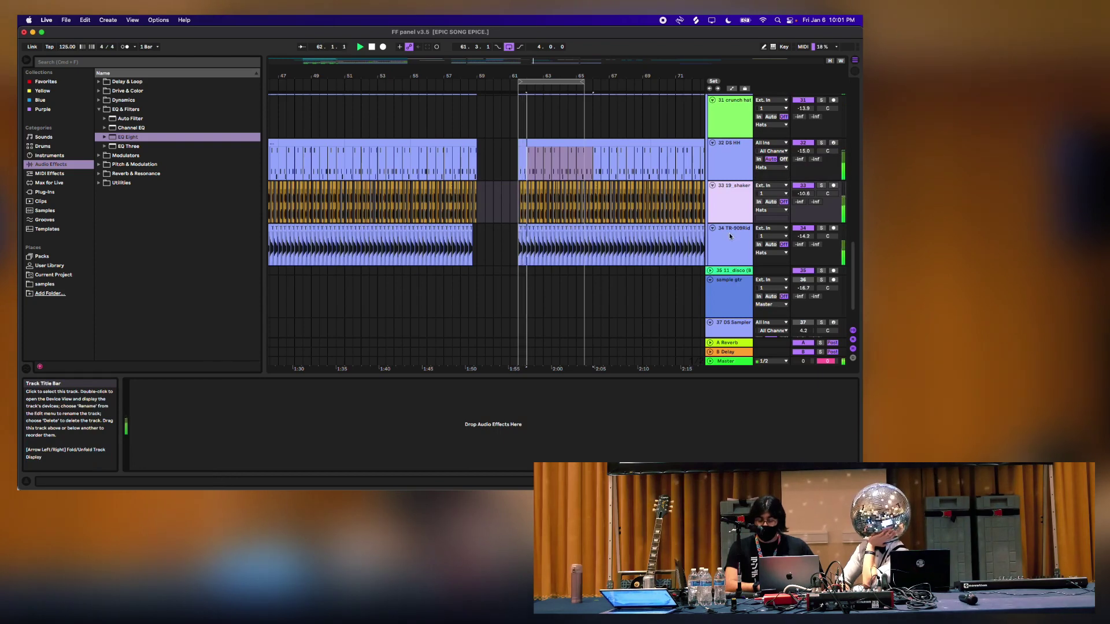
# Copy the 25 Group's clips from 9.1.1 to 16.3.1 and paste them at 61.3.1
pyautogui.scroll(5, 752, 240)
pyautogui.scroll(1, 782, 247)
pyautogui.hscroll(-10, 468, 206)
pyautogui.hscroll(-5, 427, 191)
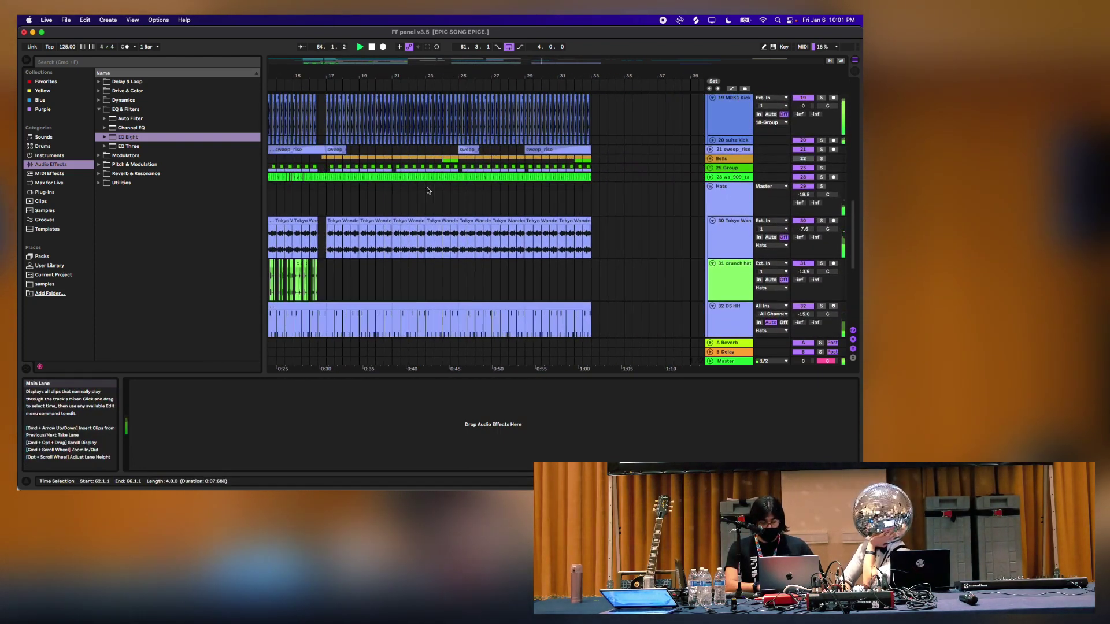
pyautogui.click(327, 170)
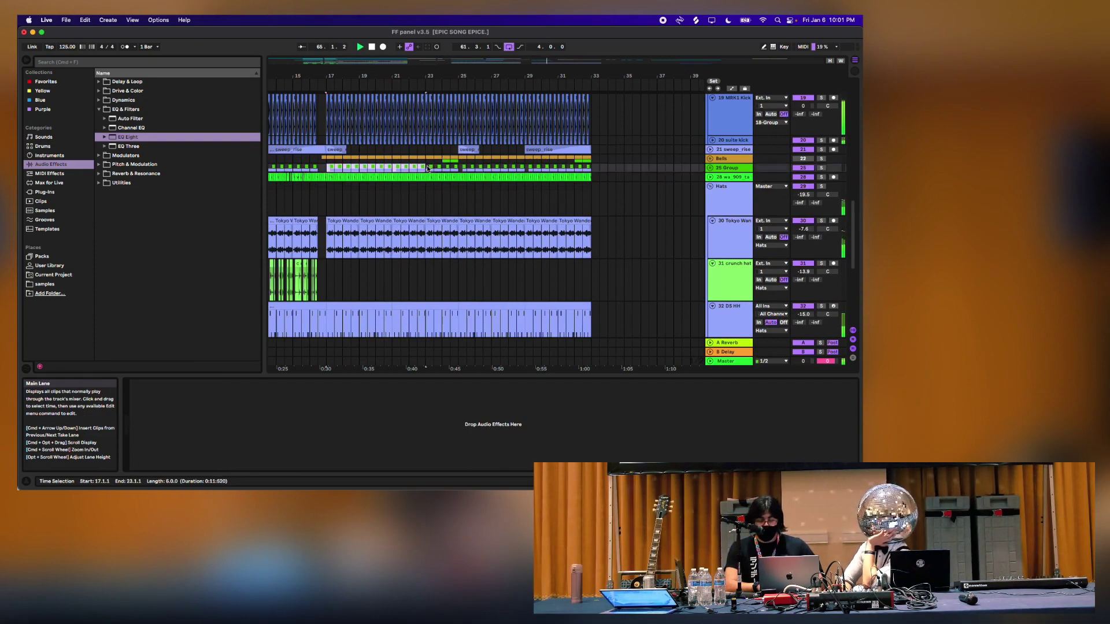
pyautogui.hscroll(-5, 428, 168)
pyautogui.scroll(3, 353, 166)
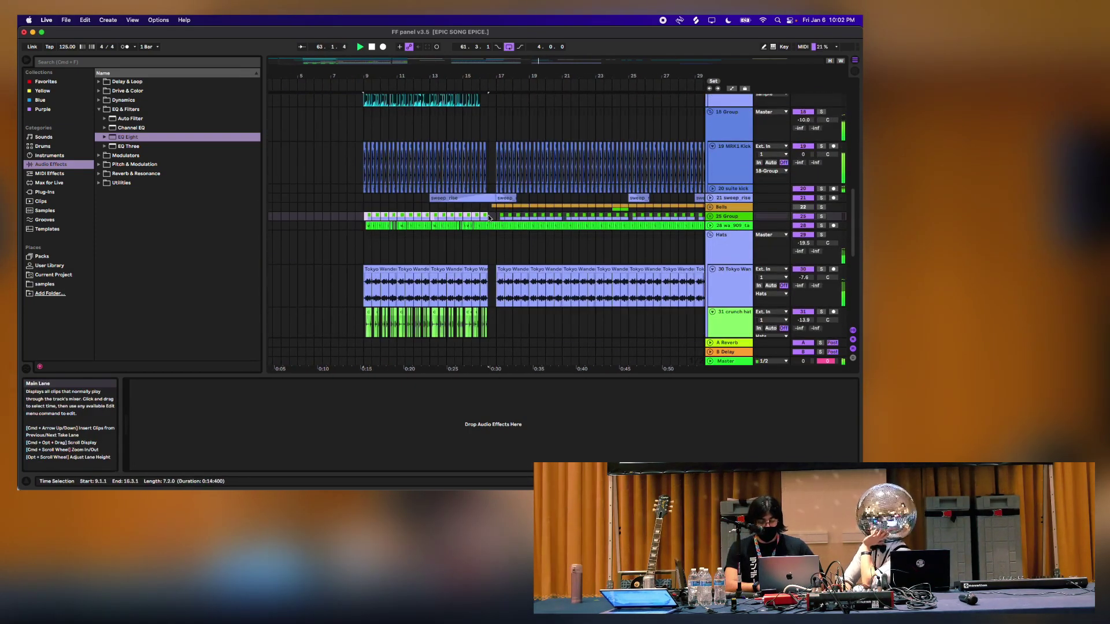
pyautogui.hscroll(20, 488, 217)
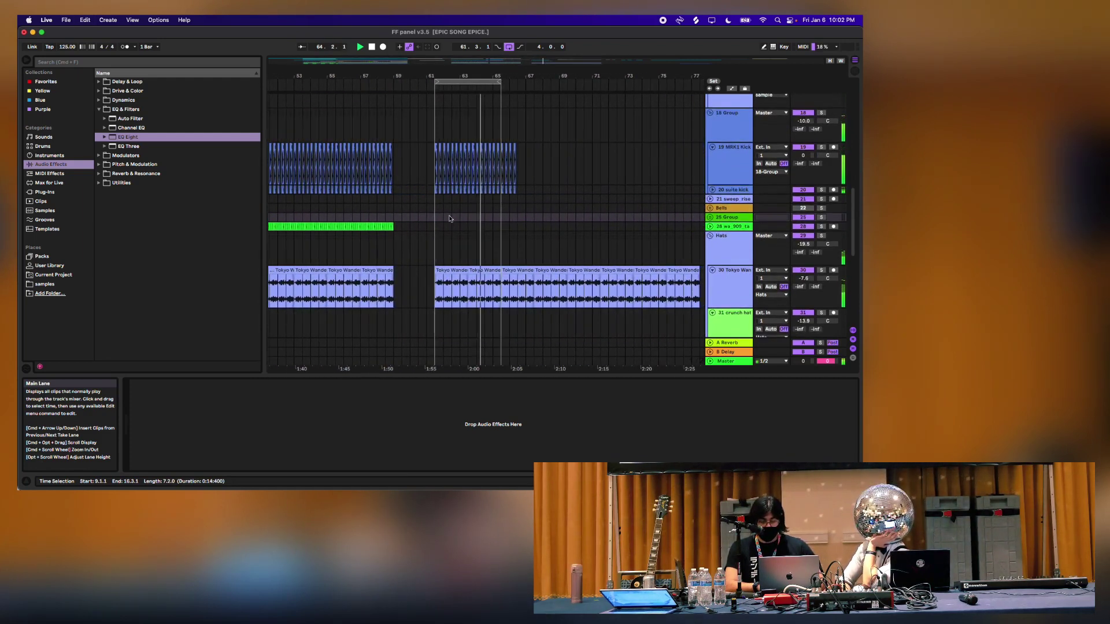
pyautogui.press('super+v')
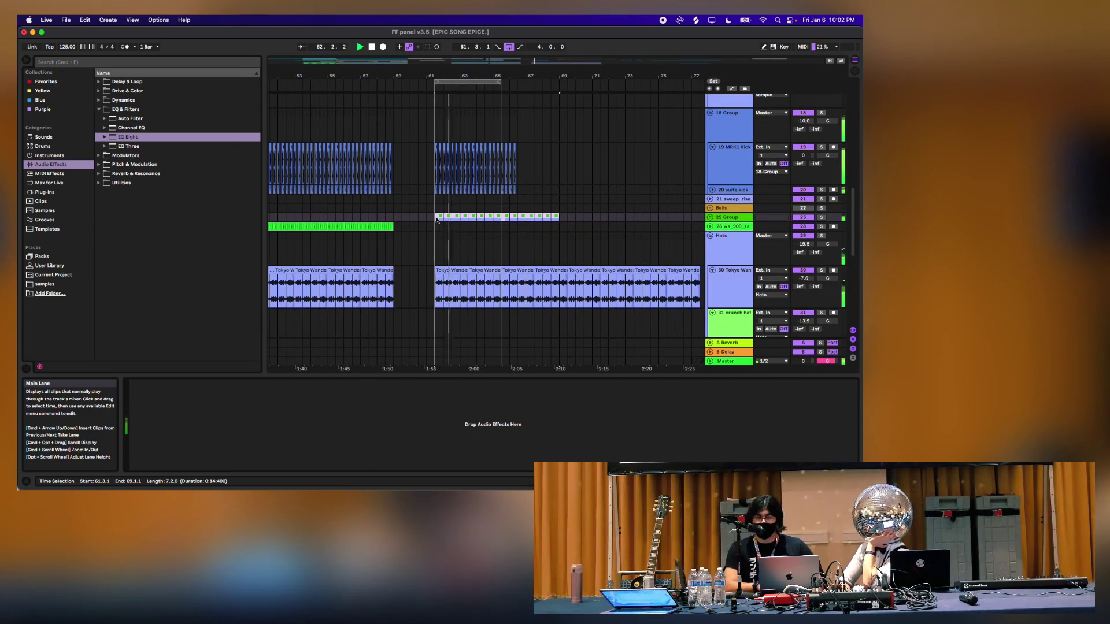
# Stop playback and bring up the MAIN FILTER track's device chain with its Auto Filter and EQ Eight
pyautogui.scroll(2, 534, 218)
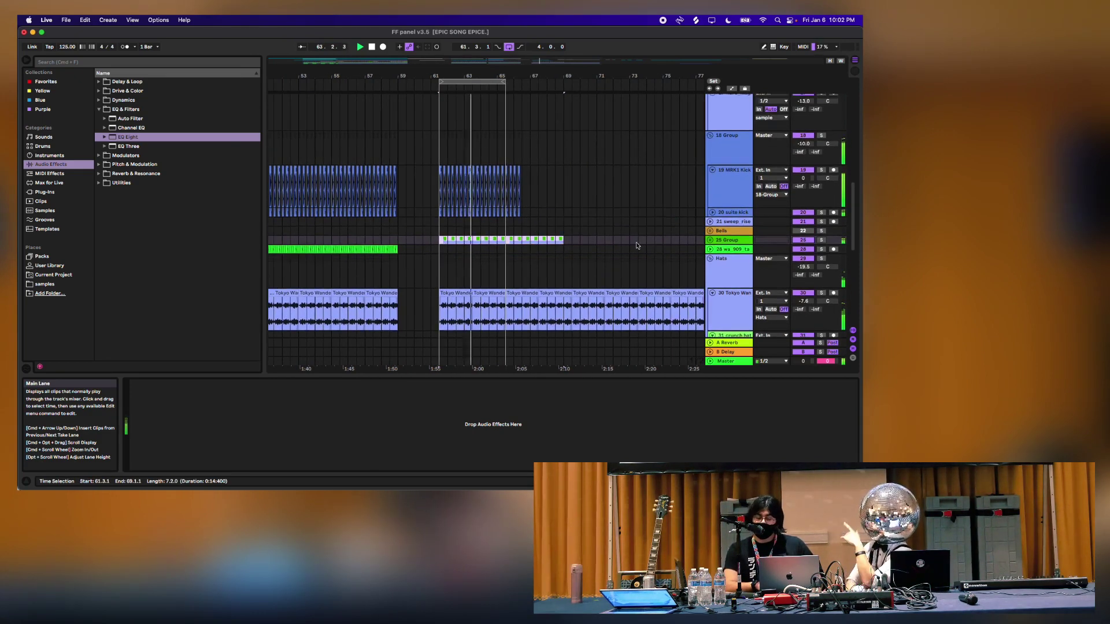
pyautogui.scroll(10, 612, 222)
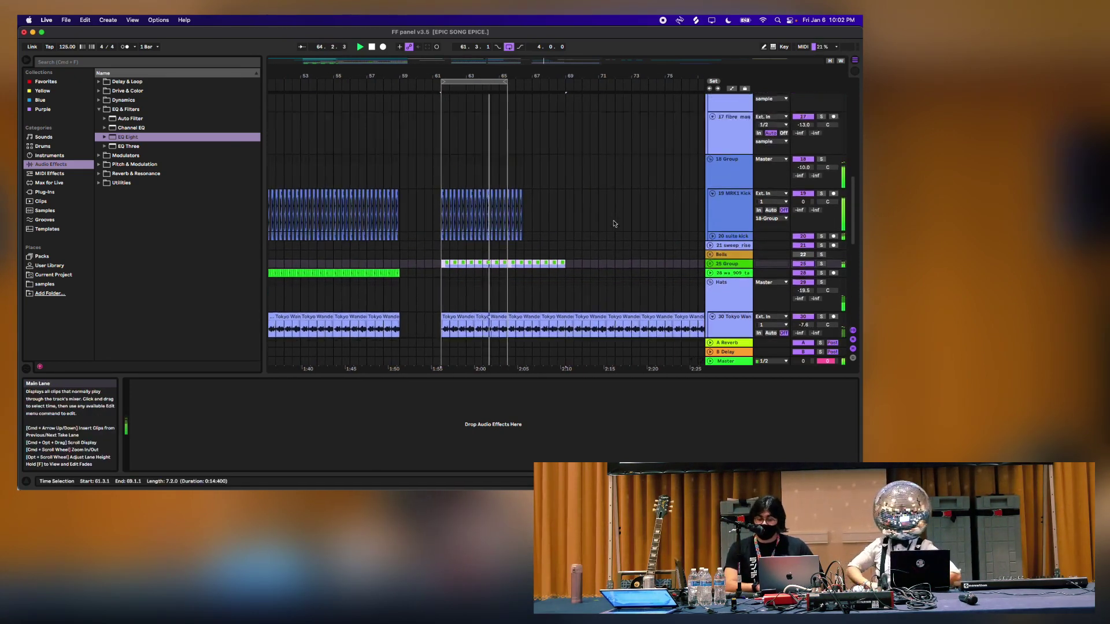
pyautogui.hscroll(-10, 612, 222)
pyautogui.hscroll(5, 613, 222)
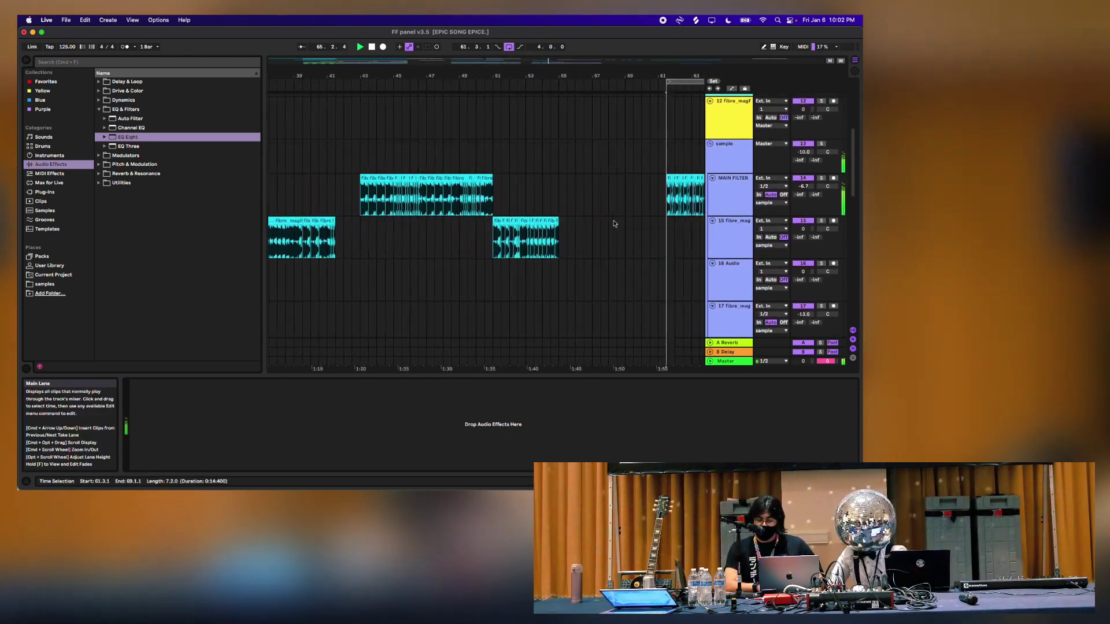
pyautogui.click(714, 194)
pyautogui.press('space')
pyautogui.scroll(3, 714, 195)
pyautogui.click(737, 396)
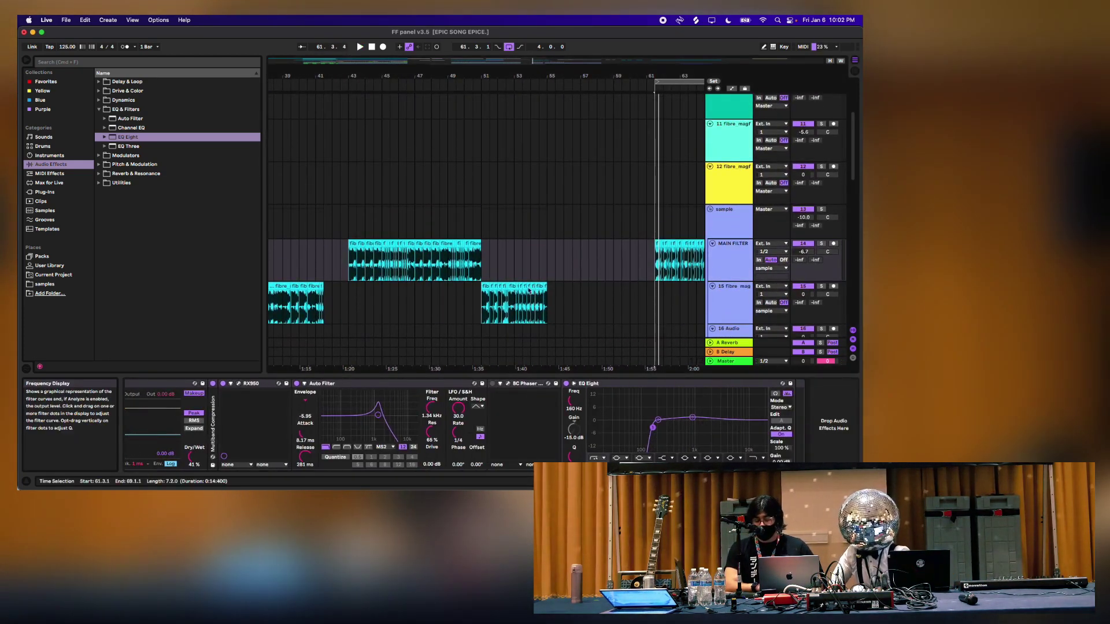
# Unfold the Serum Bass track near the start of the arrangement and open its Serum plug-in window
pyautogui.hscroll(-15, 484, 245)
pyautogui.scroll(10, 483, 245)
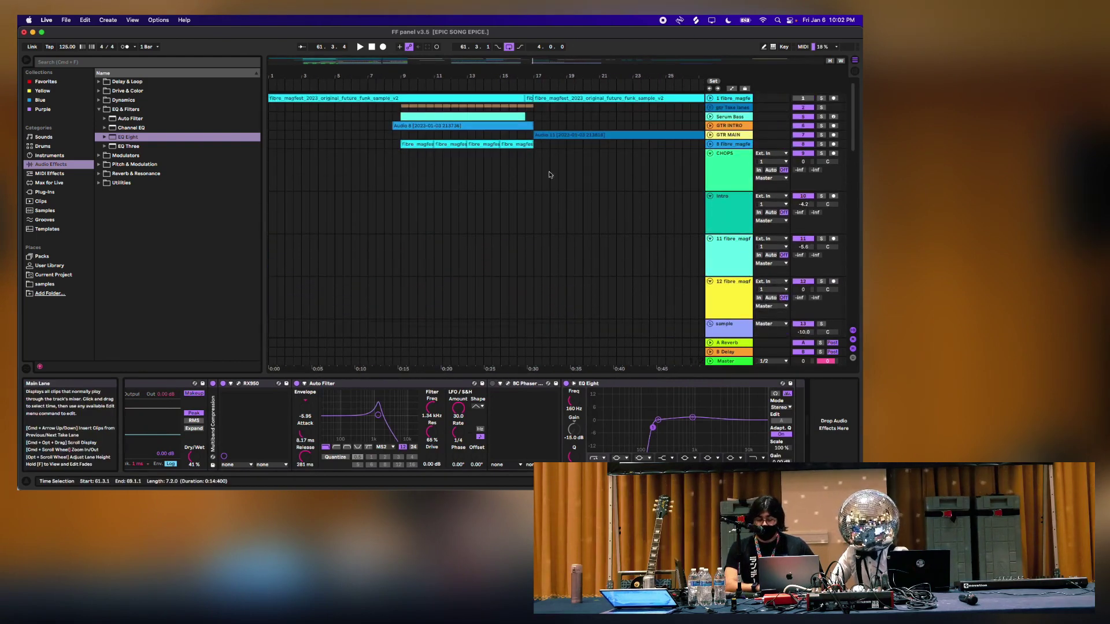
pyautogui.click(710, 117)
pyautogui.click(726, 132)
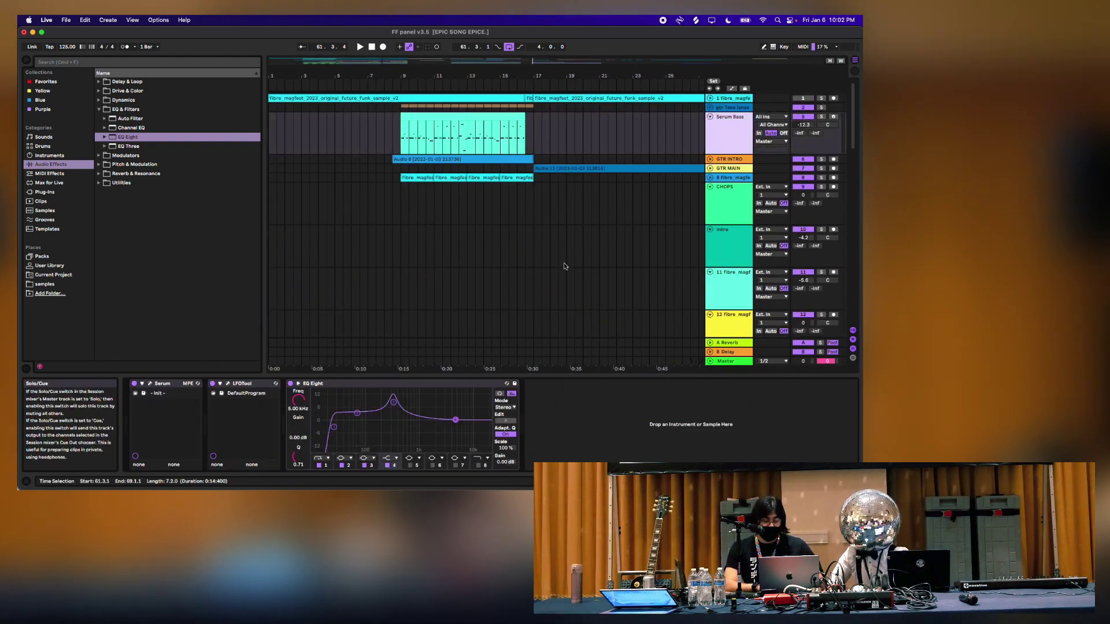
pyautogui.click(150, 386)
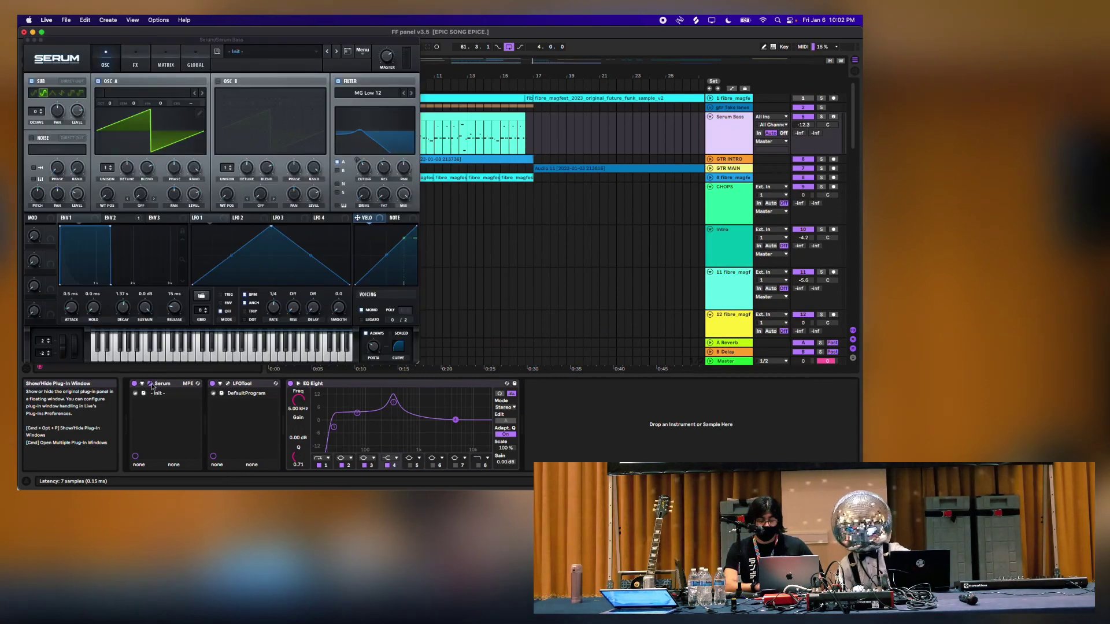
# Arm the Serum Bass track, enable the computer MIDI keyboard and play test notes with the octave lowered to C2–D3
pyautogui.click(834, 117)
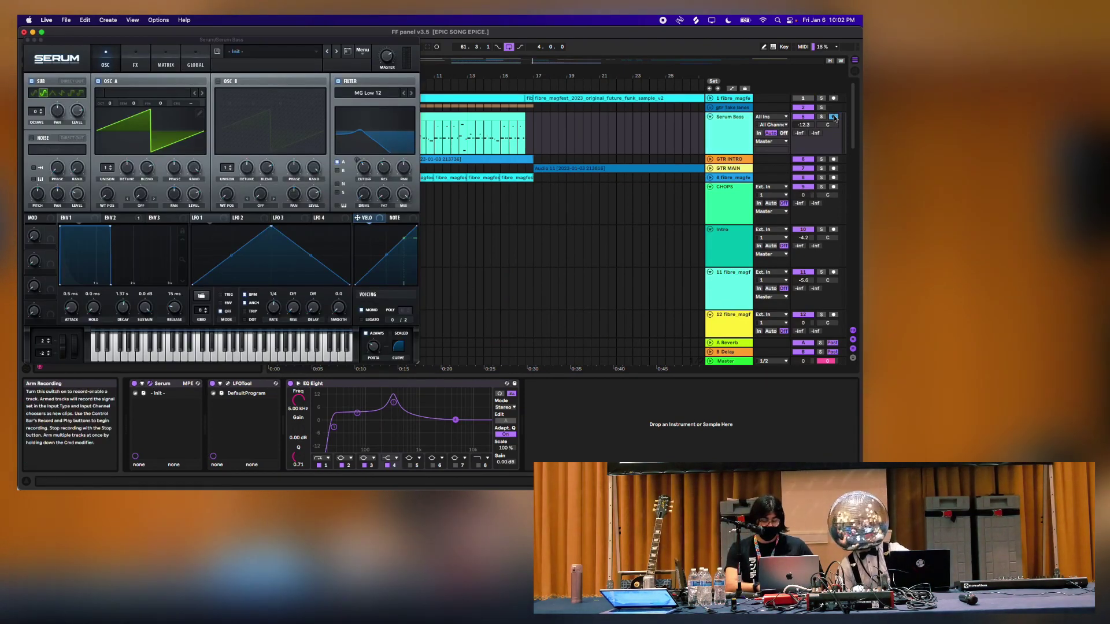
pyautogui.press('a')
pyautogui.press('s')
pyautogui.click(822, 117)
pyautogui.press('m')
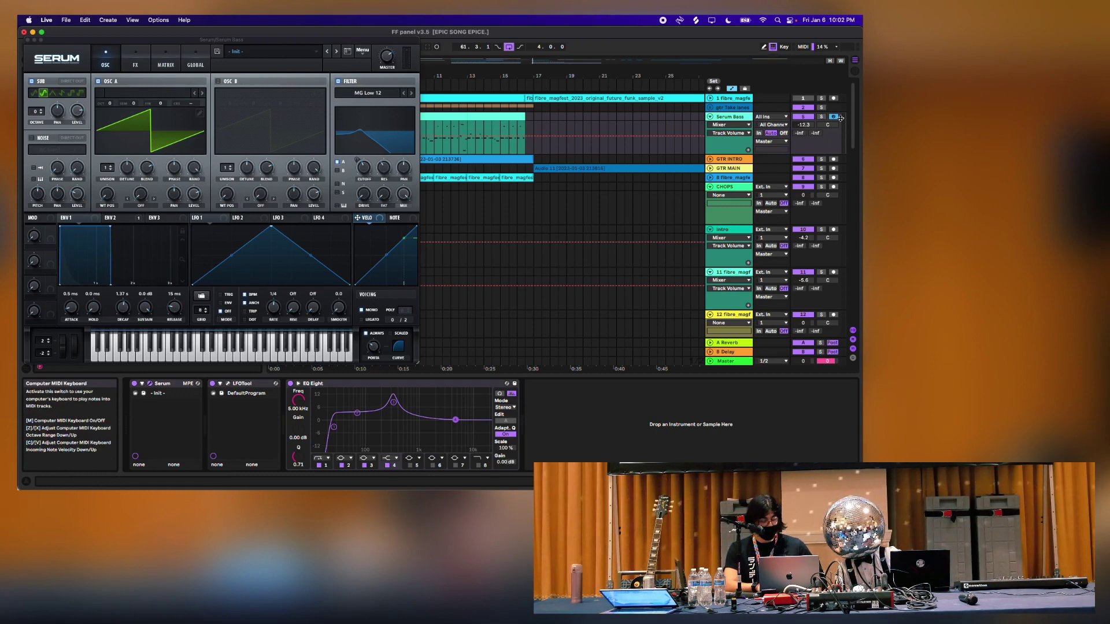
pyautogui.press('z')
pyautogui.press('a')
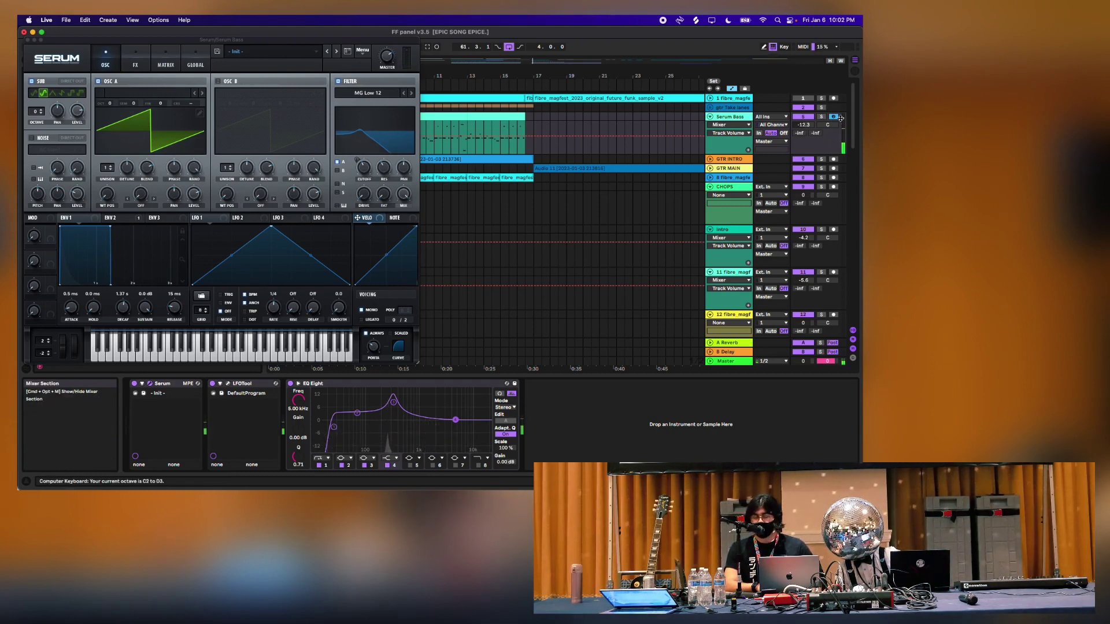
pyautogui.press('a')
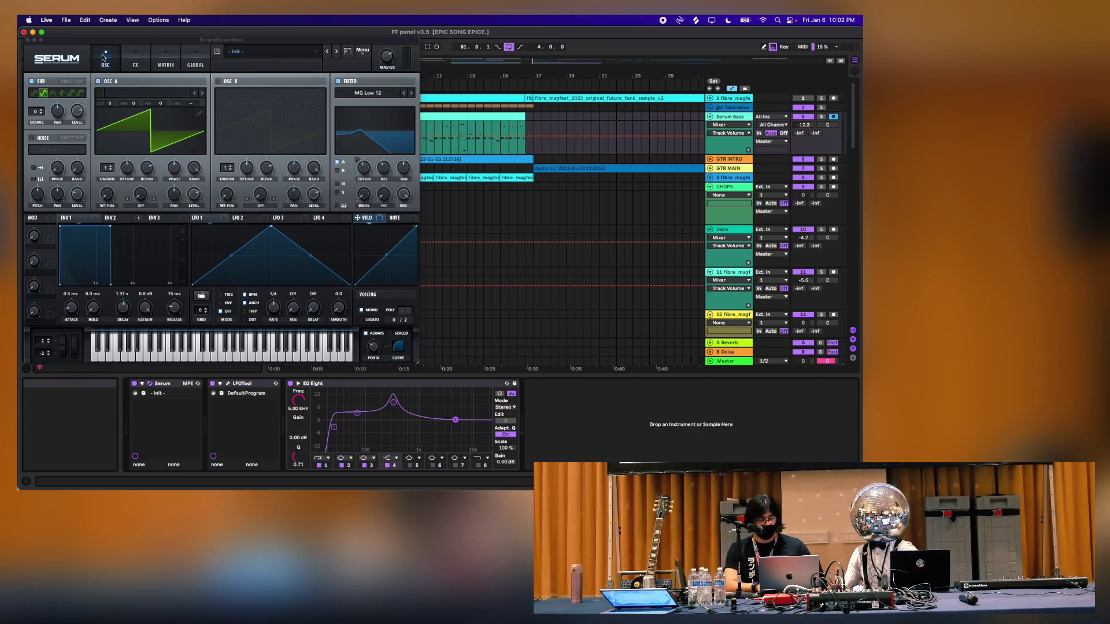
pyautogui.press('a')
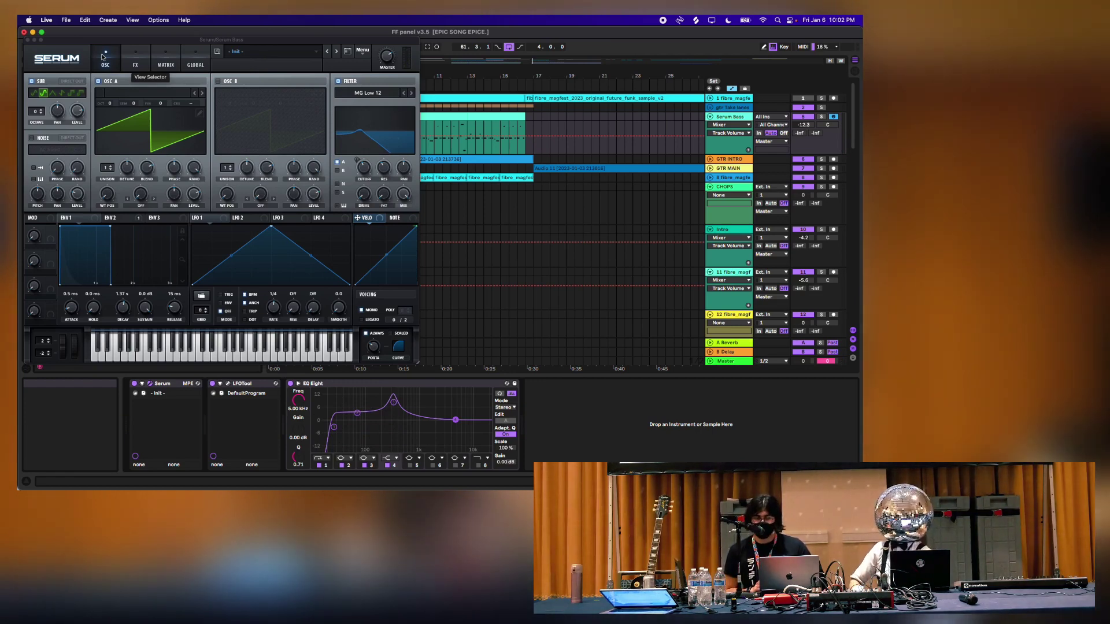
pyautogui.press('a')
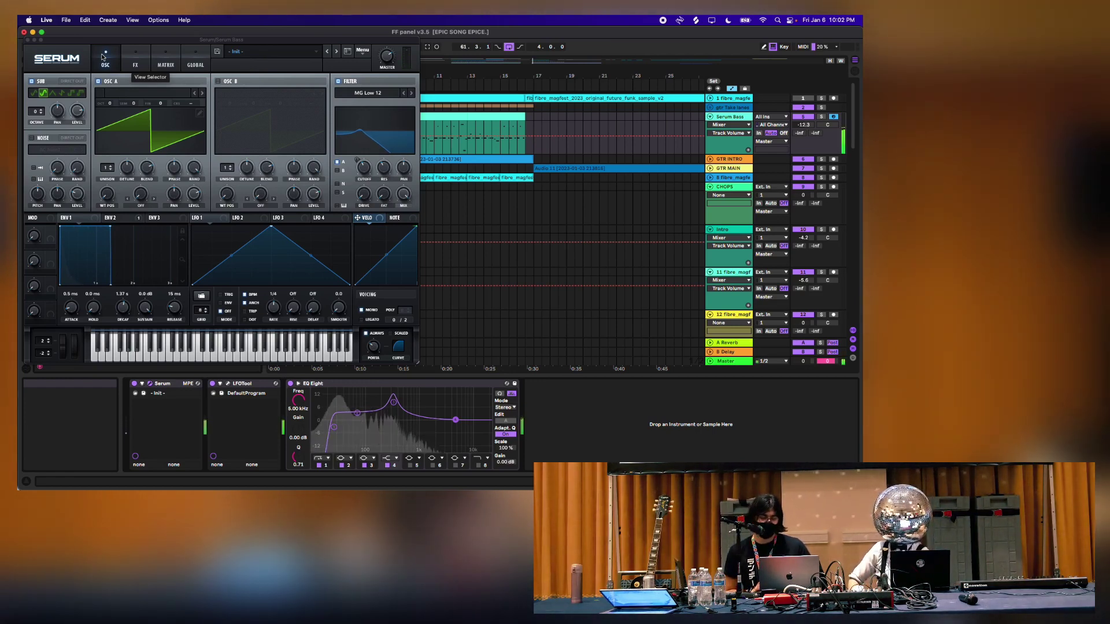
# Close Serum and play the soloed Serum Bass clip from 9.1.1 with LFOTool switched off
pyautogui.click(28, 40)
pyautogui.click(407, 117)
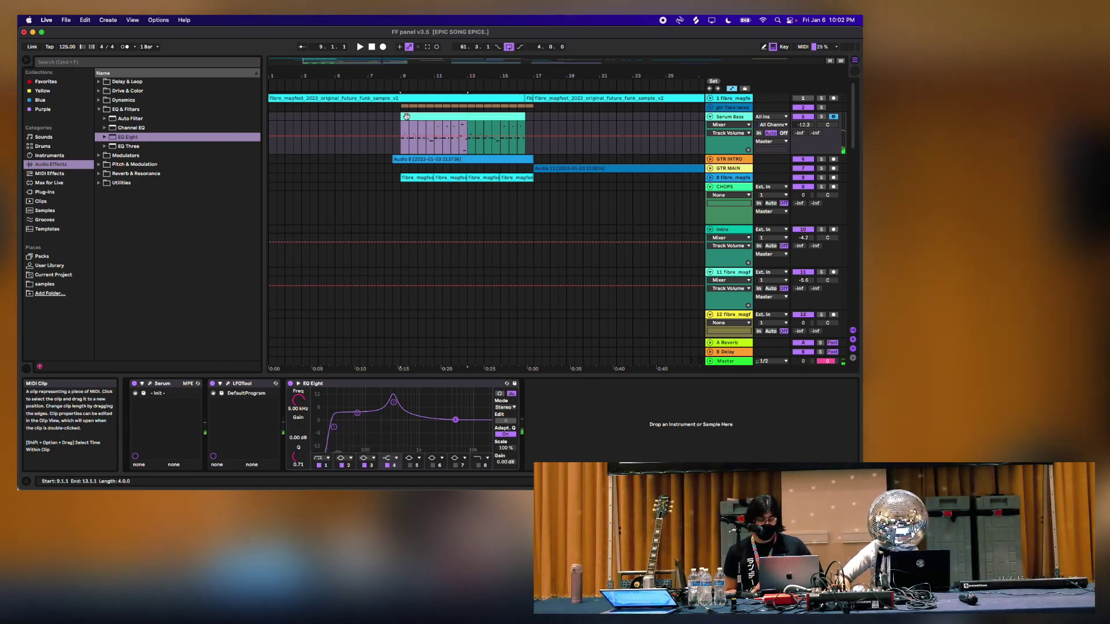
pyautogui.click(821, 117)
pyautogui.press('space')
pyautogui.click(213, 384)
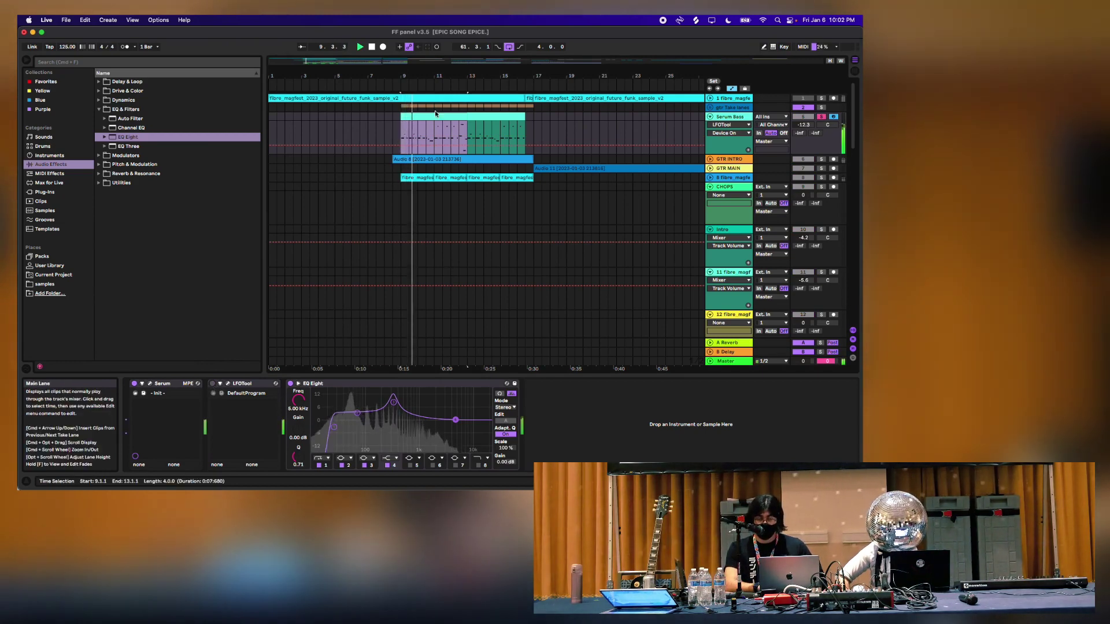
# Copy the Serum Bass clip from 9.1.1 to 16.3.1 and paste it on the same track at 61.3.1
pyautogui.click(403, 137)
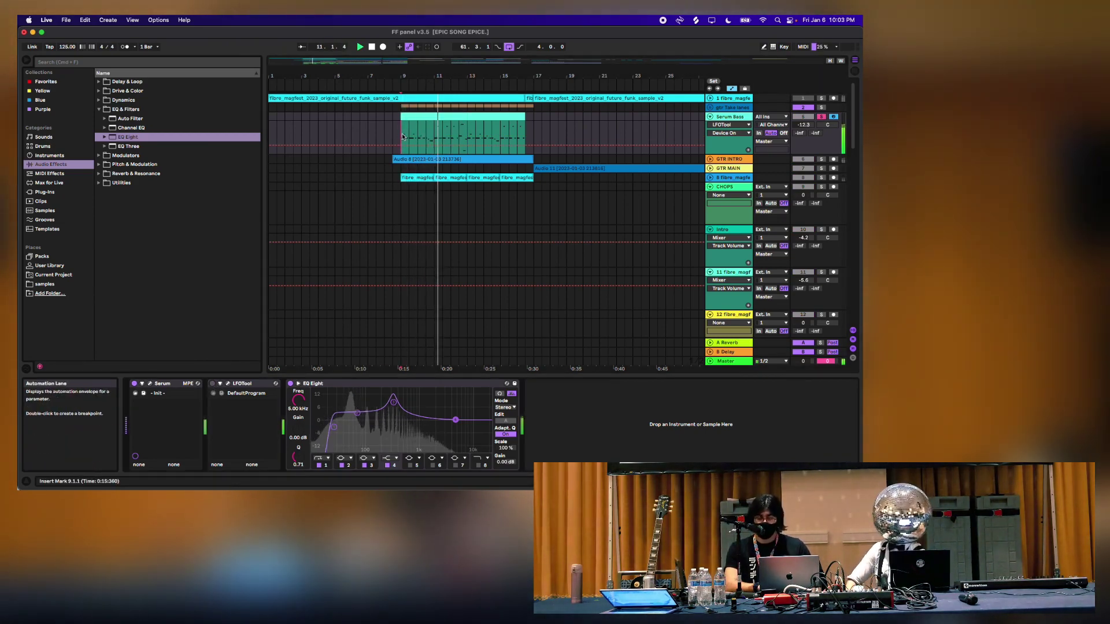
pyautogui.press('a')
pyautogui.moveTo(403, 137); pyautogui.dragTo(522, 145)
pyautogui.hscroll(15, 555, 147)
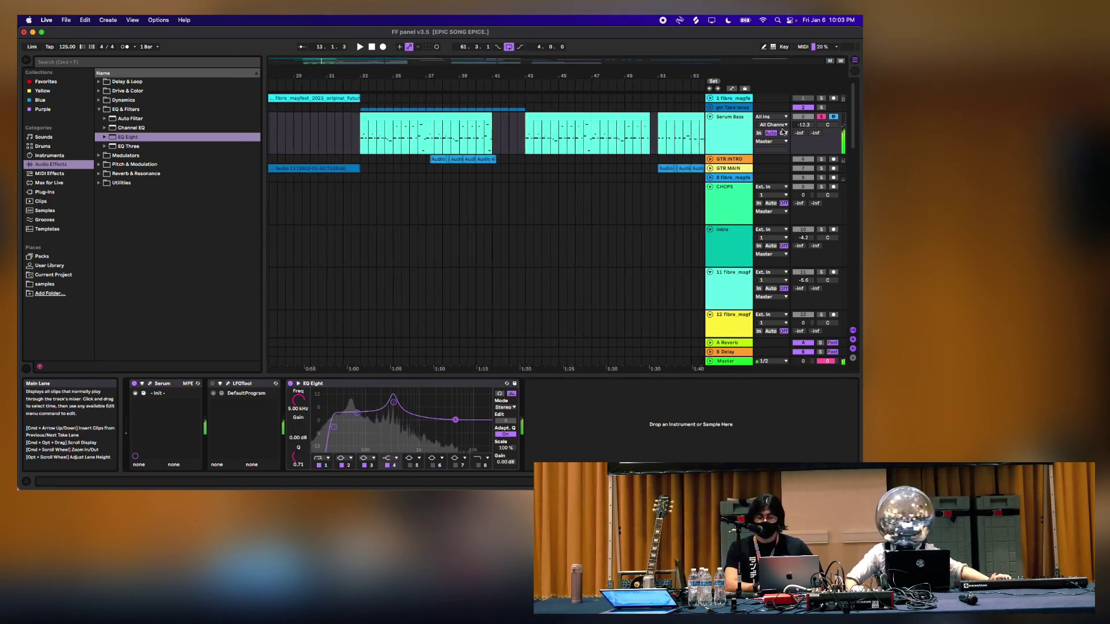
pyautogui.hscroll(4, 486, 143)
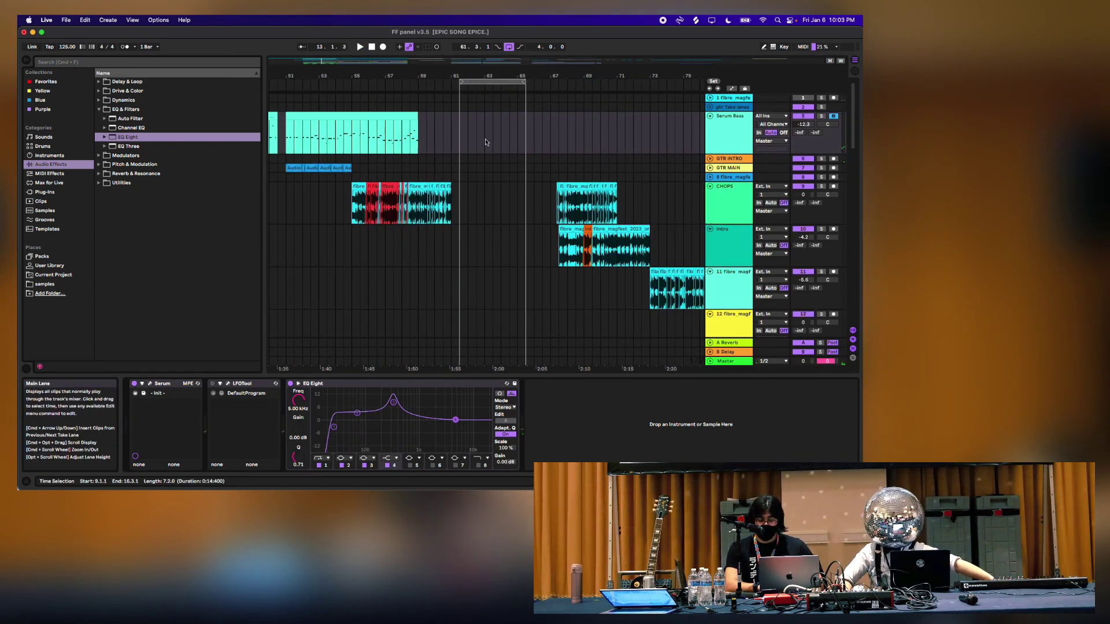
pyautogui.press('super+v')
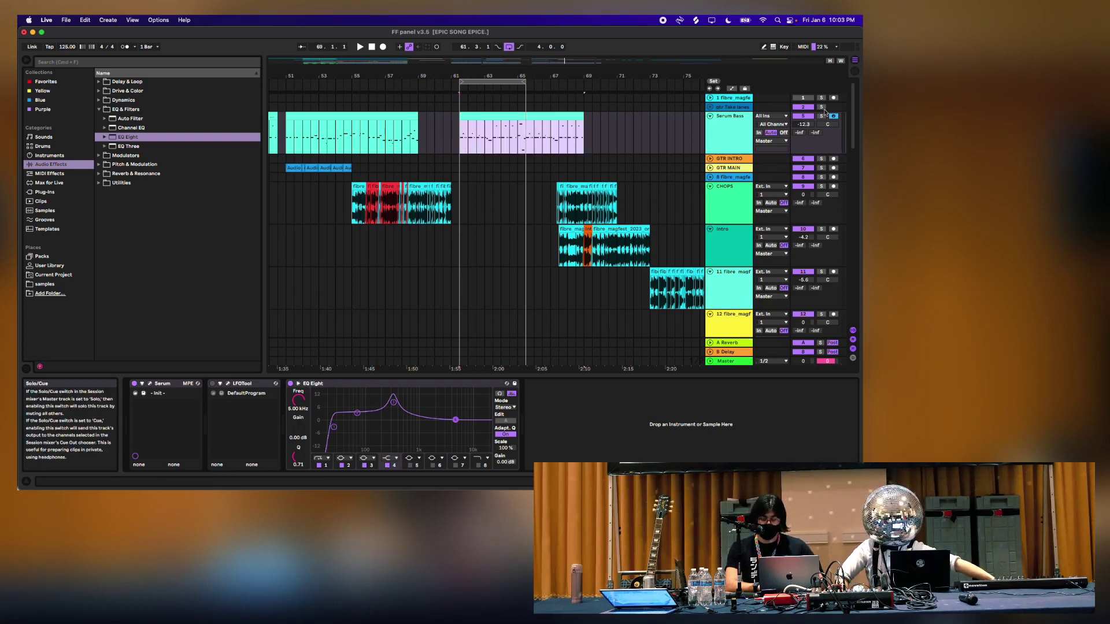
# Switch LFOTool back on for Serum Bass and hide the device view while playing the layered loop from 61.3.1
pyautogui.click(212, 385)
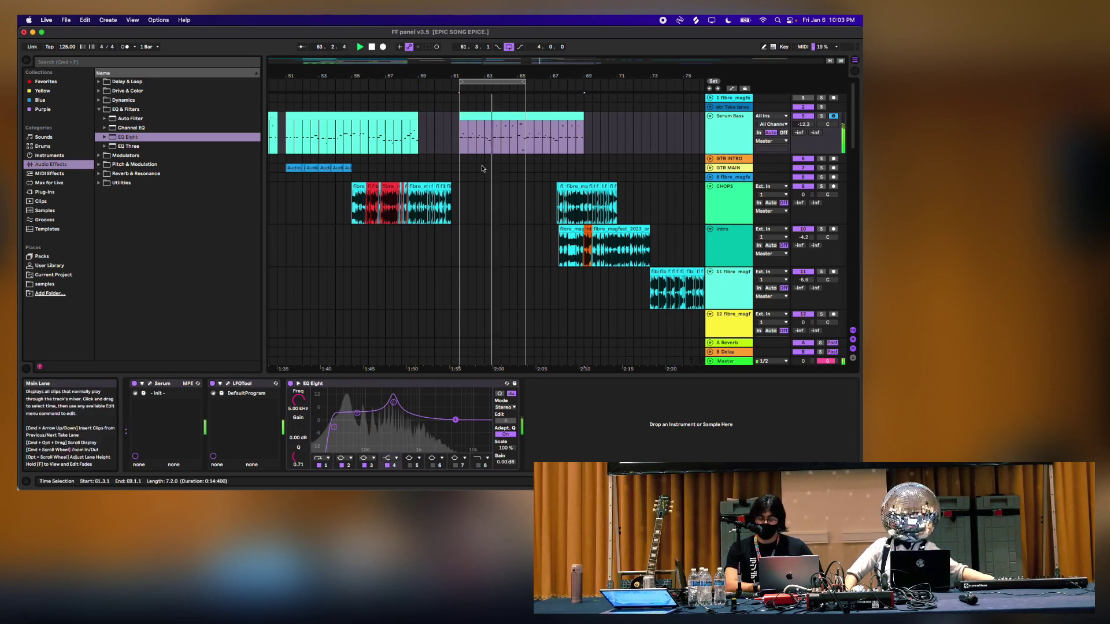
pyautogui.click(26, 369)
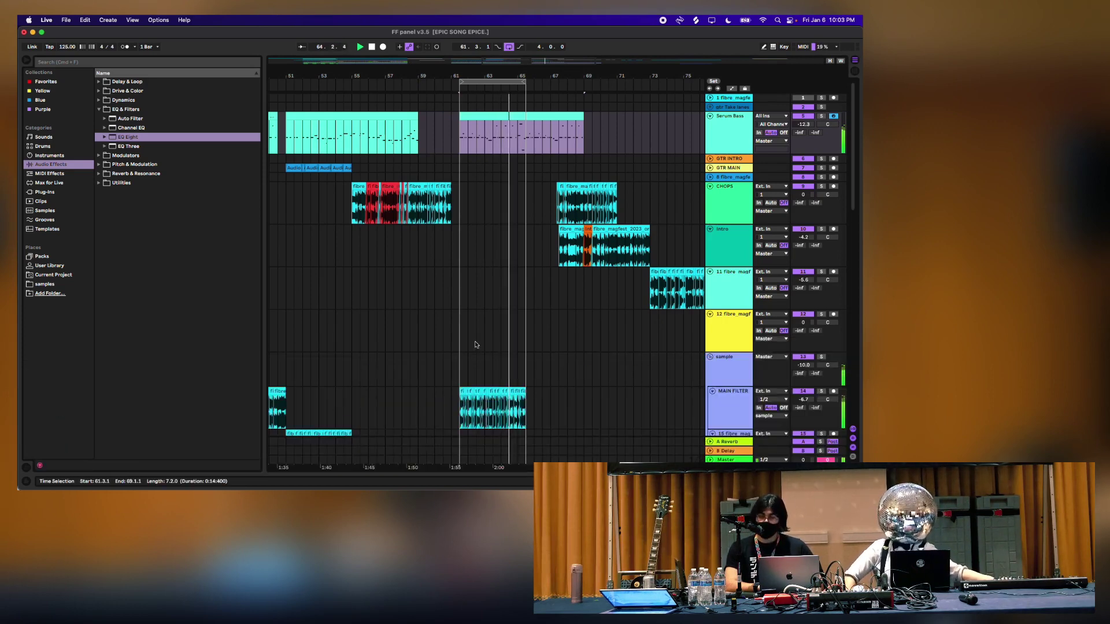
pyautogui.scroll(-1, 485, 326)
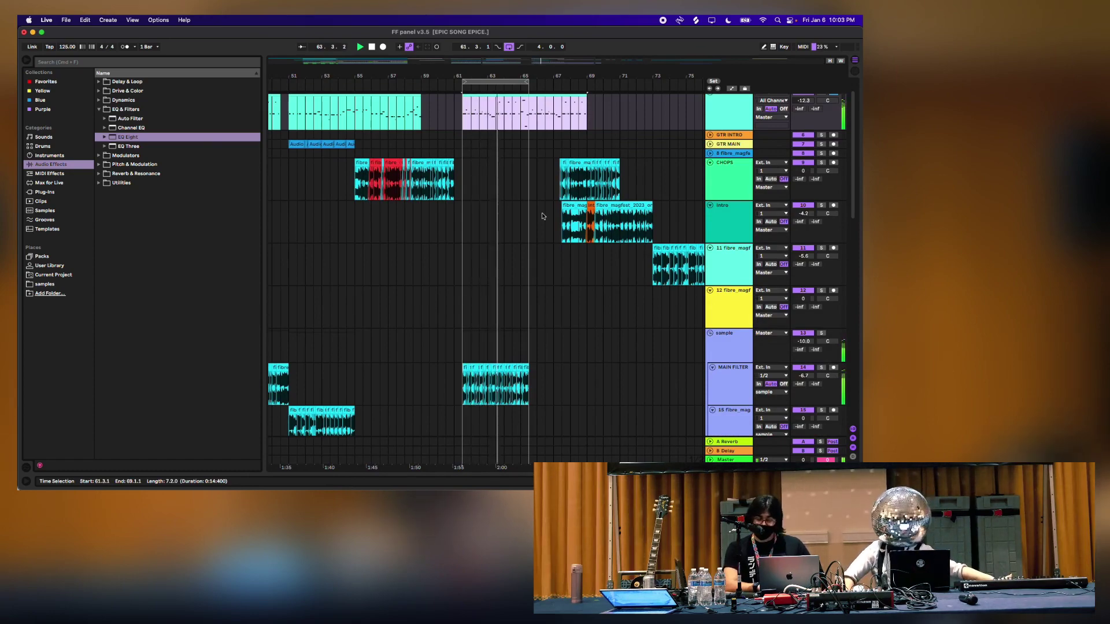
pyautogui.scroll(-10, 543, 216)
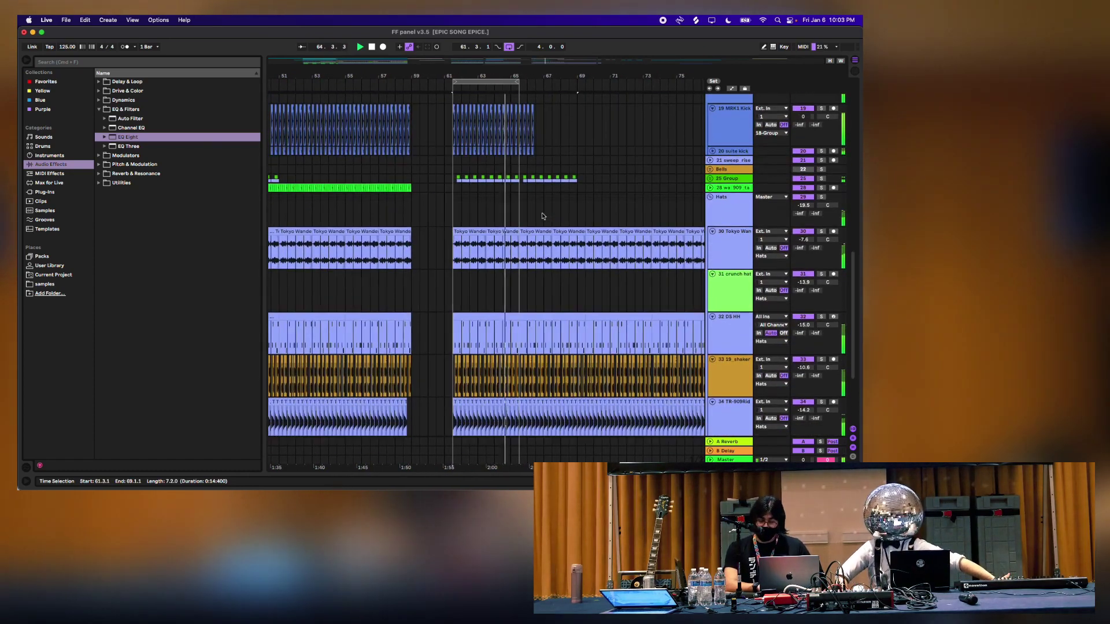
# Select the MAIN FILTER sample chops from 9.1.1 to 16.1.1
pyautogui.scroll(10, 542, 216)
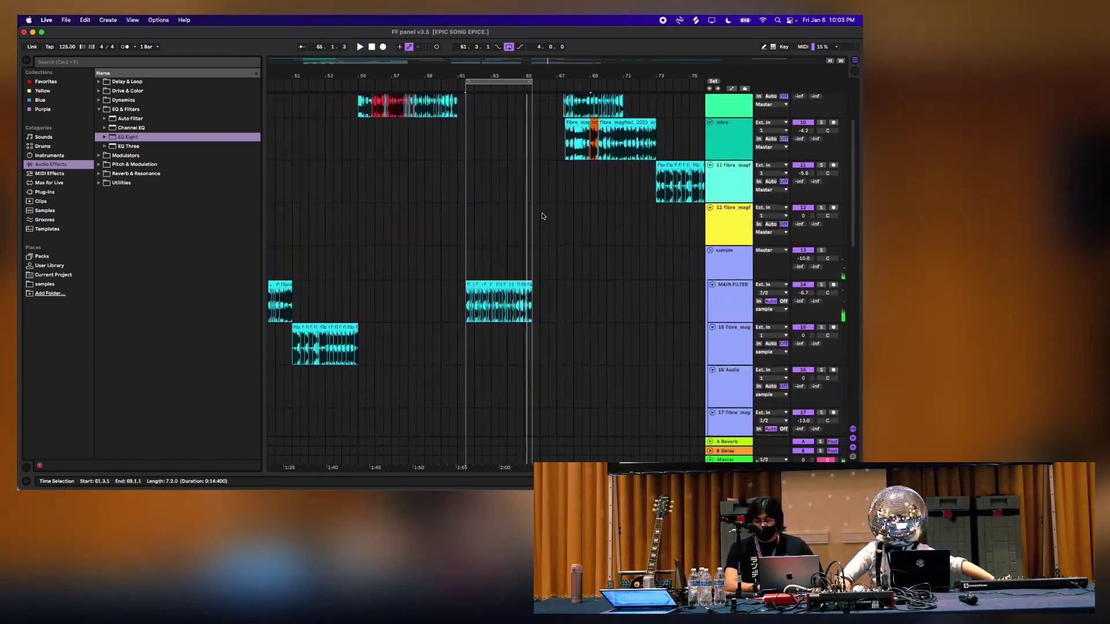
pyautogui.scroll(3, 542, 216)
pyautogui.hscroll(-10, 543, 216)
pyautogui.scroll(-4, 542, 216)
pyautogui.hscroll(-10, 542, 216)
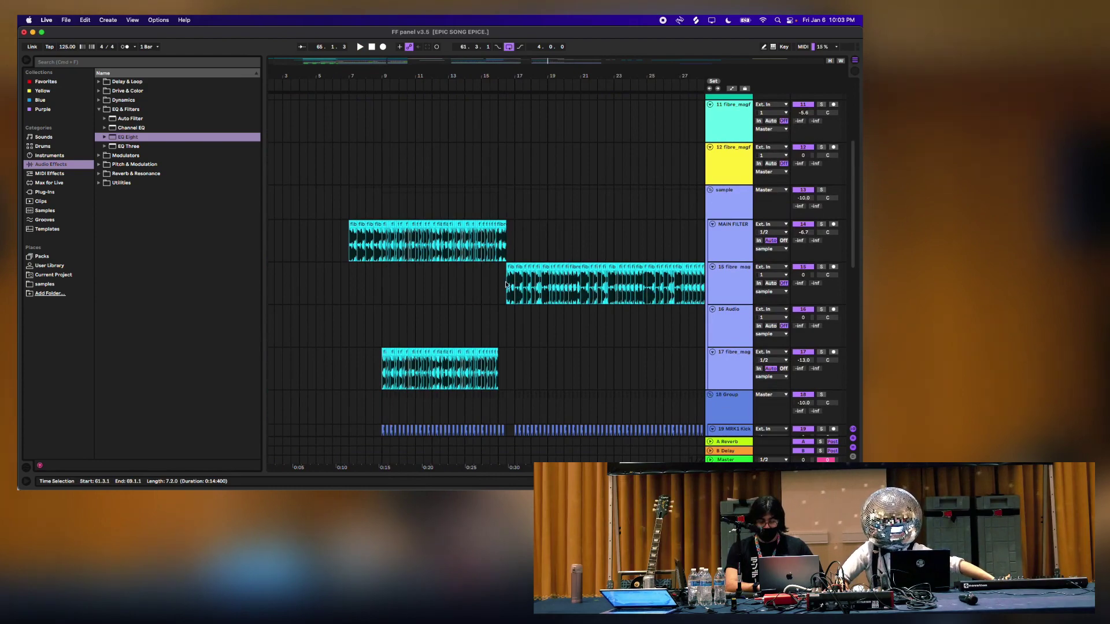
pyautogui.click(506, 284)
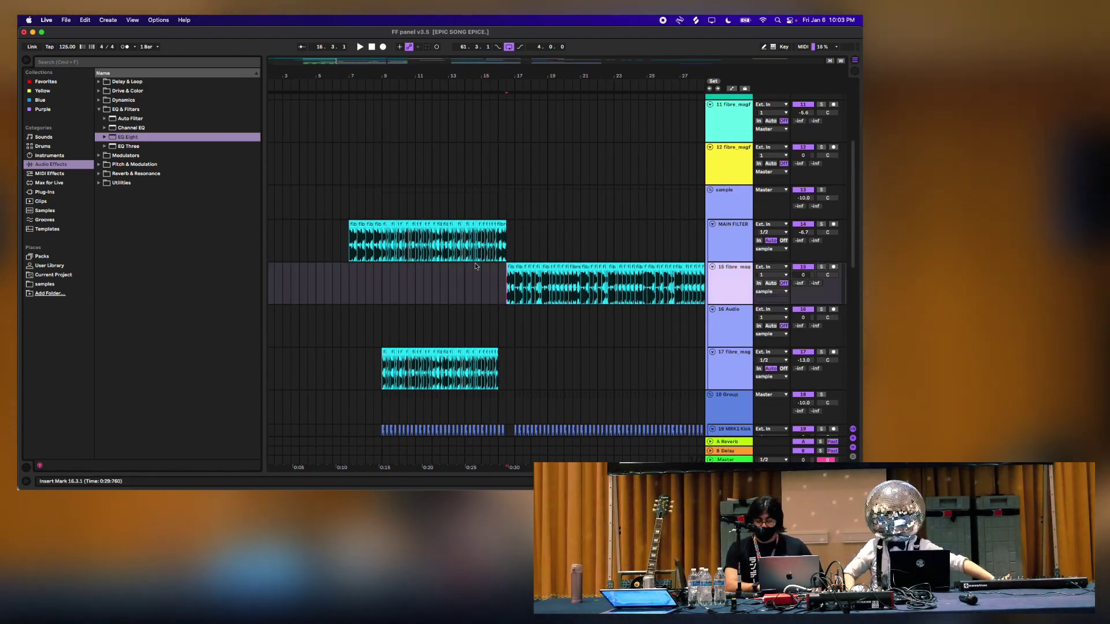
pyautogui.moveTo(384, 258); pyautogui.dragTo(508, 249)
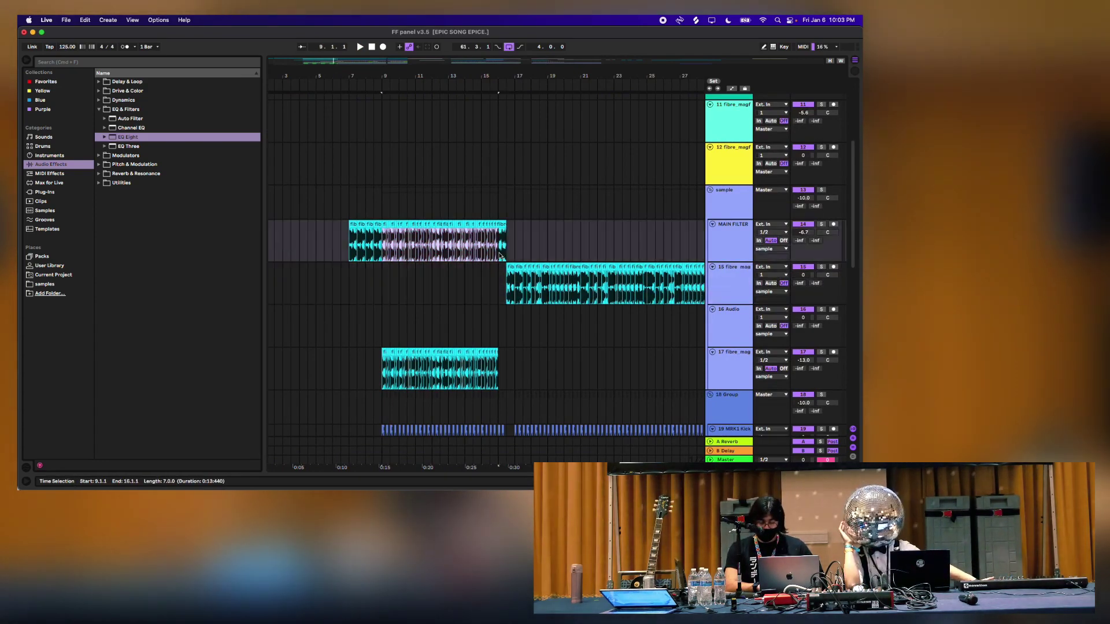
# Deactivate the GTR INTRO and GTR MAIN tracks
pyautogui.scroll(-5, 501, 255)
pyautogui.scroll(6, 500, 254)
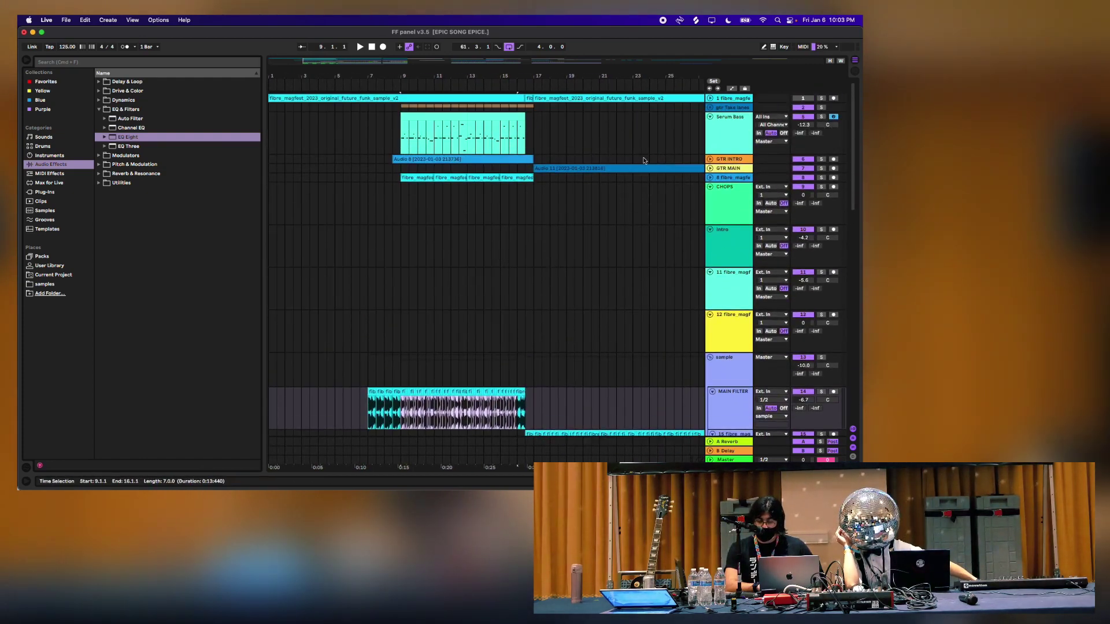
pyautogui.scroll(-1, 507, 199)
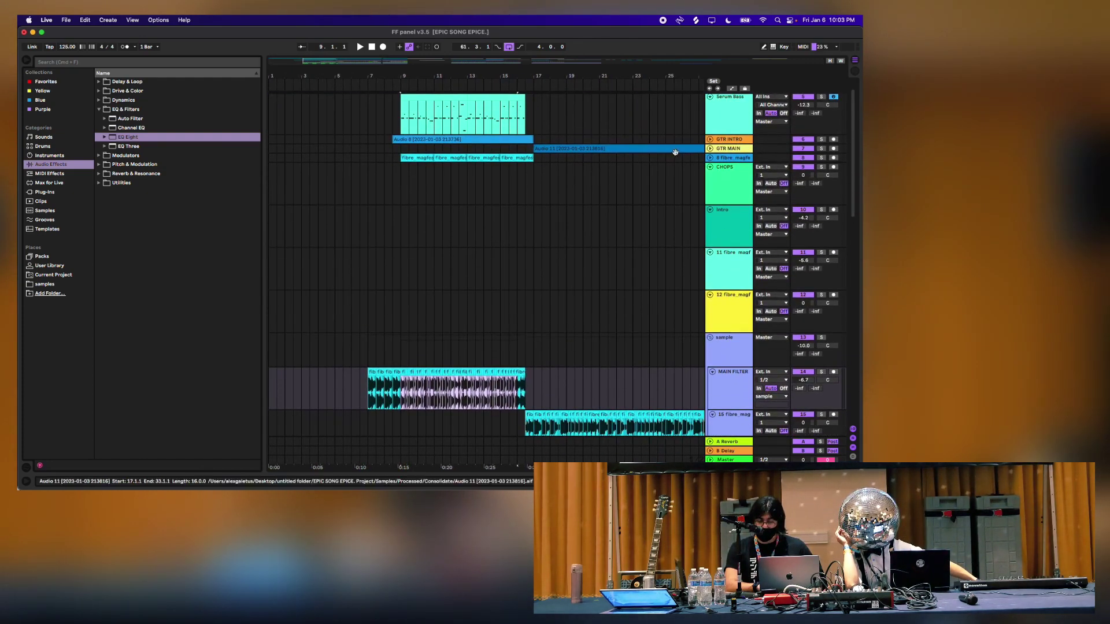
pyautogui.click(795, 140)
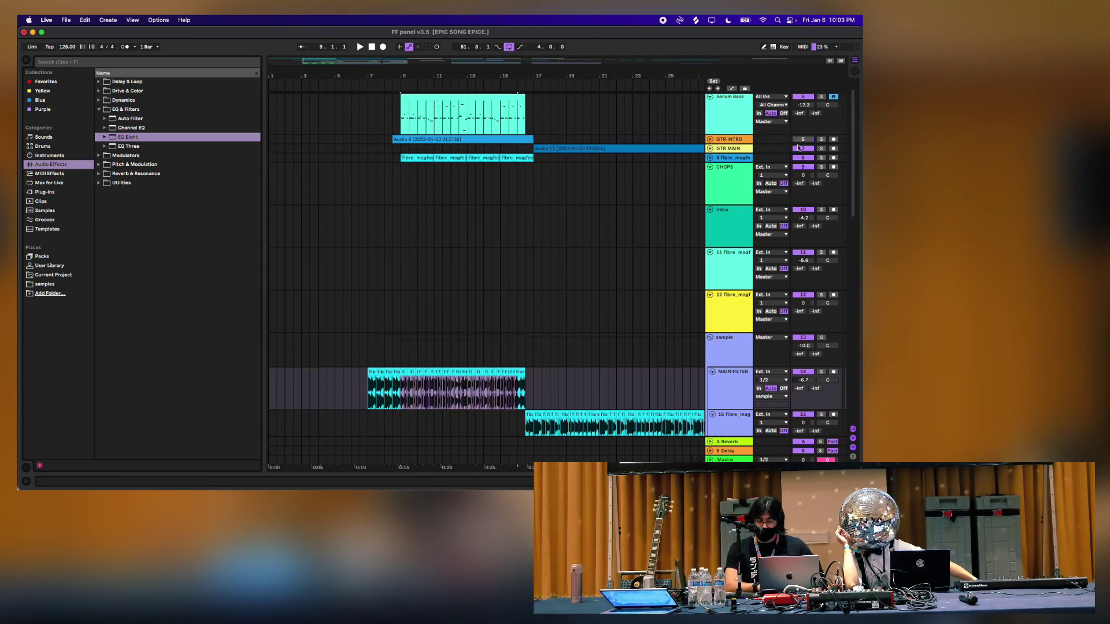
# Solo the MAIN FILTER track and play its sample chops from 9.1.1
pyautogui.click(365, 408)
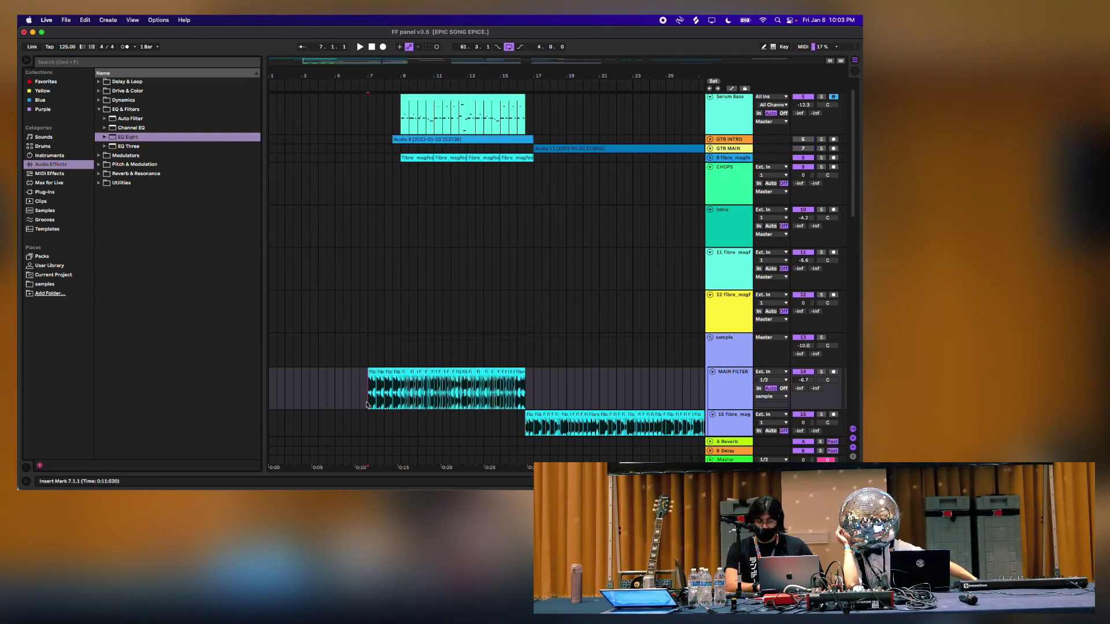
pyautogui.scroll(-2, 376, 348)
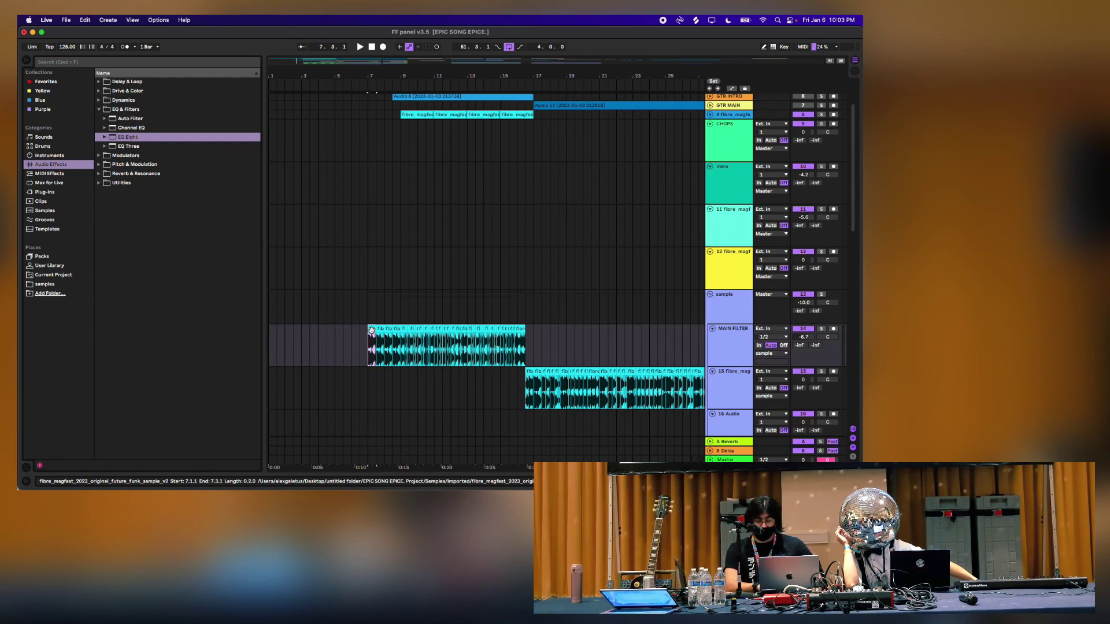
pyautogui.scroll(8, 399, 350)
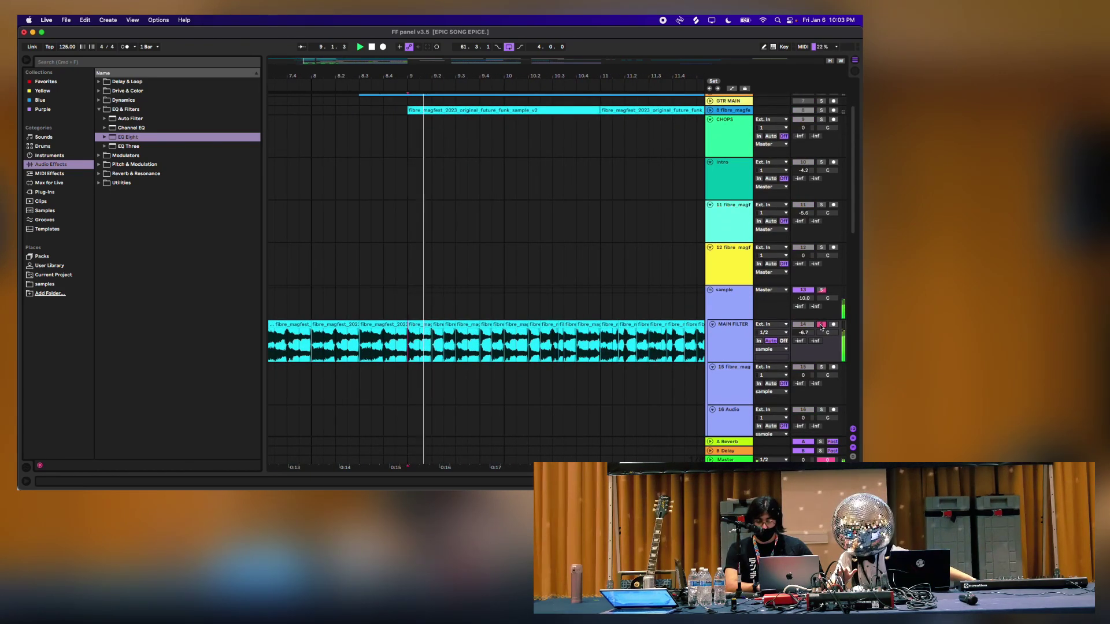
pyautogui.press('space')
pyautogui.hscroll(-5, 518, 341)
pyautogui.scroll(-2, 518, 341)
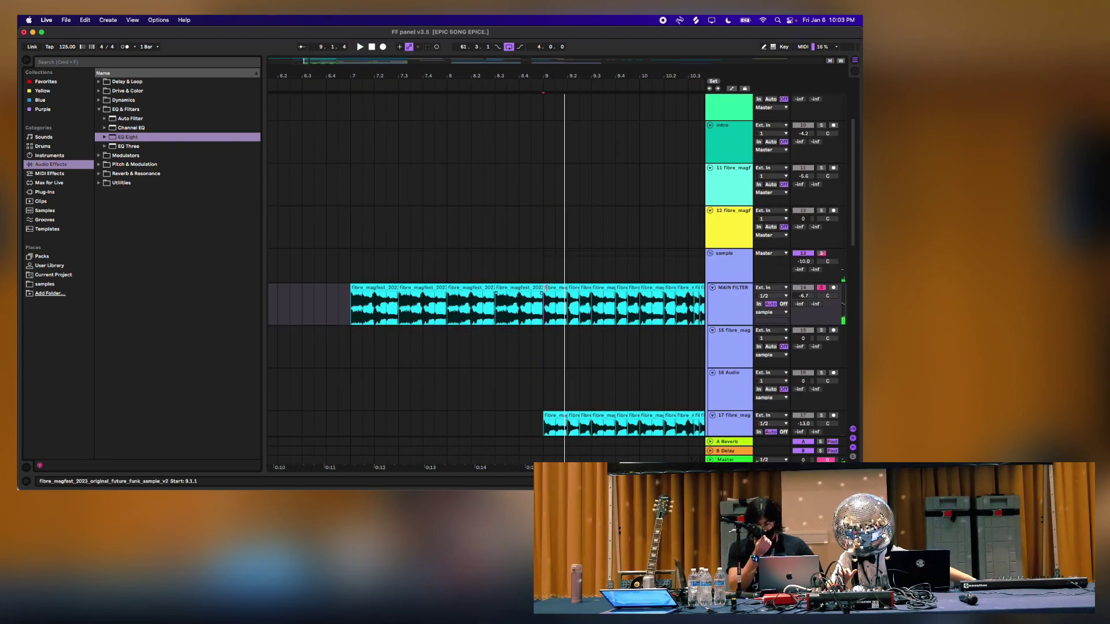
# Play the MAIN FILTER chops from 7.1.1 and turn the track's solo off
pyautogui.moveTo(628, 288); pyautogui.dragTo(652, 287)
pyautogui.press('super+z')
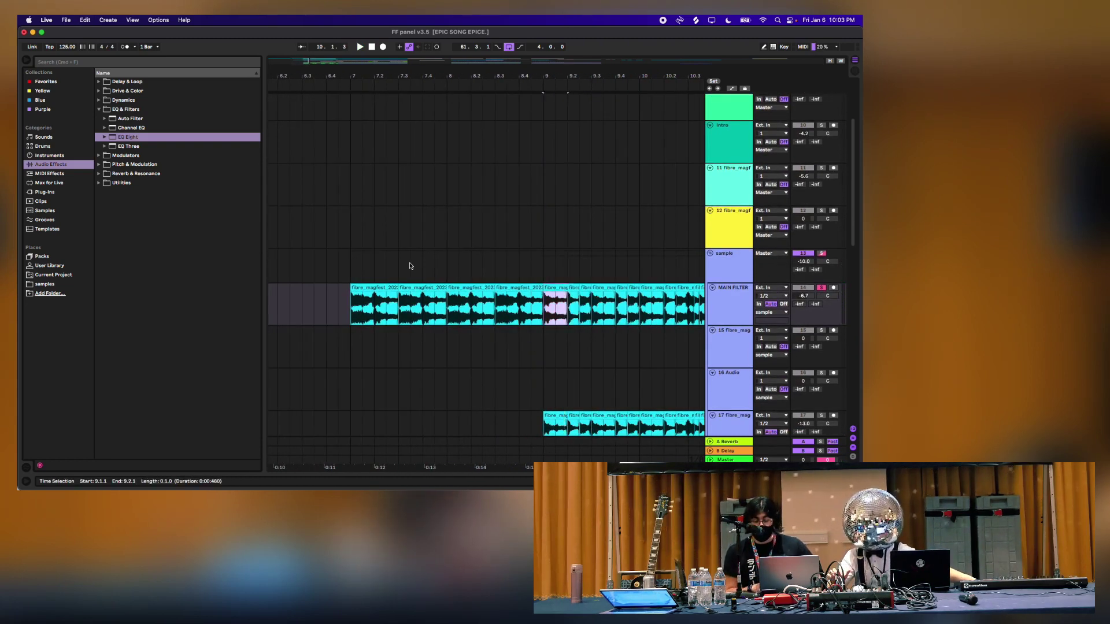
pyautogui.click(378, 287)
pyautogui.press('space')
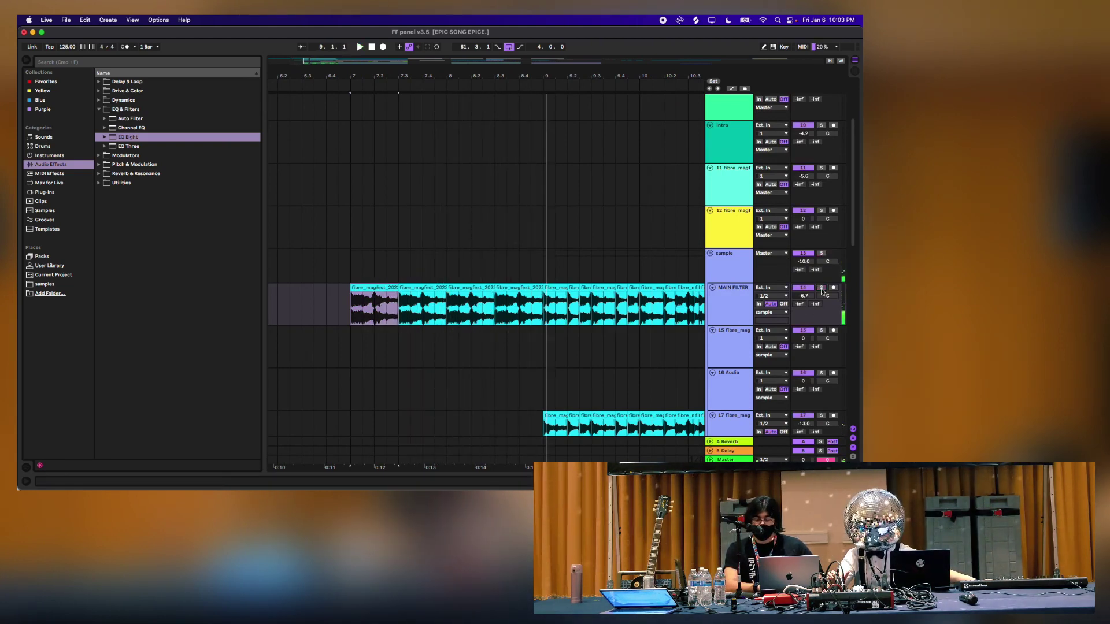
pyautogui.press('space')
# Look through the kick, hat and percussion tracks in the arrangement and unfold the 11_disco track
pyautogui.scroll(5, 490, 321)
pyautogui.hscroll(3, 490, 323)
pyautogui.scroll(-3, 490, 326)
pyautogui.press('-')
pyautogui.scroll(-10, 490, 324)
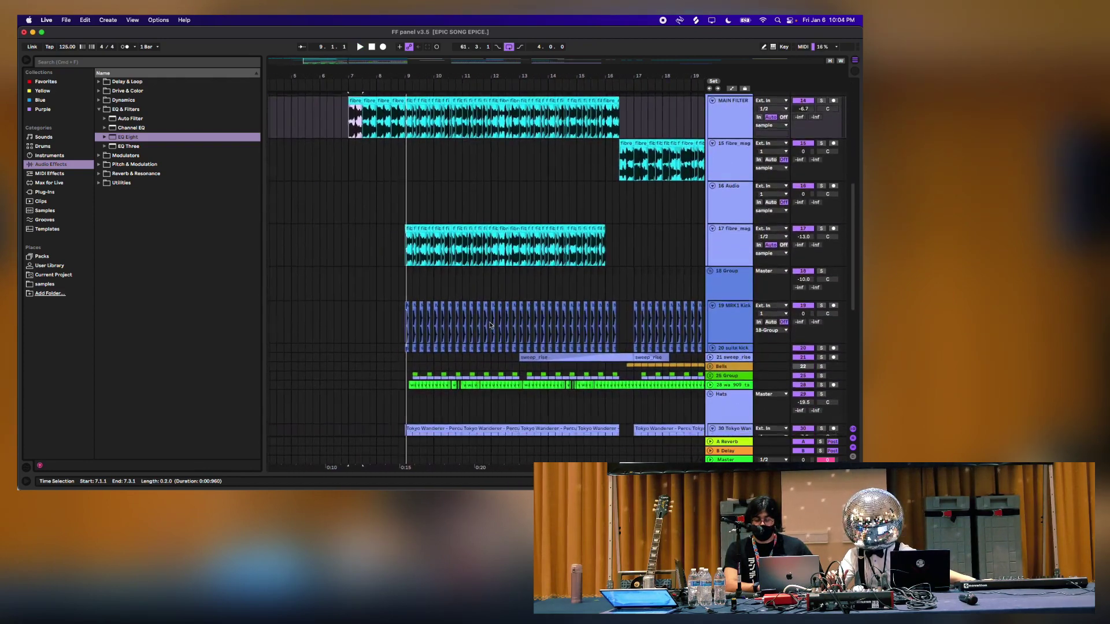
pyautogui.scroll(-6, 490, 325)
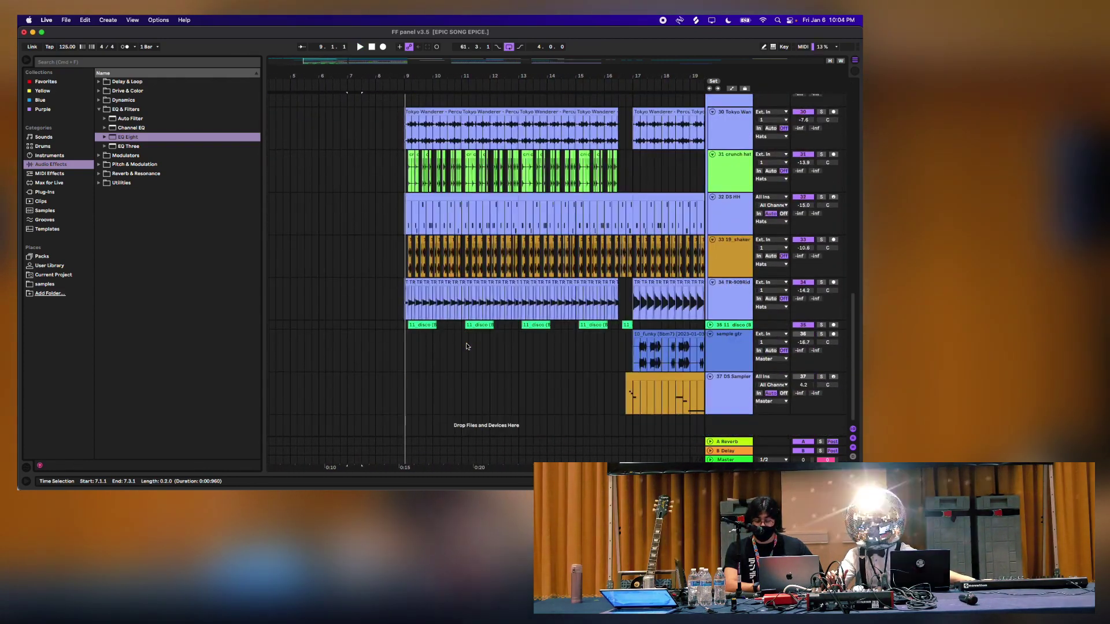
pyautogui.scroll(1, 466, 342)
pyautogui.scroll(2, 633, 341)
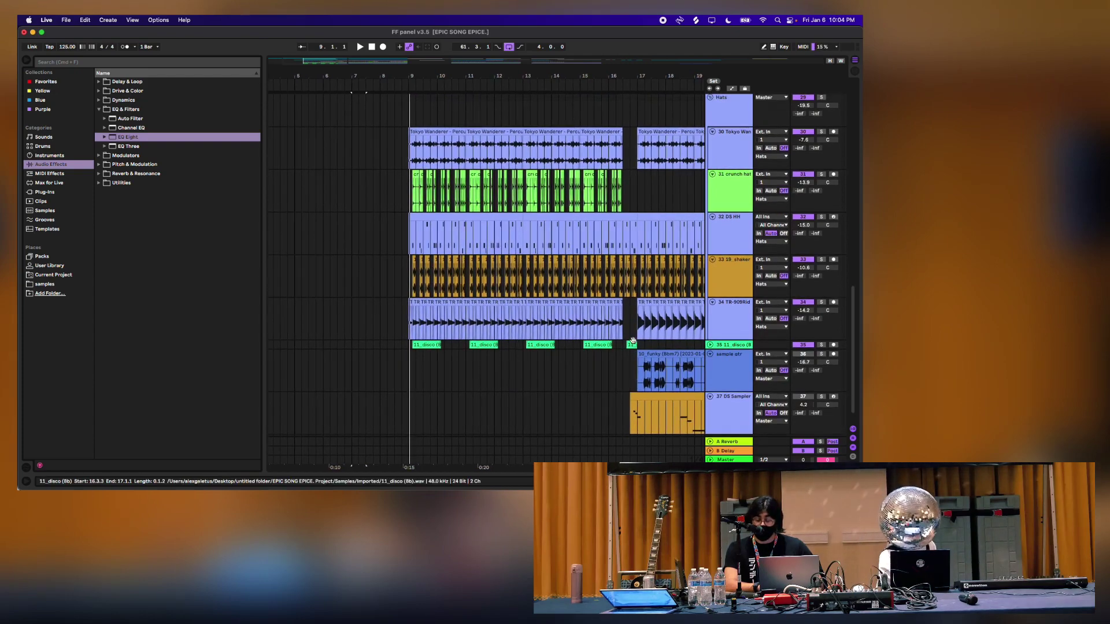
pyautogui.scroll(3, 639, 355)
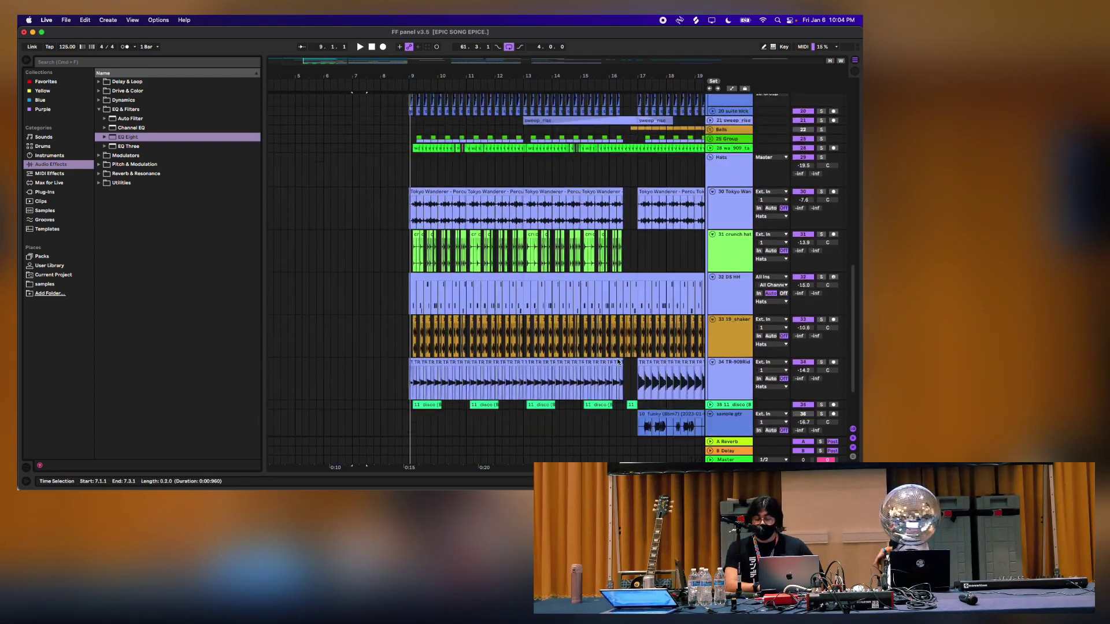
pyautogui.scroll(-2, 694, 382)
pyautogui.click(710, 365)
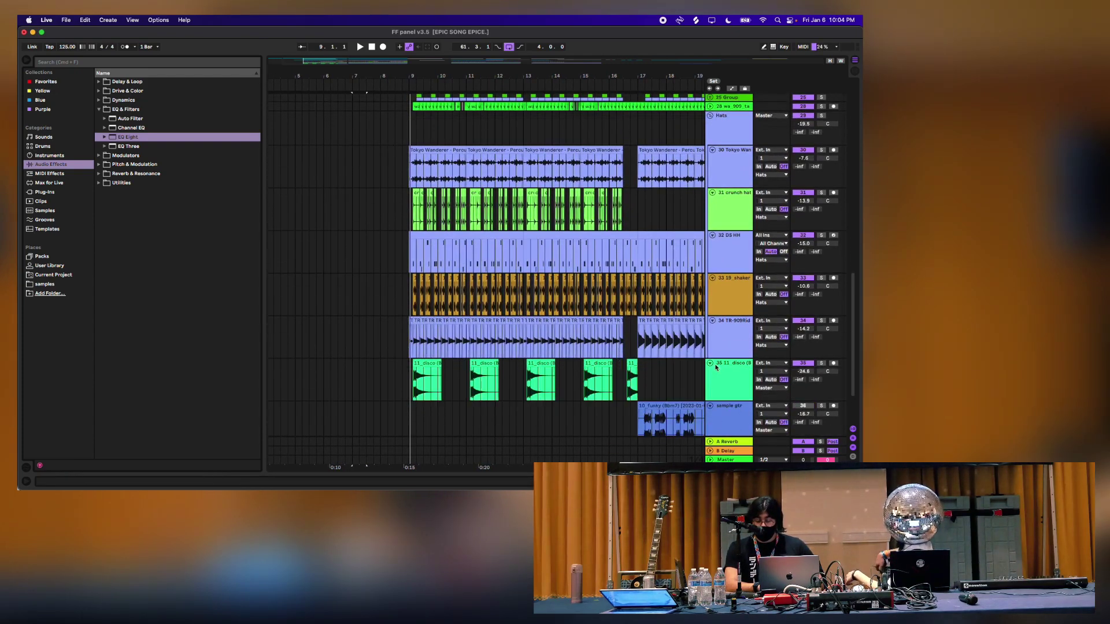
# Place the insert marker at 7.1.1 on the yellow track 12 and play the arrangement from there
pyautogui.scroll(10, 712, 369)
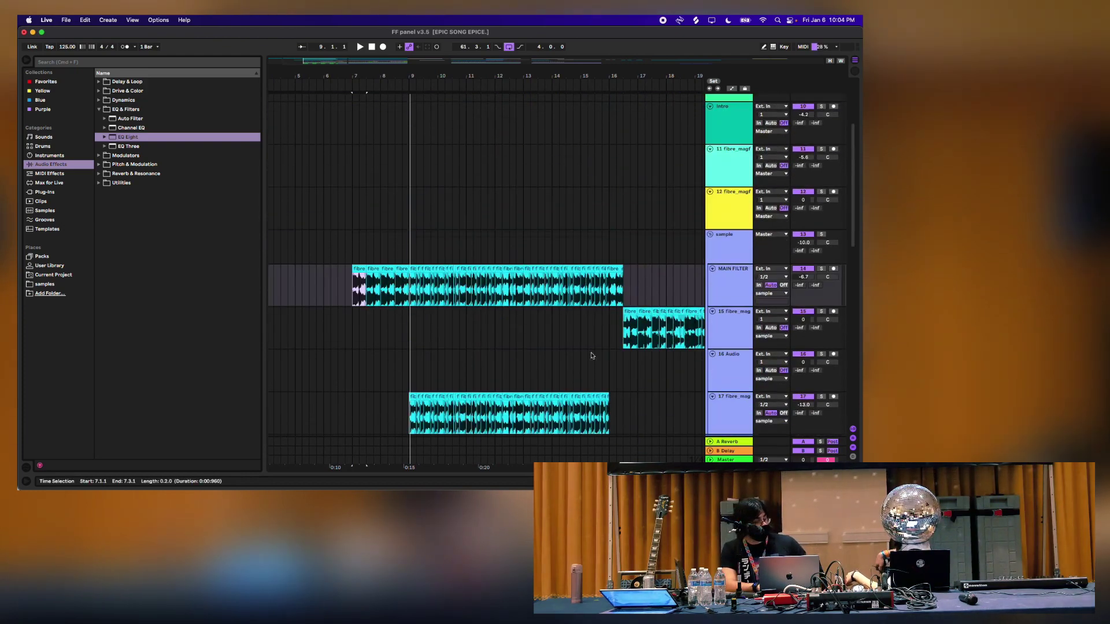
pyautogui.scroll(5, 578, 353)
pyautogui.click(353, 335)
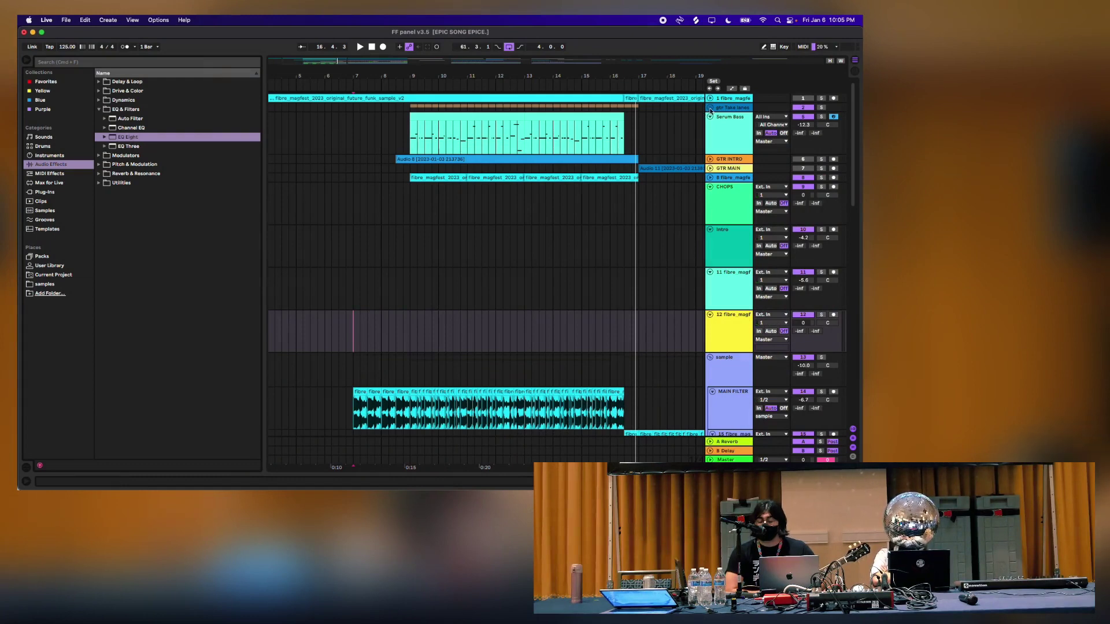
# Unfold and reactivate the GTR INTRO track and open its device chain
pyautogui.click(710, 159)
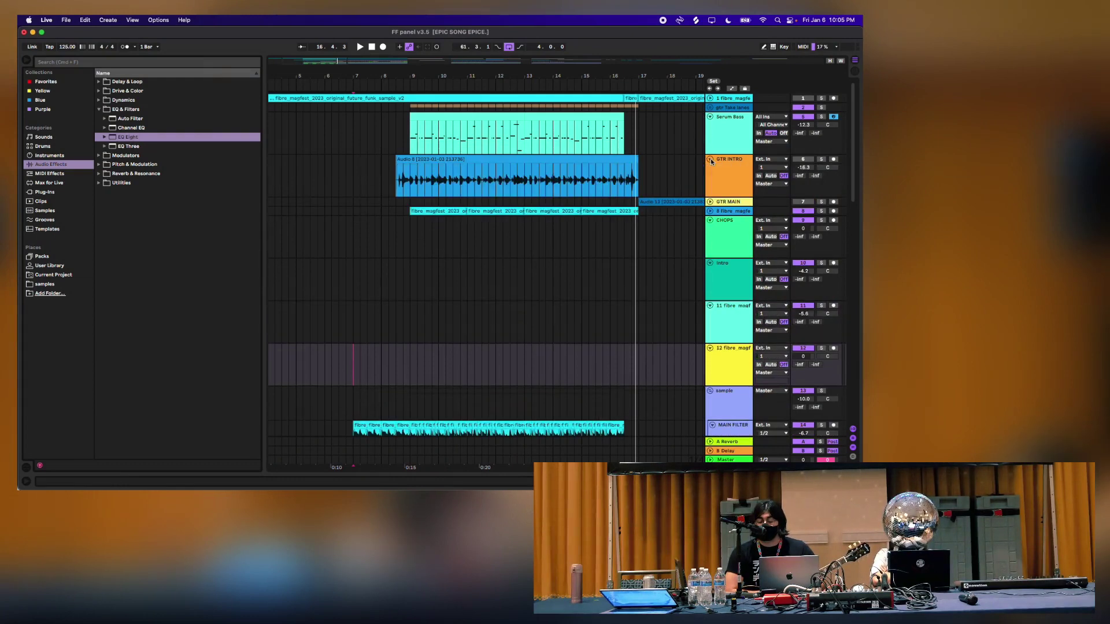
pyautogui.click(802, 160)
pyautogui.click(501, 195)
pyautogui.doubleClick(736, 188)
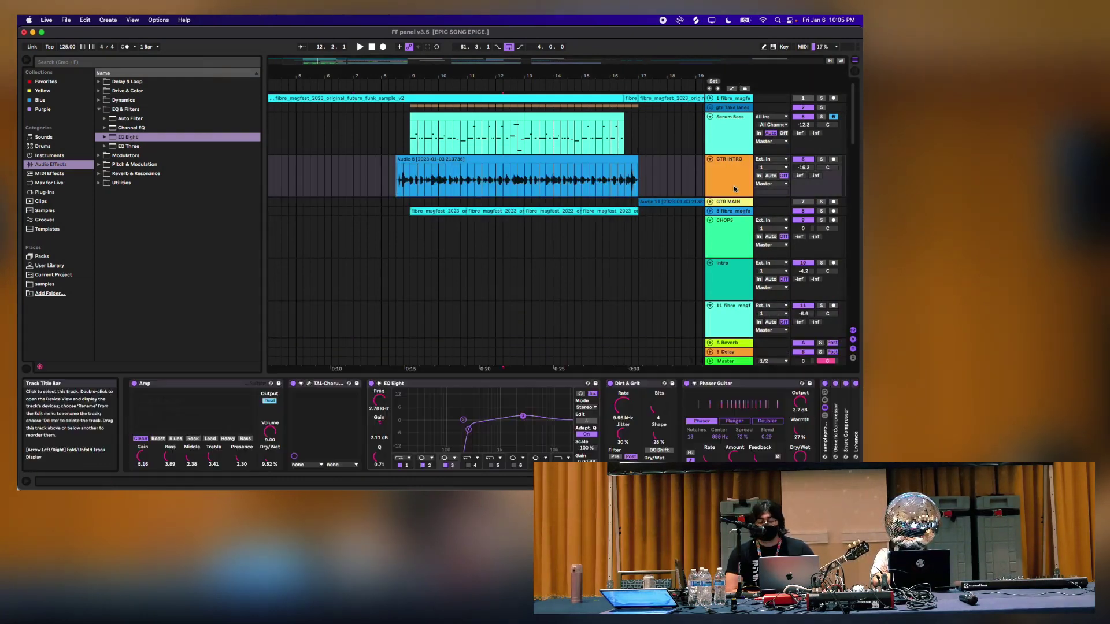
# Review the GTR INTRO effects from Amp to LFOTool and collapse the sampleproc3_trimmed rack
pyautogui.click(188, 384)
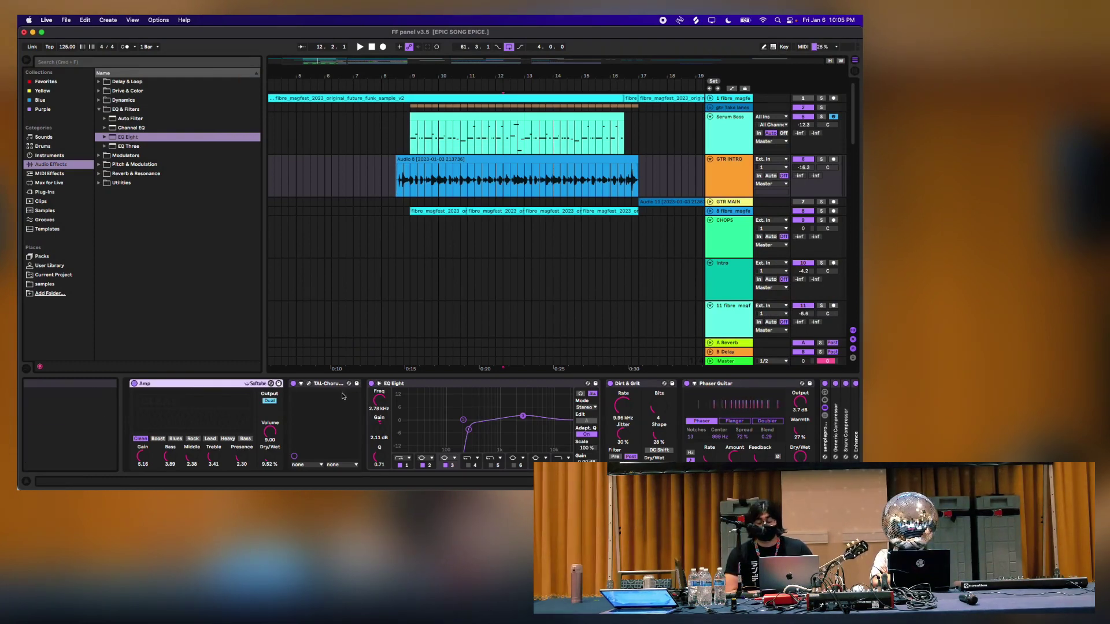
pyautogui.click(324, 384)
pyautogui.click(486, 383)
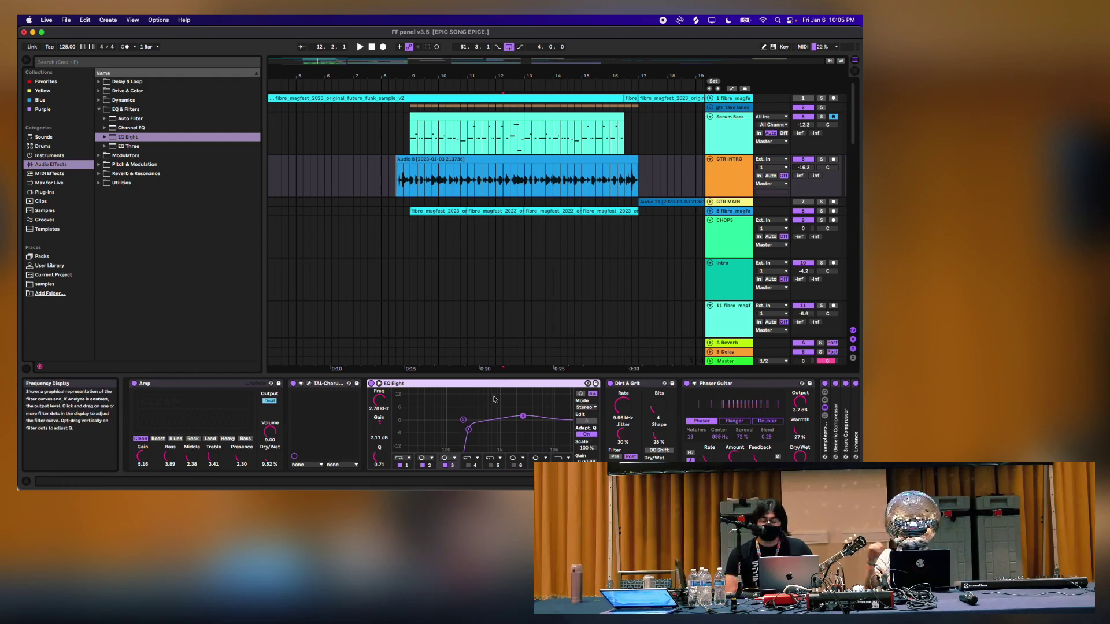
pyautogui.hscroll(2, 597, 393)
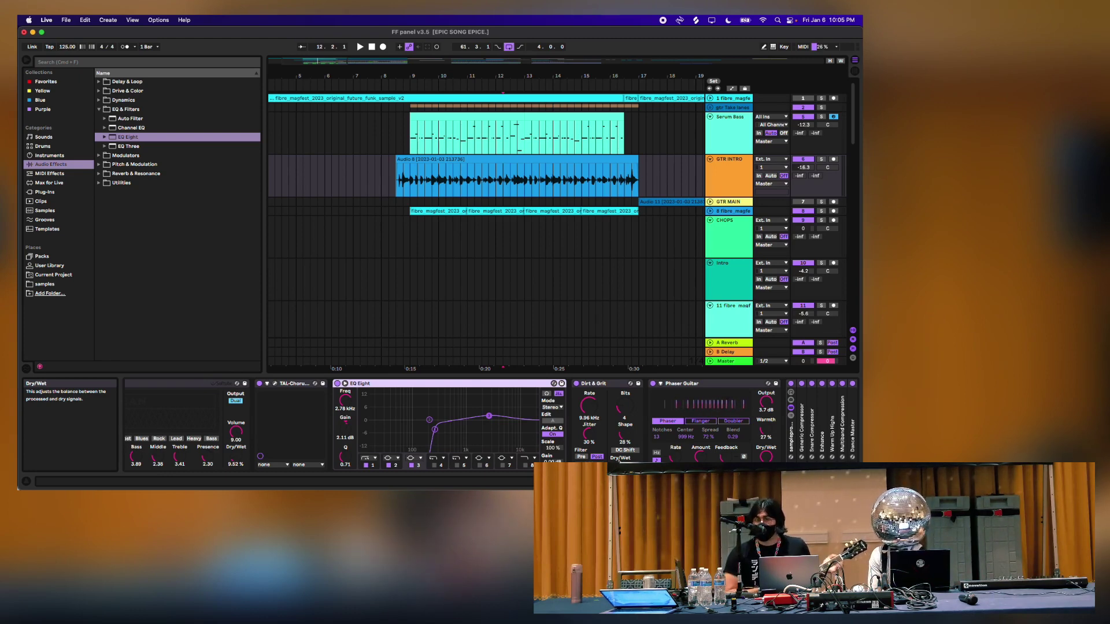
pyautogui.hscroll(8, 620, 458)
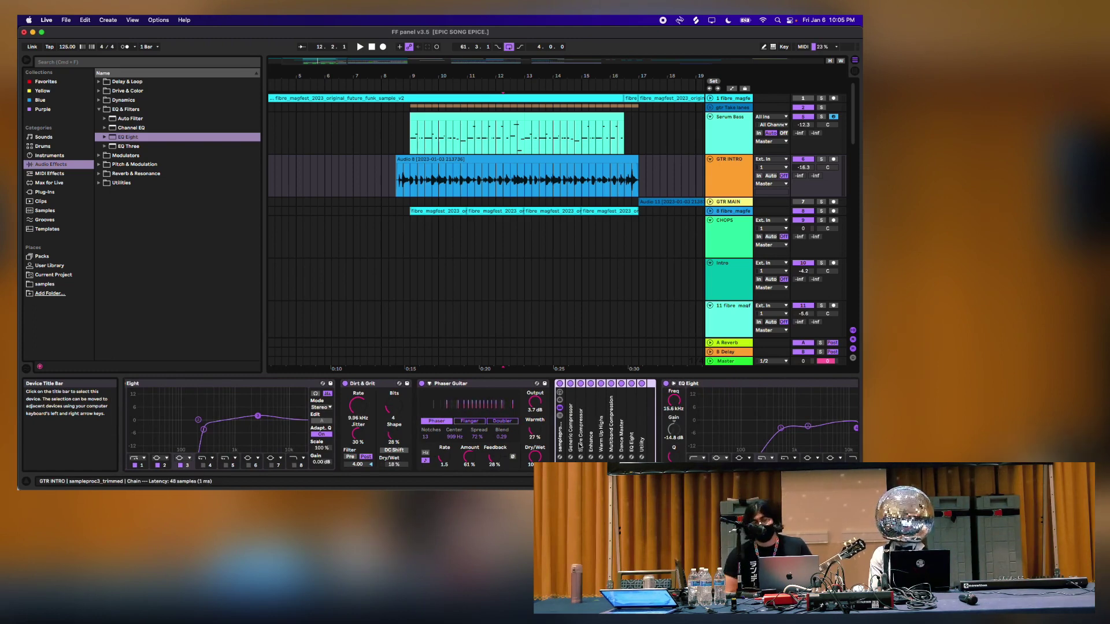
pyautogui.hscroll(5, 580, 416)
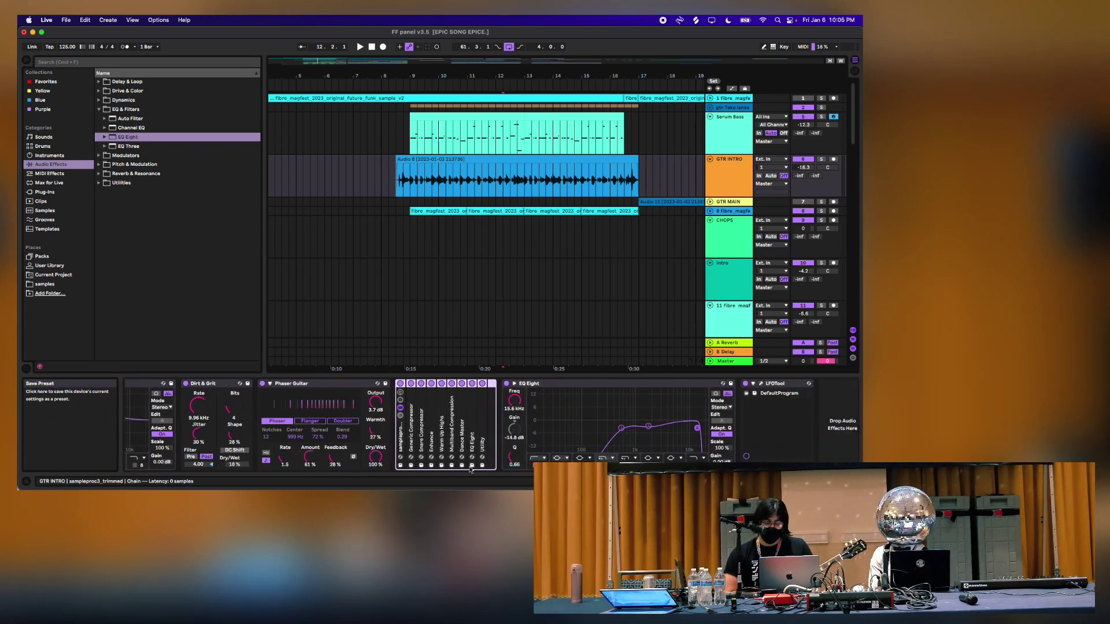
pyautogui.doubleClick(400, 447)
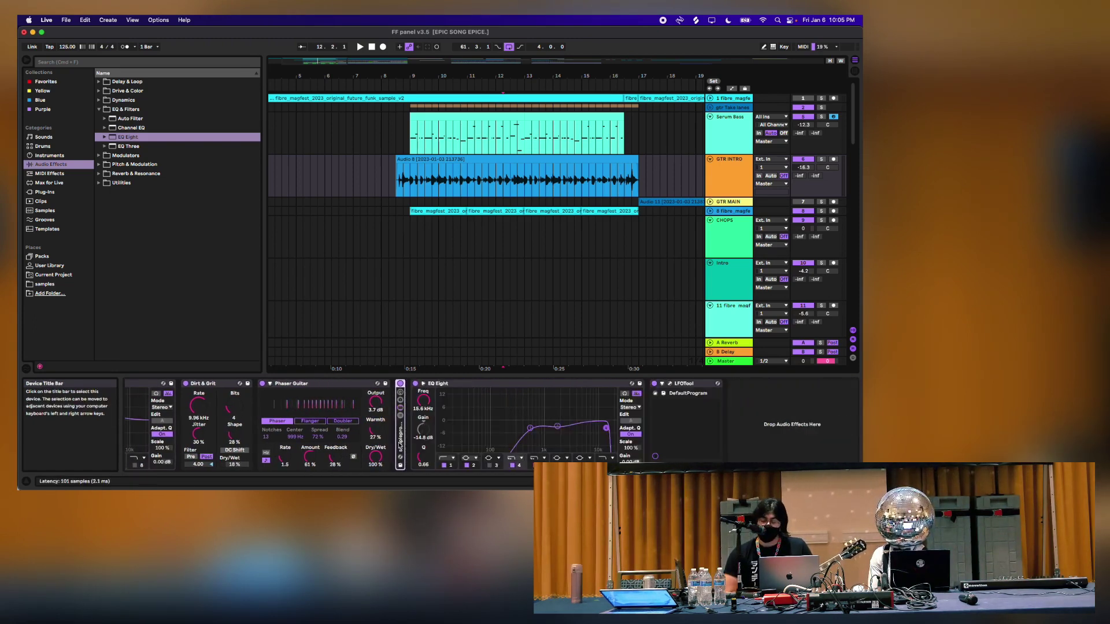
pyautogui.click(521, 385)
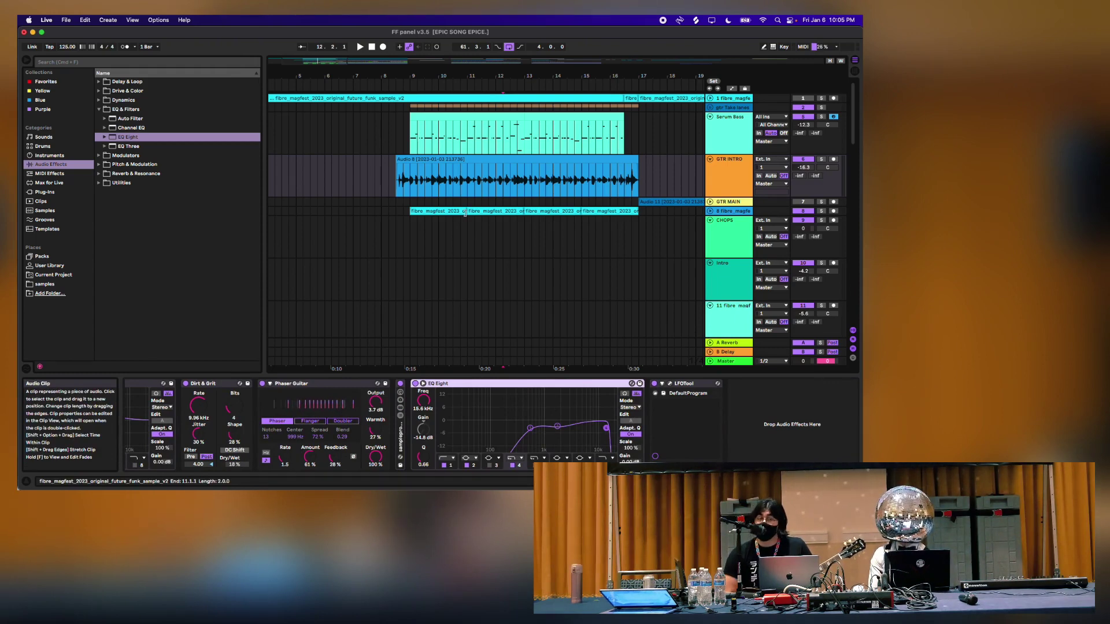
# Play the arrangement from 8.3.1 with the GTR INTRO guitar included
pyautogui.click(398, 180)
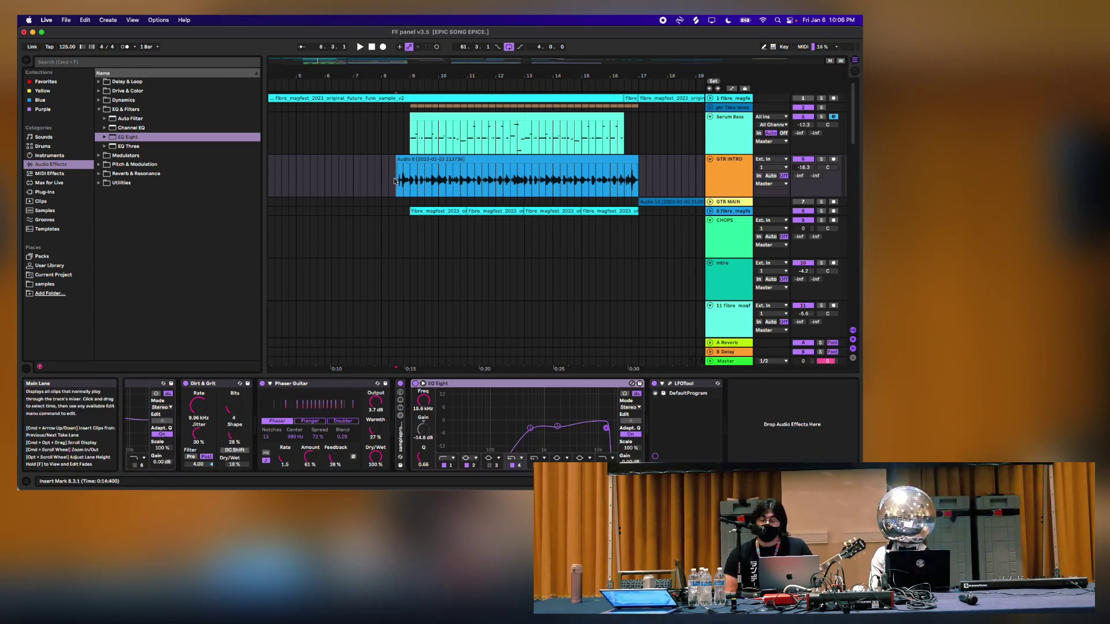
pyautogui.press('space')
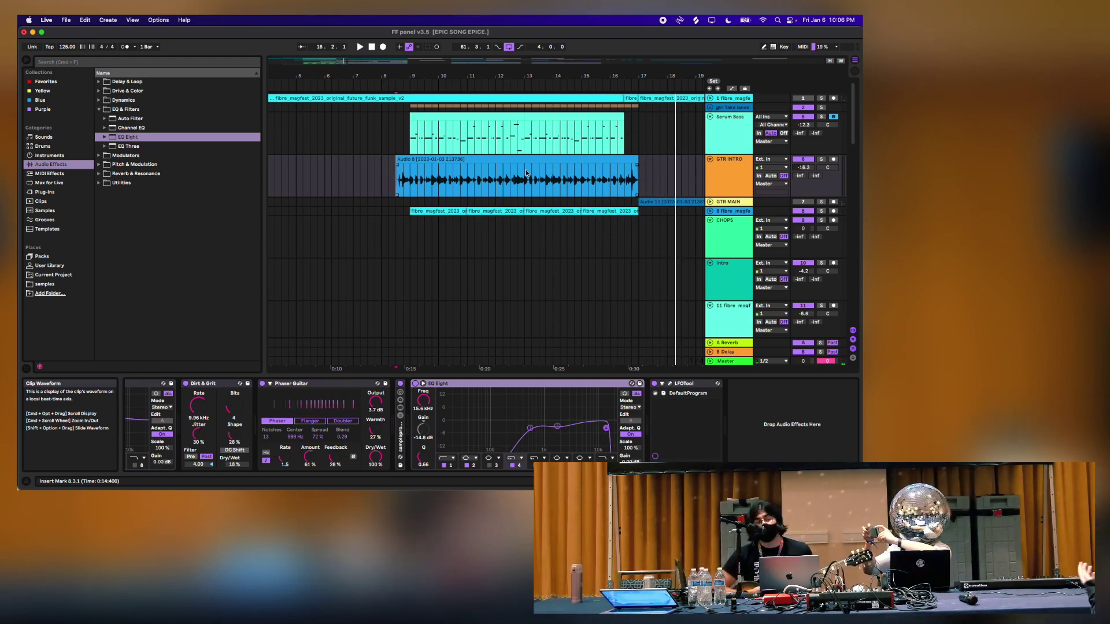
pyautogui.hscroll(3, 527, 173)
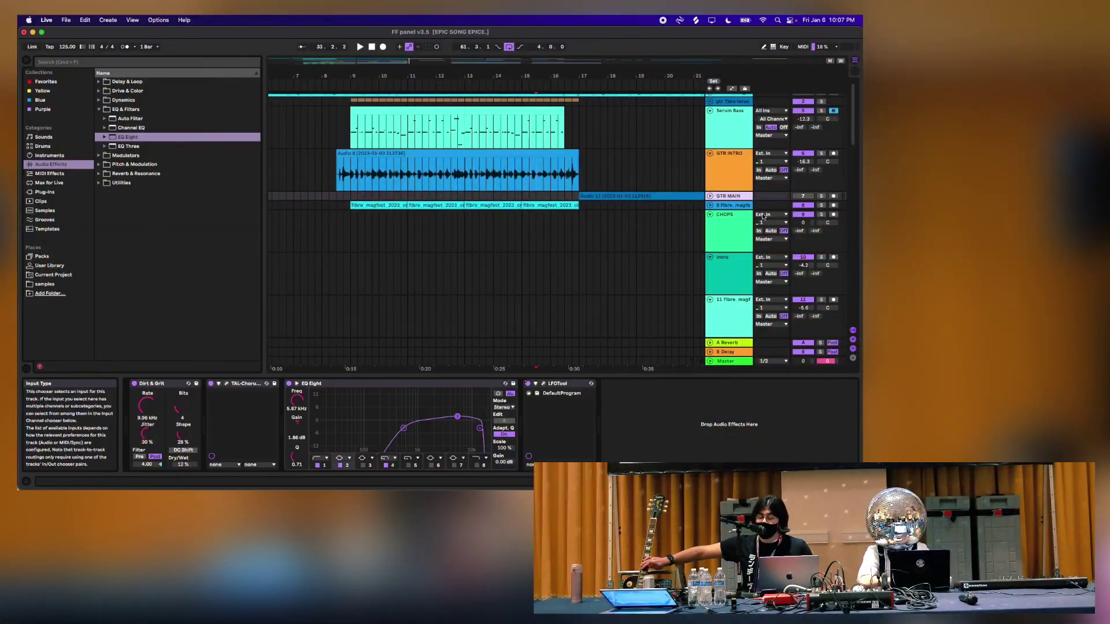
# Activate the GTR MAIN track and show its device chain
pyautogui.click(727, 168)
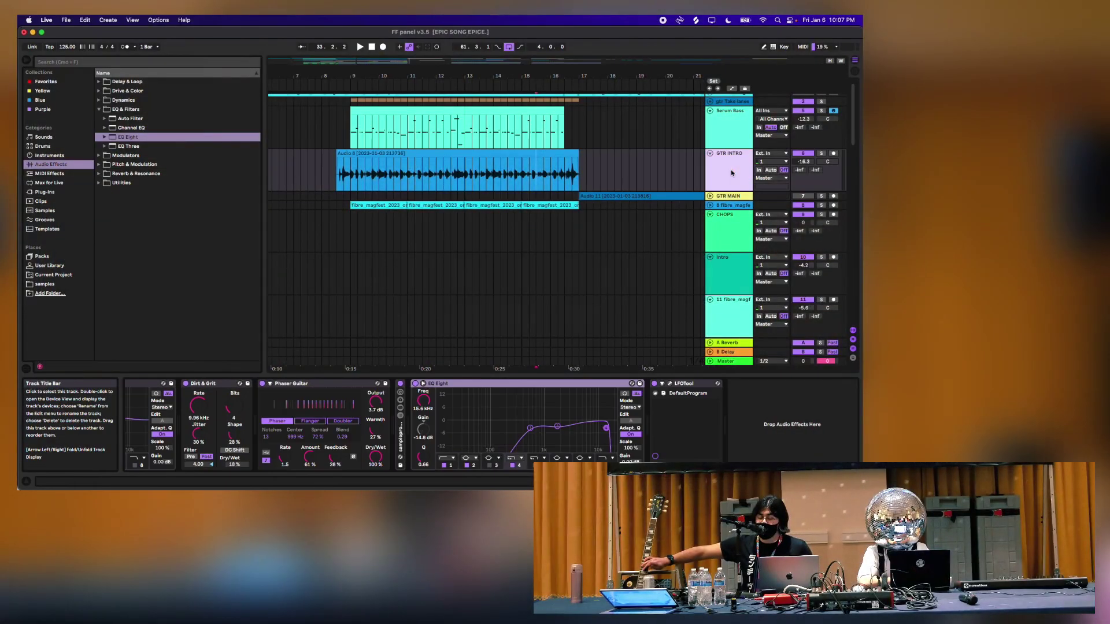
pyautogui.click(632, 273)
pyautogui.click(740, 197)
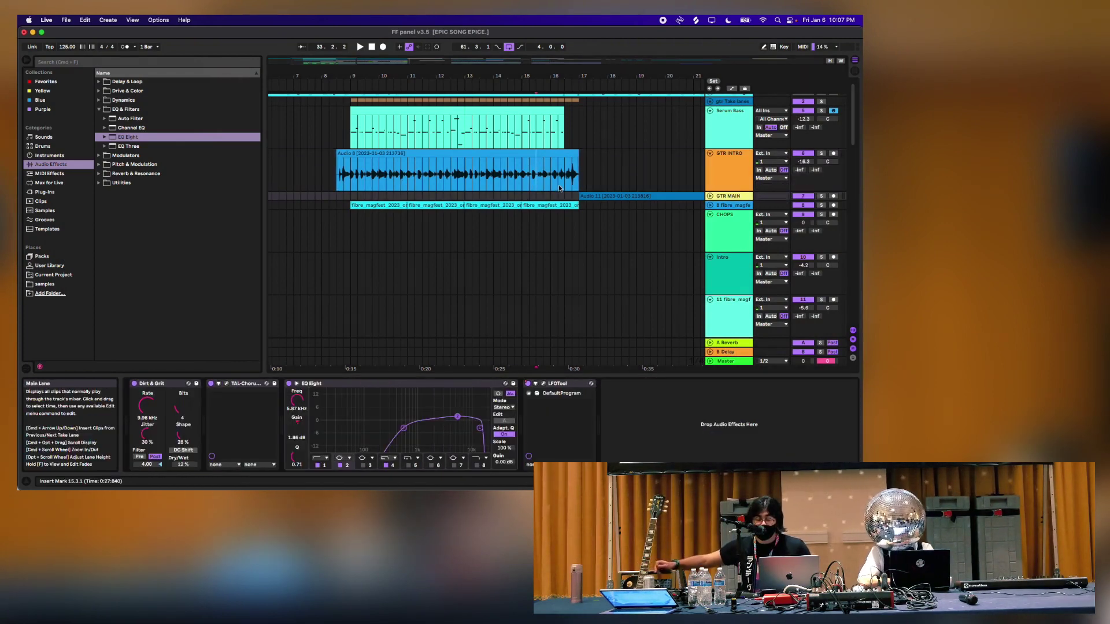
pyautogui.hscroll(3, 559, 188)
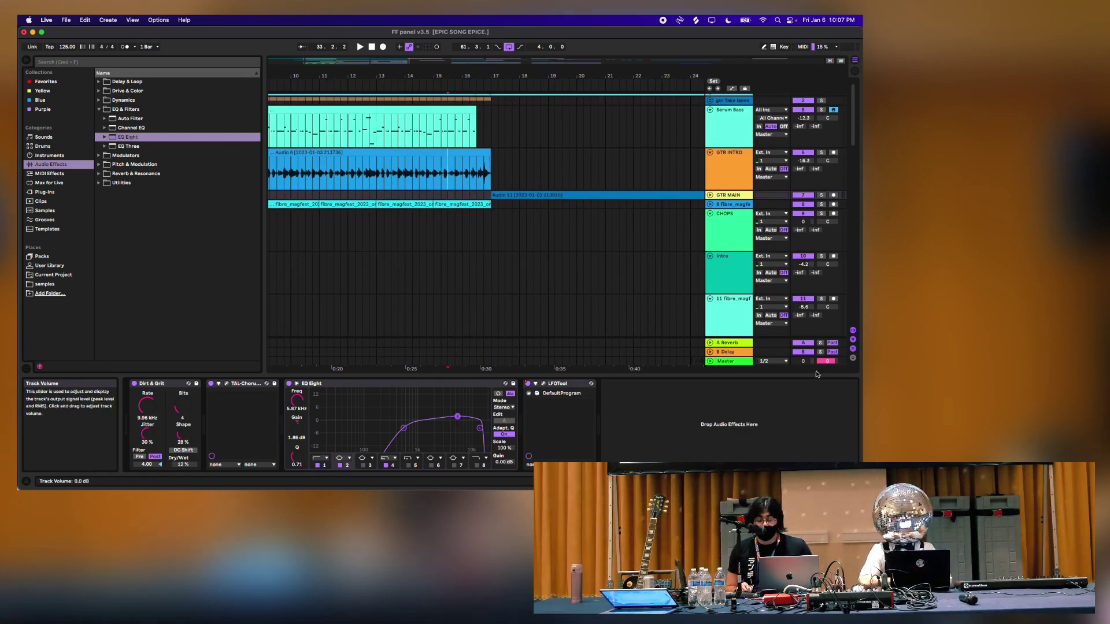
# Hide the device chain, then unfold and activate the Bells group to expose its Diva track
pyautogui.click(854, 481)
pyautogui.scroll(-8, 671, 359)
pyautogui.scroll(-6, 694, 290)
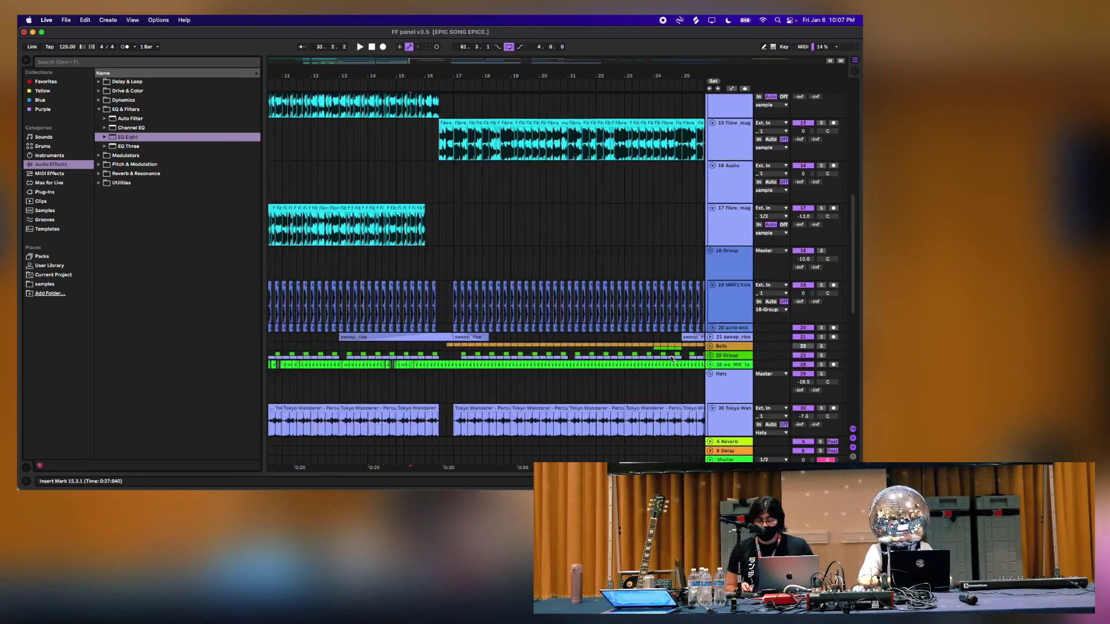
pyautogui.click(711, 223)
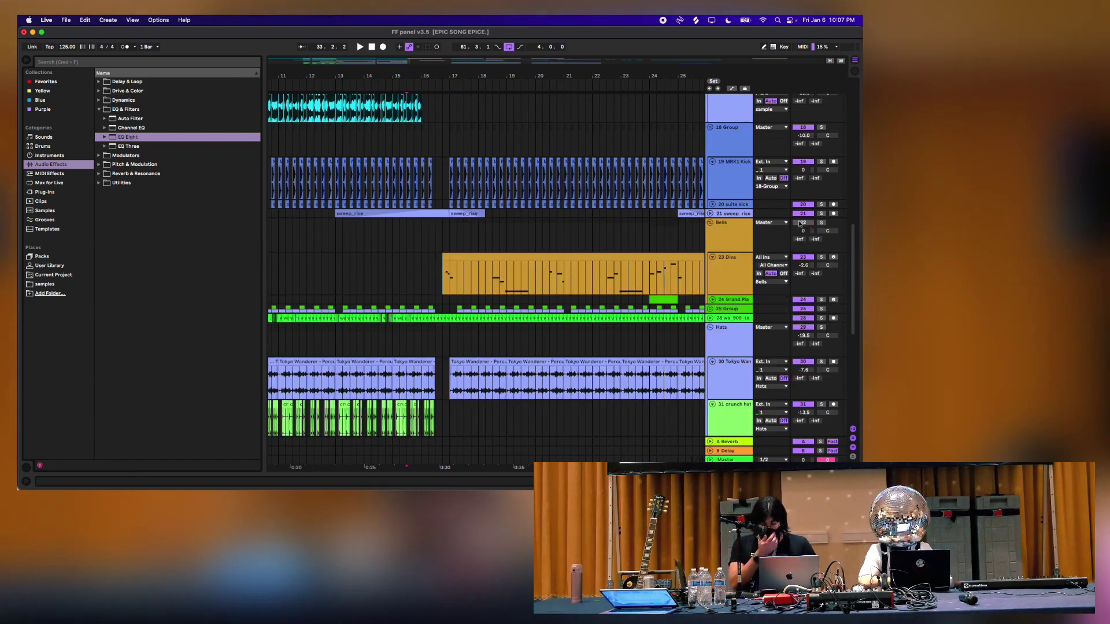
# Show the automation lanes and play the arrangement from 15.4.1, following the sample and drum tracks
pyautogui.click(433, 262)
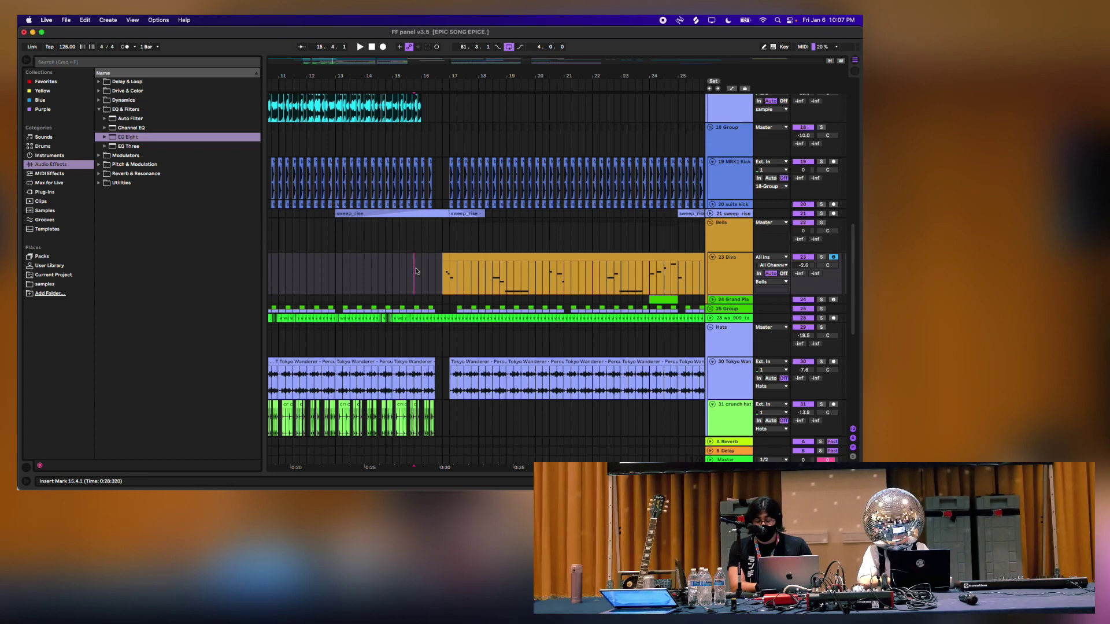
pyautogui.press('a')
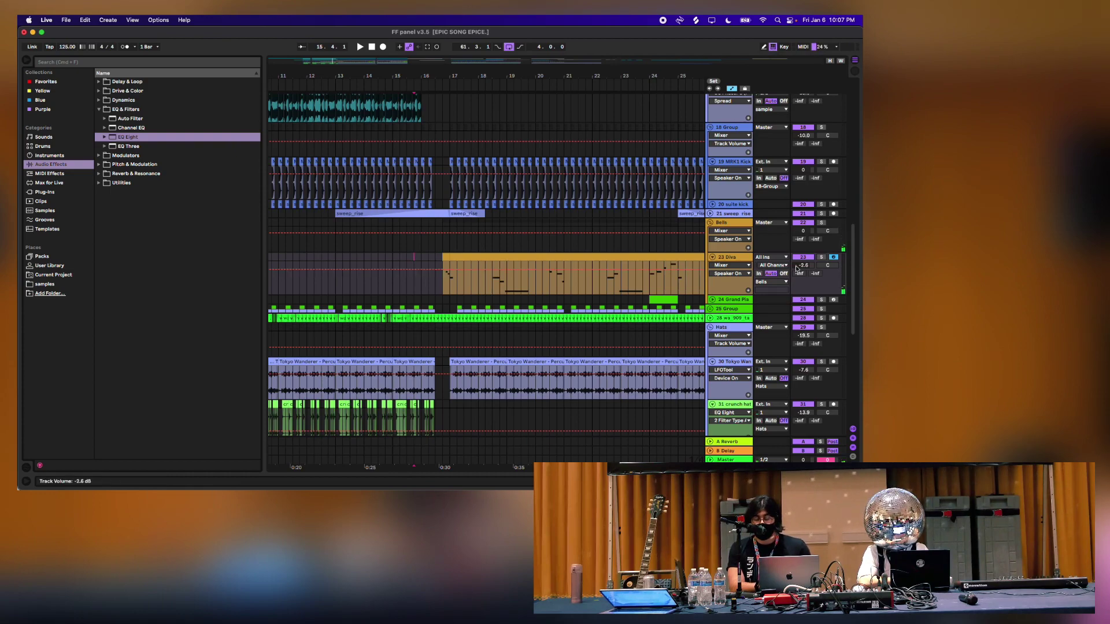
pyautogui.scroll(10, 598, 270)
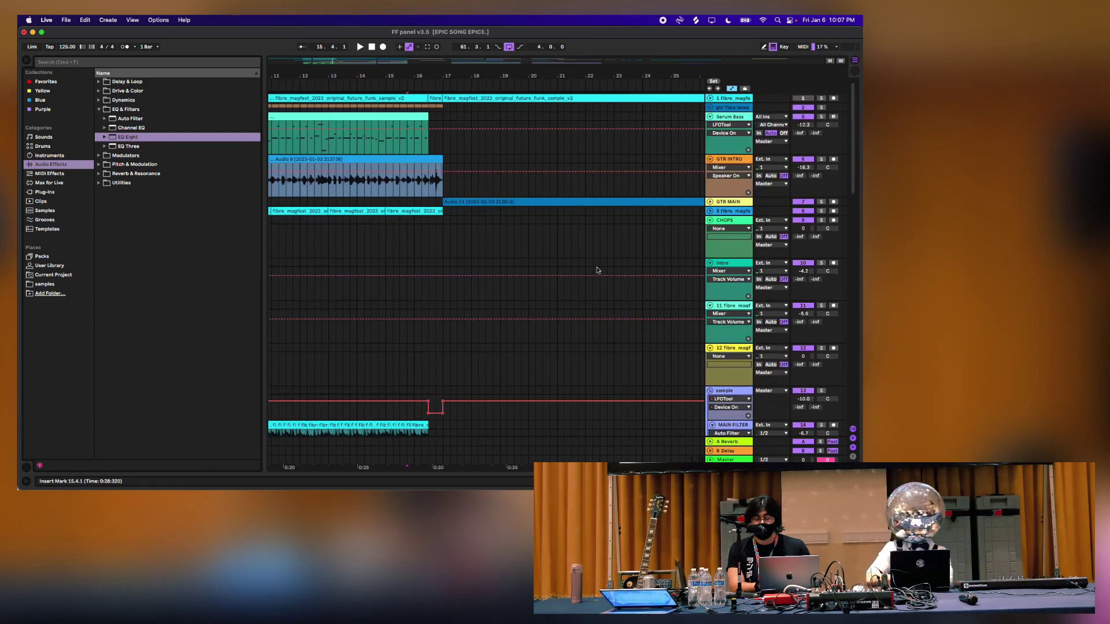
pyautogui.press('space')
pyautogui.scroll(-3, 672, 241)
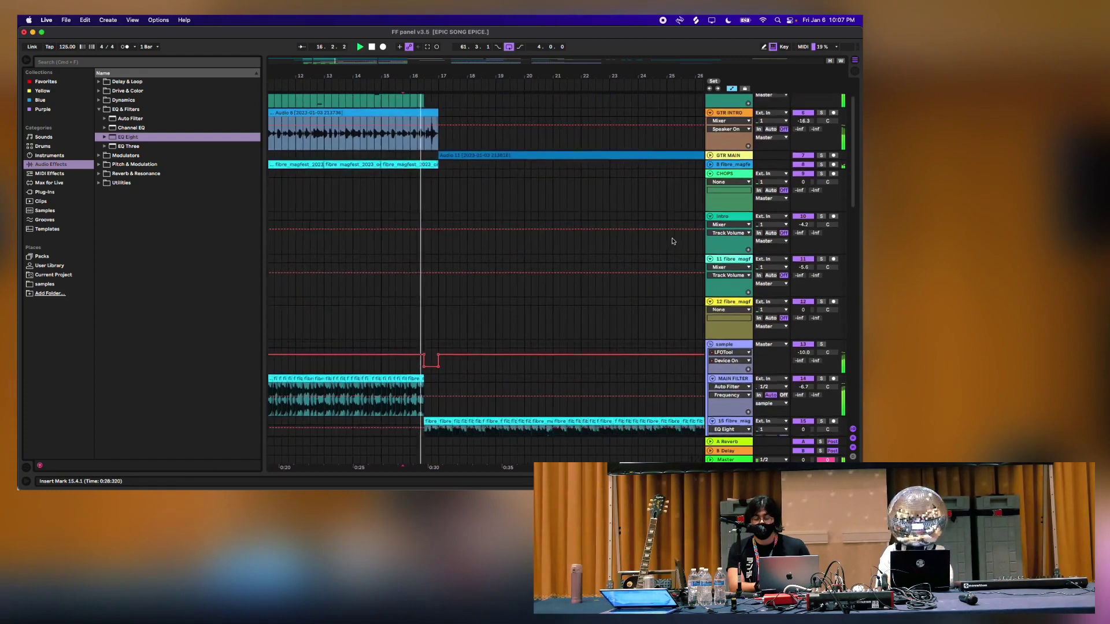
pyautogui.scroll(-1, 672, 241)
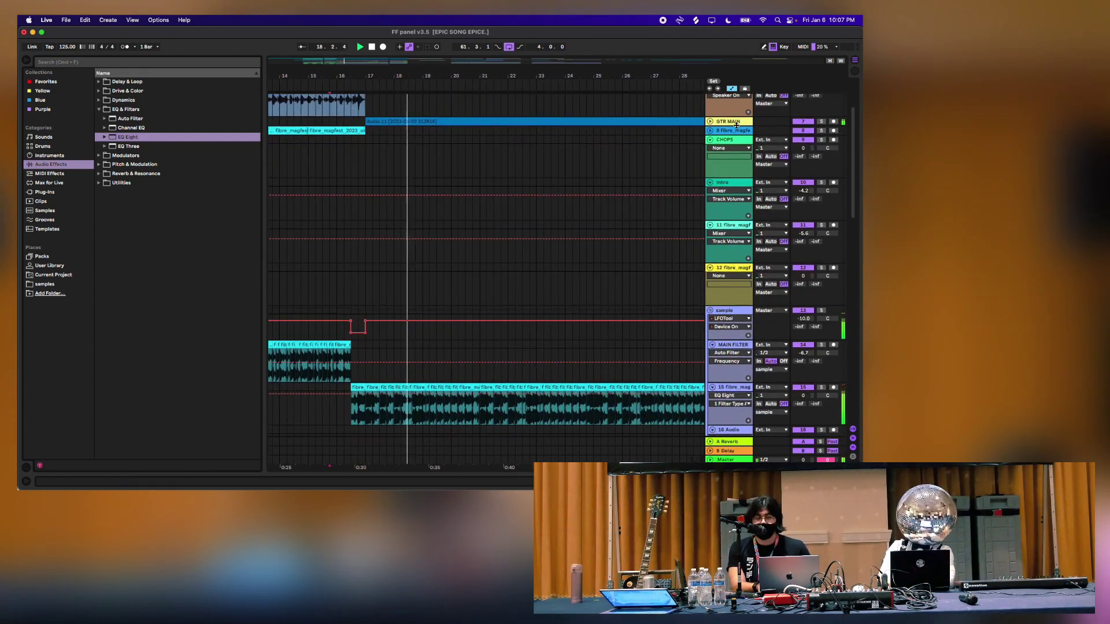
pyautogui.scroll(-5, 736, 124)
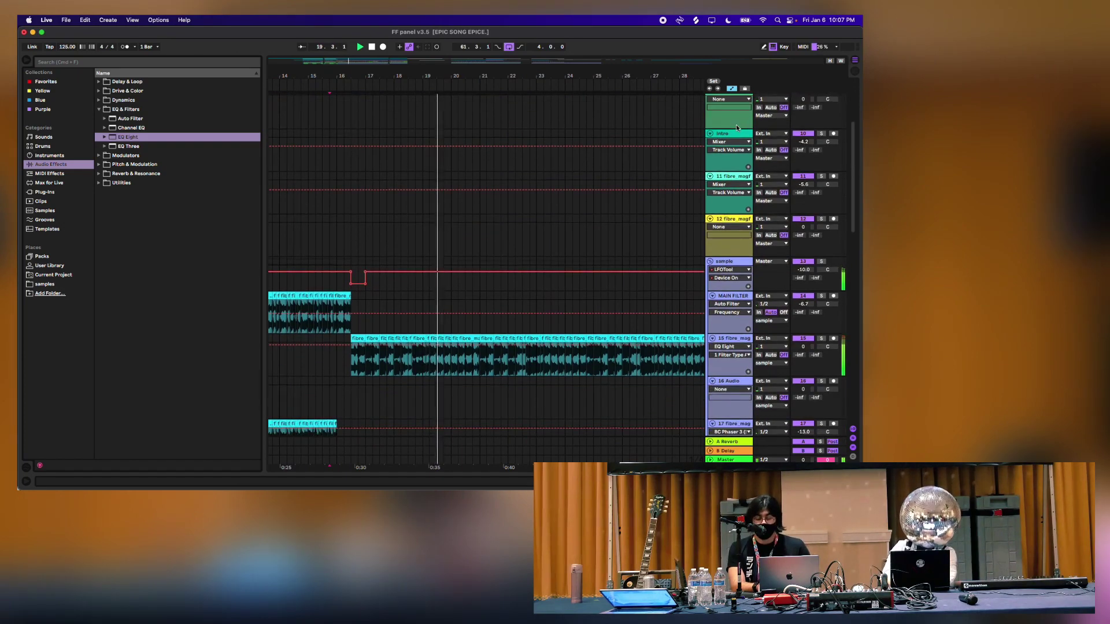
pyautogui.scroll(-2, 737, 126)
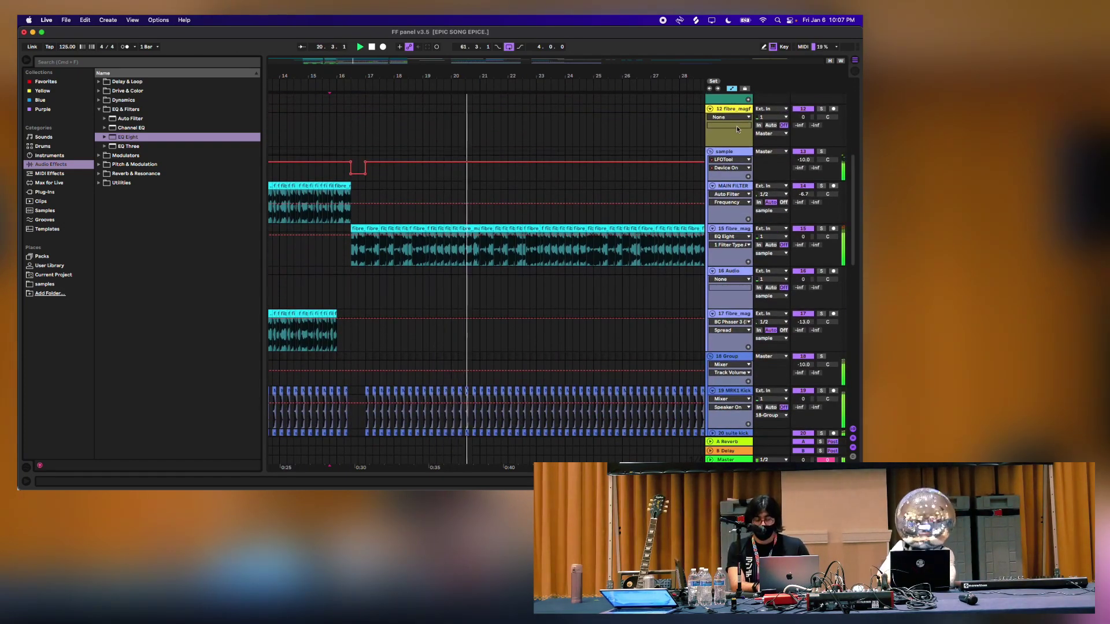
pyautogui.scroll(-10, 676, 243)
pyautogui.scroll(-7, 677, 243)
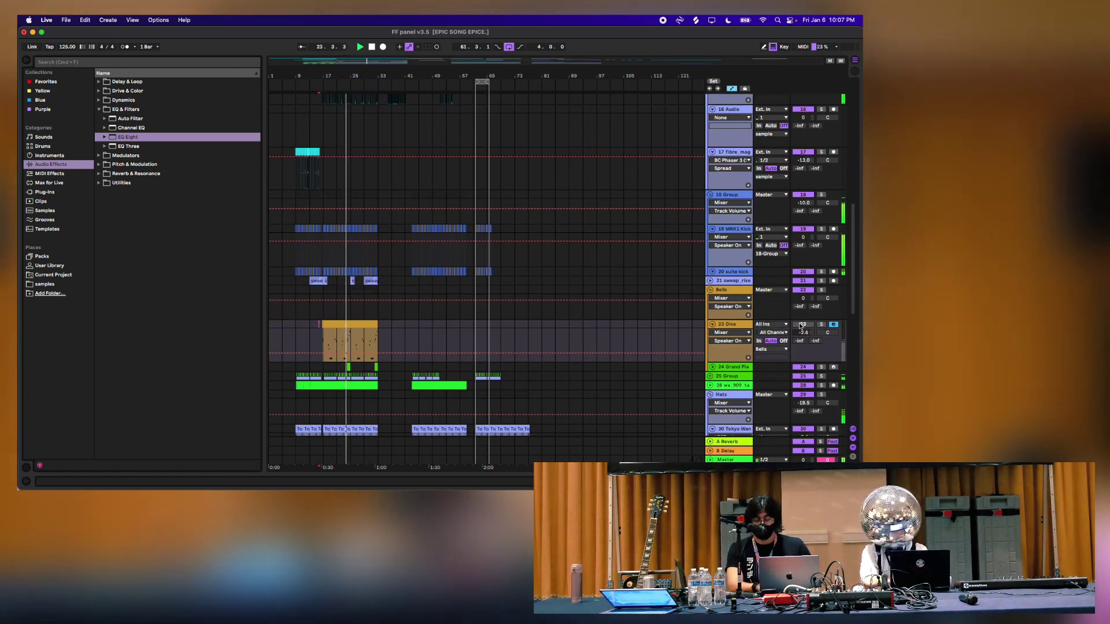
# Examine the Diva, hats, sample gtr and DS Sampler clips on a closer timeline during playback
pyautogui.press('+')
pyautogui.press('+')
pyautogui.press('+')
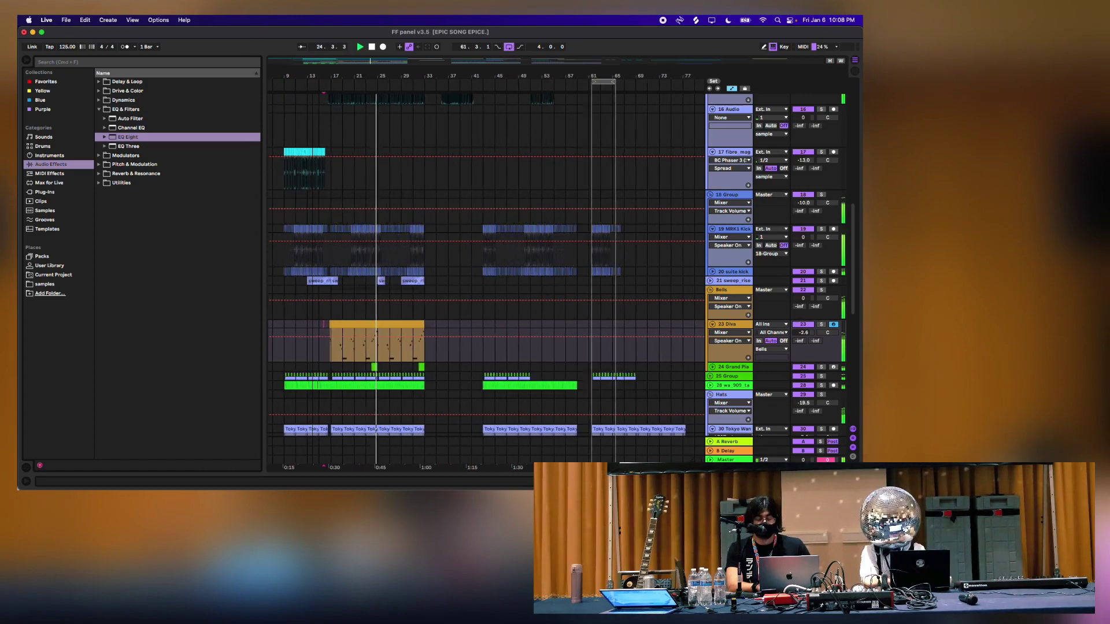
pyautogui.hscroll(-1, 373, 197)
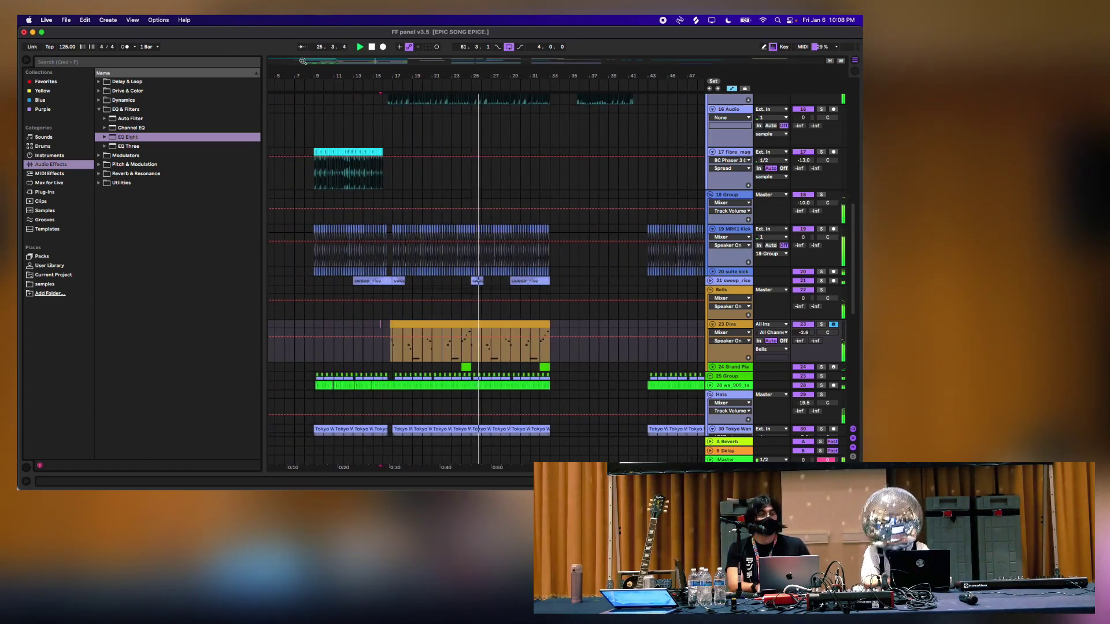
pyautogui.scroll(-5, 376, 209)
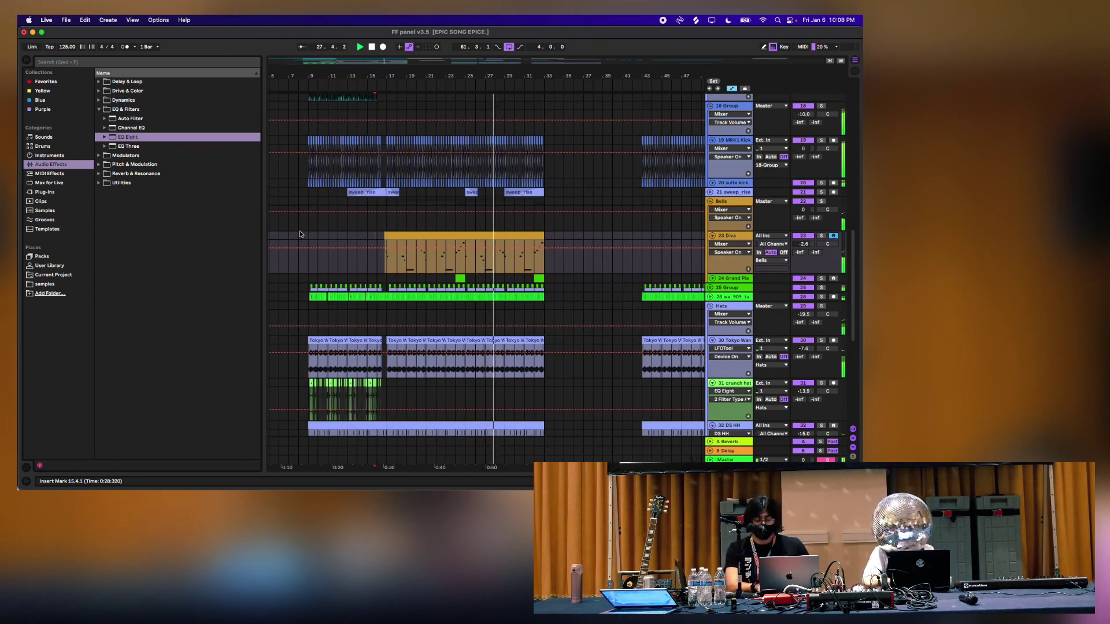
pyautogui.scroll(2, 300, 234)
pyautogui.hscroll(-1, 299, 234)
pyautogui.scroll(-15, 505, 295)
pyautogui.hscroll(1, 505, 296)
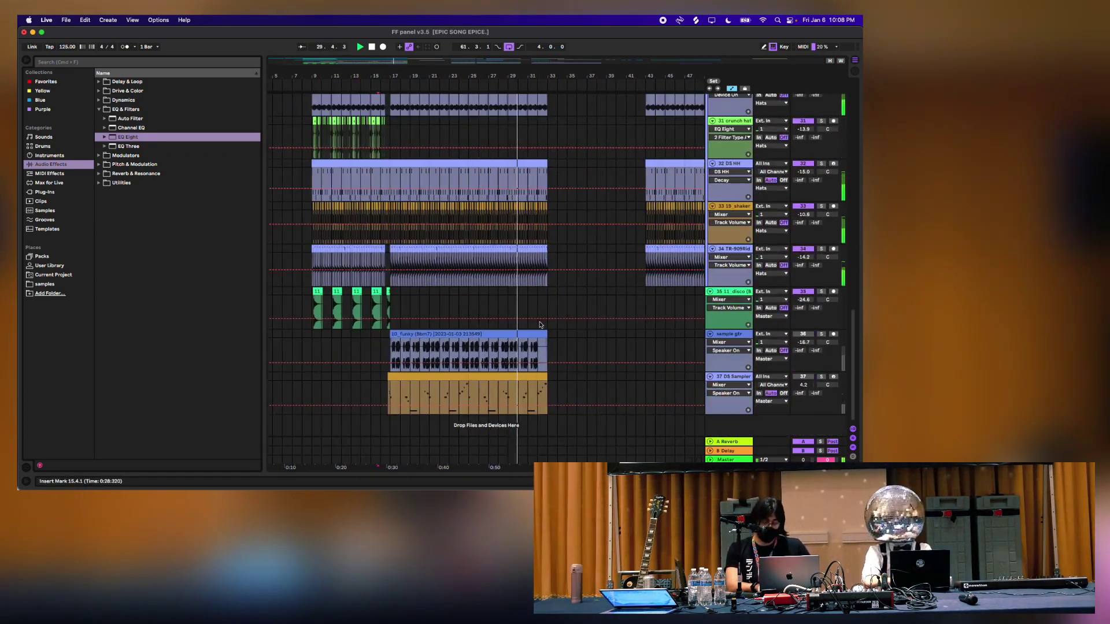
# Activate the sample gtr track and review the soloed DS Sampler track's DS Sampler and Drum Buss devices
pyautogui.click(803, 336)
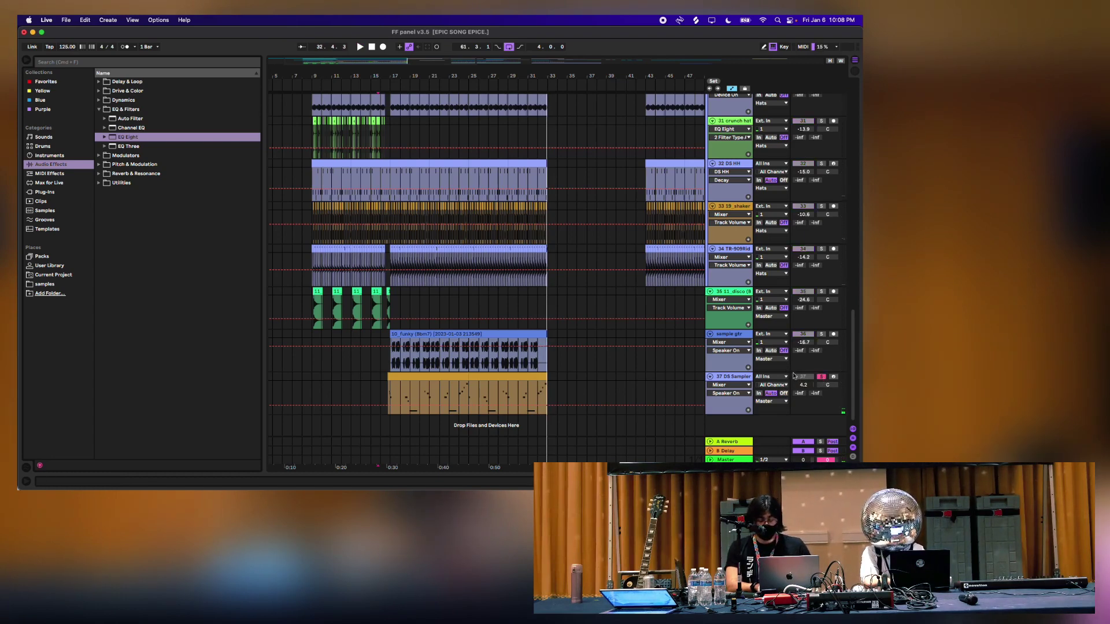
pyautogui.doubleClick(724, 379)
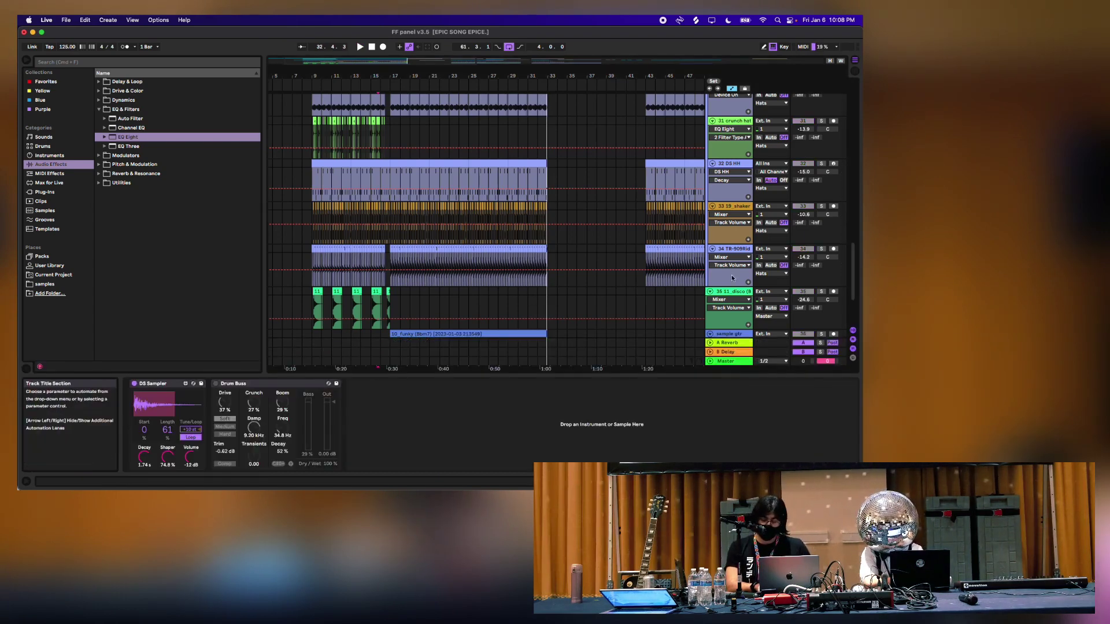
pyautogui.scroll(-3, 788, 299)
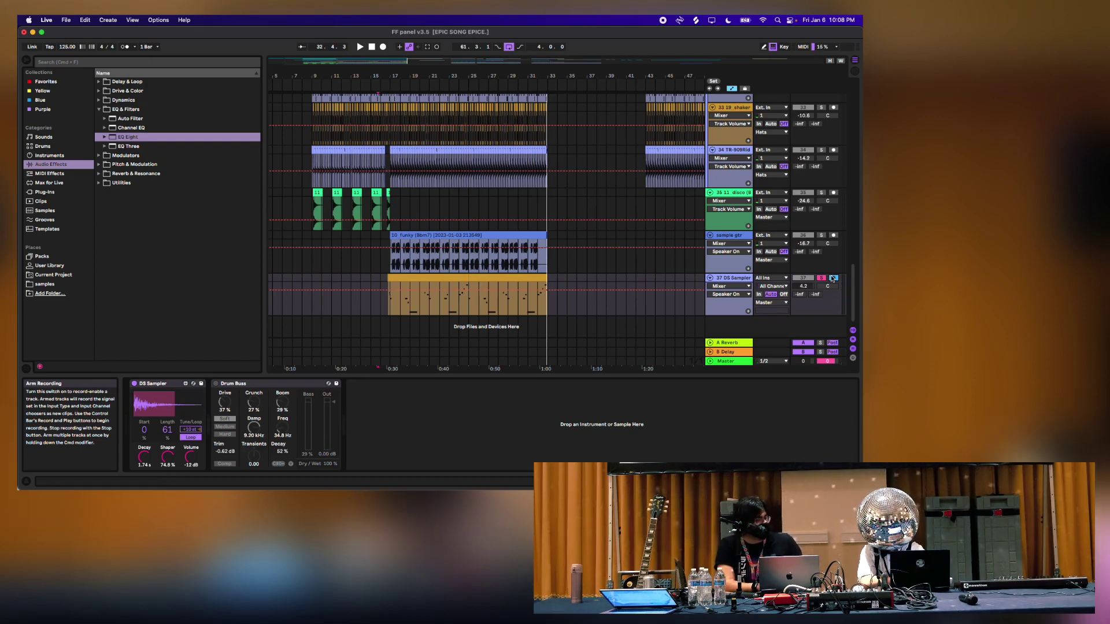
pyautogui.press('x')
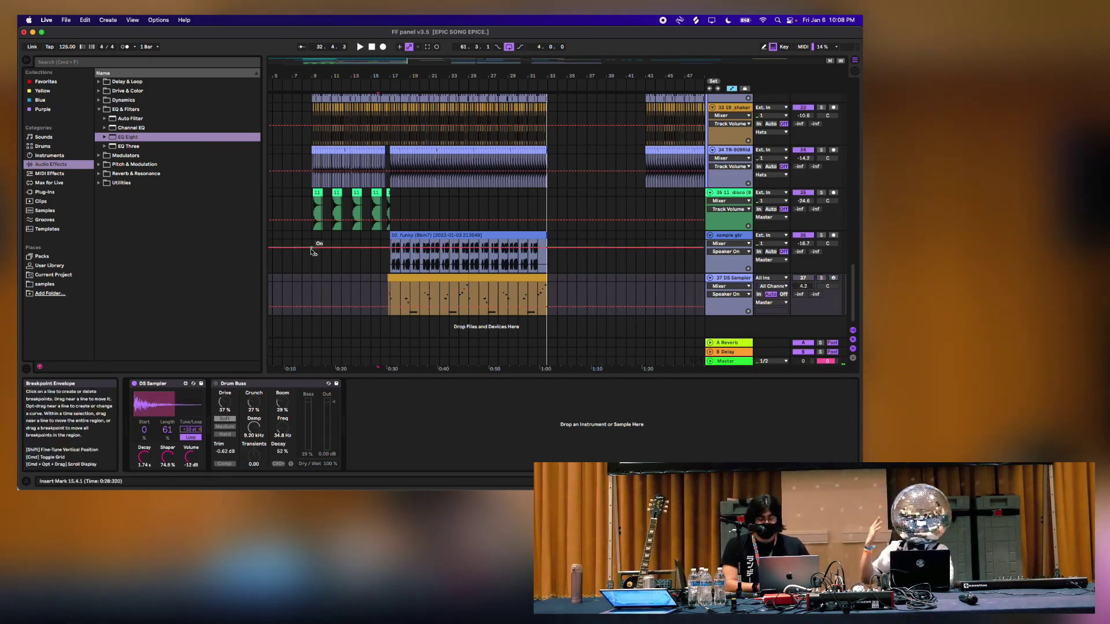
# Play the arrangement from 7.1.1 at the MAIN FILTER clips with the device chain hidden
pyautogui.click(311, 269)
pyautogui.scroll(10, 311, 269)
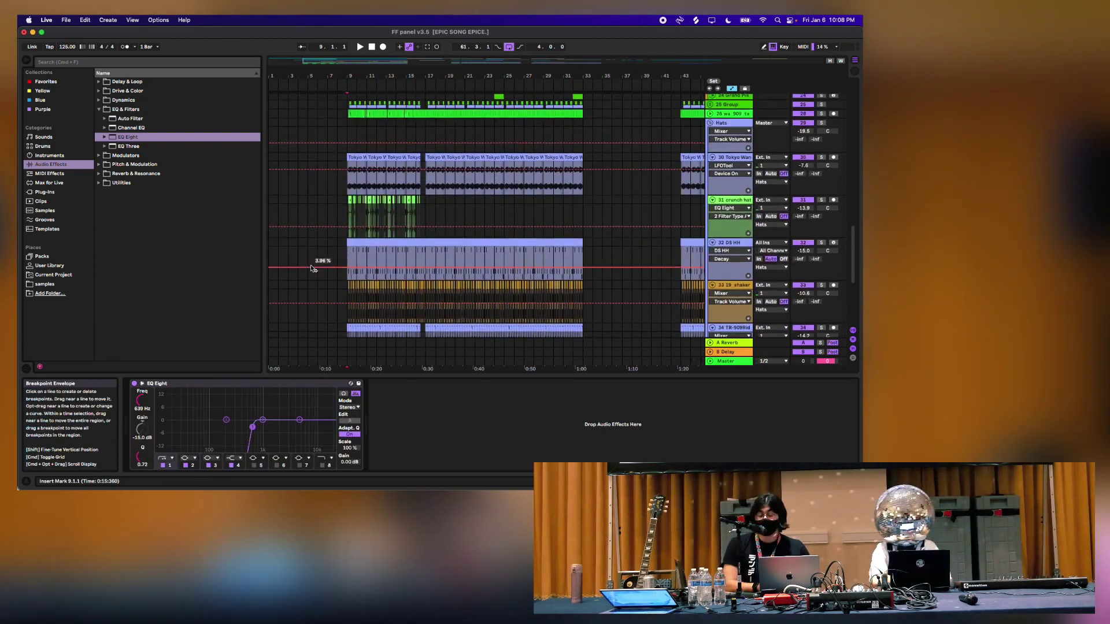
pyautogui.scroll(10, 323, 254)
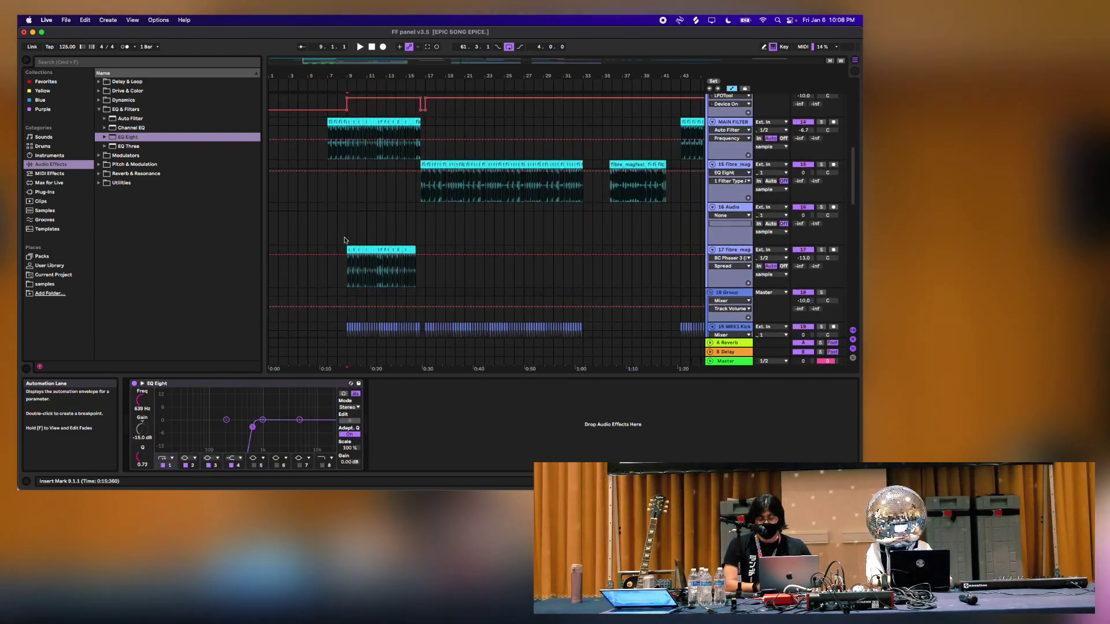
pyautogui.click(325, 140)
pyautogui.press('space')
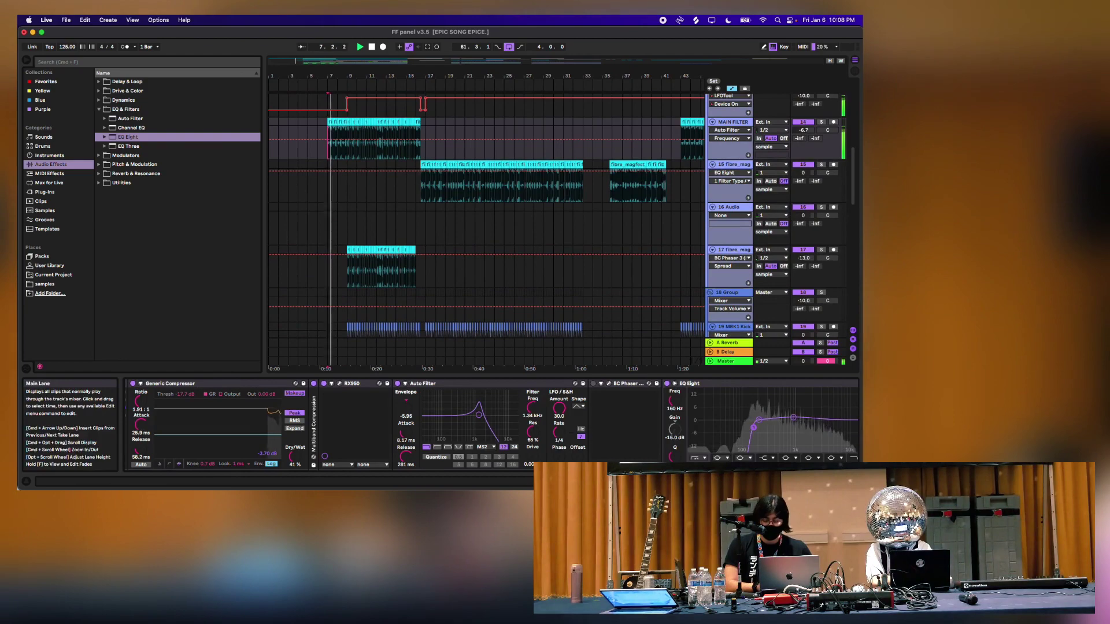
pyautogui.click(854, 481)
pyautogui.scroll(5, 674, 183)
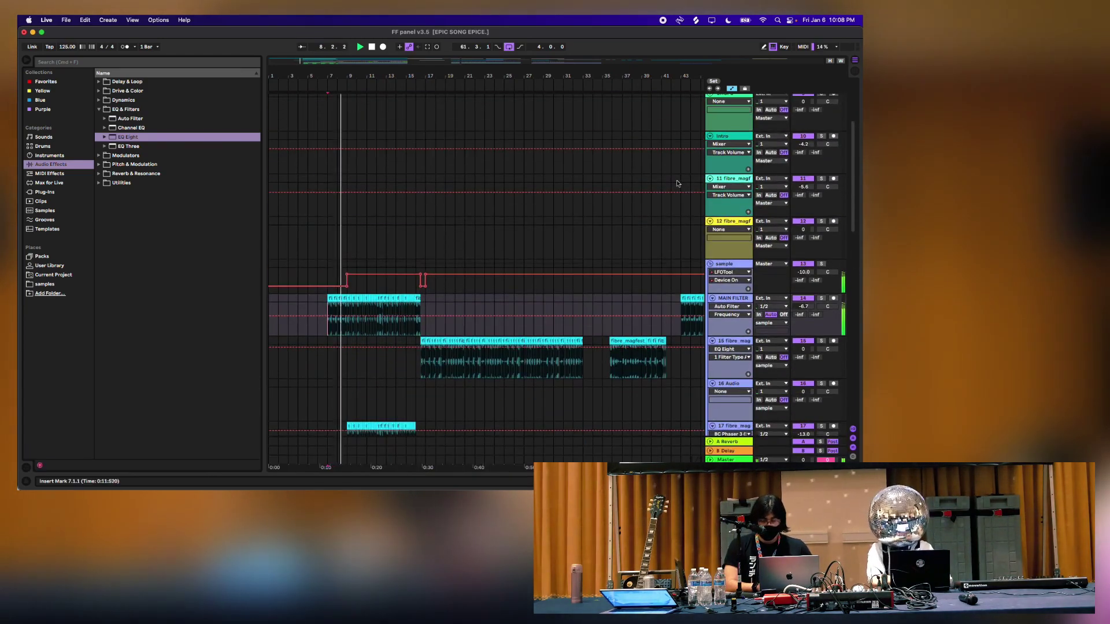
pyautogui.scroll(-4, 710, 114)
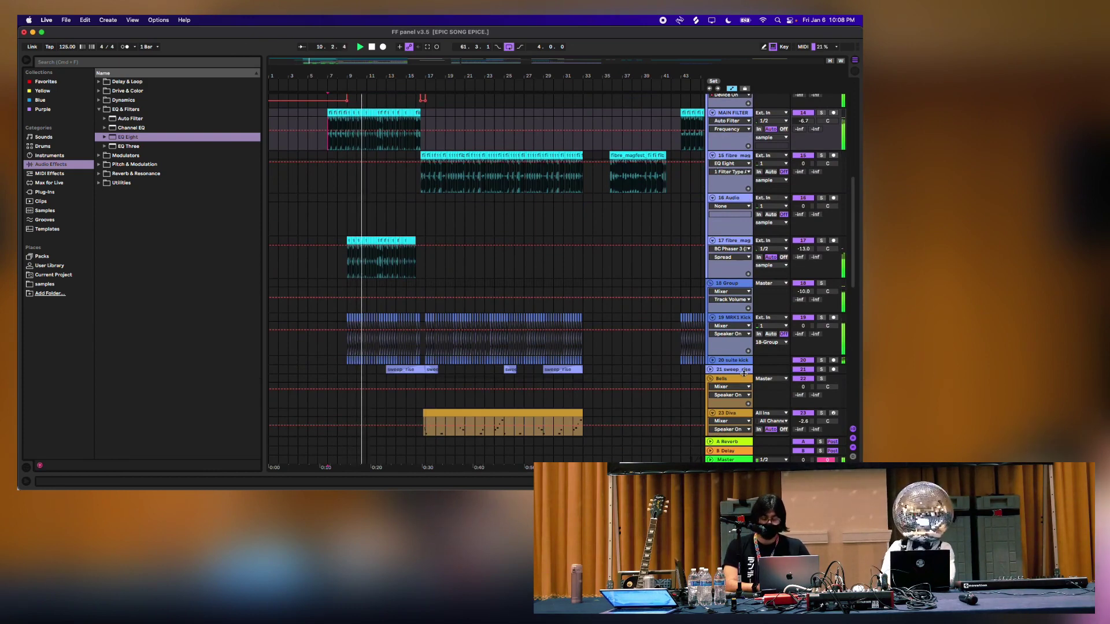
# Review the Ozone 10 Maximizer on the Master track, close its window and raise the computer's volume
pyautogui.doubleClick(726, 461)
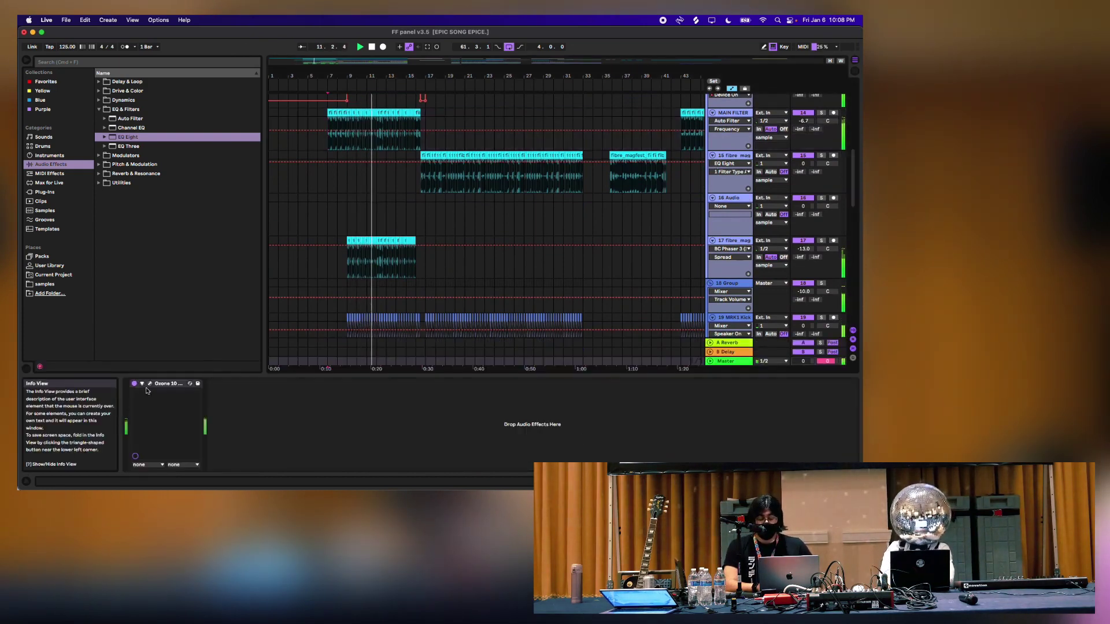
pyautogui.click(149, 383)
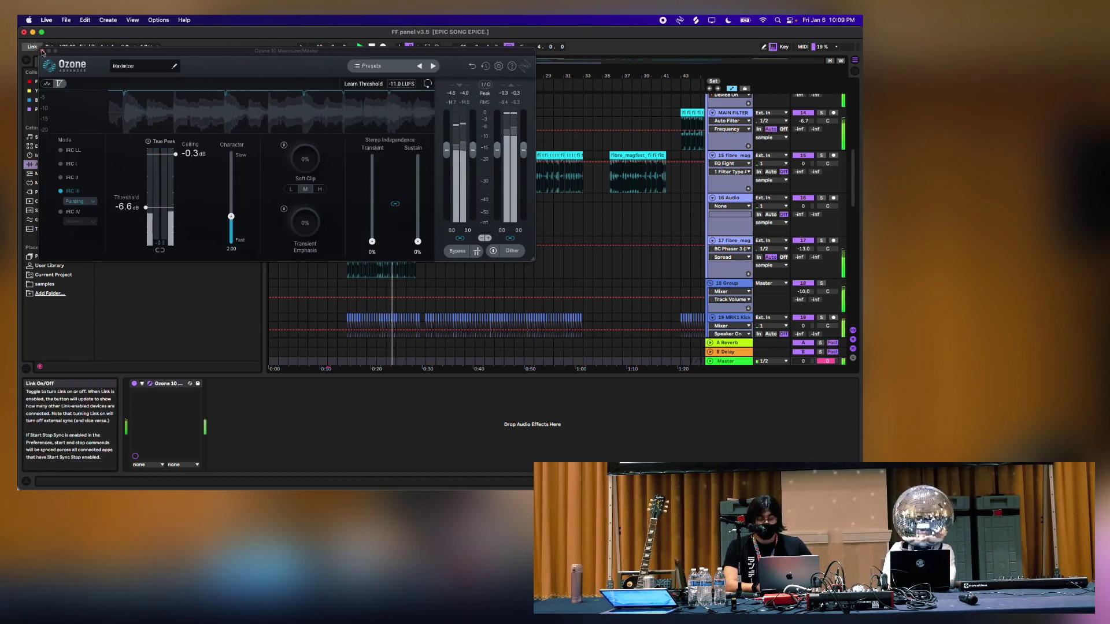
pyautogui.click(43, 51)
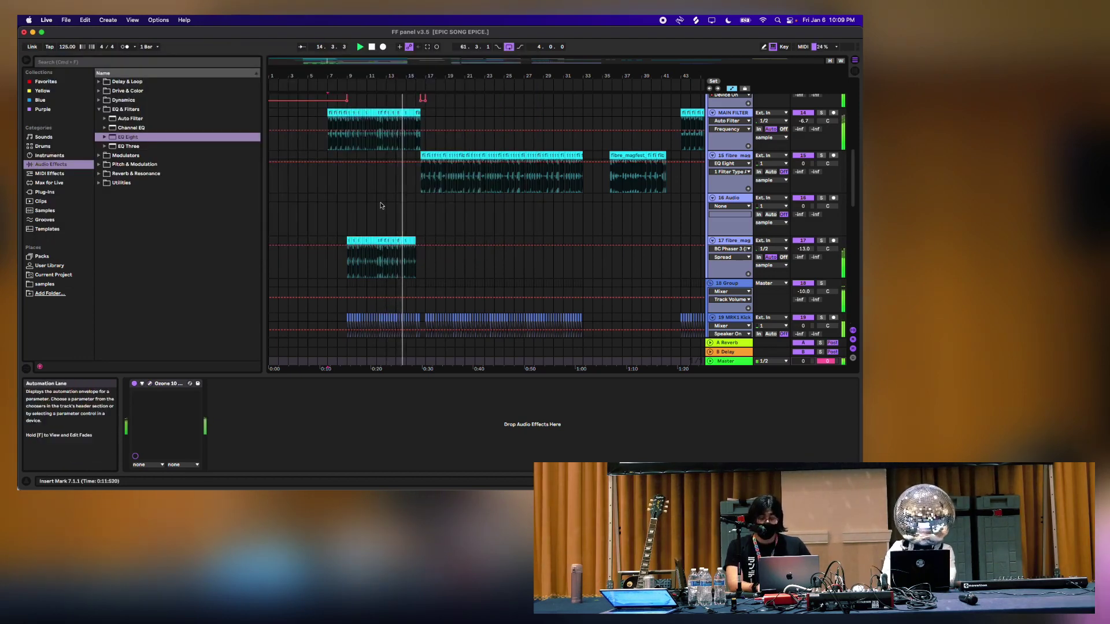
pyautogui.press('XF86AudioRaiseVolume')
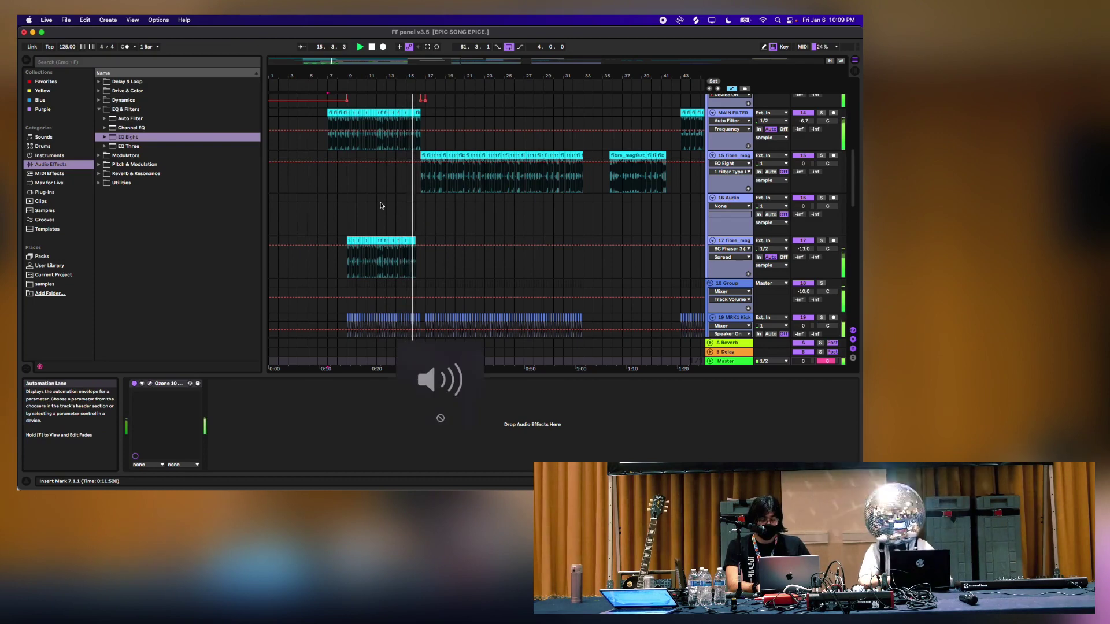
pyautogui.scroll(-3, 381, 205)
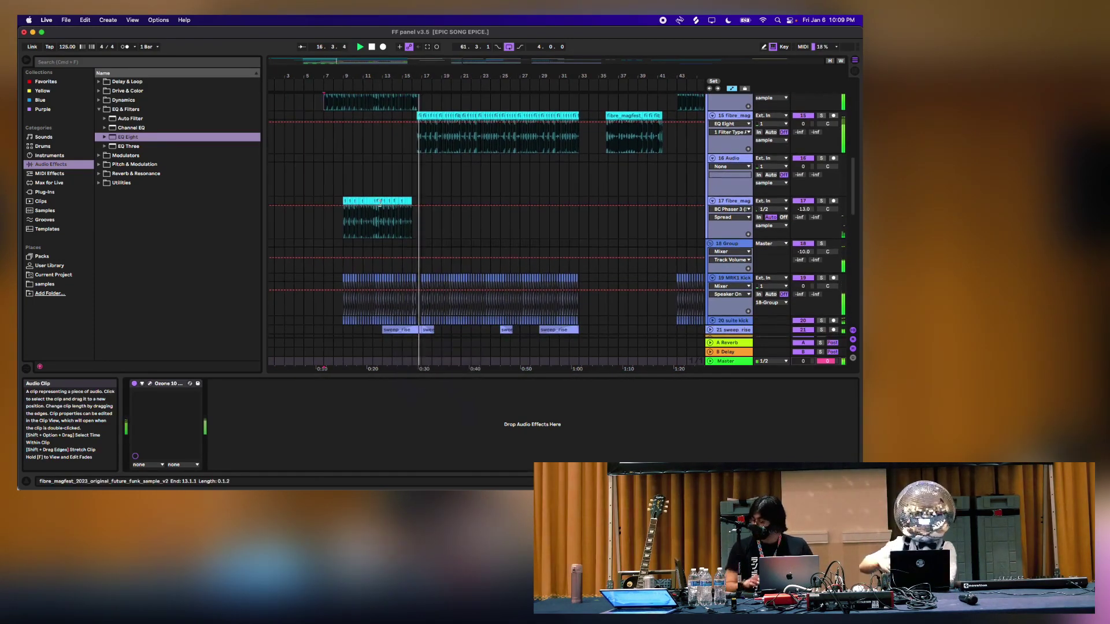